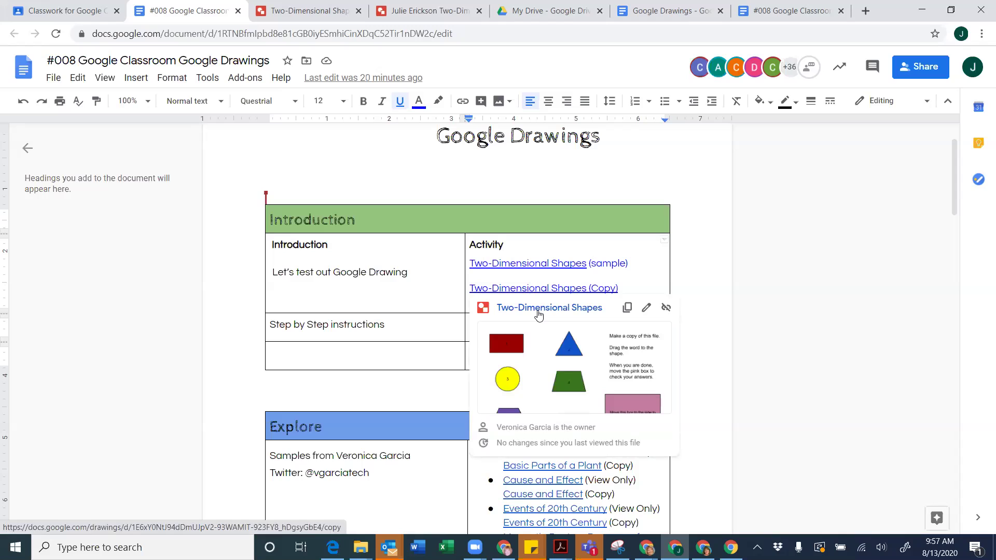
# Open the copy page for the Two-Dimensional Shapes drawing from the Introduction table, and return to the class document
pyautogui.click(539, 314)
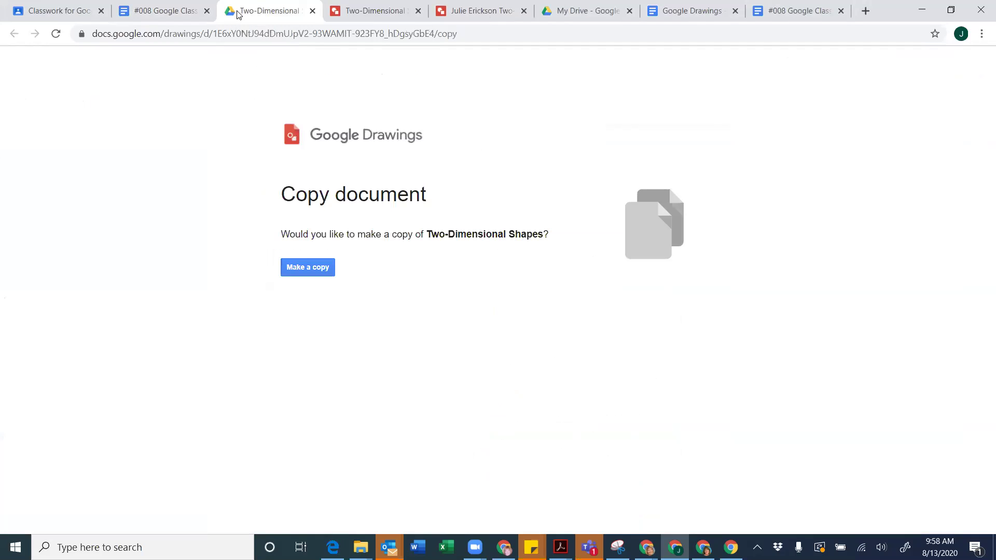
pyautogui.click(176, 15)
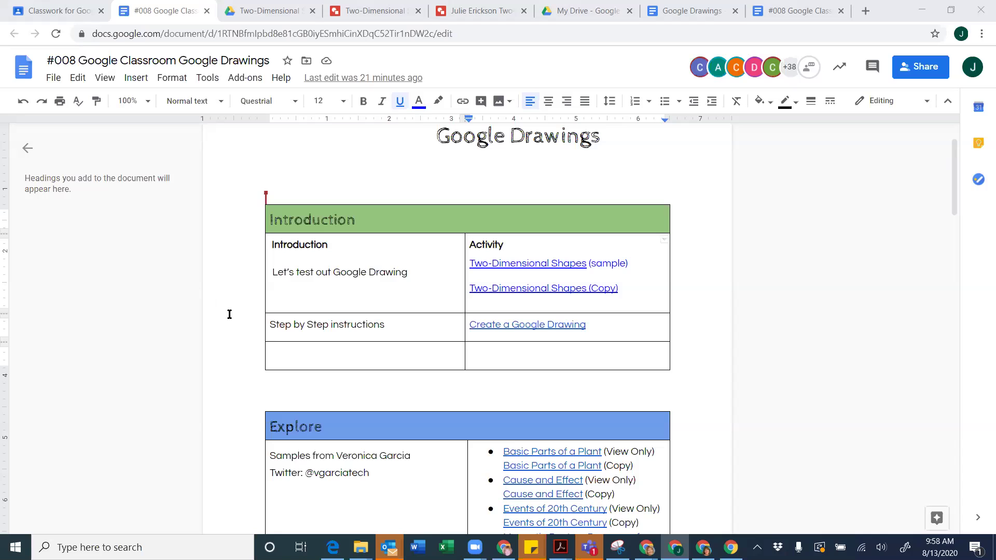
# Open the linked "Create a Google Drawing" guide and read its introduction and list of covered topics
pyautogui.click(509, 327)
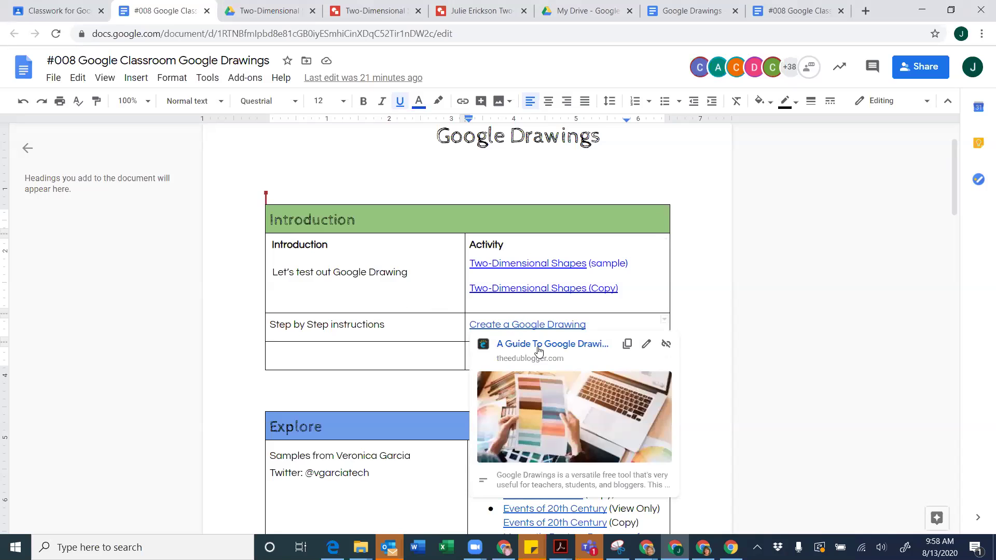
pyautogui.click(538, 346)
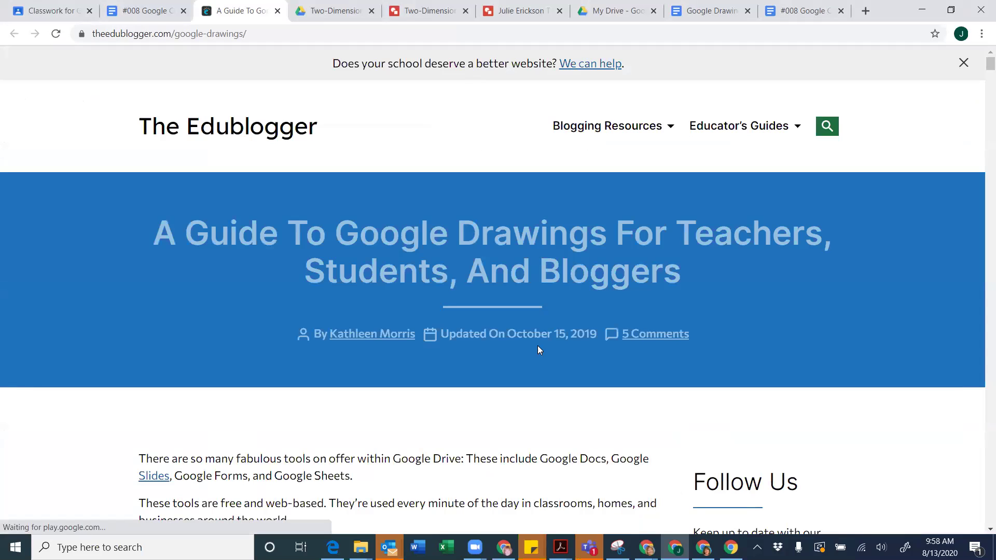
pyautogui.scroll(-3, 199, 321)
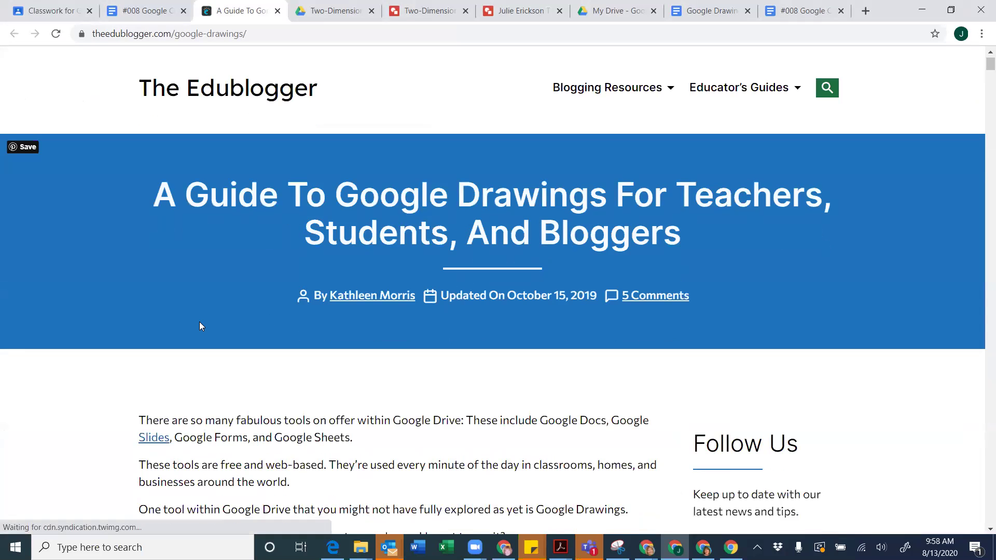
pyautogui.scroll(-3, 200, 327)
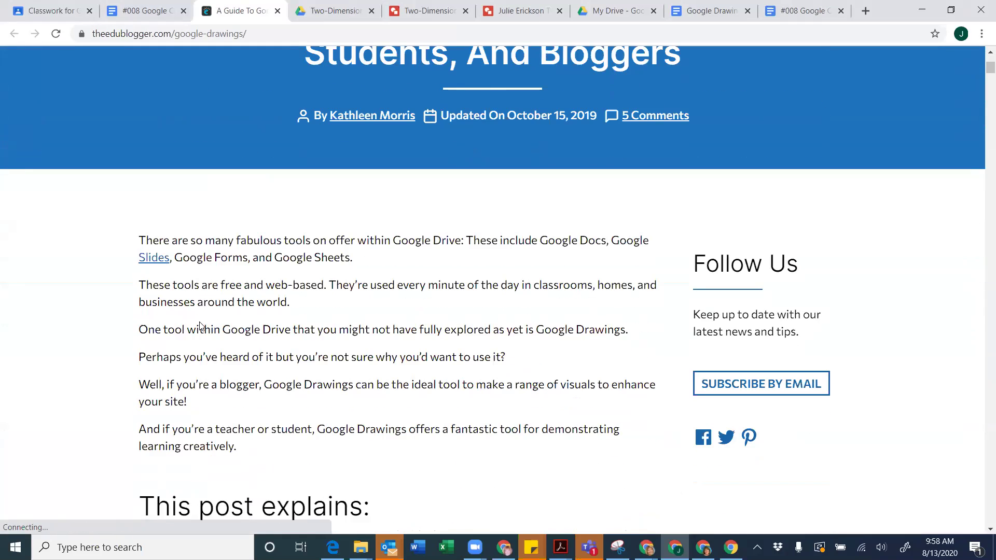
pyautogui.scroll(-1, 200, 326)
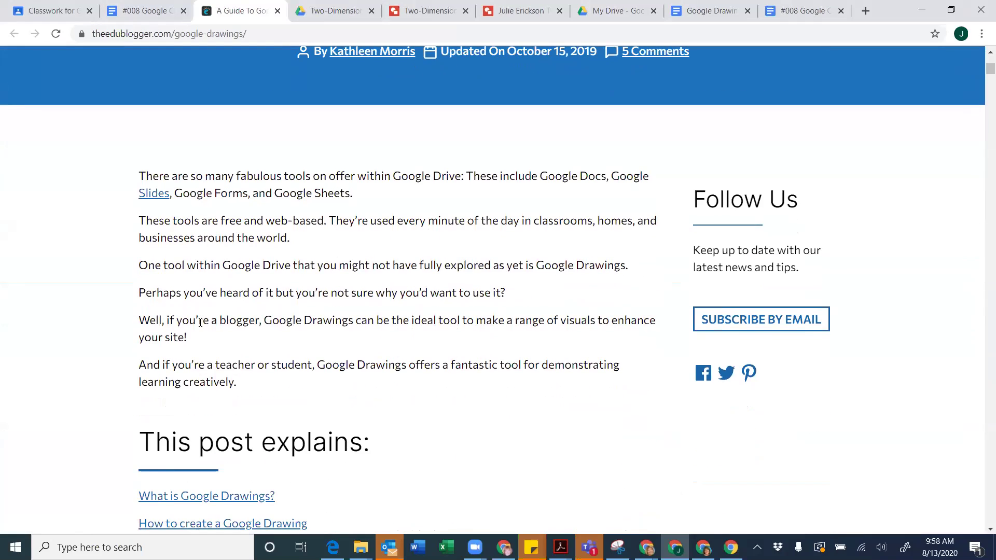
pyautogui.scroll(-3, 200, 323)
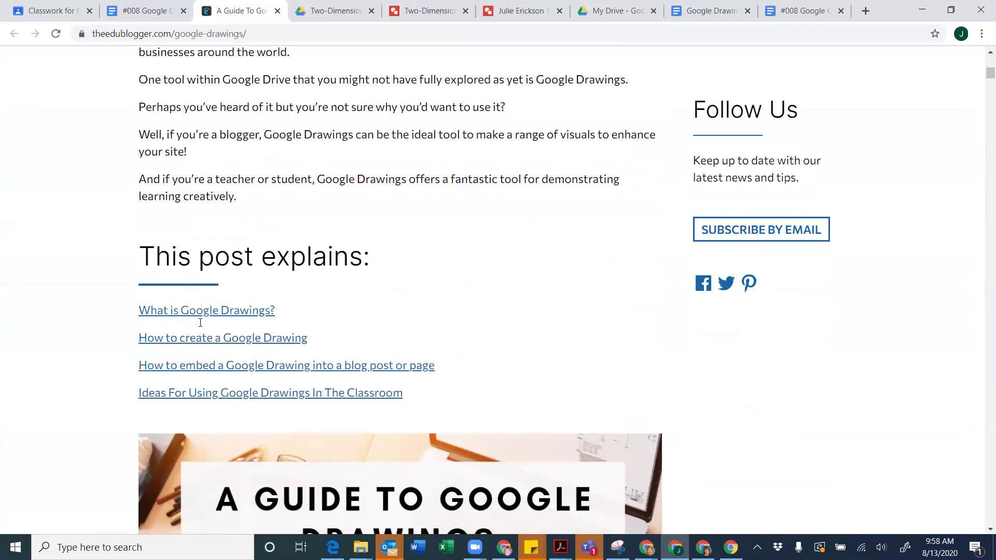
pyautogui.scroll(-2, 201, 326)
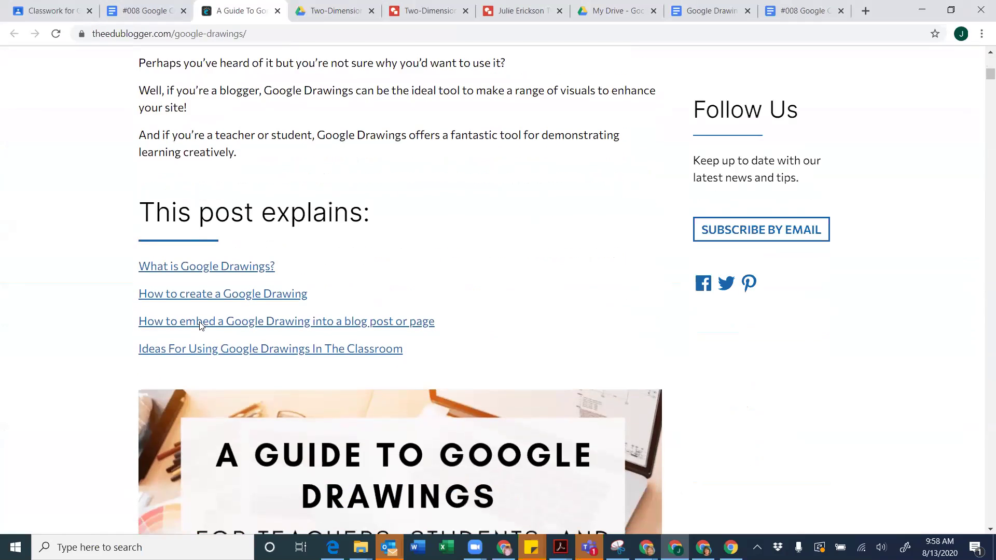
pyautogui.scroll(-2, 202, 326)
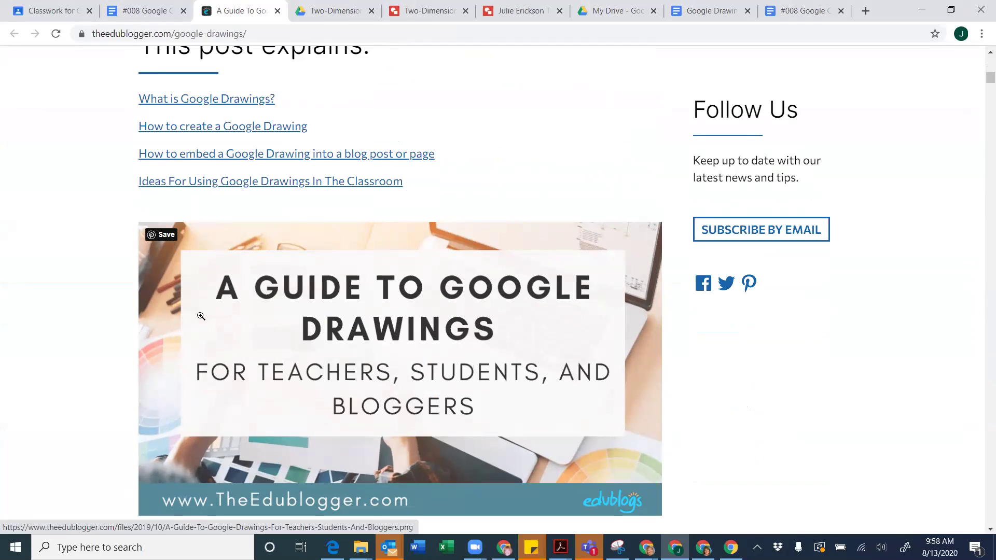
pyautogui.scroll(-1, 202, 316)
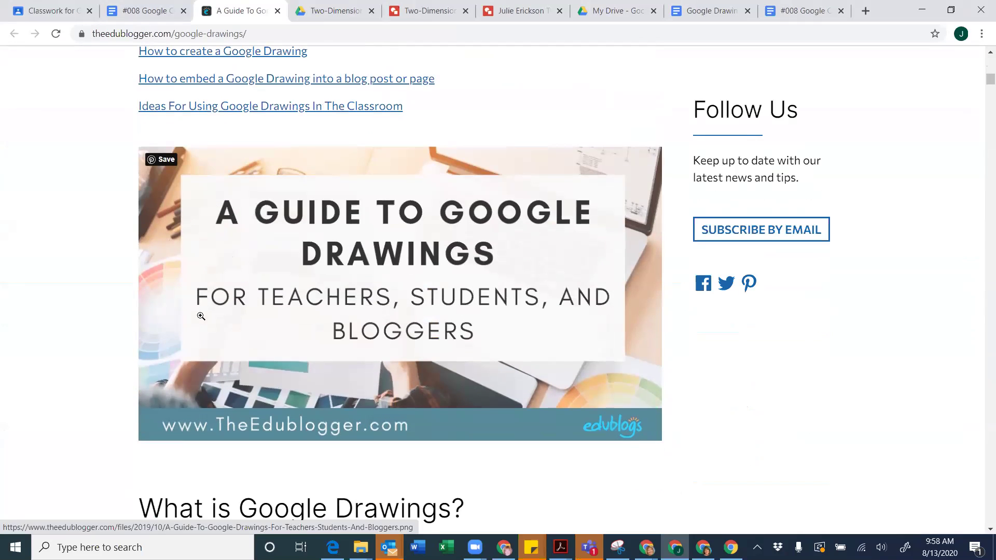
pyautogui.scroll(-1, 202, 316)
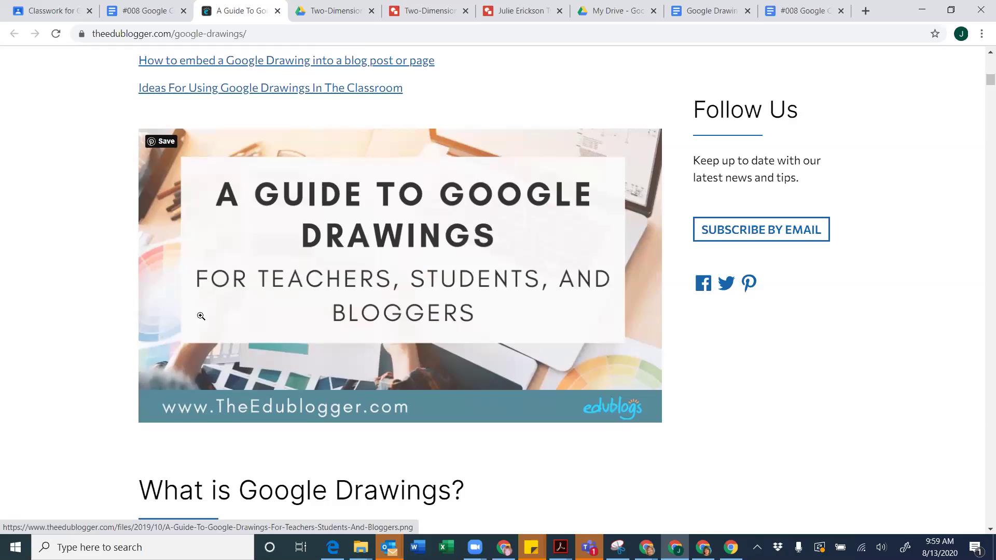
# Examine the guide's "What is Google Drawings?" section and its Venn diagram comparing Google Drawings with Google Slides
pyautogui.scroll(-5, 201, 316)
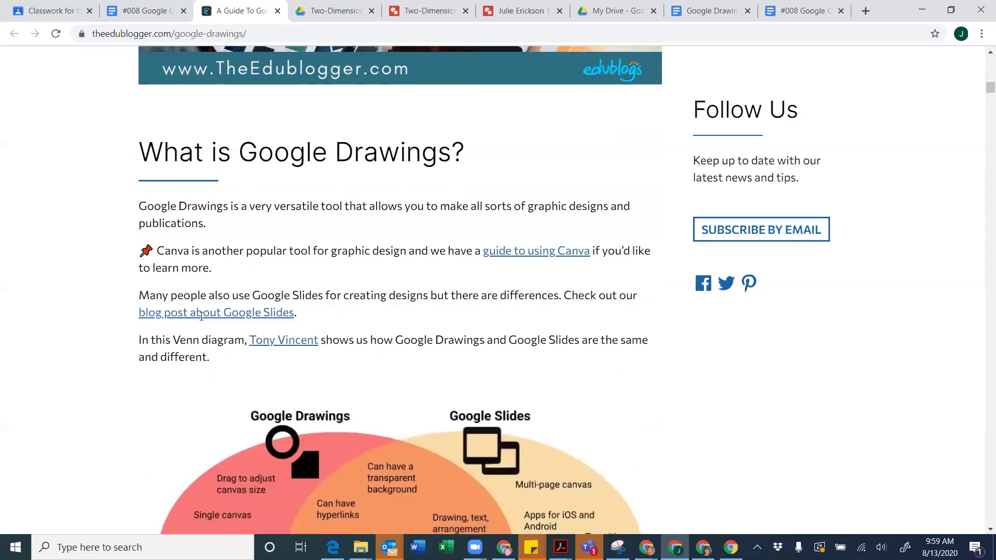
pyautogui.scroll(-1, 201, 316)
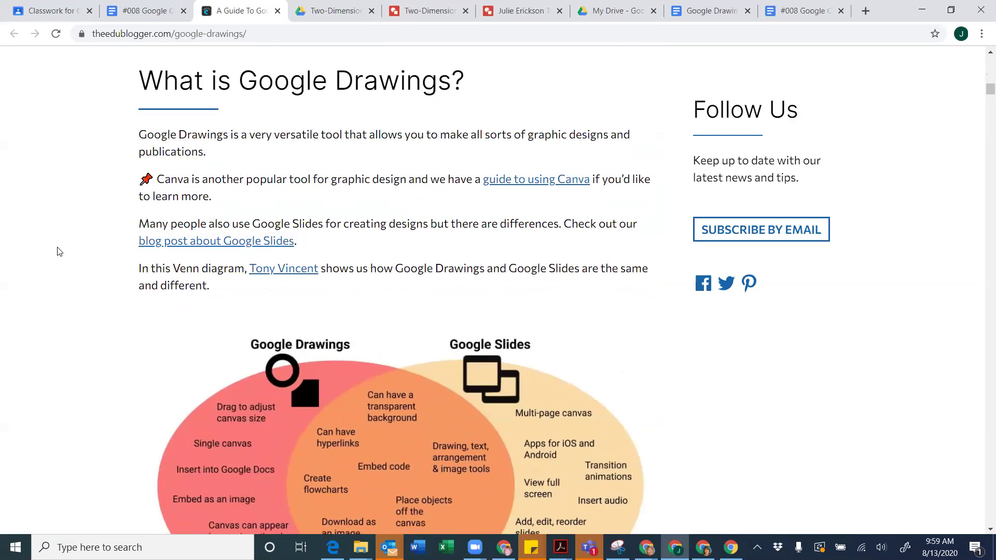
pyautogui.scroll(-1, 60, 251)
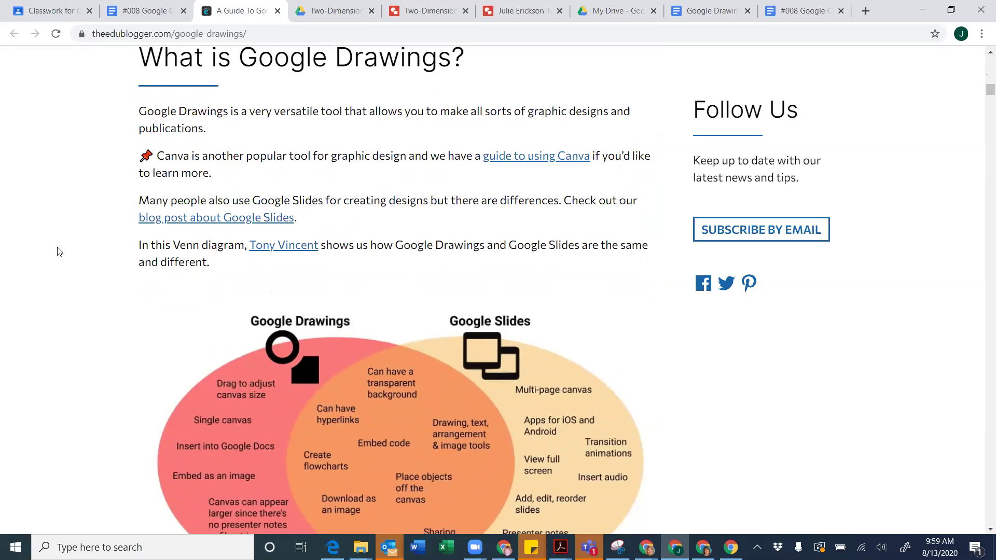
pyautogui.scroll(-3, 59, 252)
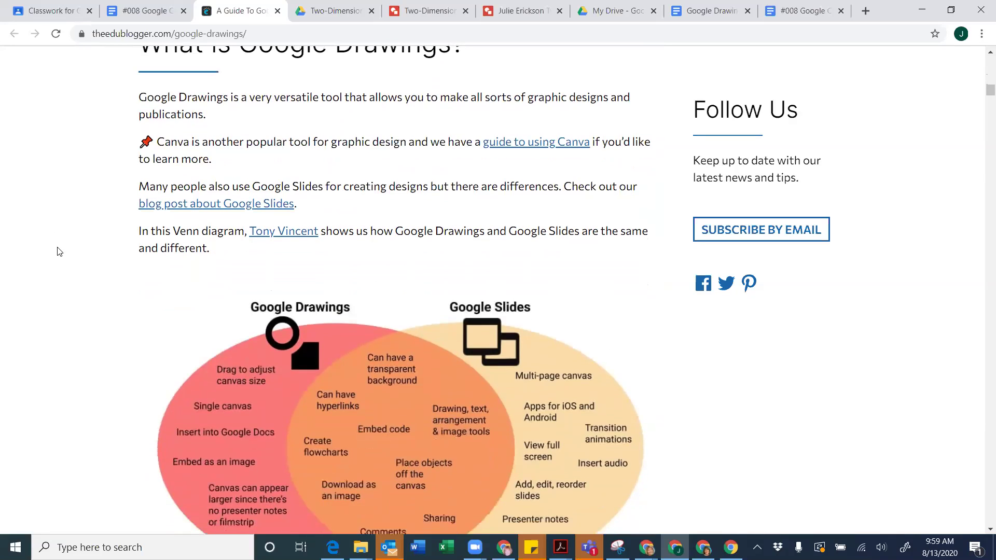
pyautogui.scroll(-2, 59, 251)
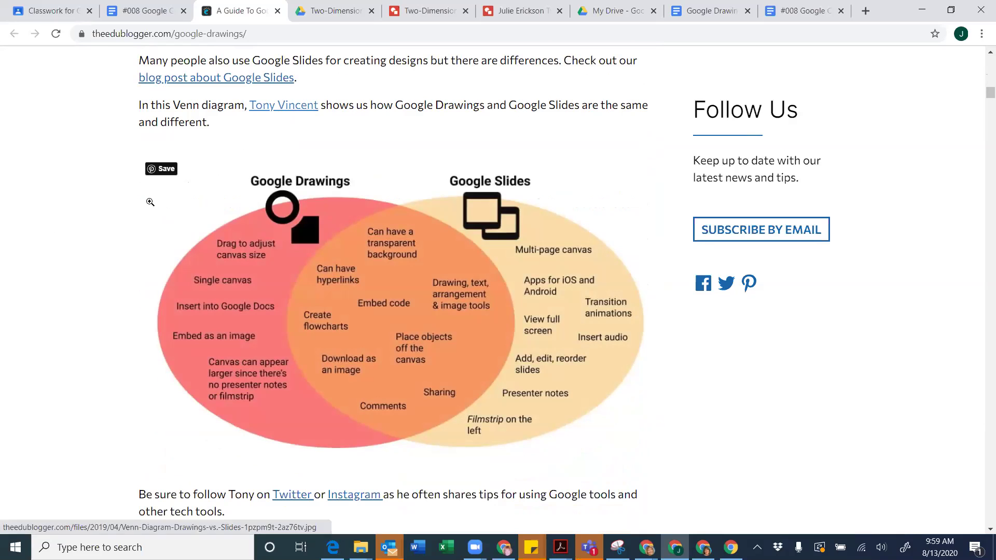
pyautogui.scroll(-1, 130, 223)
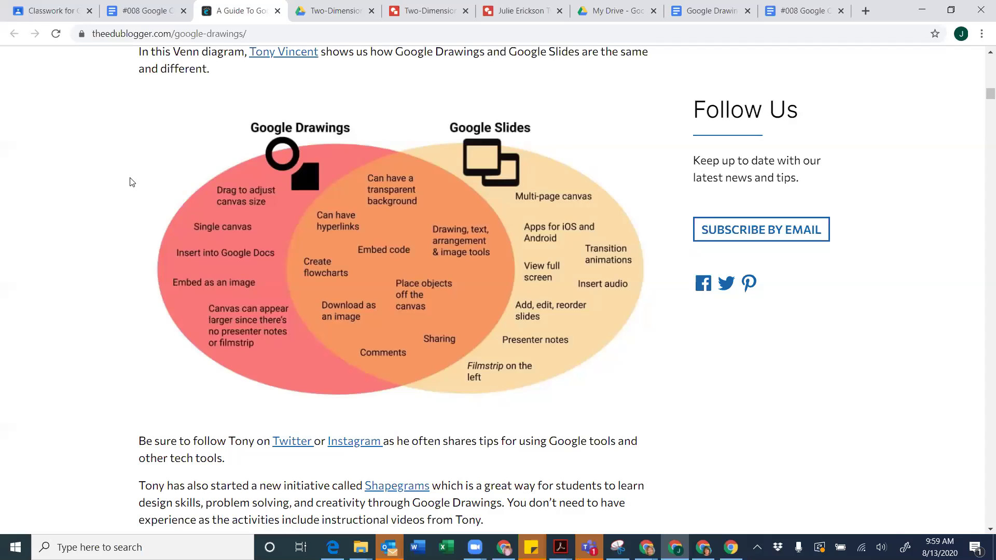
pyautogui.scroll(-1, 140, 187)
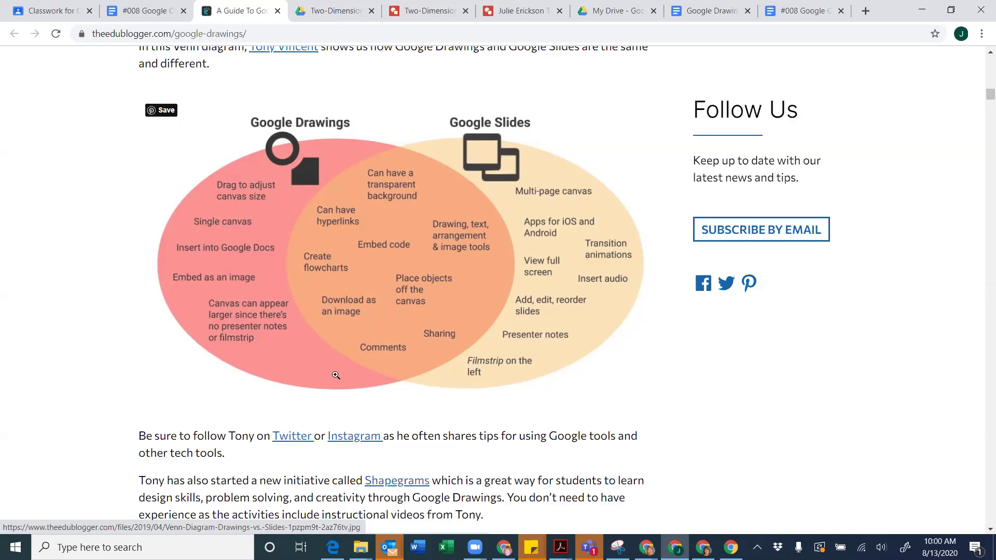
# Read the guide's Shapegrams section and examine the embedded post about learning digital drawing skills
pyautogui.scroll(-5, 336, 375)
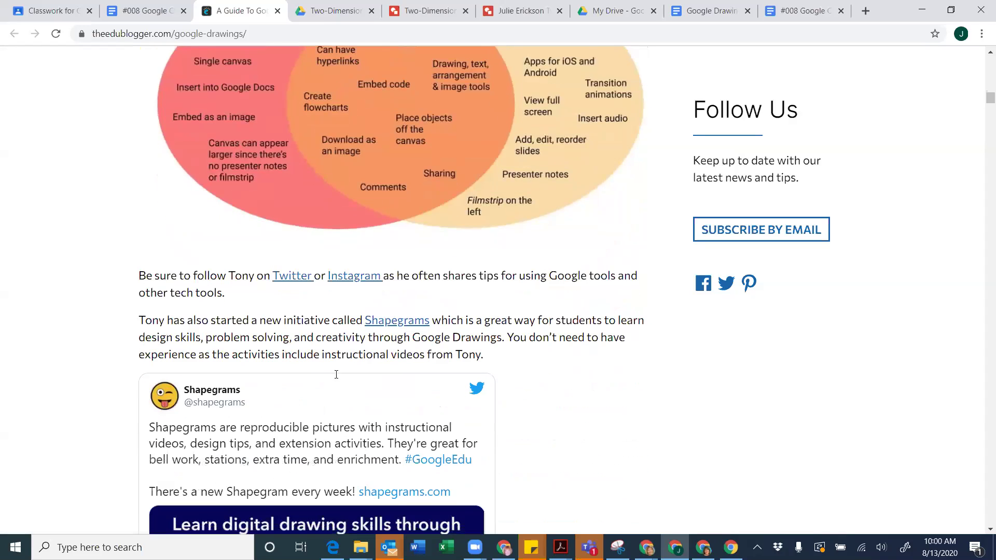
pyautogui.scroll(-3, 337, 376)
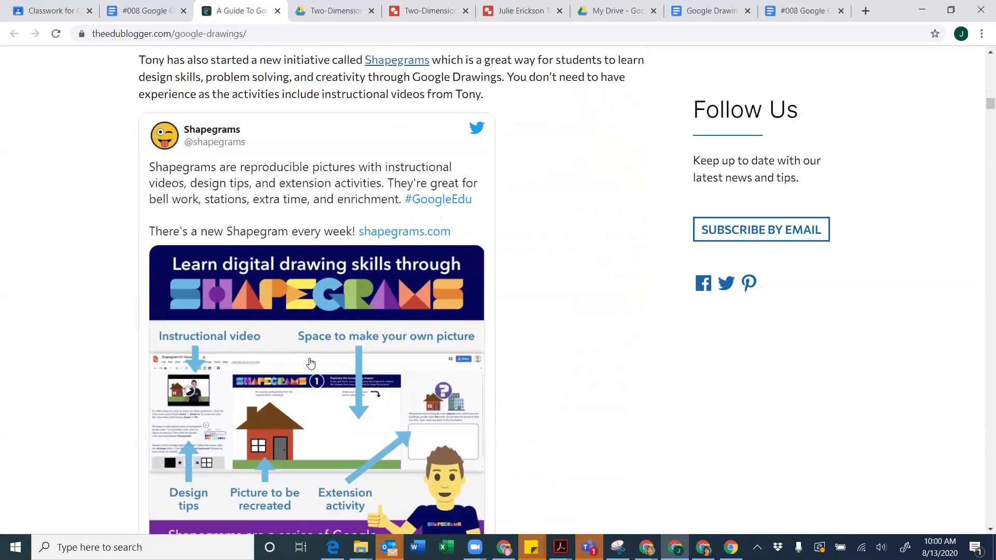
pyautogui.scroll(-1, 124, 317)
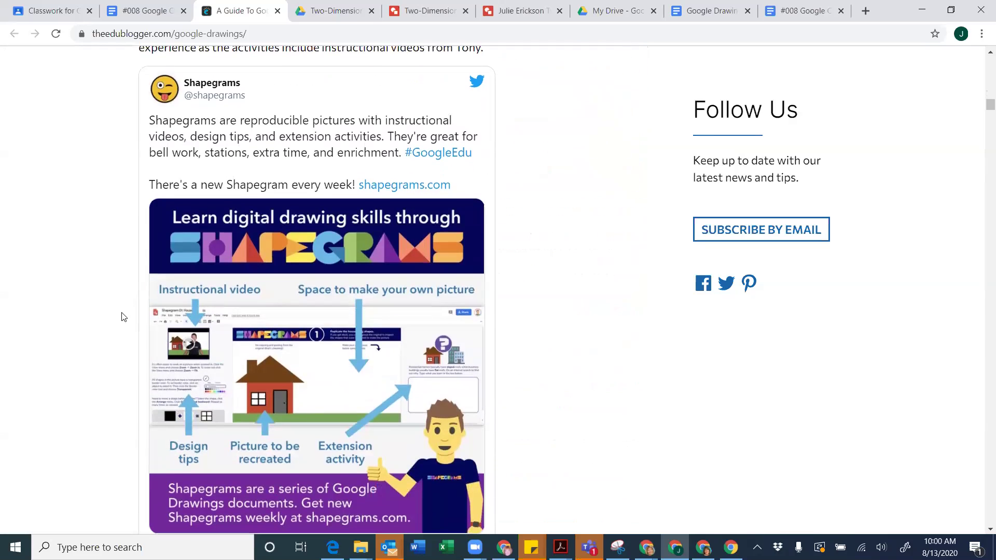
pyautogui.scroll(-1, 124, 317)
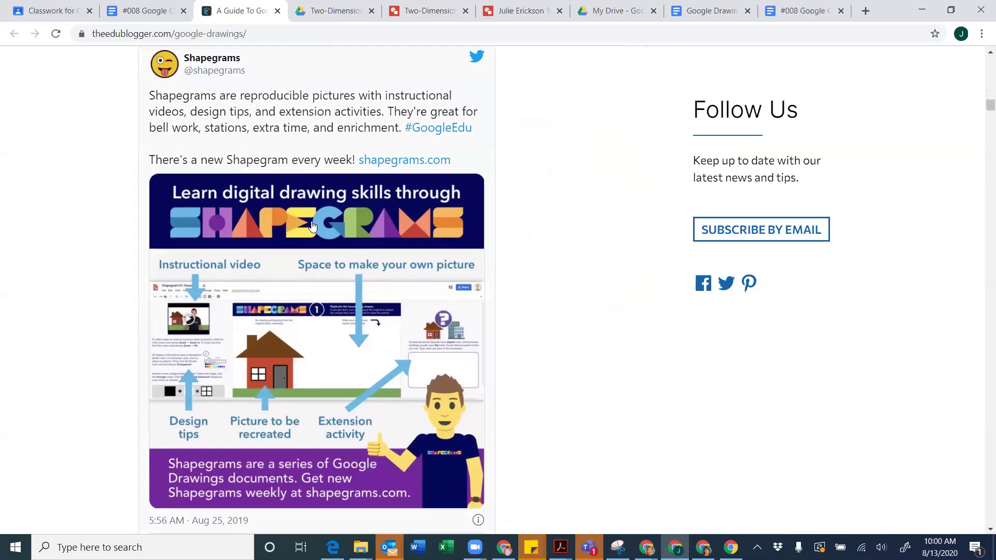
pyautogui.scroll(-1, 124, 237)
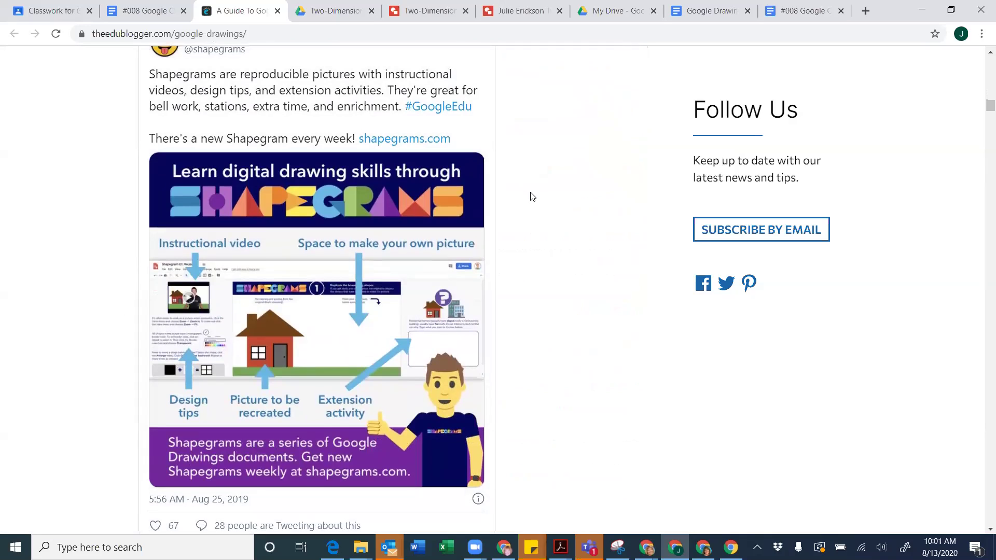
pyautogui.scroll(-1, 531, 197)
pyautogui.scroll(-3, 531, 196)
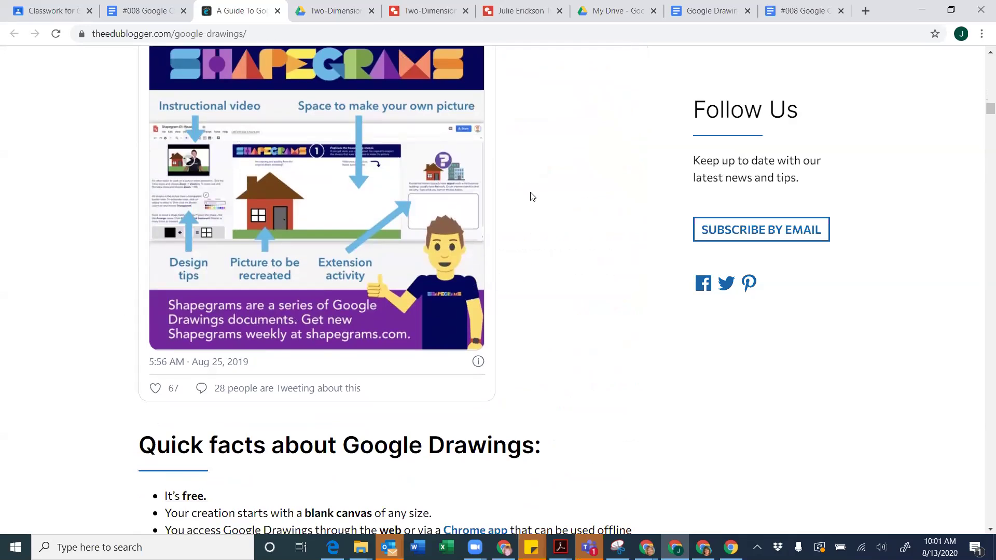
# Review the guide's quick facts about Google Drawings and the graphic summary of its features
pyautogui.scroll(-1, 531, 196)
pyautogui.scroll(-5, 531, 196)
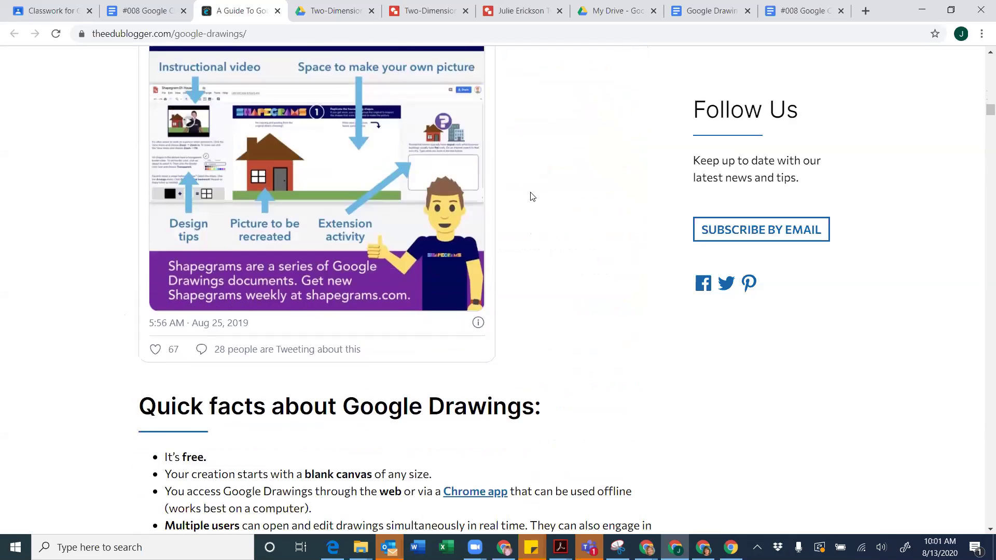
pyautogui.scroll(-3, 530, 196)
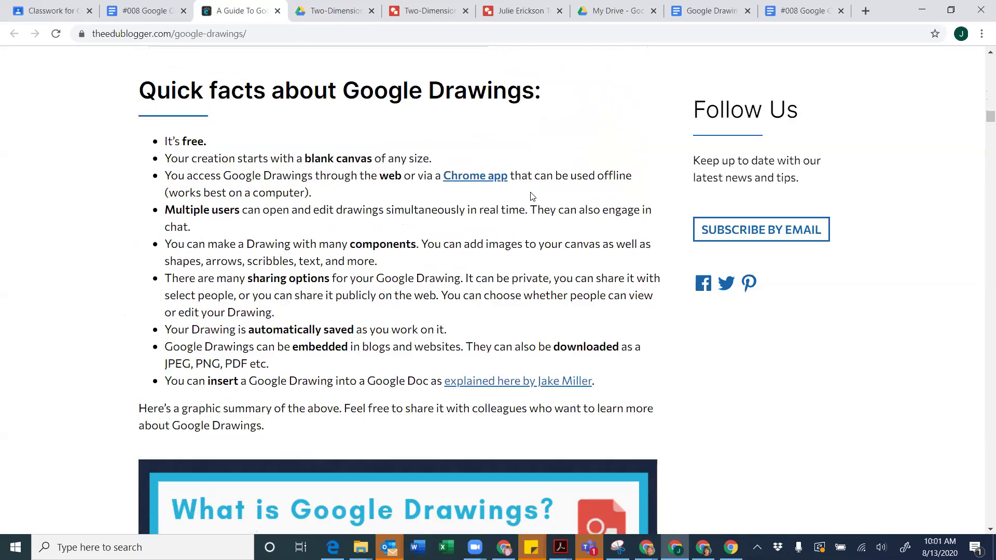
pyautogui.scroll(-1, 531, 193)
pyautogui.scroll(-6, 531, 193)
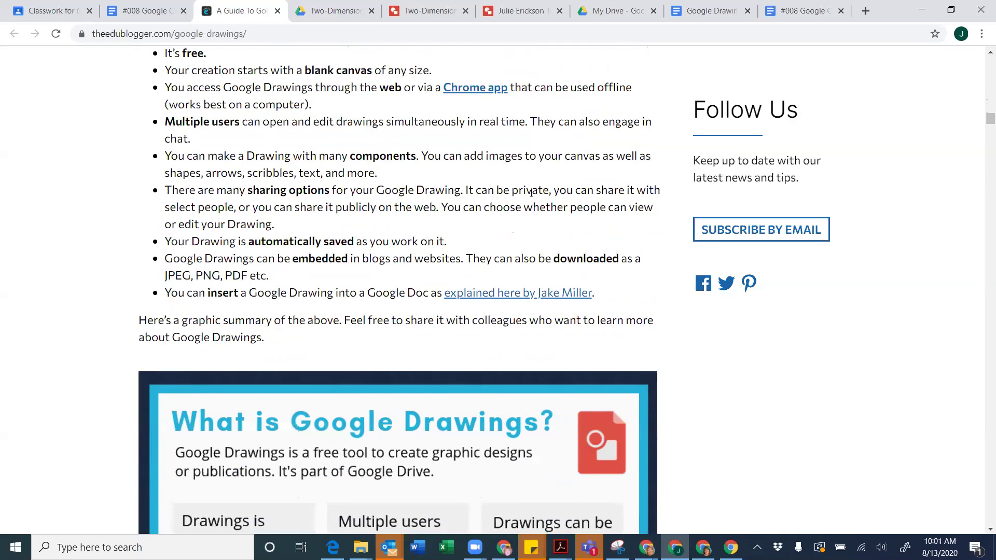
pyautogui.scroll(-4, 531, 193)
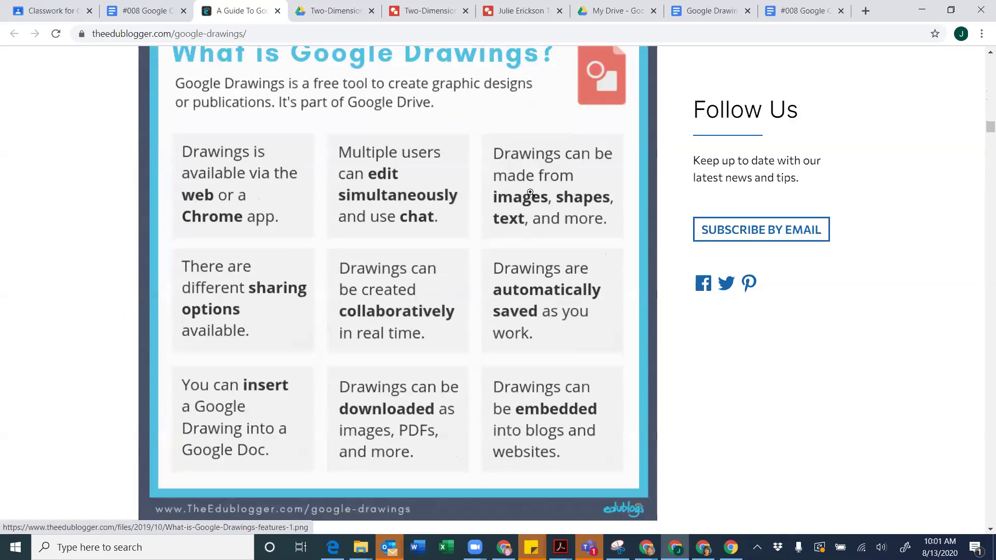
pyautogui.scroll(-7, 531, 196)
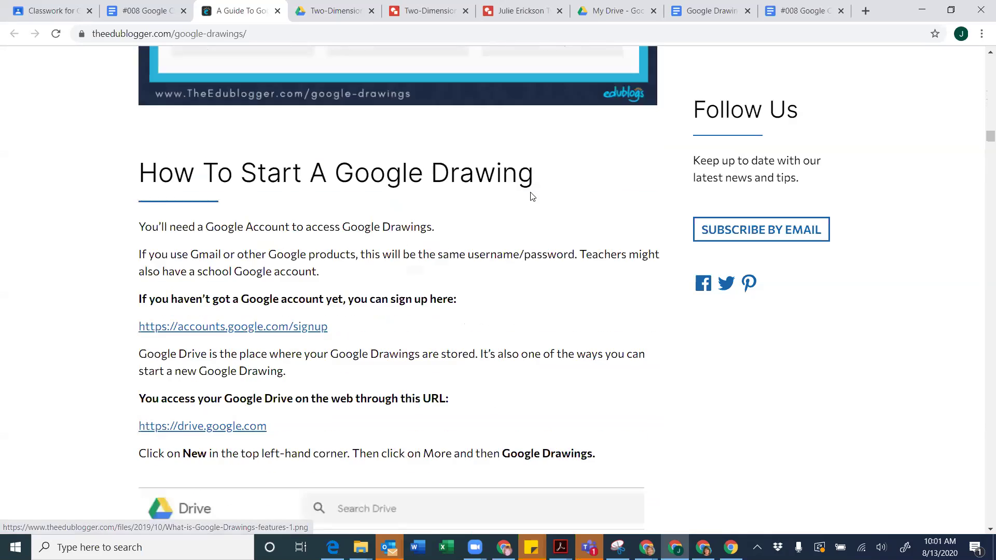
# Start a new blank drawing through the docs.google.com/drawings link in the guide's "Open Google Drawings" section
pyautogui.scroll(-2, 531, 196)
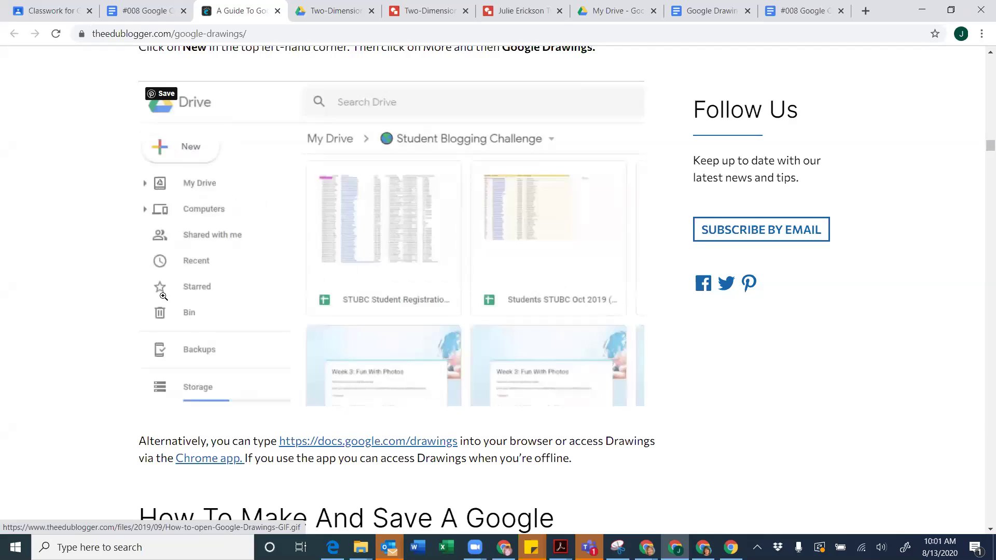
pyautogui.scroll(-5, 163, 298)
pyautogui.scroll(-5, 163, 297)
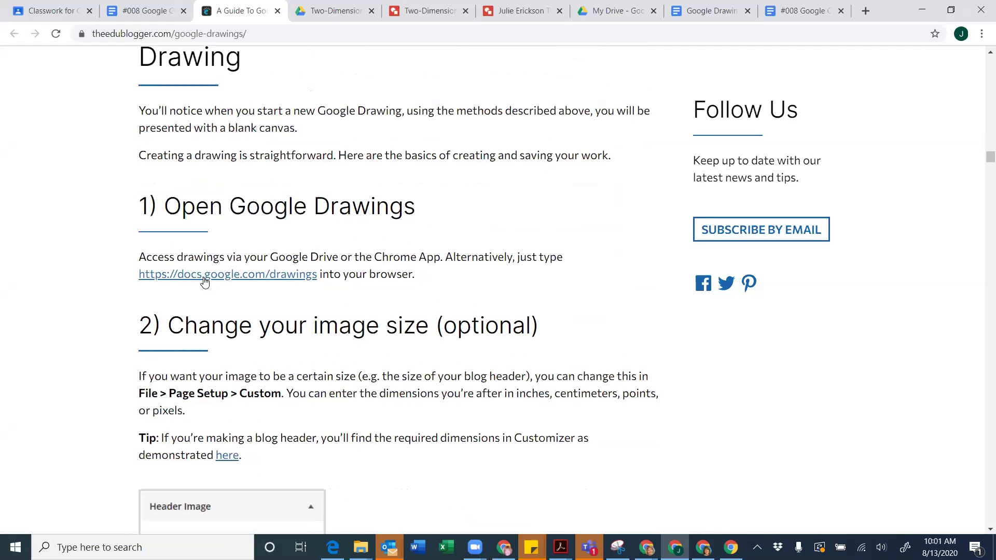
pyautogui.click(204, 278)
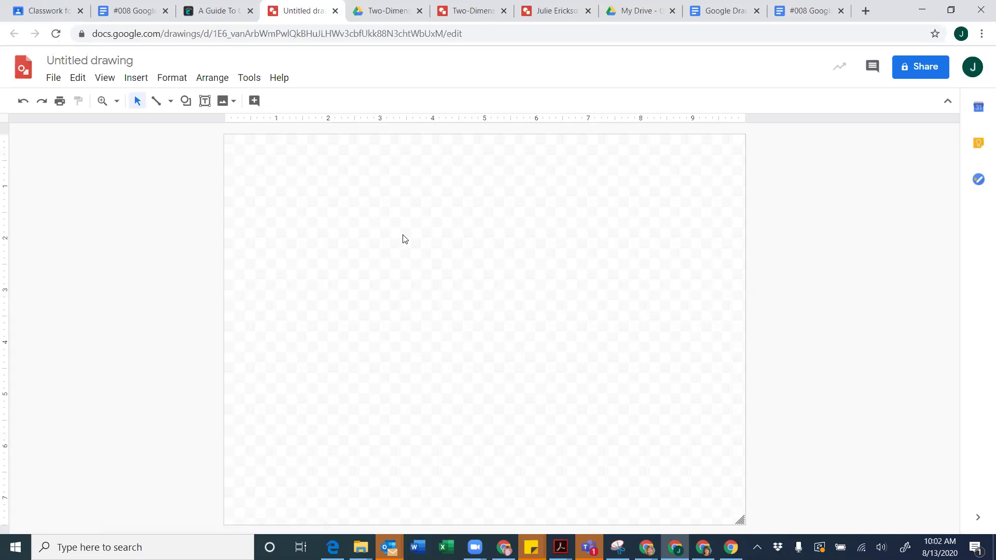
# Return to the Edublogger guide and read the section on changing the image size
pyautogui.click(222, 12)
pyautogui.scroll(-2, 289, 313)
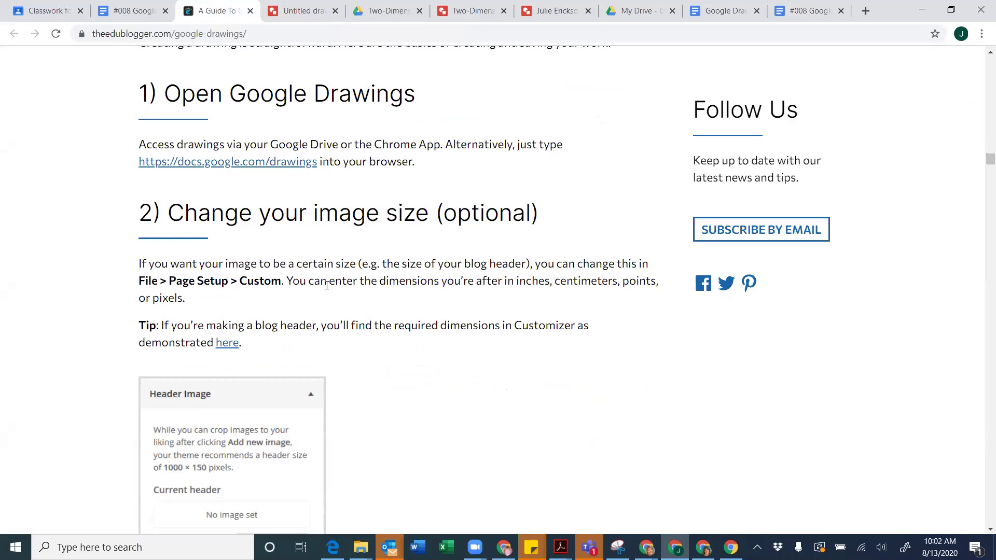
pyautogui.scroll(-1, 327, 285)
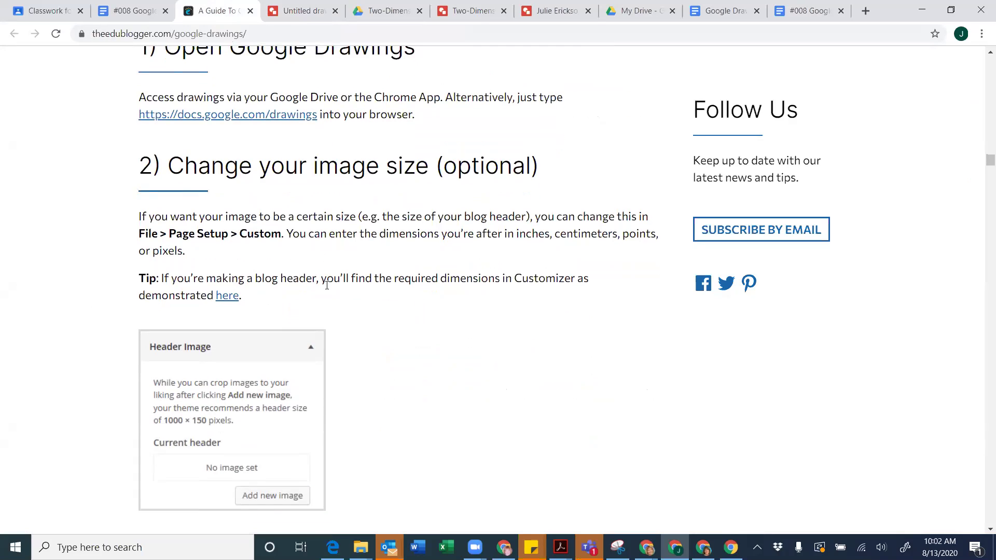
# Finish reading the guide's image size section and narrow the blank drawing's canvas to about 9.7 inches wide
pyautogui.scroll(-4, 328, 289)
pyautogui.scroll(3, 328, 289)
pyautogui.scroll(1, 327, 285)
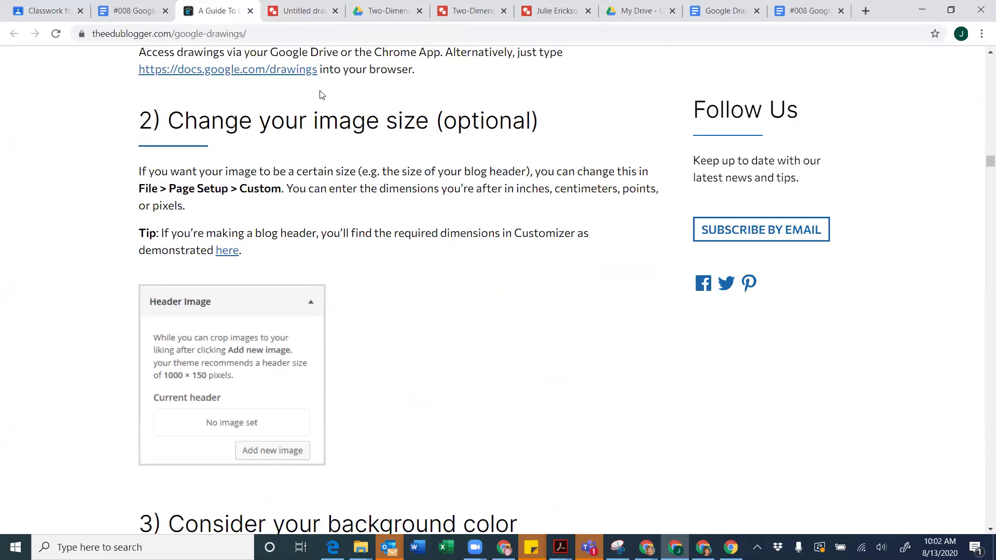
pyautogui.click(302, 10)
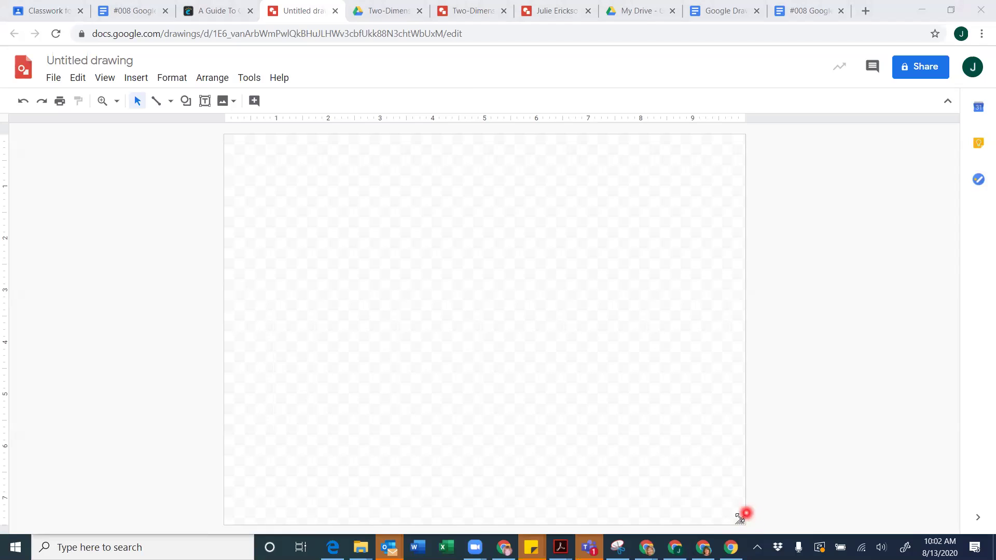
pyautogui.moveTo(739, 518)
pyautogui.mouseDown()
pyautogui.moveTo(763, 527)
pyautogui.moveTo(721, 520)
pyautogui.moveTo(730, 521)
pyautogui.mouseUp()
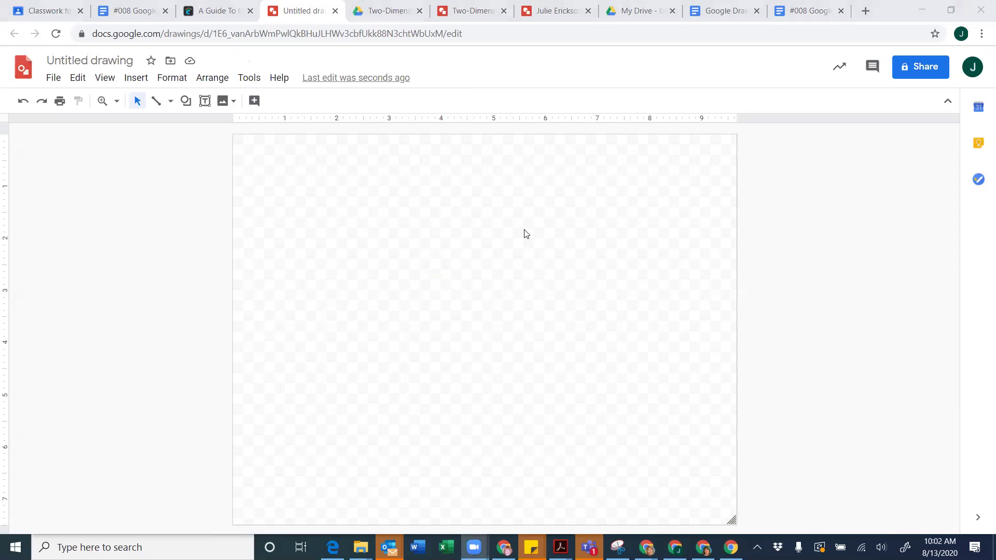
# Read the guide's "Consider your background color" section and return to the untitled drawing
pyautogui.click(215, 12)
pyautogui.scroll(-6, 116, 304)
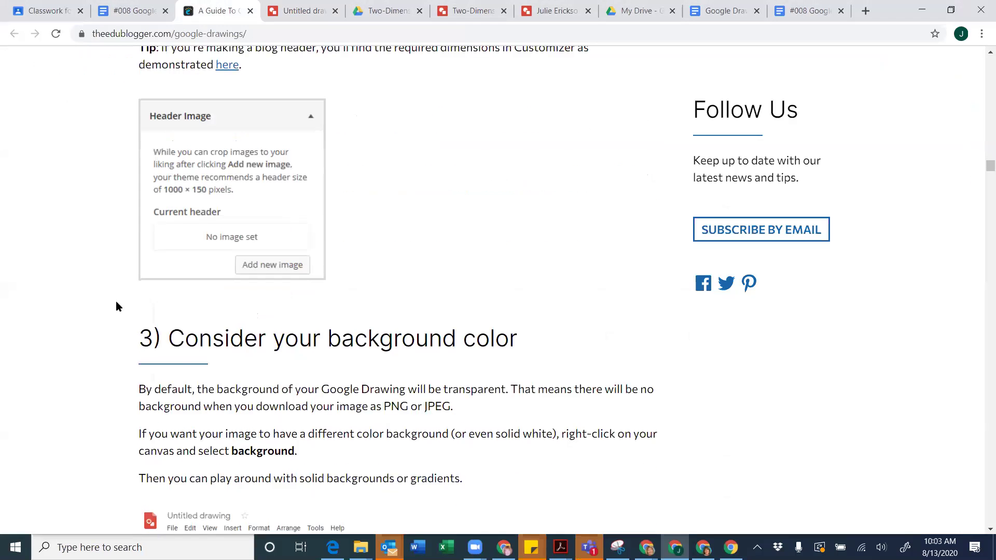
pyautogui.scroll(-1, 117, 306)
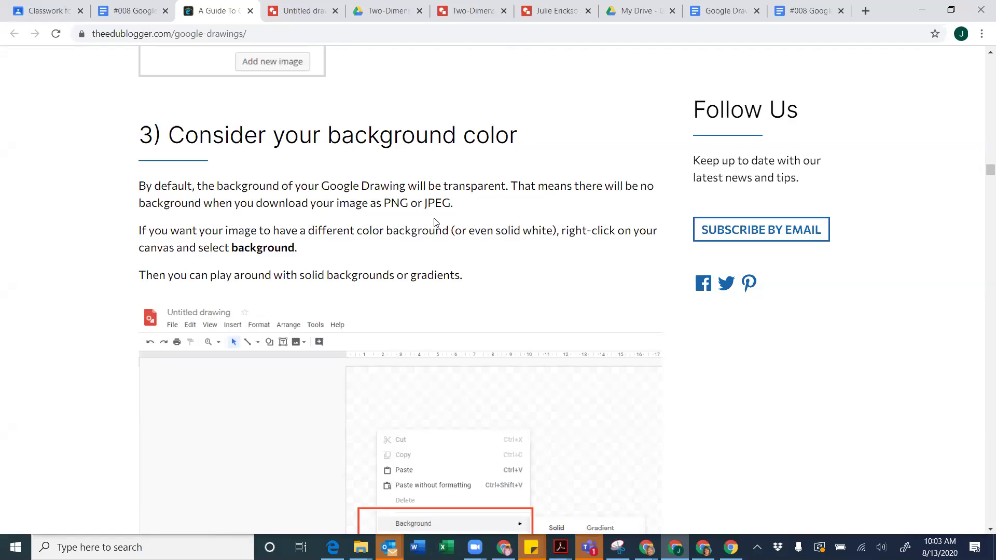
pyautogui.click(304, 13)
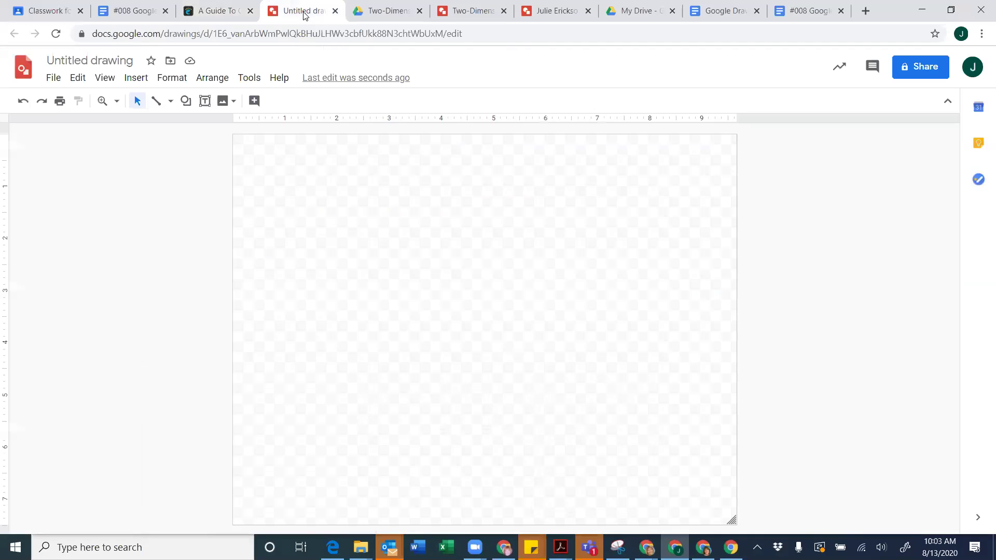
# Apply a light blue radial gradient as the drawing's background
pyautogui.rightClick(404, 254)
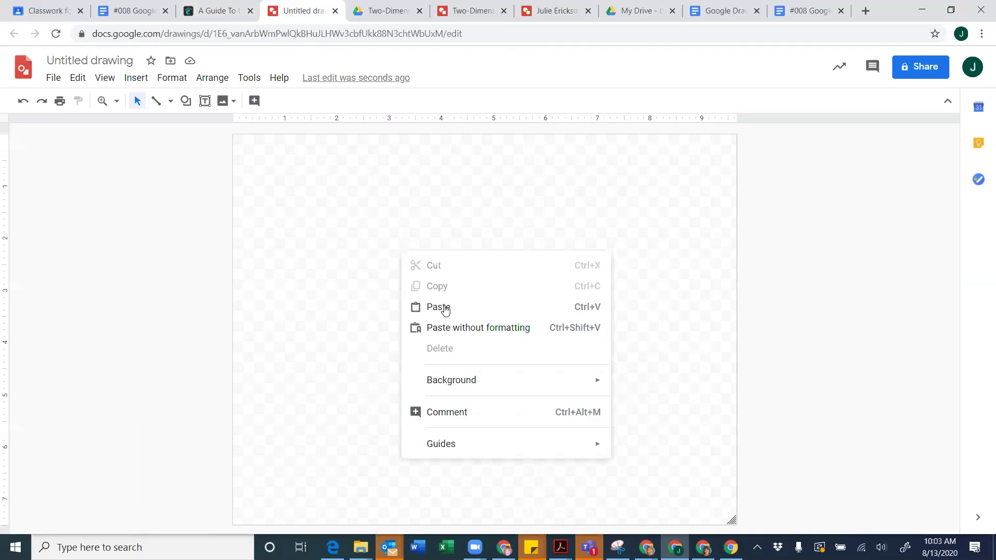
pyautogui.moveTo(469, 383)
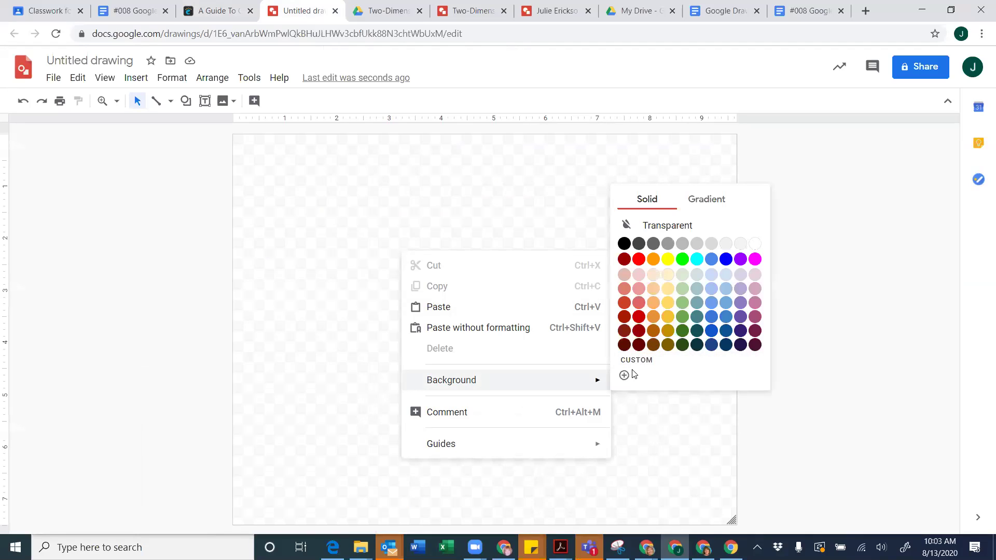
pyautogui.click(706, 202)
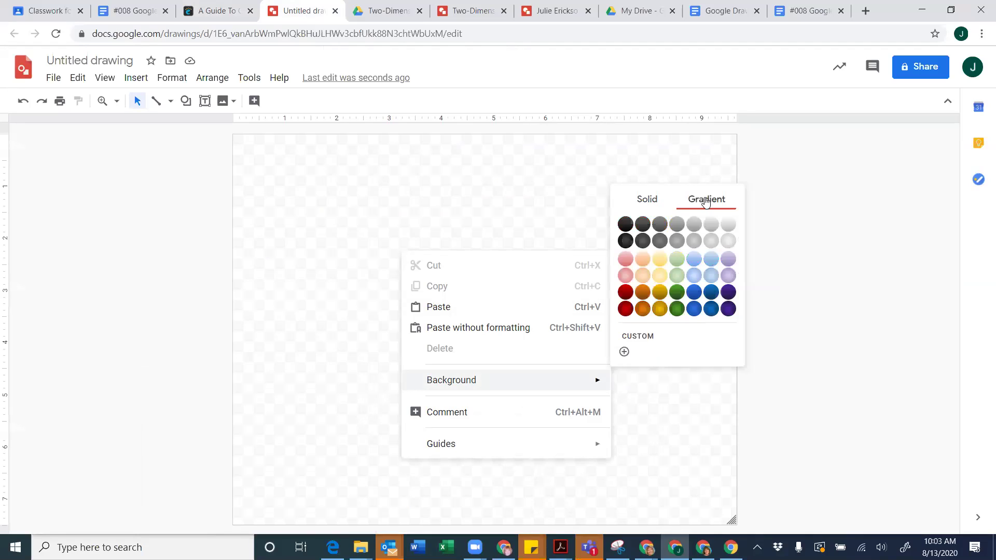
pyautogui.click(693, 279)
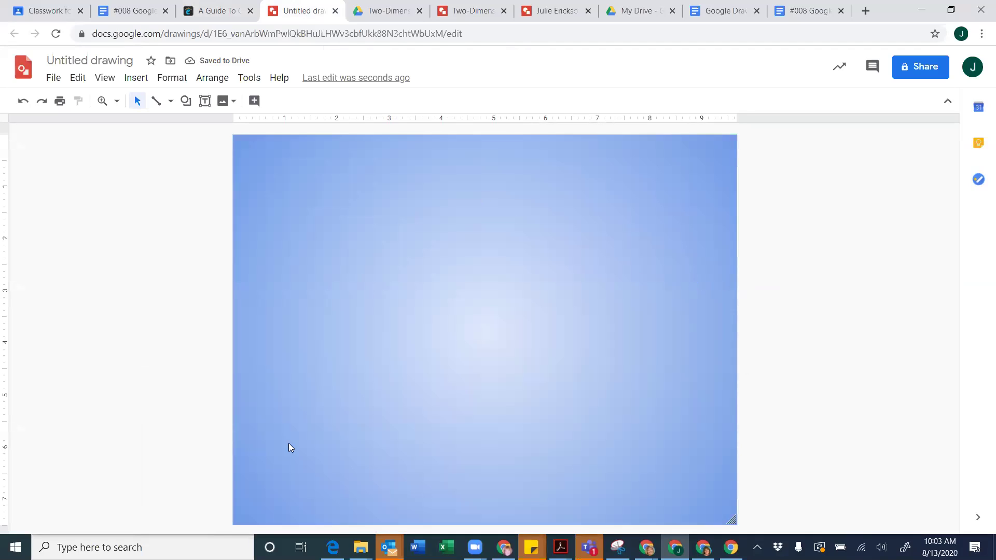
# Set the drawing's background to the light blue linear gradient that darkens downward
pyautogui.rightClick(455, 301)
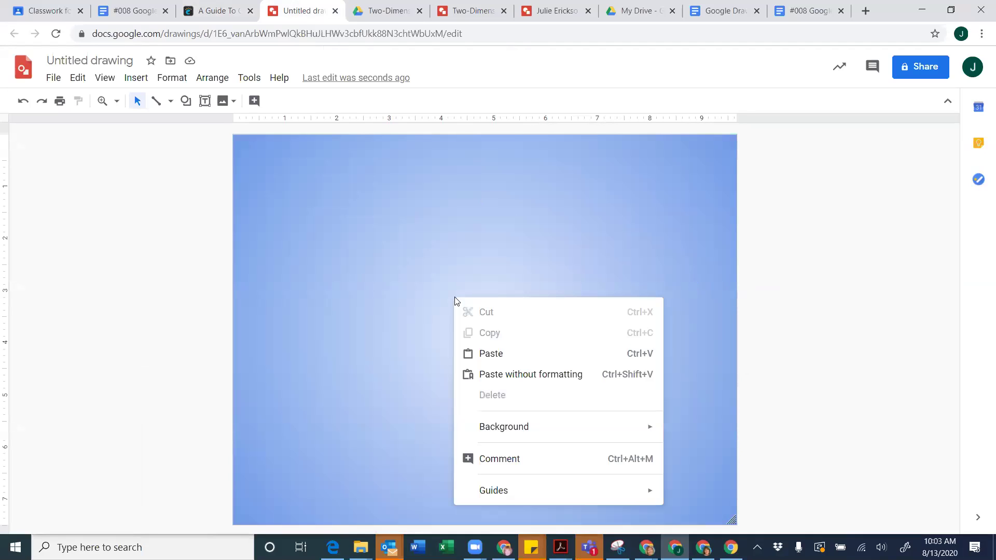
pyautogui.moveTo(570, 426)
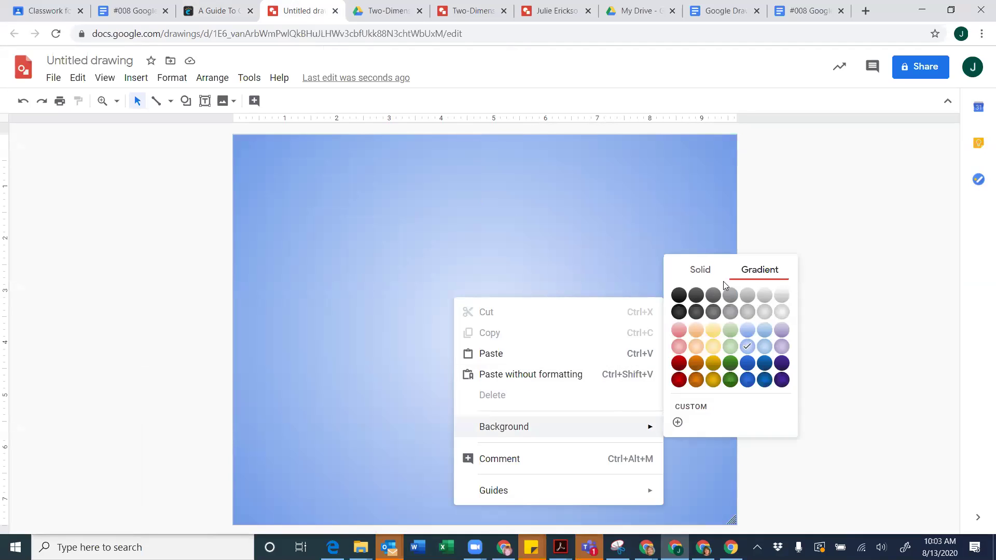
pyautogui.click(748, 330)
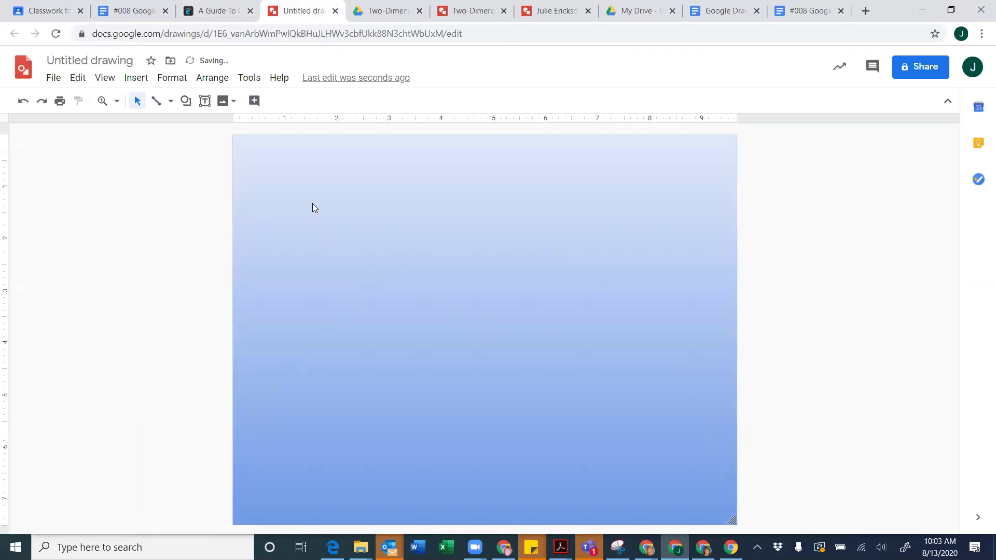
# Return to the guide and look over its background color screenshot and the start of the "Create your design" section
pyautogui.click(208, 16)
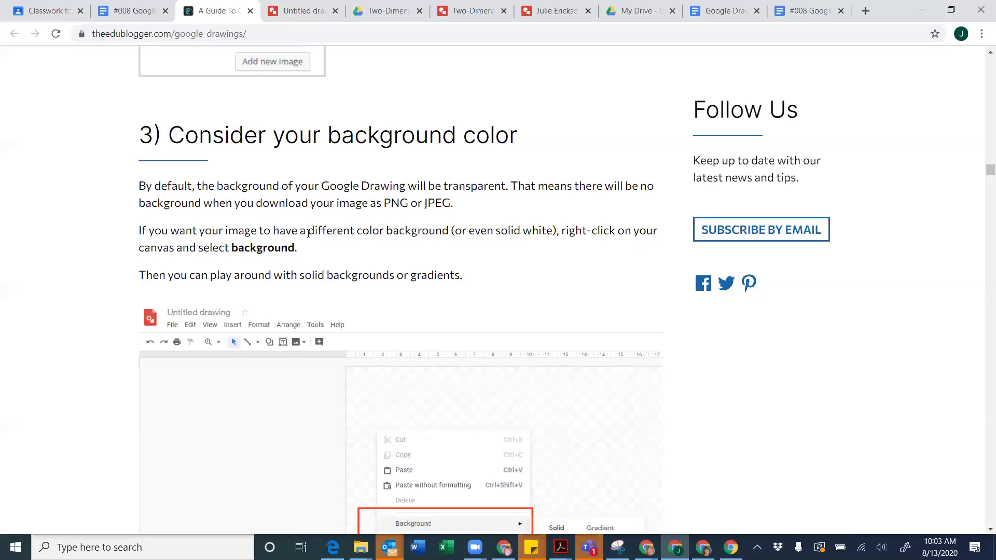
pyautogui.scroll(-8, 308, 233)
pyautogui.scroll(-4, 308, 234)
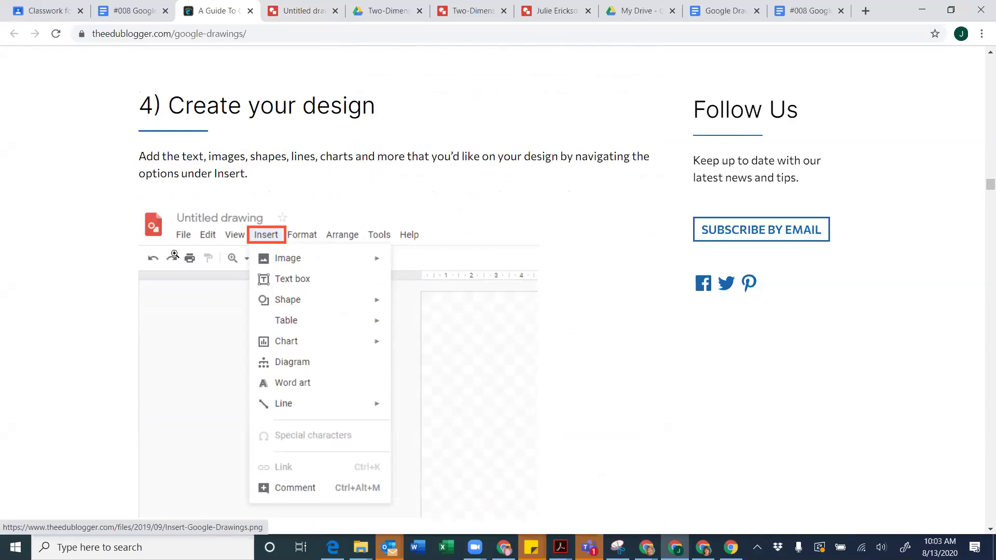
pyautogui.scroll(3, 271, 247)
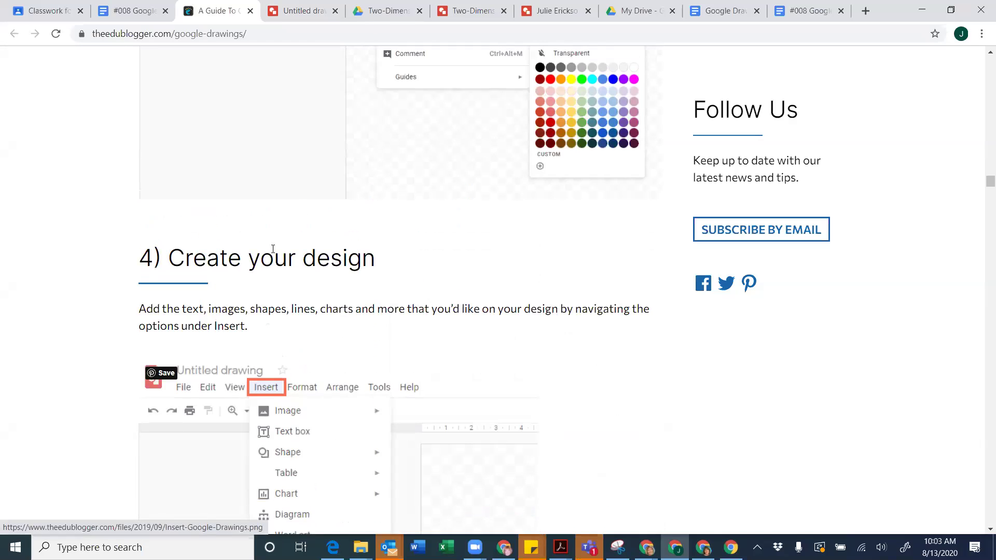
pyautogui.scroll(1, 273, 249)
pyautogui.click(296, 14)
pyautogui.click(201, 10)
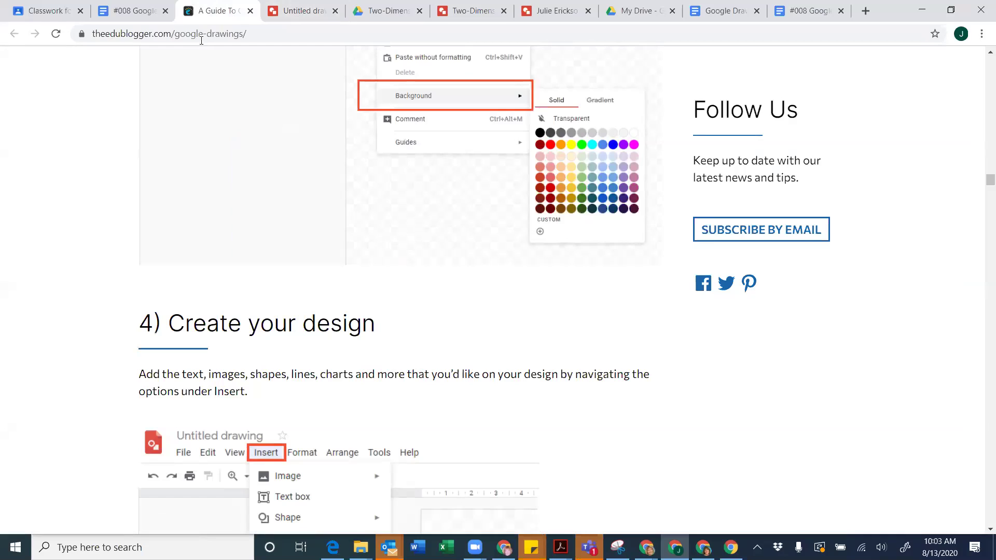
pyautogui.click(201, 38)
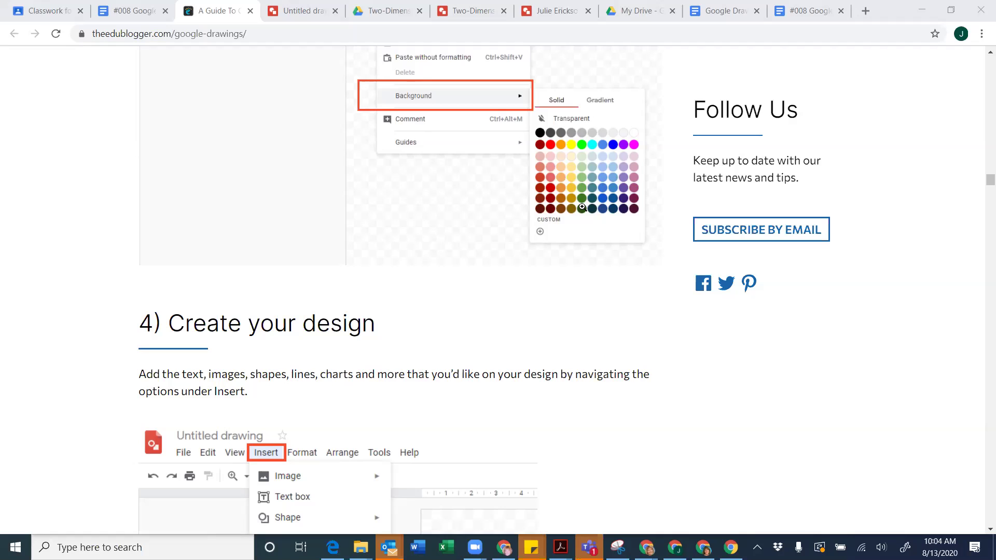
pyautogui.scroll(-8, 215, 185)
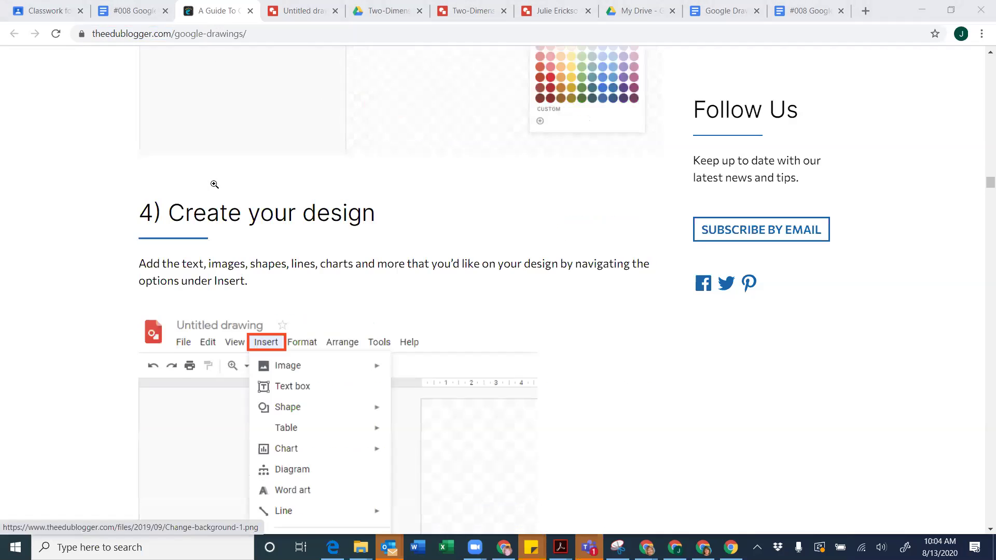
pyautogui.scroll(20, 214, 184)
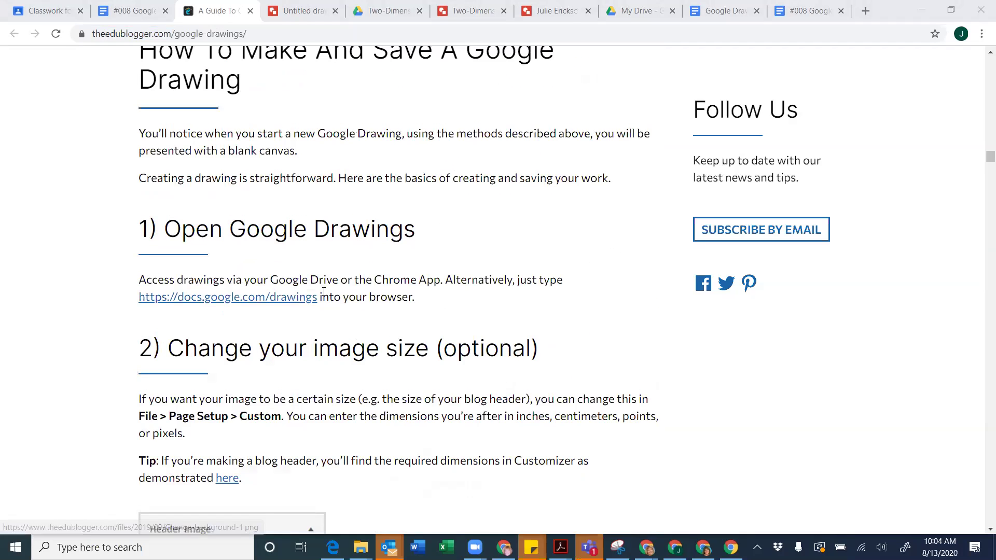
pyautogui.moveTo(318, 297); pyautogui.dragTo(139, 303)
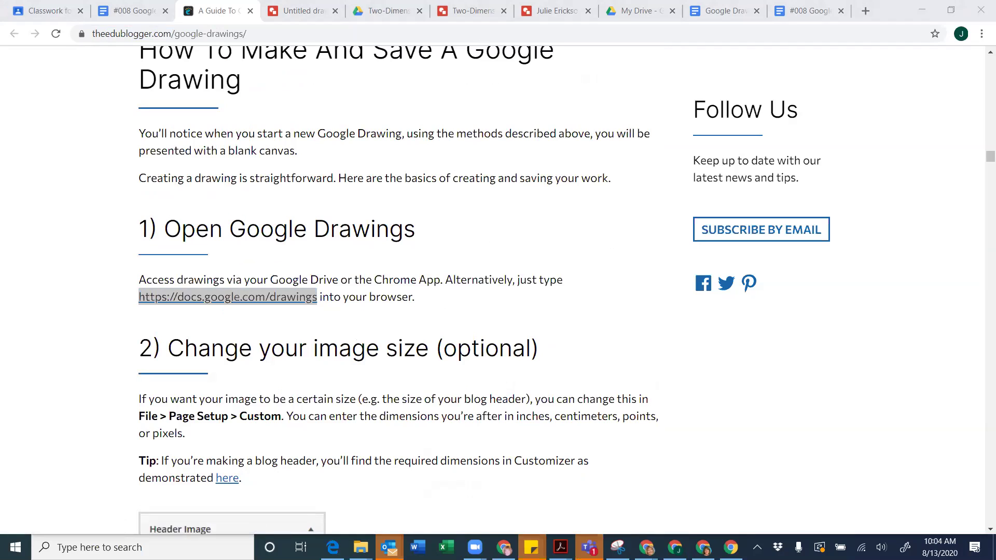
# Review the guide's instructions on solid and gradient backgrounds and the accompanying Background screenshot
pyautogui.scroll(-3, 42, 379)
pyautogui.scroll(-10, 41, 379)
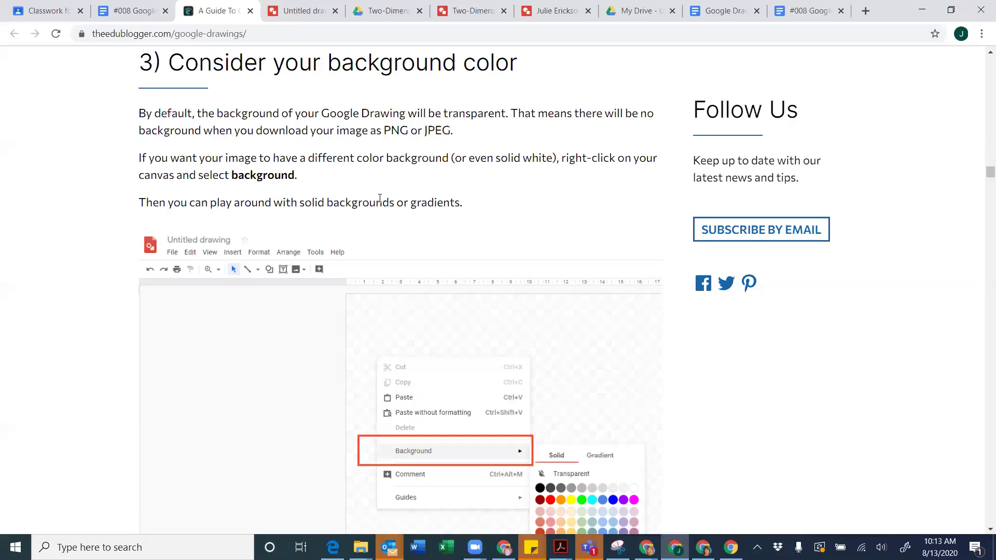
pyautogui.scroll(-1, 380, 198)
pyautogui.scroll(2, 380, 199)
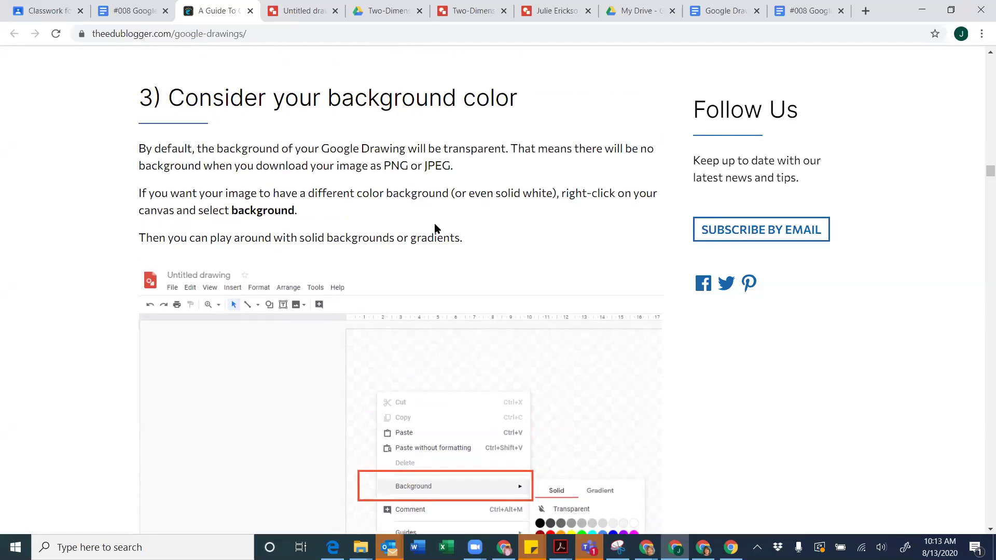
pyautogui.scroll(-1, 434, 226)
pyautogui.scroll(-1, 435, 228)
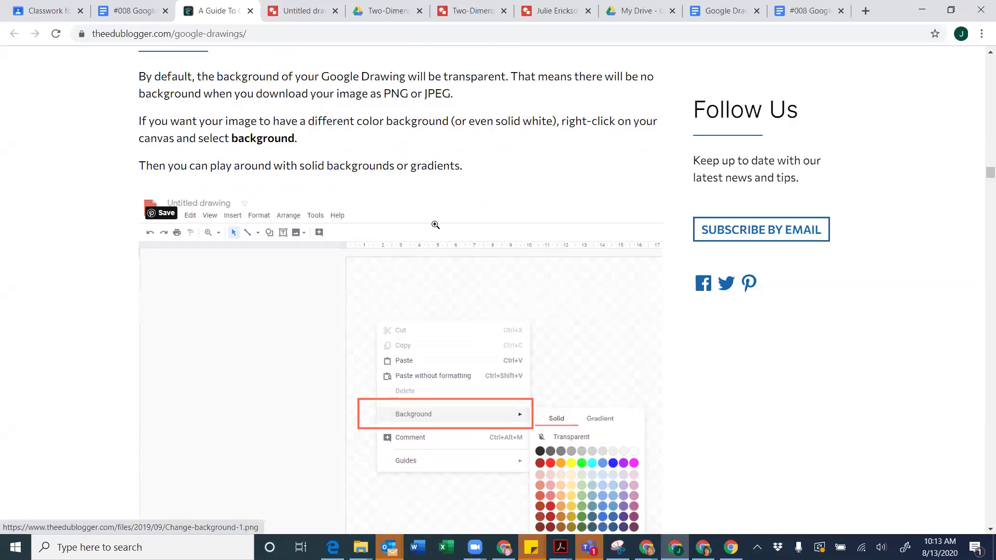
pyautogui.hotkey('alt', 'Tab')
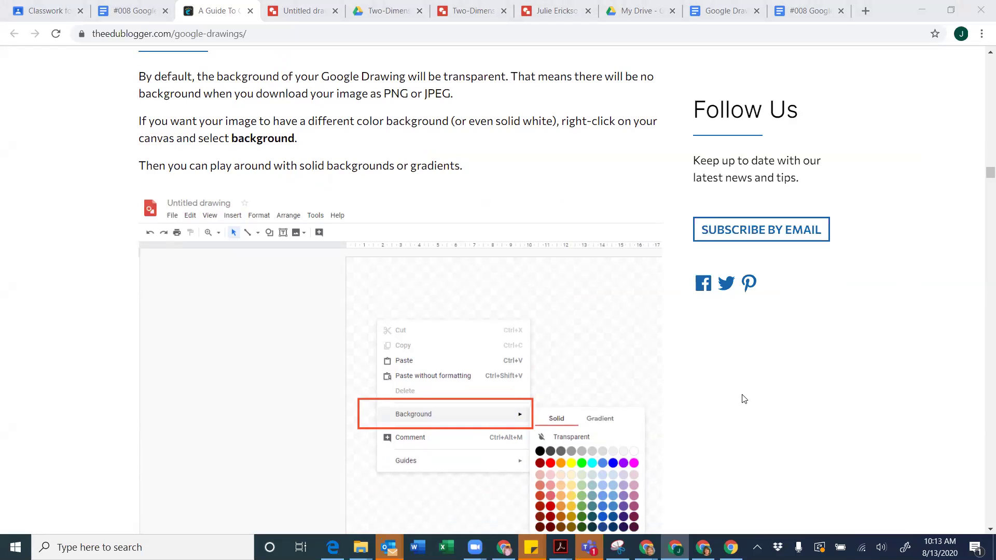
# Examine the guide's "Create your design" section and its screenshot of the items that can be inserted
pyautogui.scroll(-1, 410, 373)
pyautogui.scroll(-8, 410, 373)
pyautogui.scroll(-2, 409, 373)
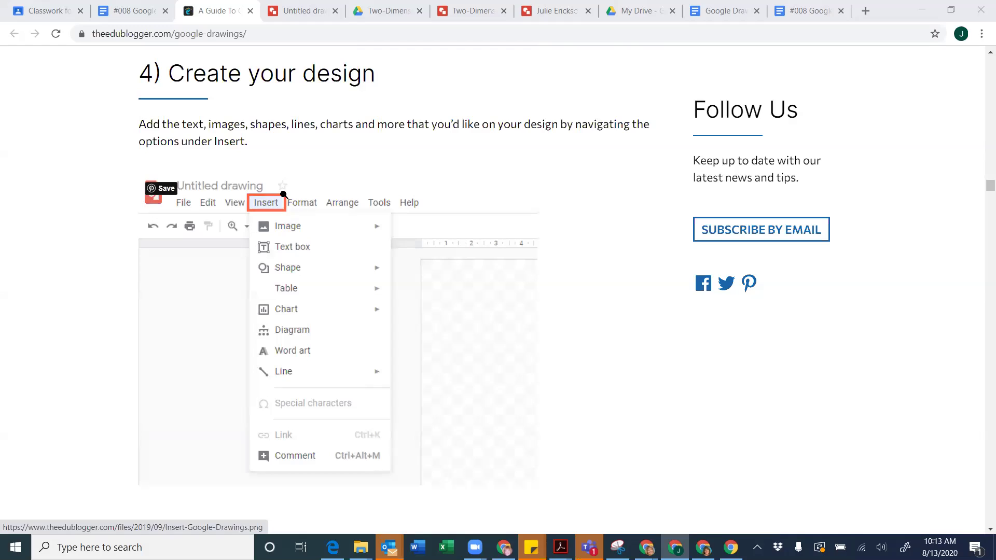
pyautogui.scroll(-1, 222, 326)
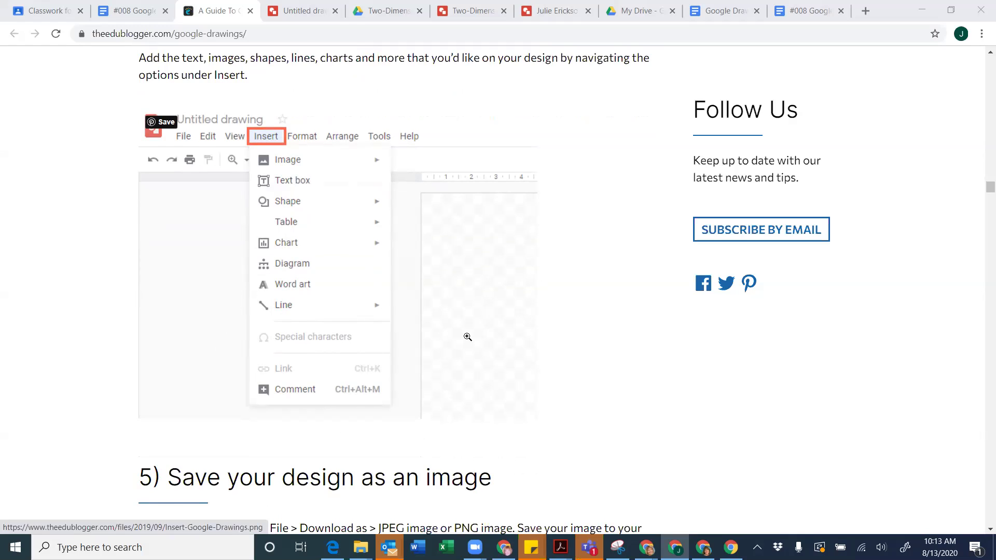
pyautogui.scroll(1, 468, 337)
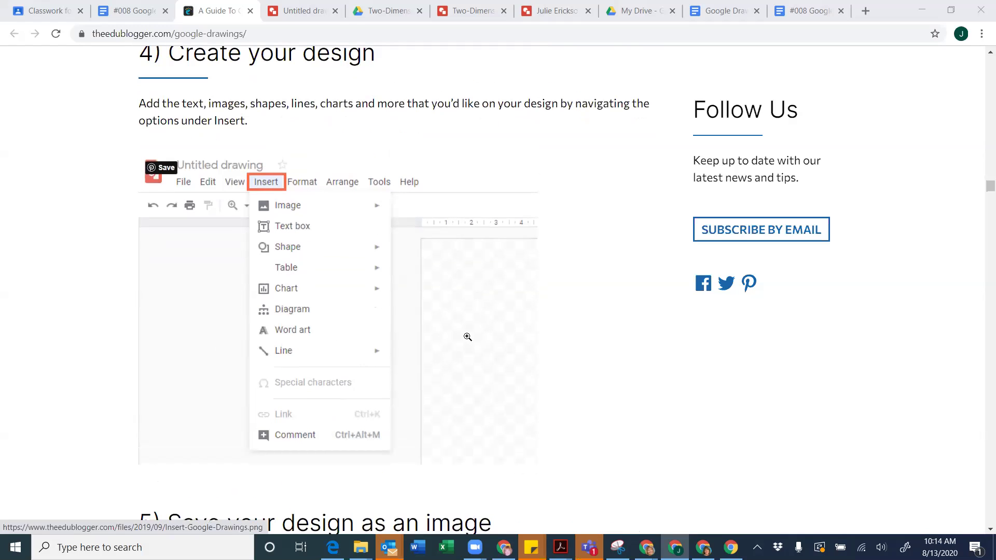
pyautogui.scroll(1, 239, 134)
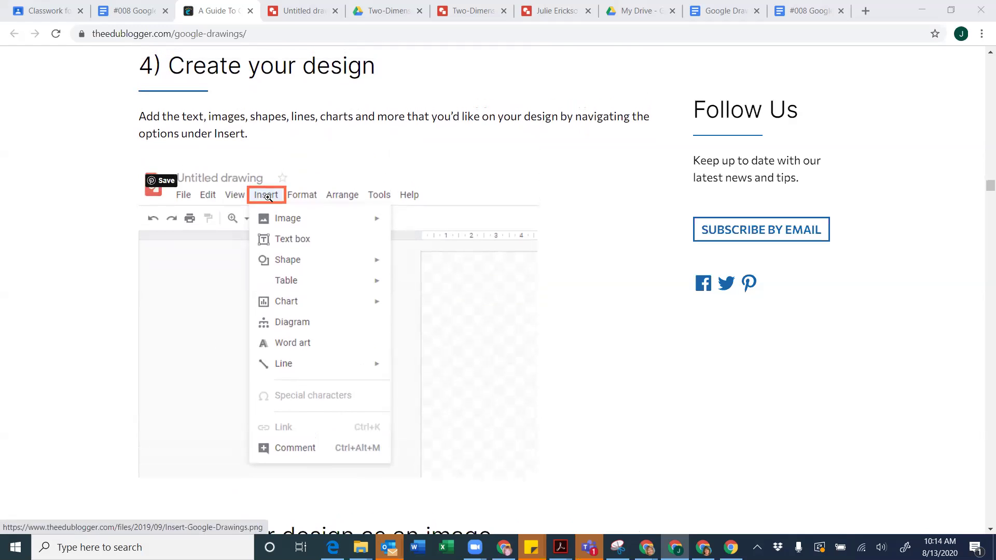
# Return to the untitled drawing and view the available sources for inserting an image
pyautogui.click(304, 13)
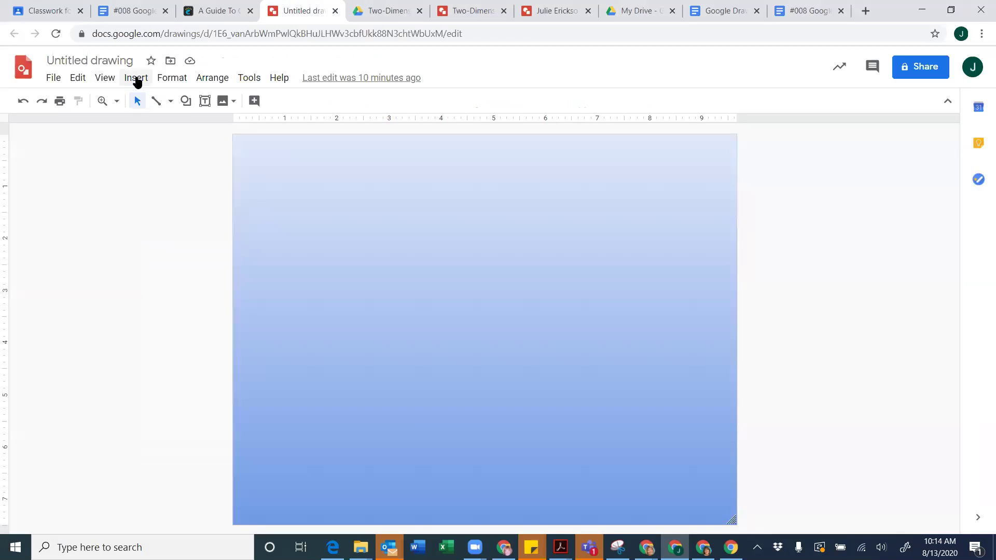
pyautogui.click(138, 79)
pyautogui.moveTo(152, 104)
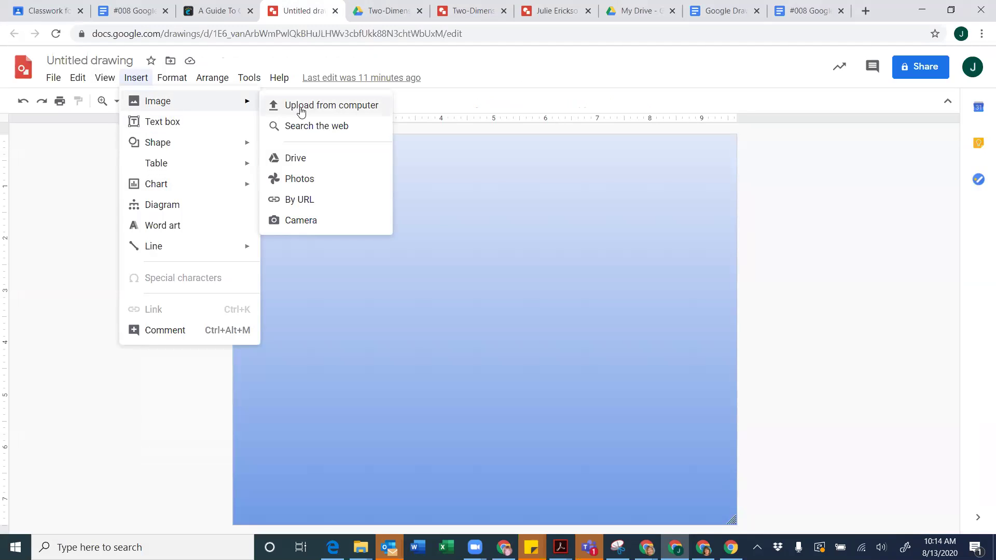
pyautogui.click(279, 330)
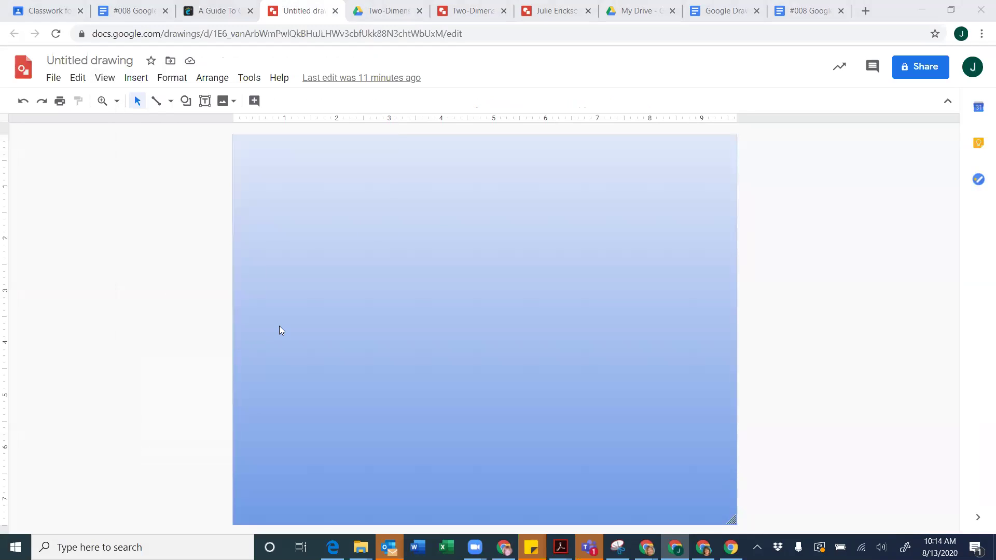
# Search the web for images of "Google Drawings logo" from within the drawing
pyautogui.click(138, 77)
pyautogui.moveTo(223, 102)
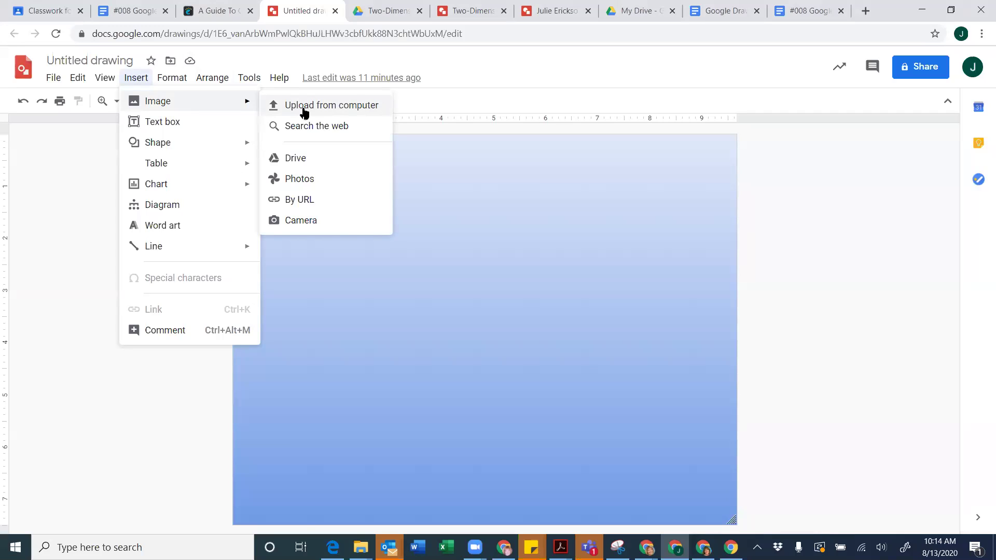
pyautogui.click(326, 130)
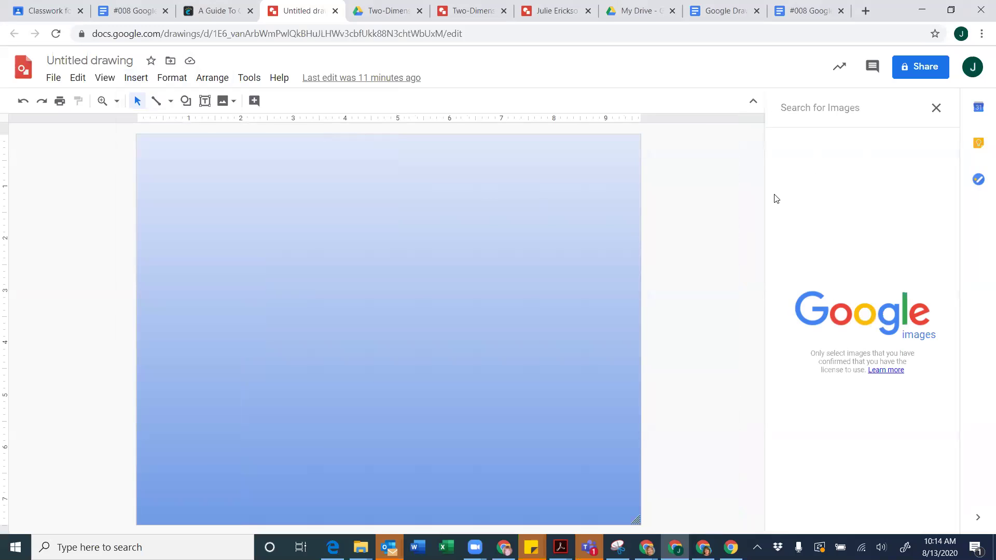
pyautogui.click(807, 109)
pyautogui.write('Googl')
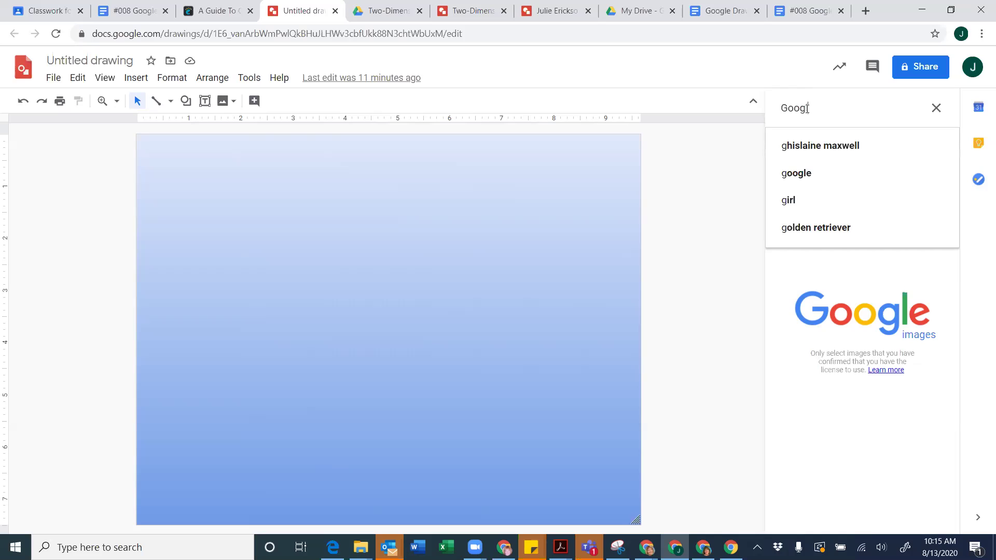
pyautogui.write('e Drawings logo')
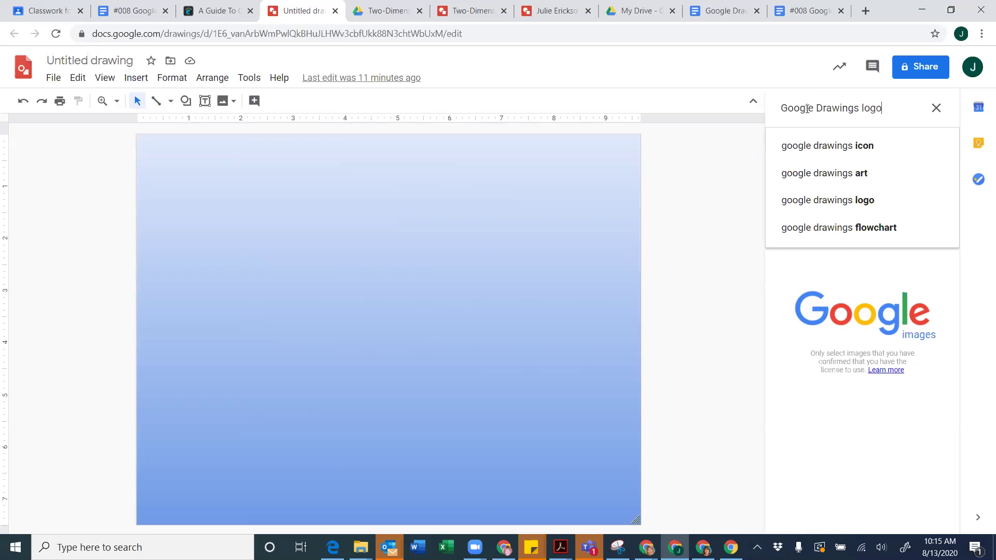
pyautogui.press('Return')
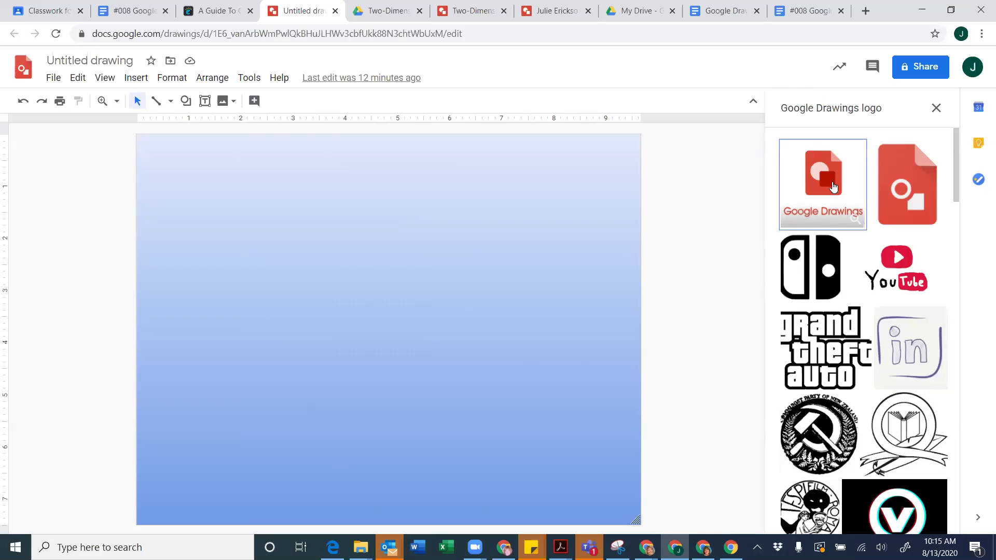
# Insert the red logo captioned "Google Drawings" from the image results into the drawing and deselect it
pyautogui.click(832, 185)
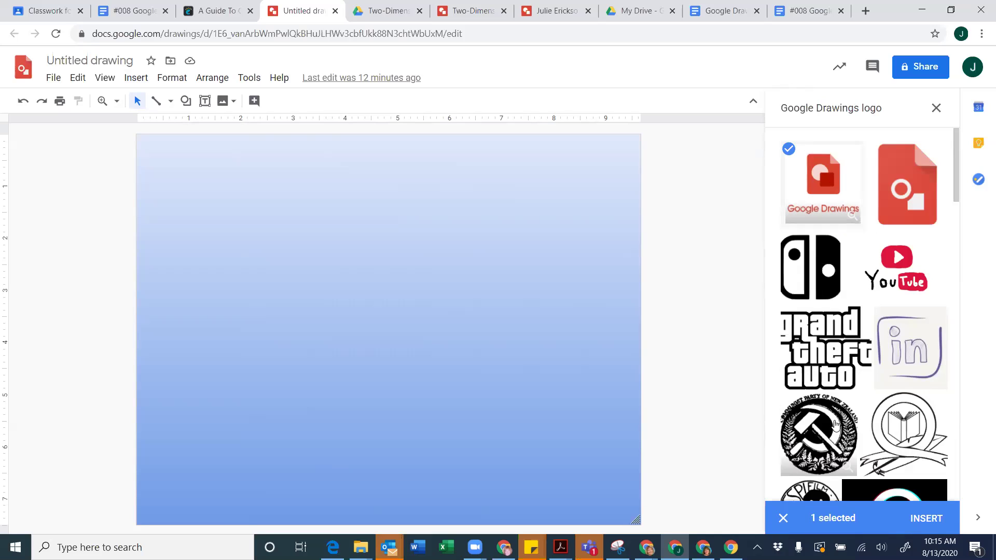
pyautogui.click(927, 519)
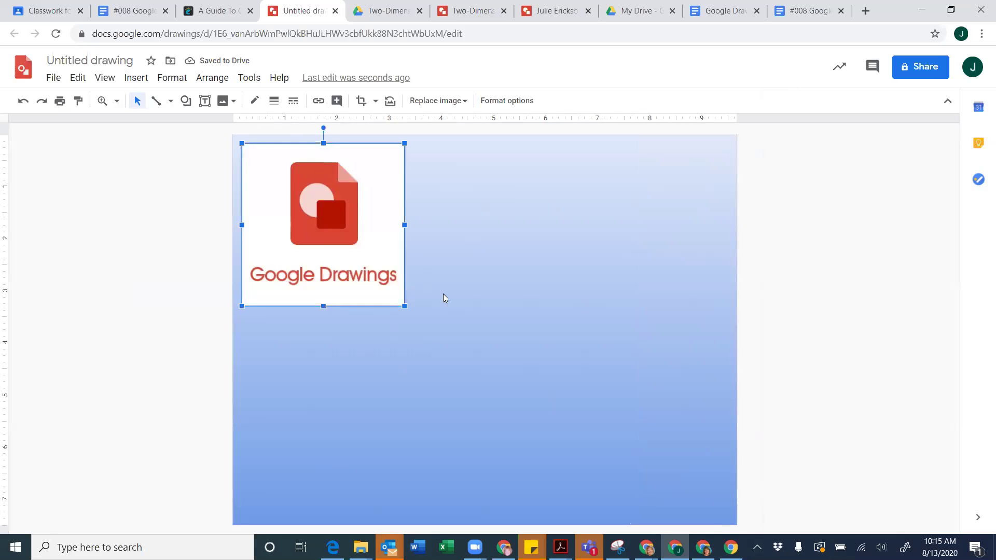
pyautogui.click(463, 303)
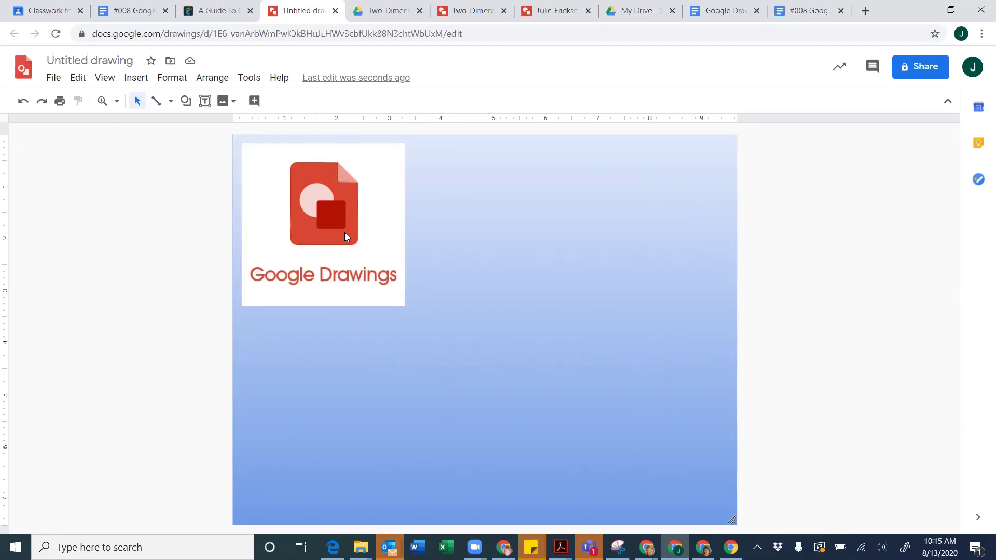
# Reopen the web image search, clear the "Google Drawings logo" query and browse the listed images
pyautogui.click(143, 82)
pyautogui.moveTo(207, 102)
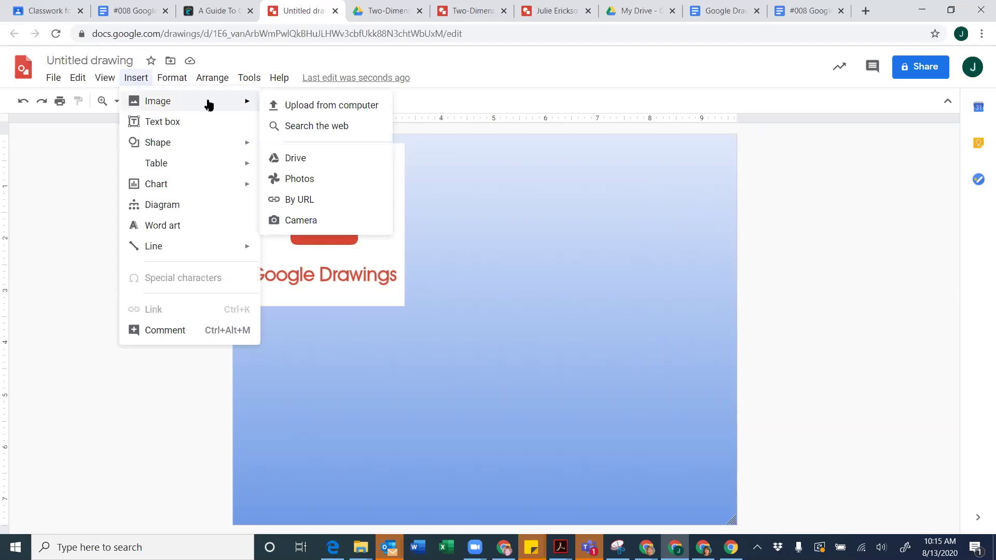
pyautogui.click(324, 130)
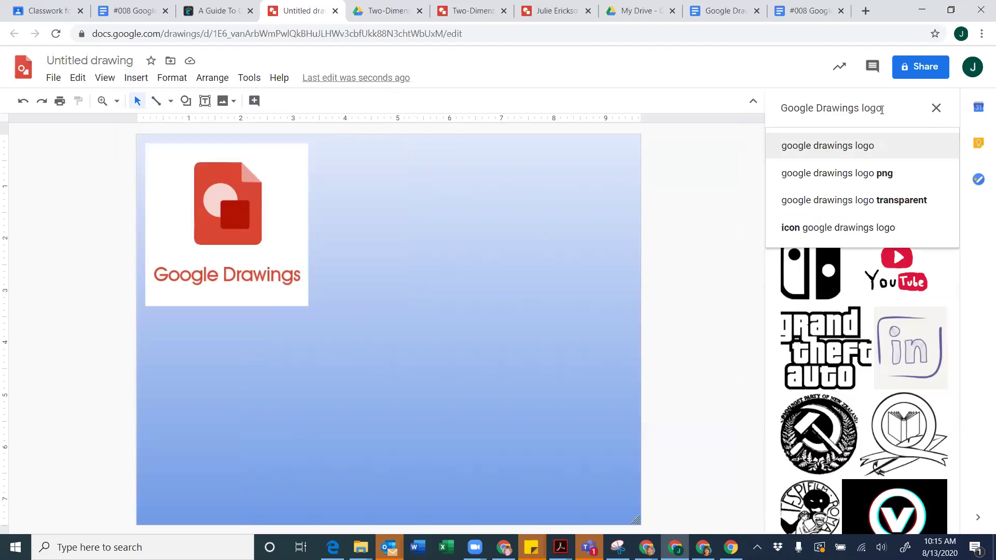
pyautogui.moveTo(884, 109); pyautogui.dragTo(770, 104)
pyautogui.press('Return')
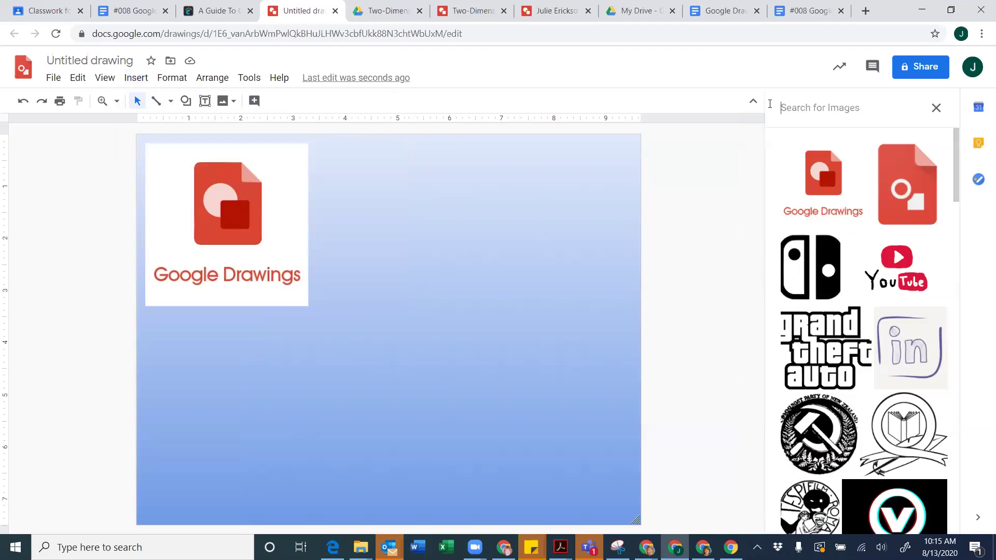
pyautogui.scroll(-5, 830, 224)
pyautogui.scroll(-10, 831, 224)
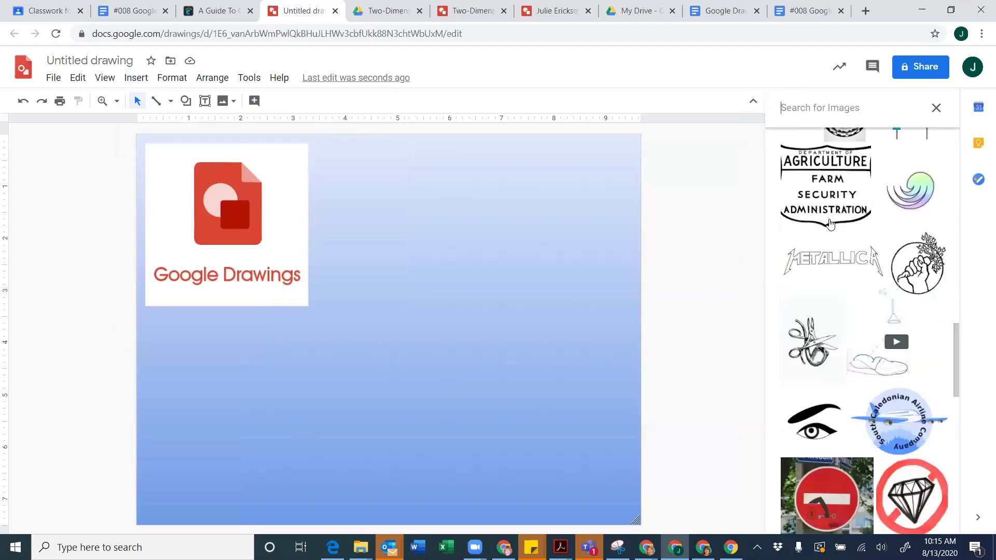
pyautogui.scroll(15, 830, 224)
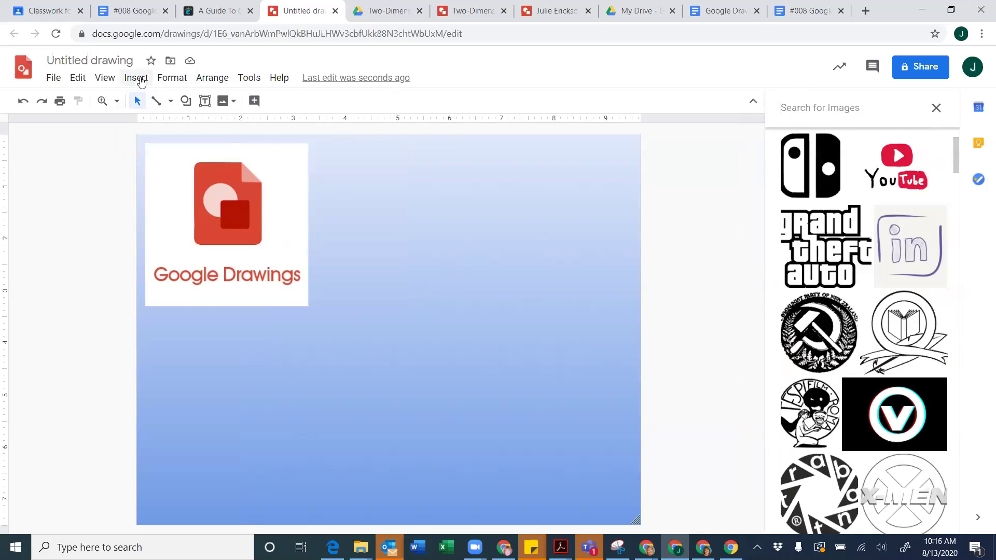
# Review the available sources for inserting an image, such as Drive, Photos, By URL and Camera
pyautogui.click(137, 78)
pyautogui.moveTo(178, 101)
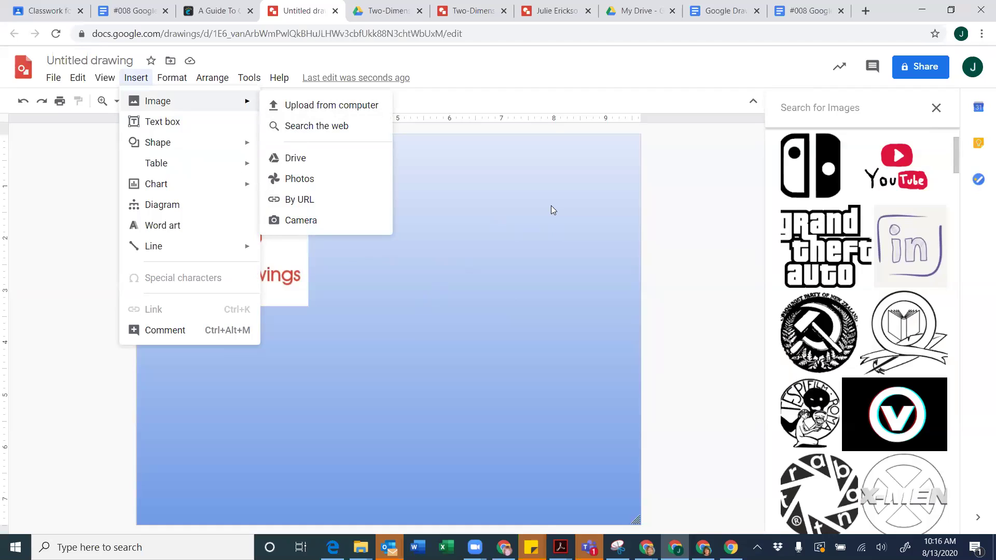
pyautogui.click(468, 383)
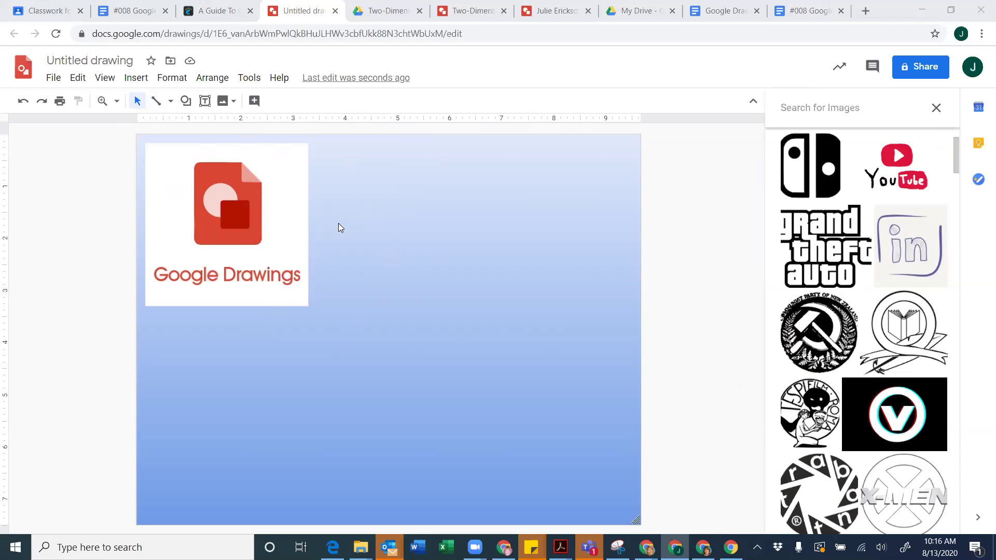
# Bring up the option to insert an image by URL, highlight its licensing notice, and cancel without inserting anything
pyautogui.click(136, 78)
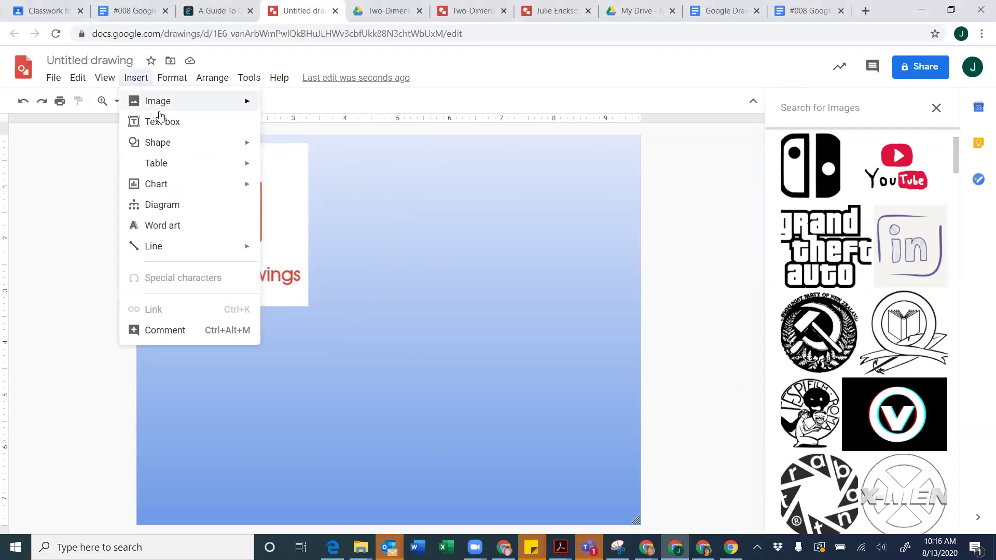
pyautogui.moveTo(240, 102)
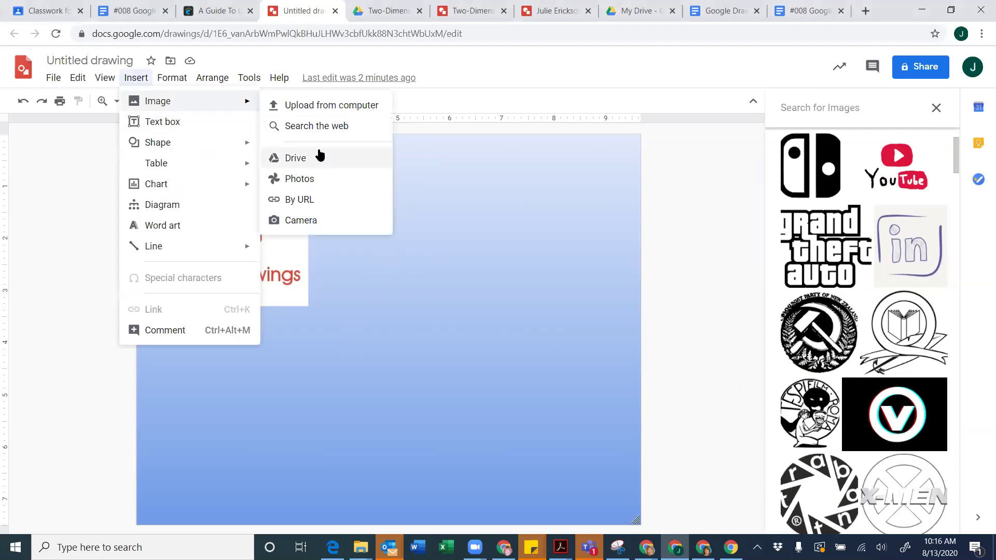
pyautogui.click(308, 203)
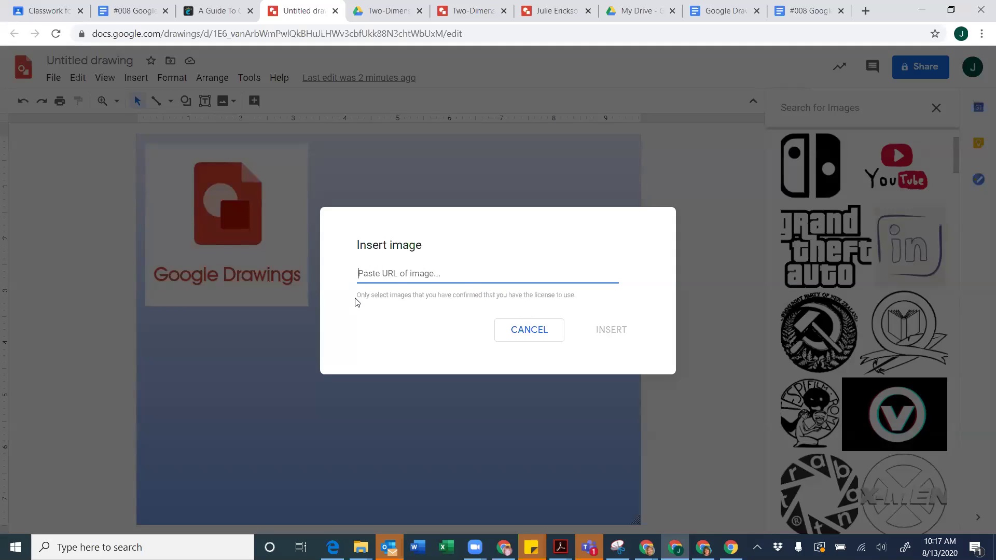
pyautogui.moveTo(357, 298); pyautogui.dragTo(590, 298)
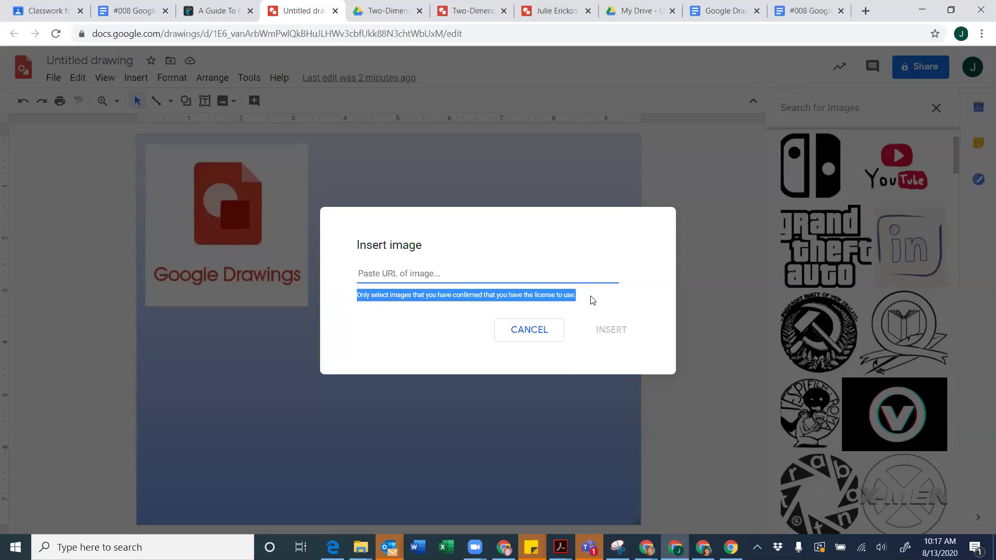
pyautogui.click(592, 300)
pyautogui.click(522, 336)
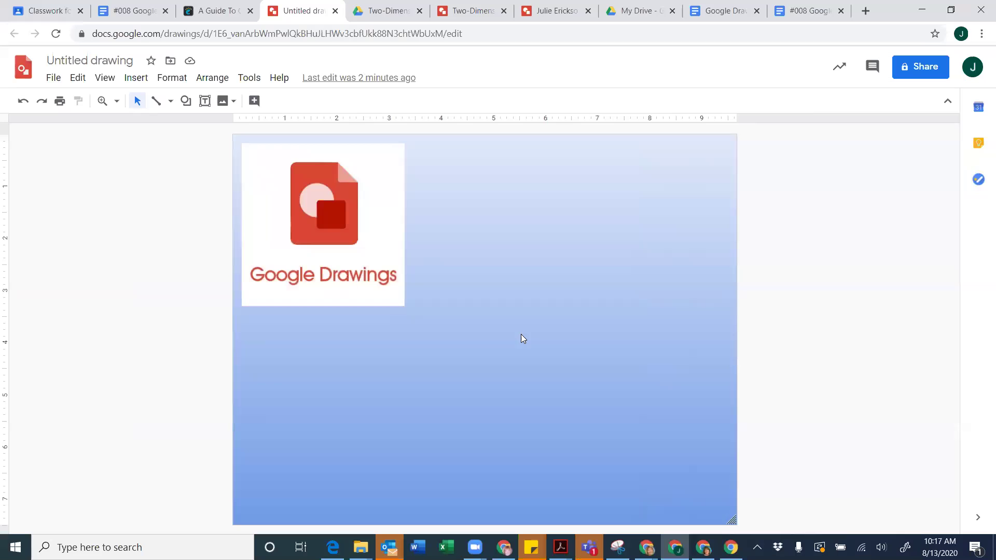
# Search Google for "pixabay" in a new browser tab and open the site's Photos page
pyautogui.click(865, 11)
pyautogui.write('pixabay')
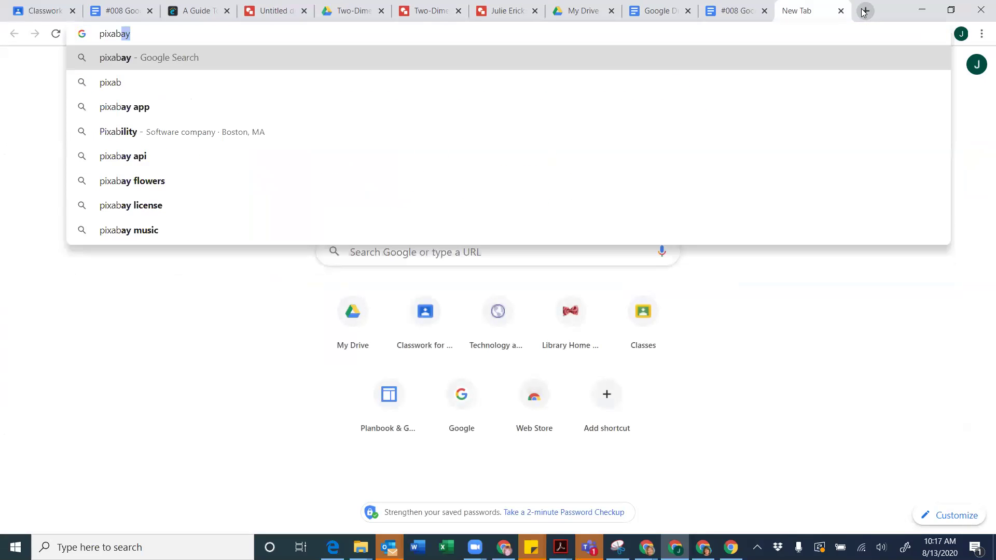
pyautogui.press('Return')
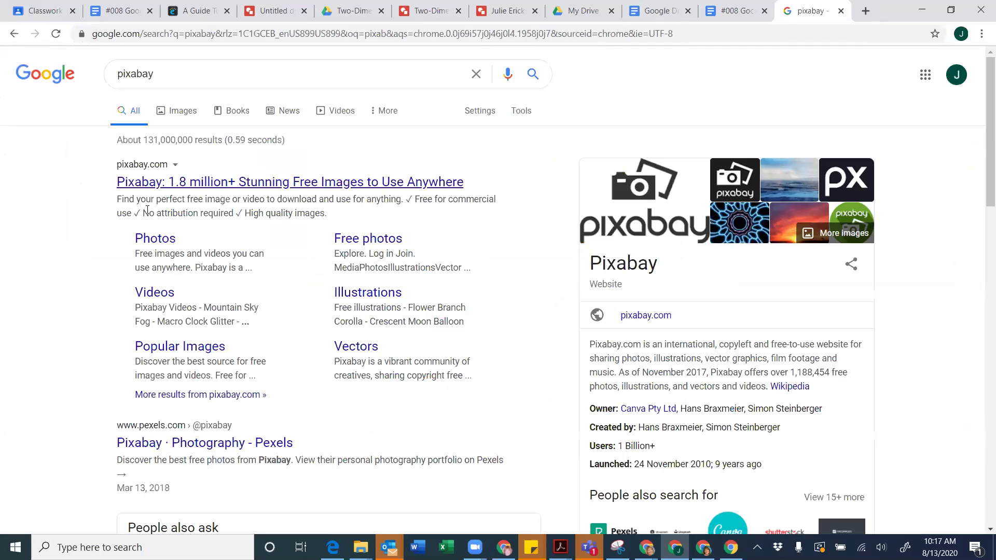
pyautogui.click(147, 240)
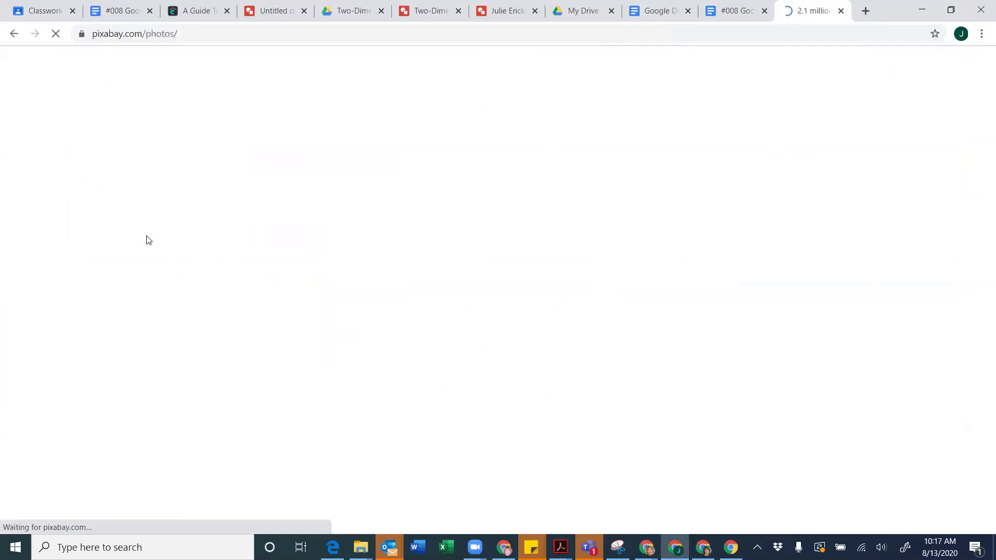
# Search Pixabay photos for "computer" and open the photo of a MacBook displaying the Google homepage on a wooden table
pyautogui.click(346, 287)
pyautogui.write('computer')
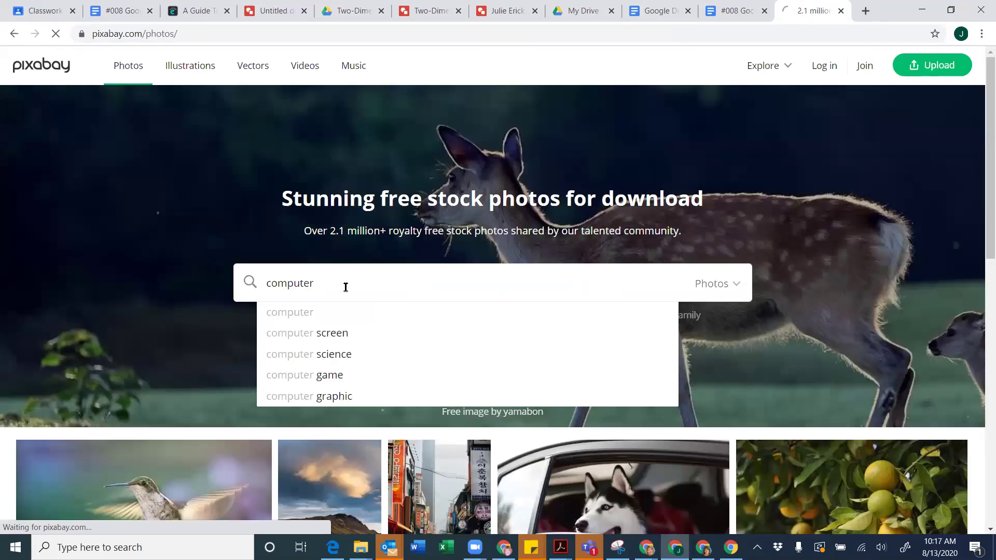
pyautogui.press('Return')
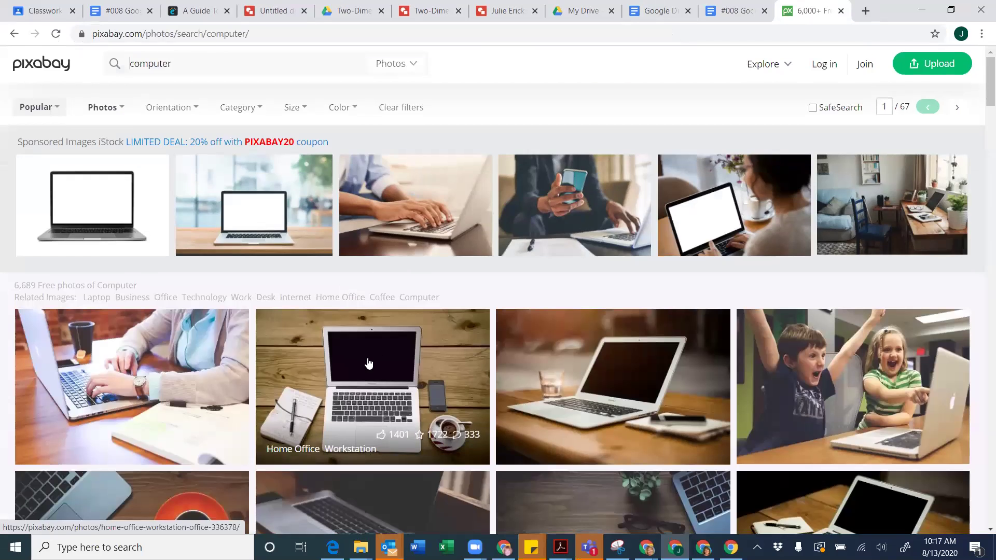
pyautogui.scroll(-5, 369, 364)
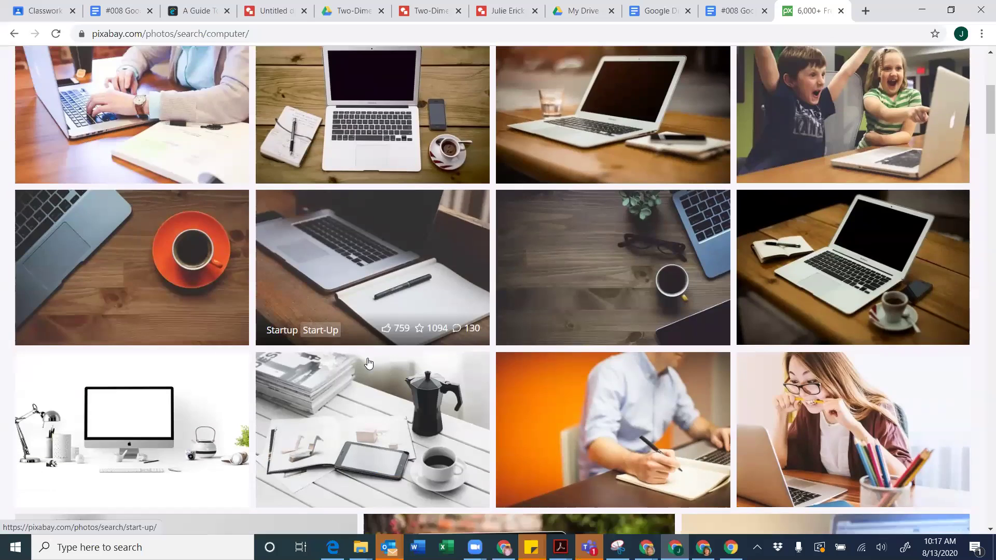
pyautogui.scroll(-7, 369, 364)
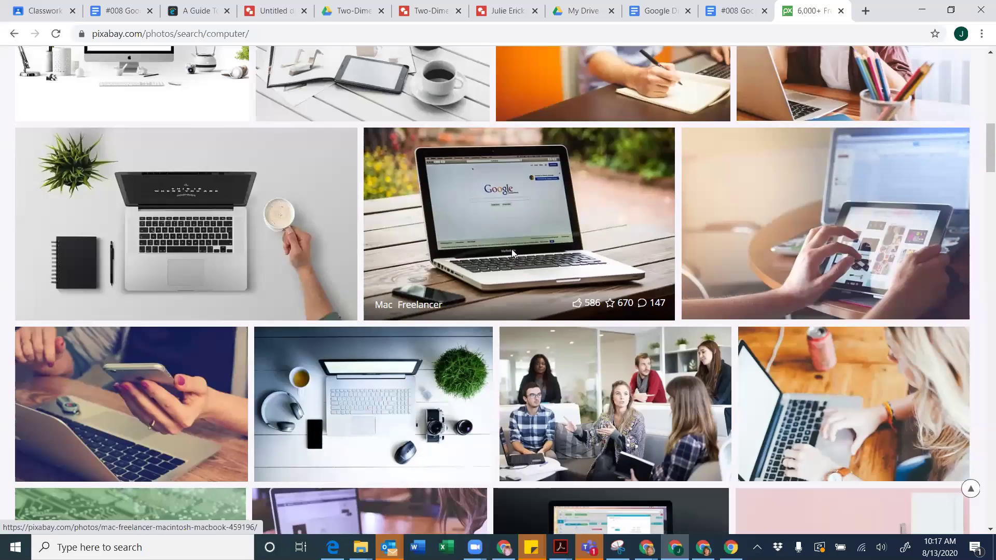
pyautogui.click(511, 251)
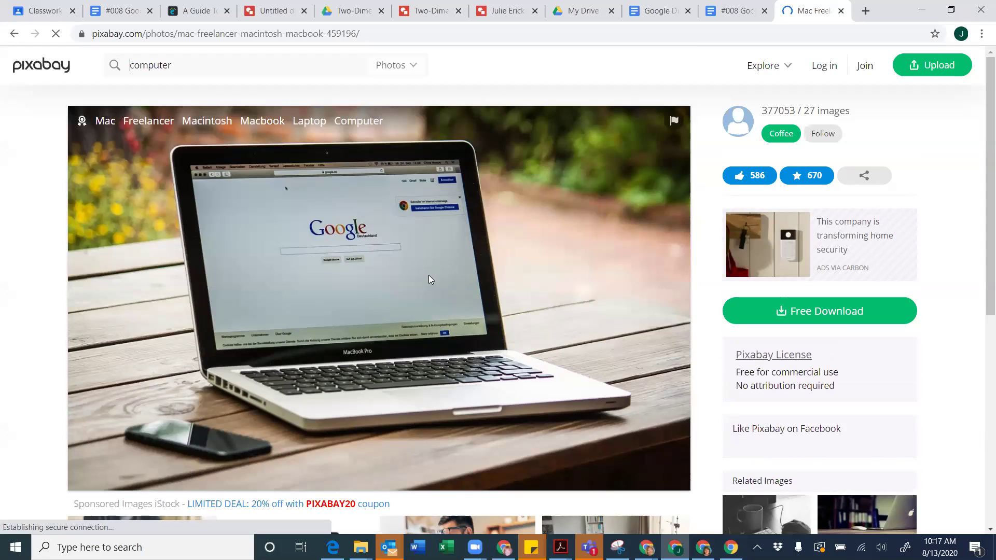
# Copy the image address of the opened MacBook photo
pyautogui.scroll(-1, 429, 280)
pyautogui.rightClick(404, 236)
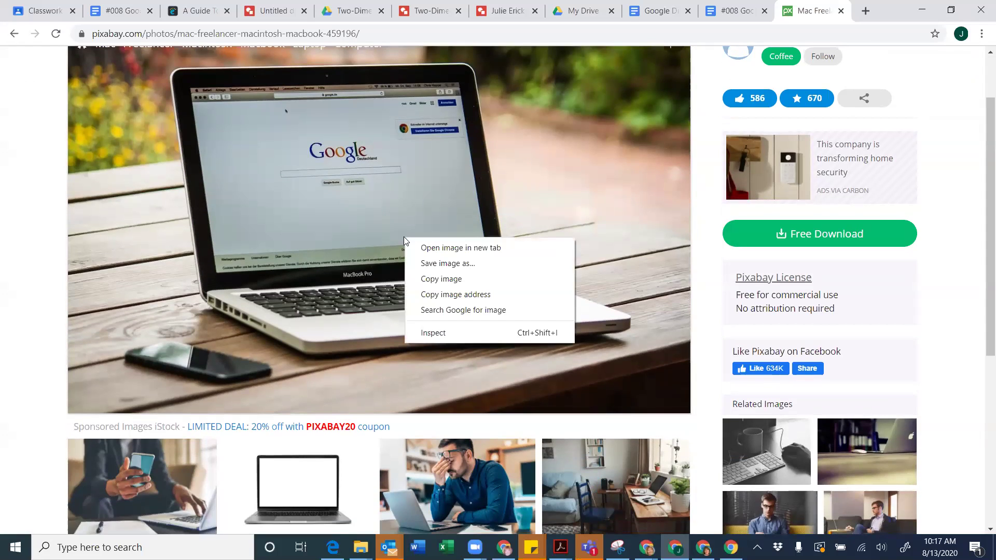
pyautogui.click(438, 294)
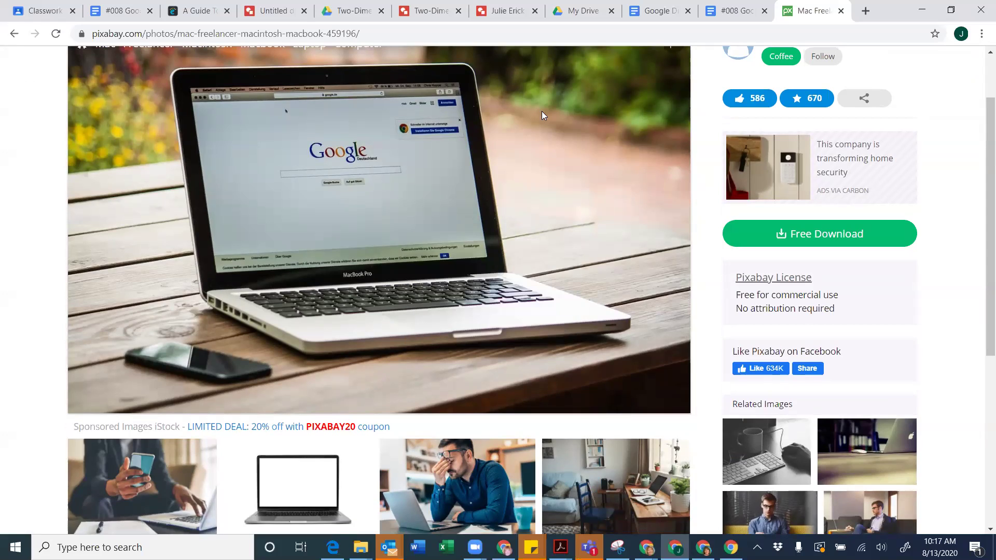
# Return to the untitled drawing and insert the MacBook photo by URL using the copied image address
pyautogui.click(272, 11)
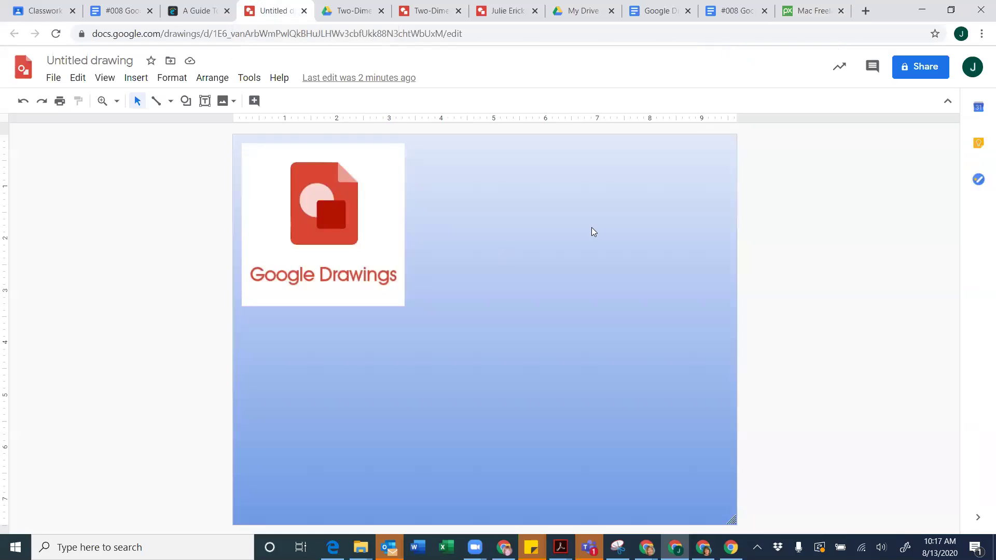
pyautogui.click(140, 77)
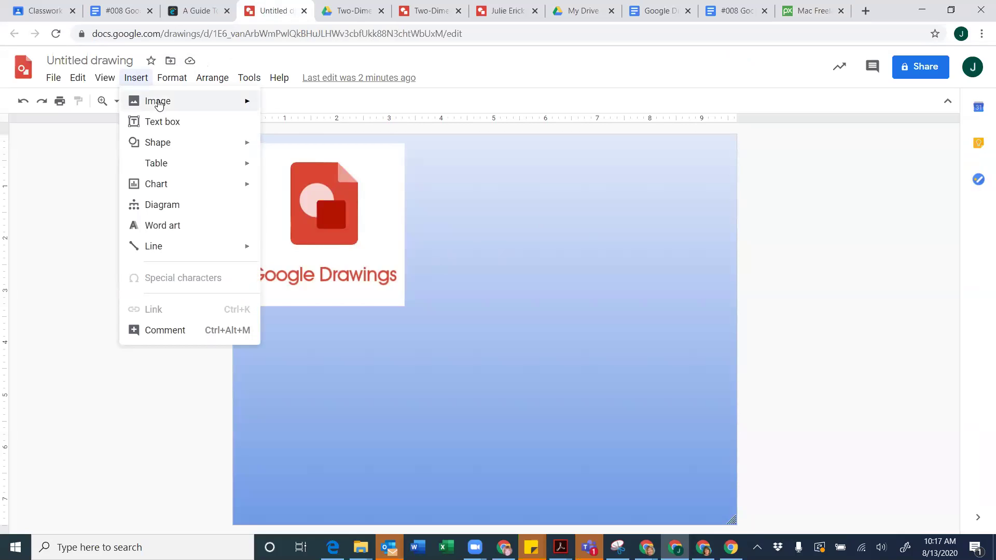
pyautogui.moveTo(165, 108)
pyautogui.click(305, 201)
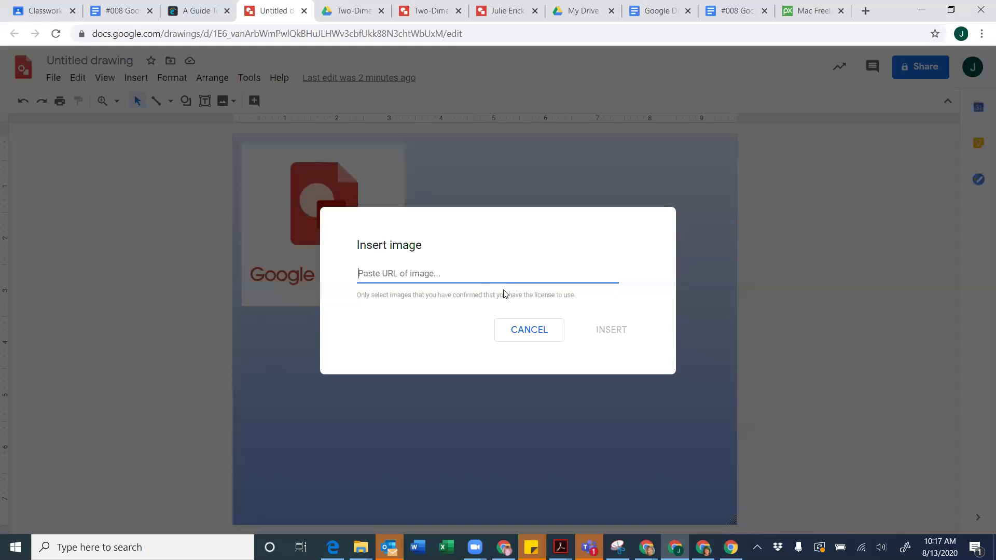
pyautogui.hotkey('ctrl', 'v')
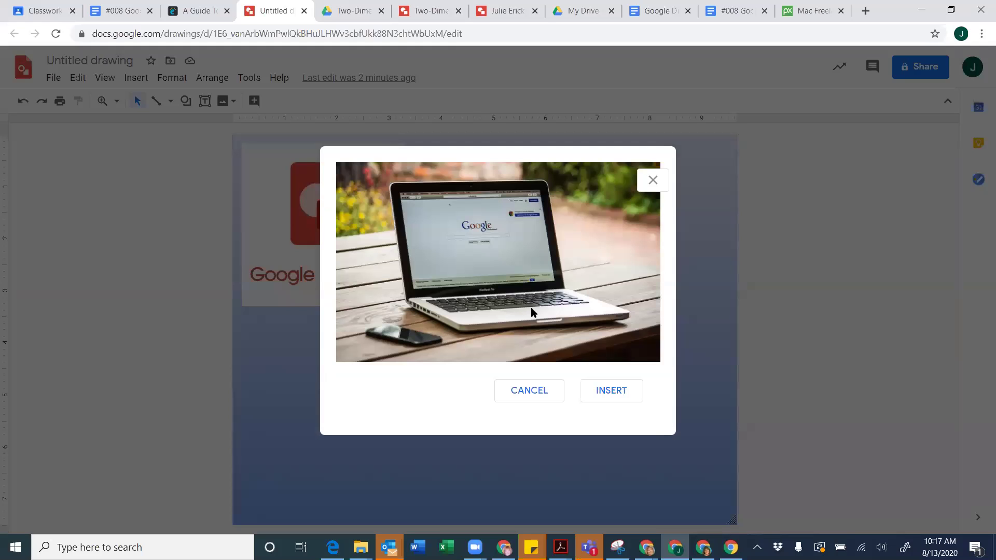
pyautogui.click(612, 390)
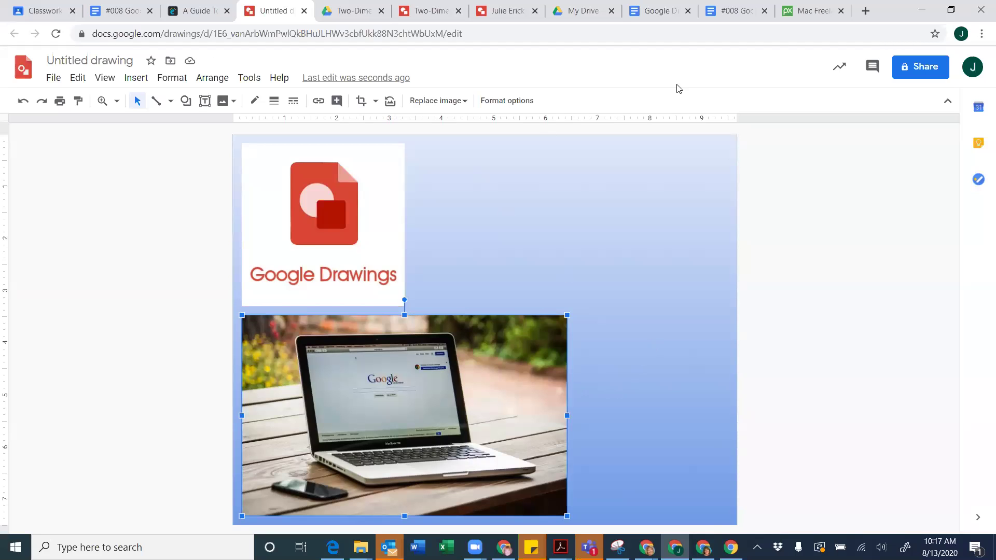
# Check the Pixabay license terms on the MacBook photo's page, return to the untitled drawing and deselect the photo
pyautogui.click(811, 11)
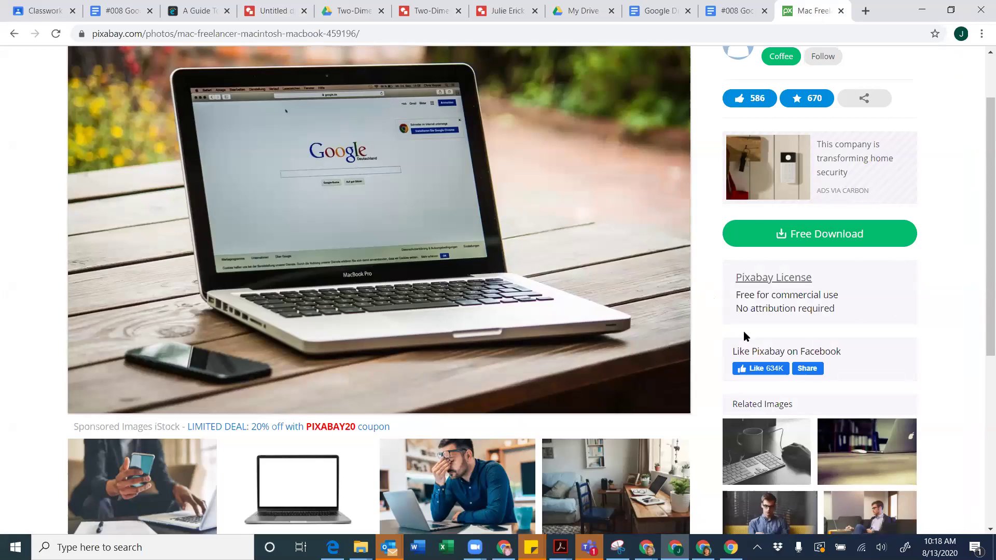
pyautogui.scroll(-1, 846, 316)
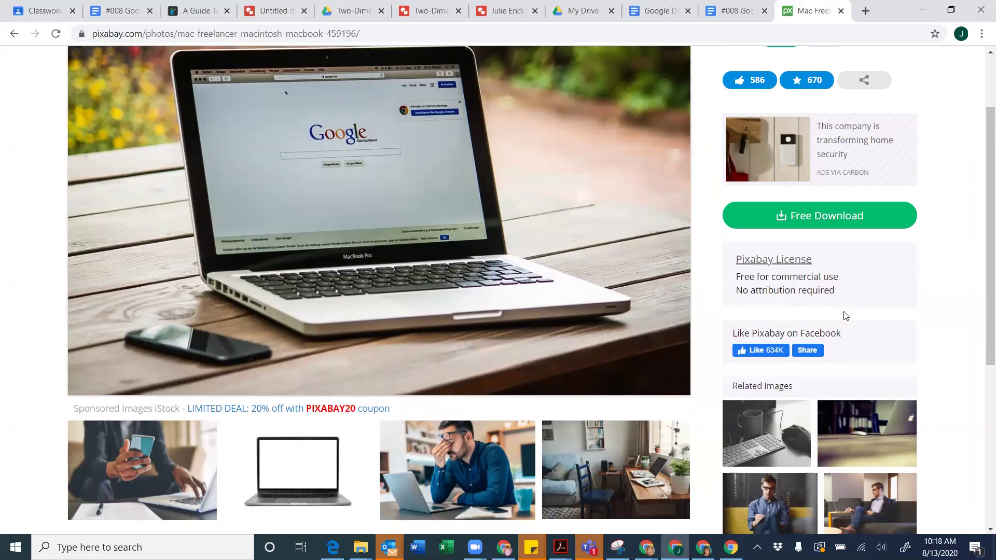
pyautogui.click(285, 11)
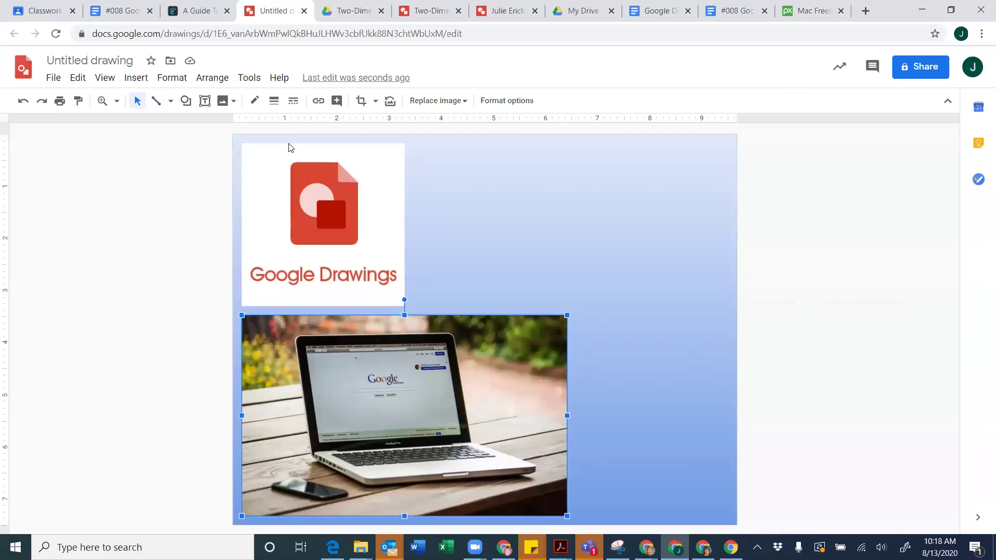
pyautogui.click(582, 362)
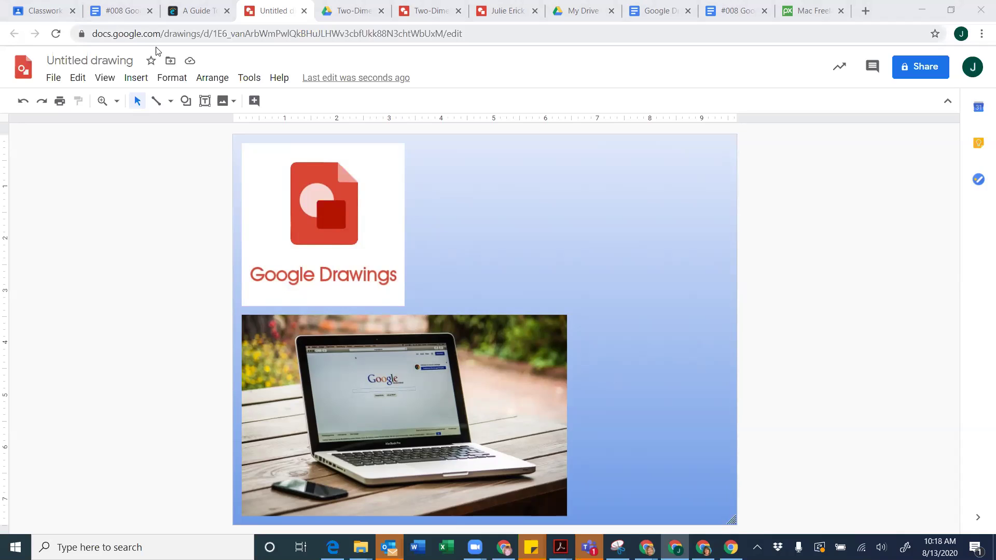
# Review the sources available for inserting an image into the drawing, from computer upload to camera
pyautogui.click(141, 85)
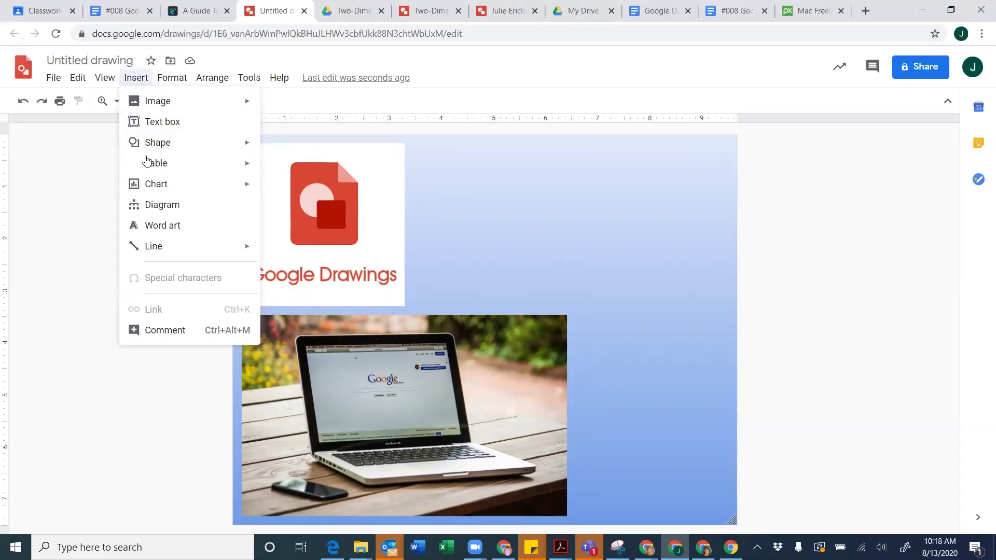
pyautogui.click(136, 77)
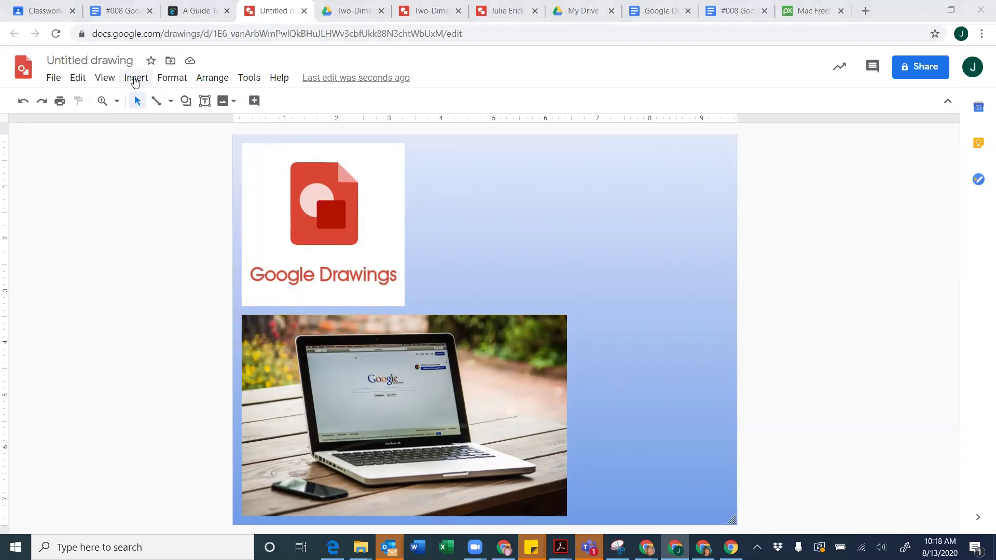
pyautogui.click(134, 82)
pyautogui.moveTo(173, 103)
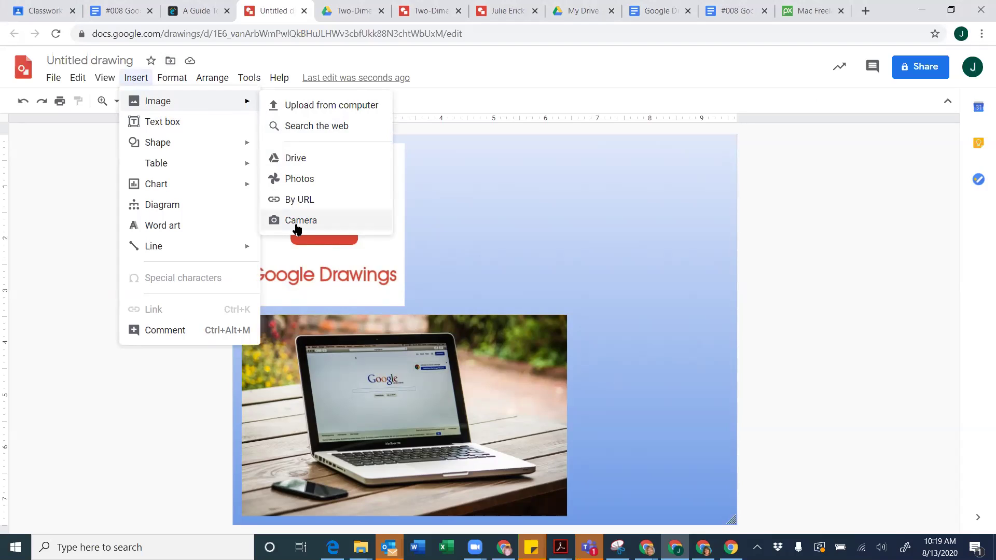
pyautogui.click(603, 275)
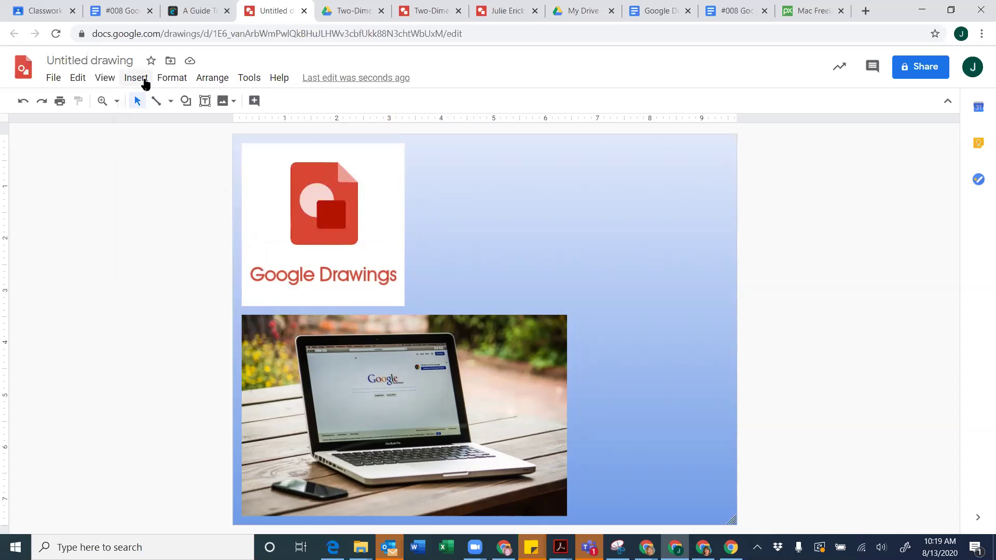
# Add a text box beside the Google Drawings logo reading "I used Google Drawings to create this poster"
pyautogui.click(144, 81)
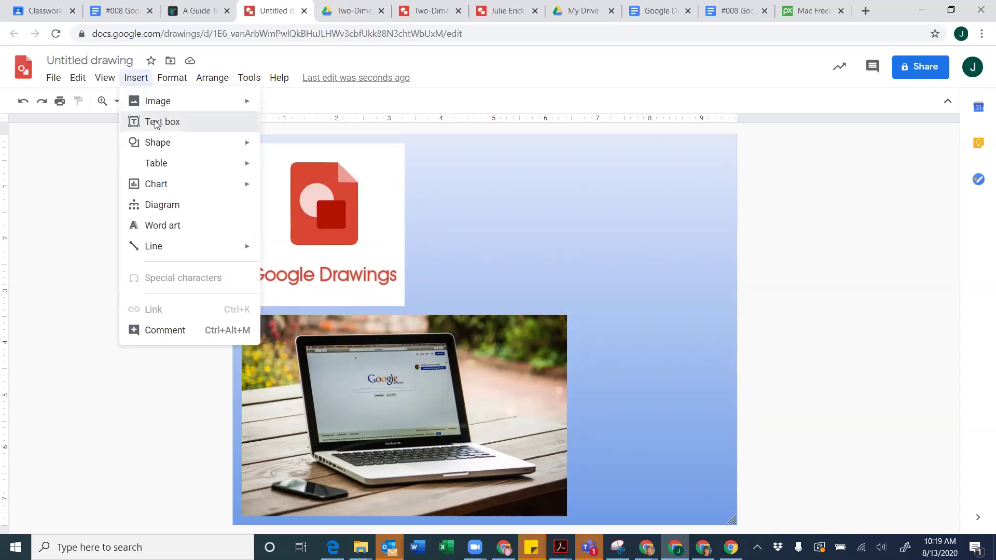
pyautogui.click(156, 122)
pyautogui.moveTo(449, 197); pyautogui.dragTo(558, 258)
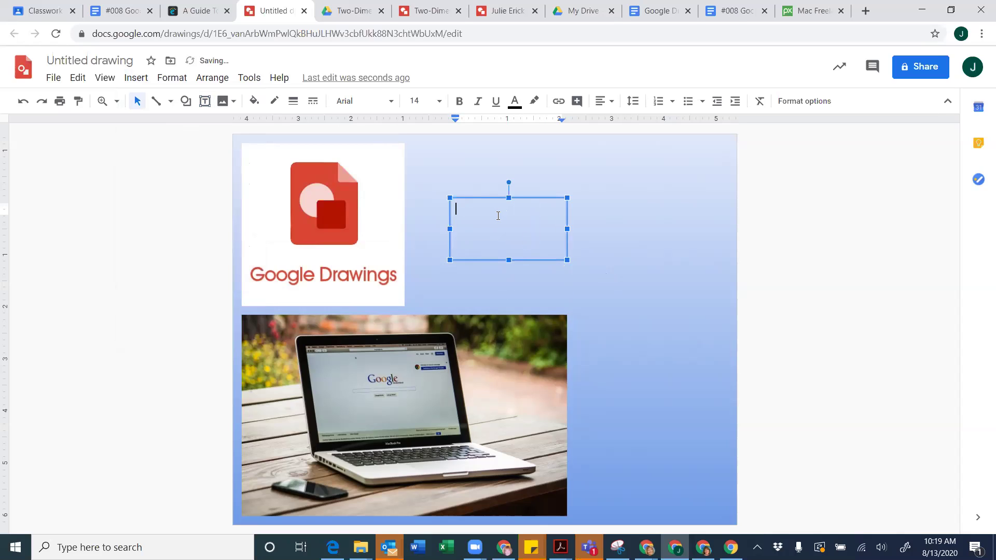
pyautogui.write('I used Google Drawings to create this ')
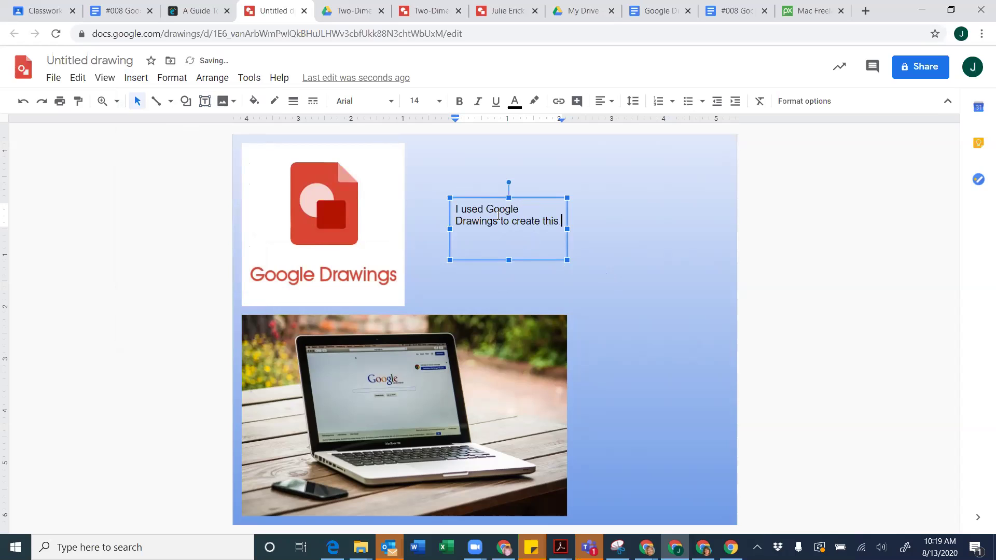
pyautogui.write('poster')
pyautogui.click(475, 265)
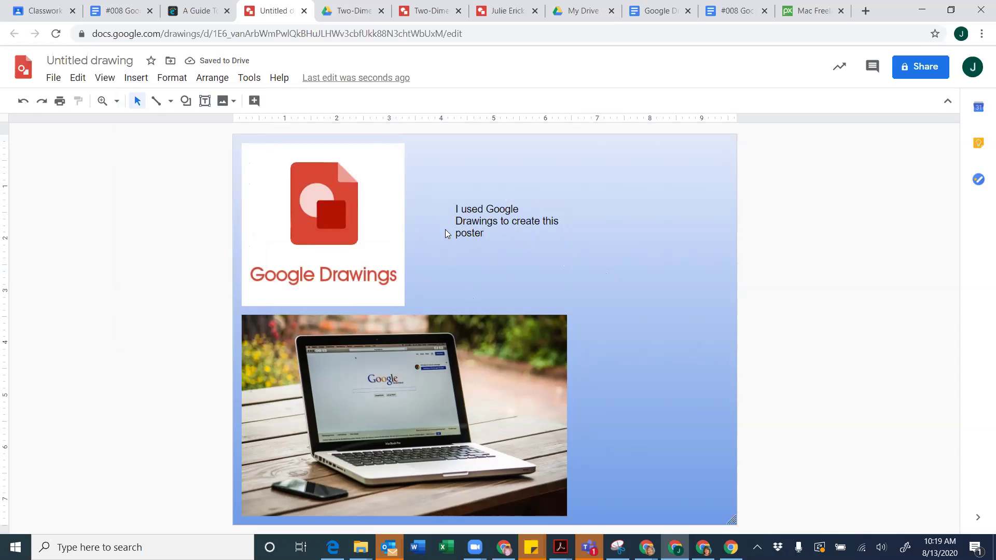
# Review the shape categories that can be inserted, including shapes, arrows, callouts and equation symbols
pyautogui.click(141, 78)
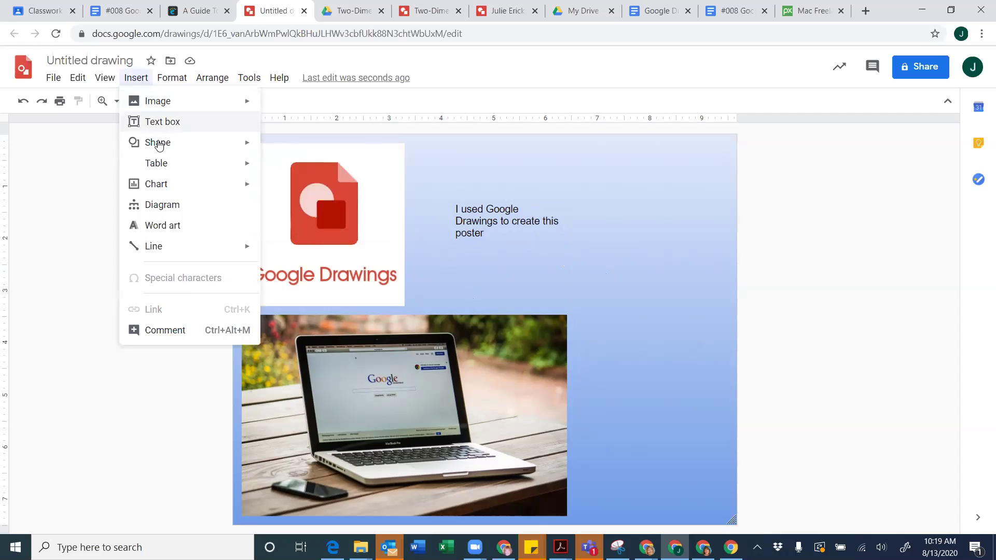
pyautogui.moveTo(153, 146)
pyautogui.moveTo(303, 153)
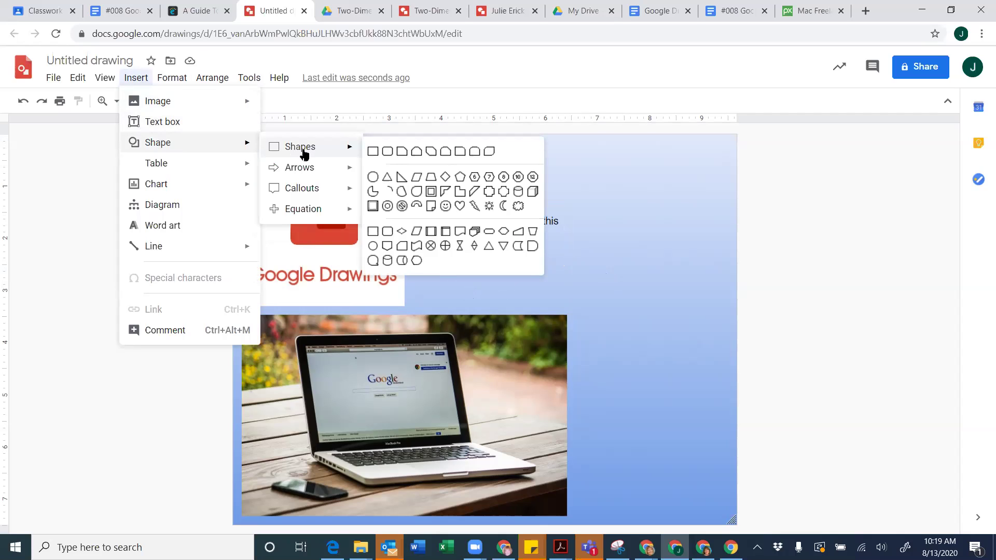
pyautogui.moveTo(303, 175)
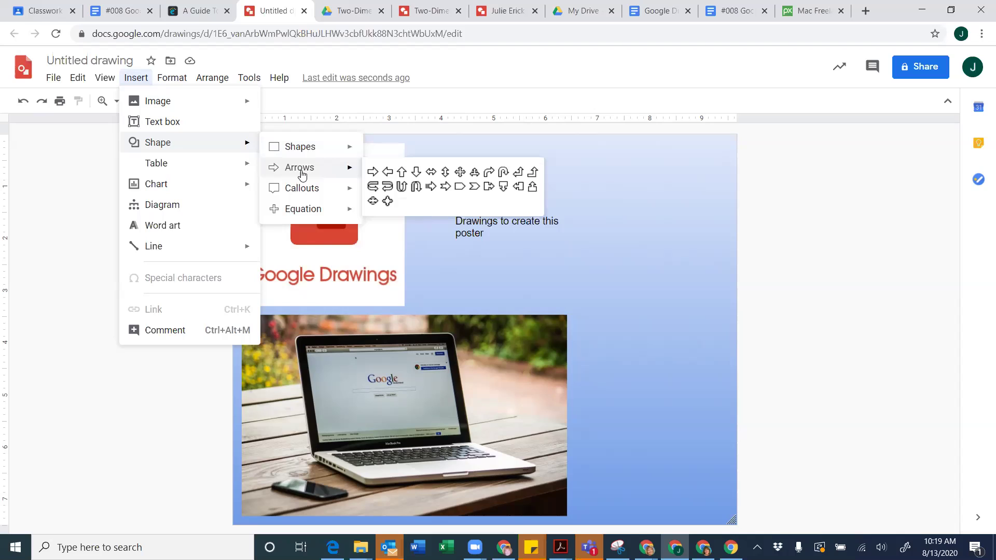
pyautogui.moveTo(318, 214)
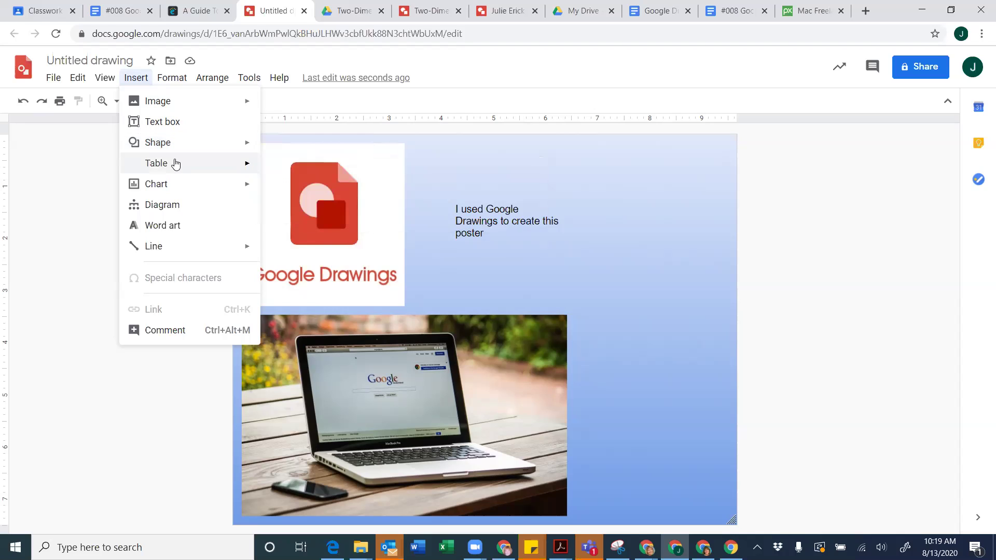
# Insert a table with three columns and two rows and move it just below the text box
pyautogui.moveTo(244, 158)
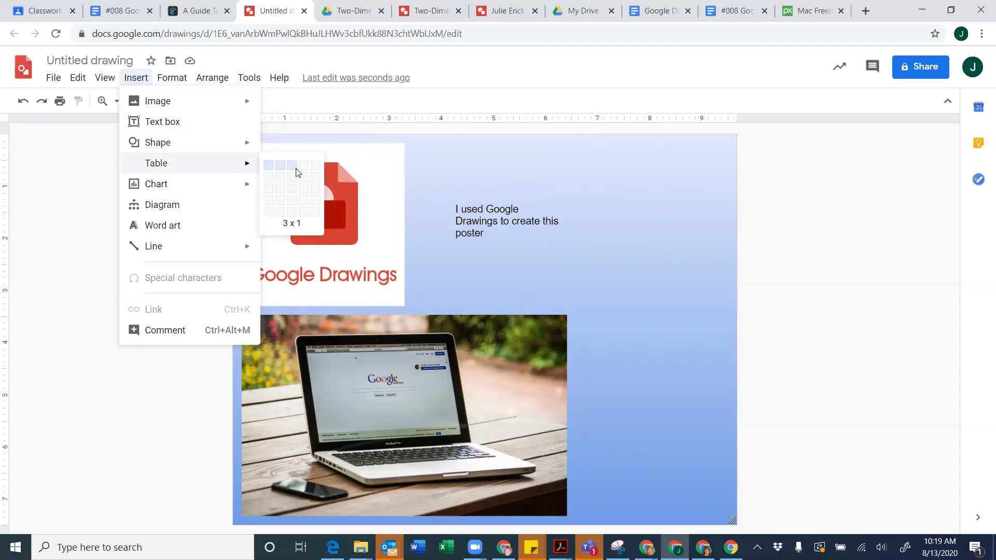
pyautogui.click(298, 181)
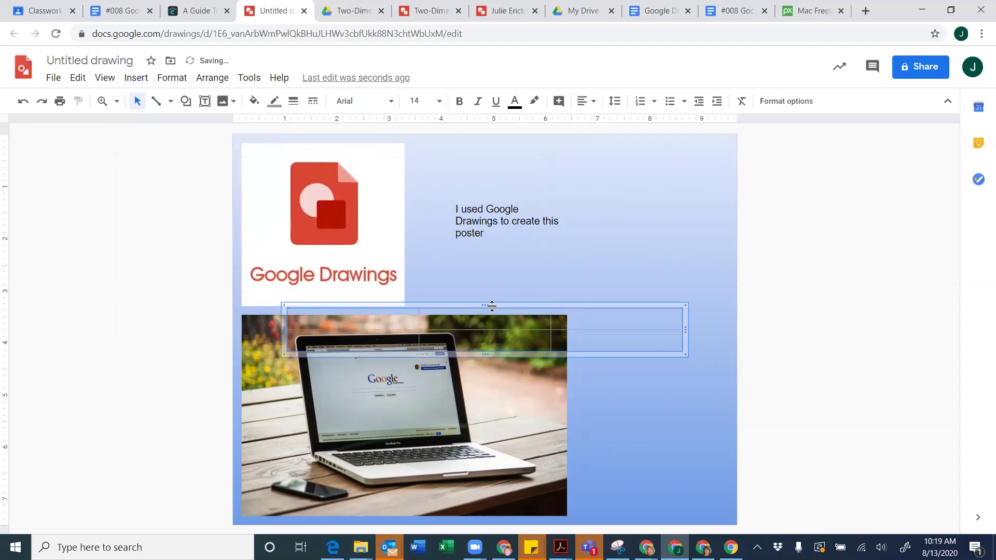
pyautogui.moveTo(470, 302); pyautogui.dragTo(599, 242)
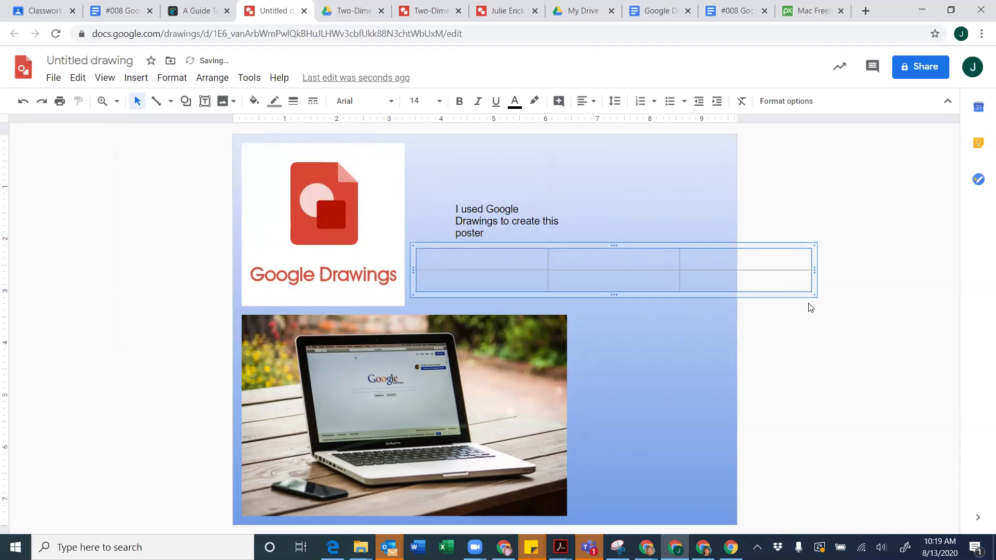
pyautogui.rightClick(710, 296)
pyautogui.click(685, 293)
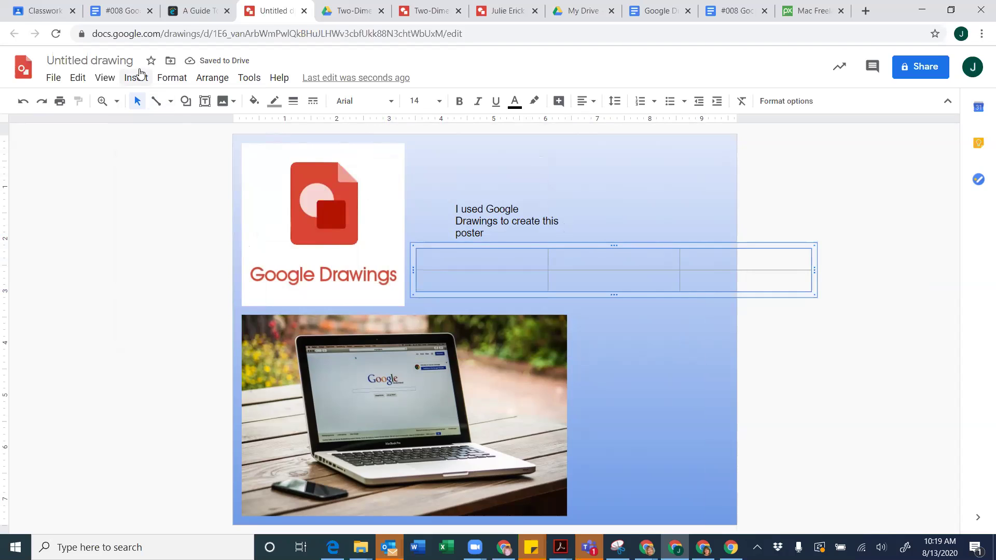
# Insert word art reading "Google Drawings" and move it to the upper edge of the canvas, keeping its text
pyautogui.click(137, 78)
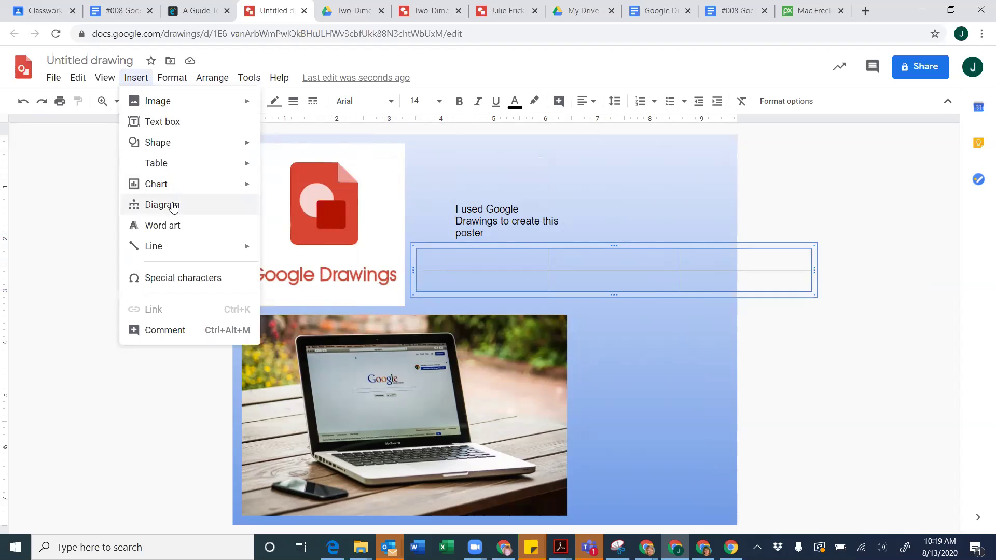
pyautogui.moveTo(168, 191)
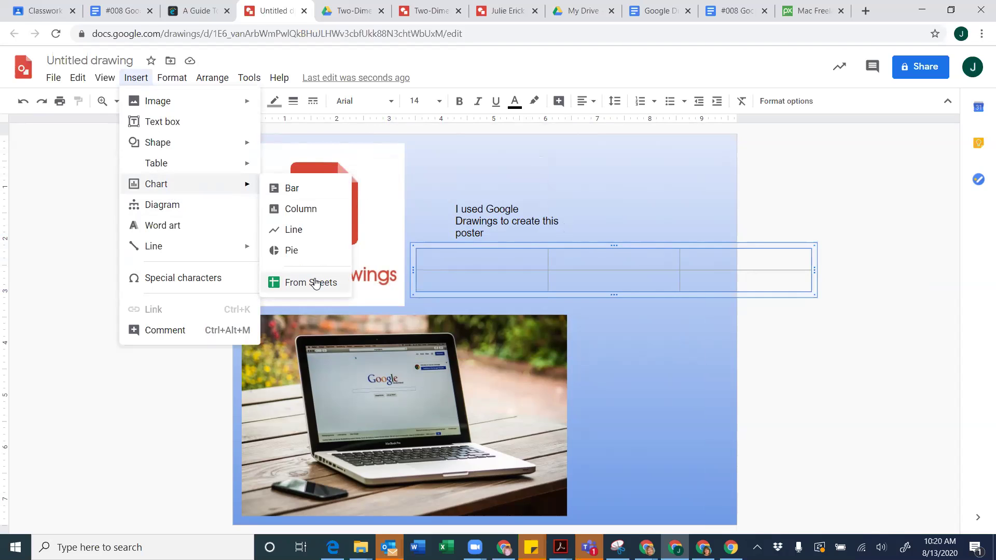
pyautogui.click(178, 234)
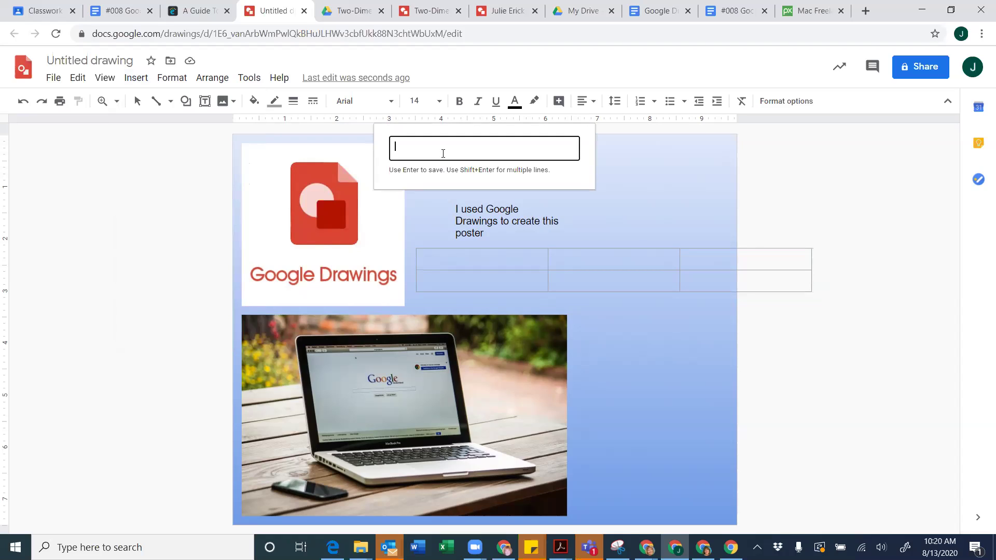
pyautogui.write('Google Drawings')
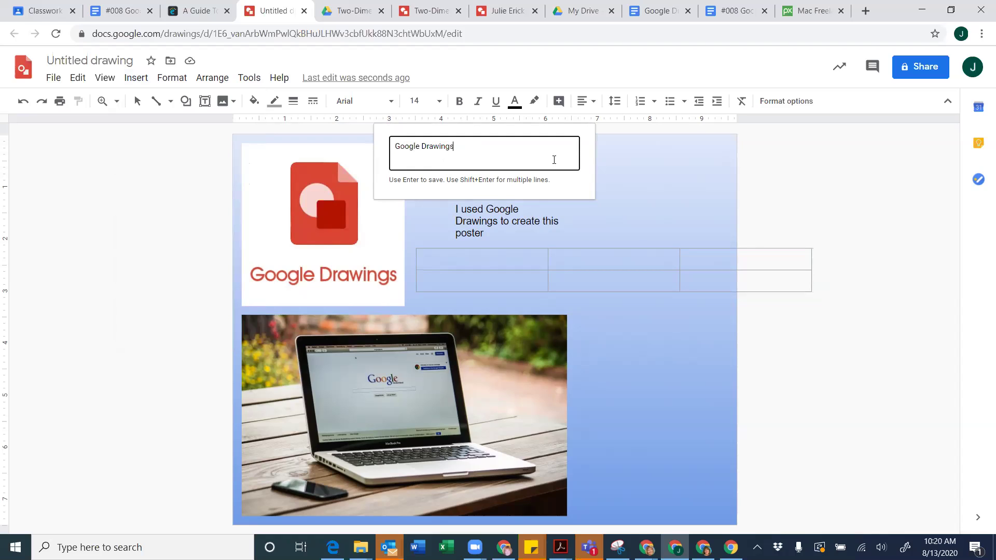
pyautogui.press('Return')
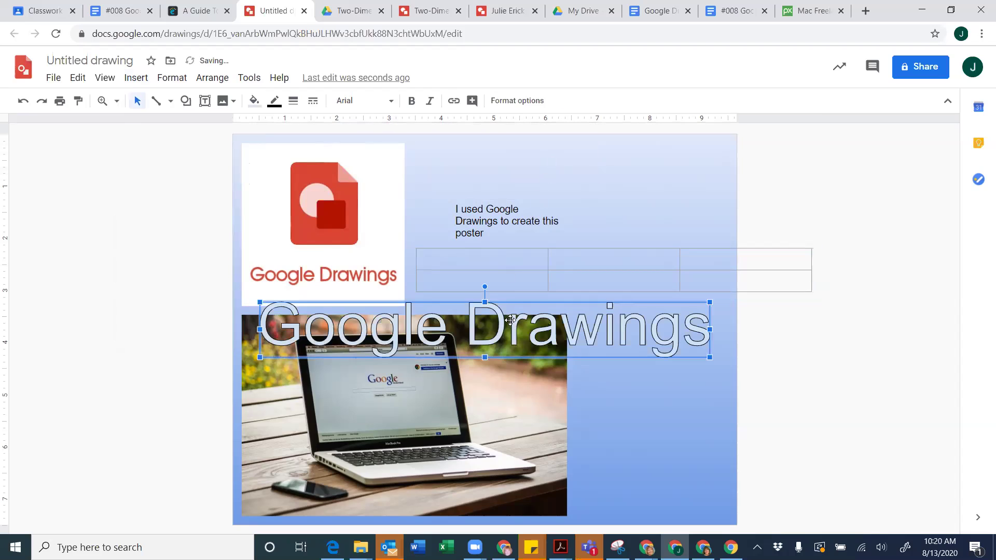
pyautogui.moveTo(428, 305); pyautogui.dragTo(443, 142)
pyautogui.doubleClick(422, 177)
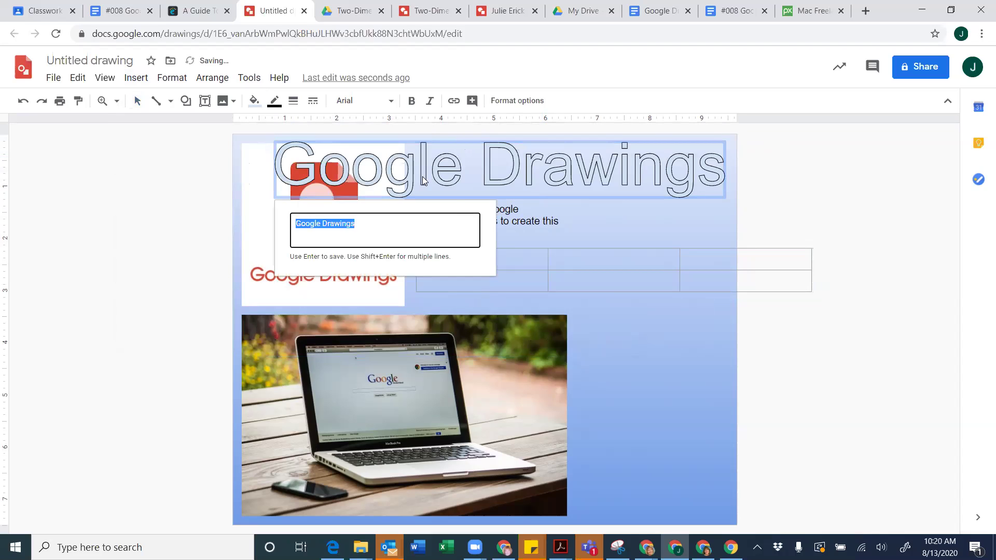
pyautogui.press('Return')
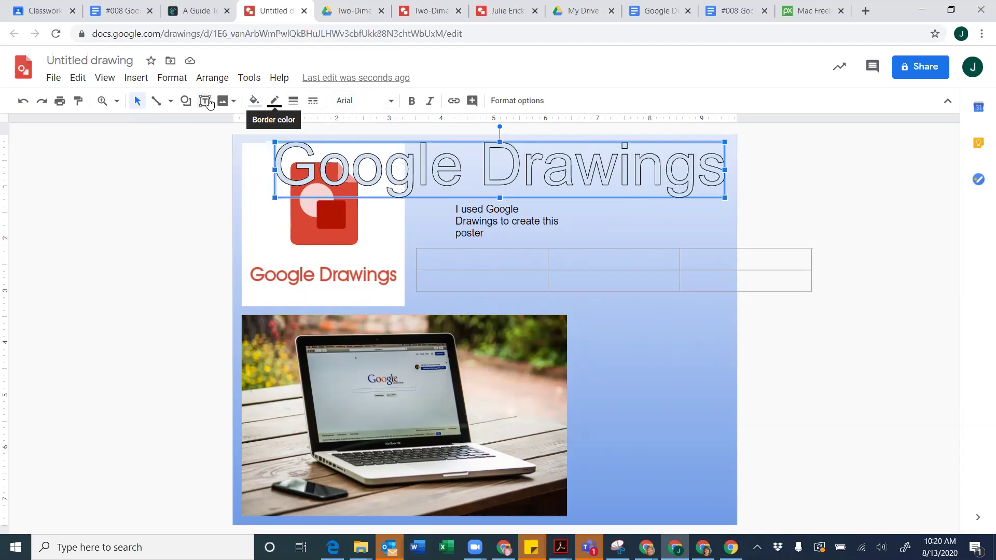
# Fill the text box about creating the poster with solid cyan and deselect it
pyautogui.click(459, 225)
pyautogui.click(472, 197)
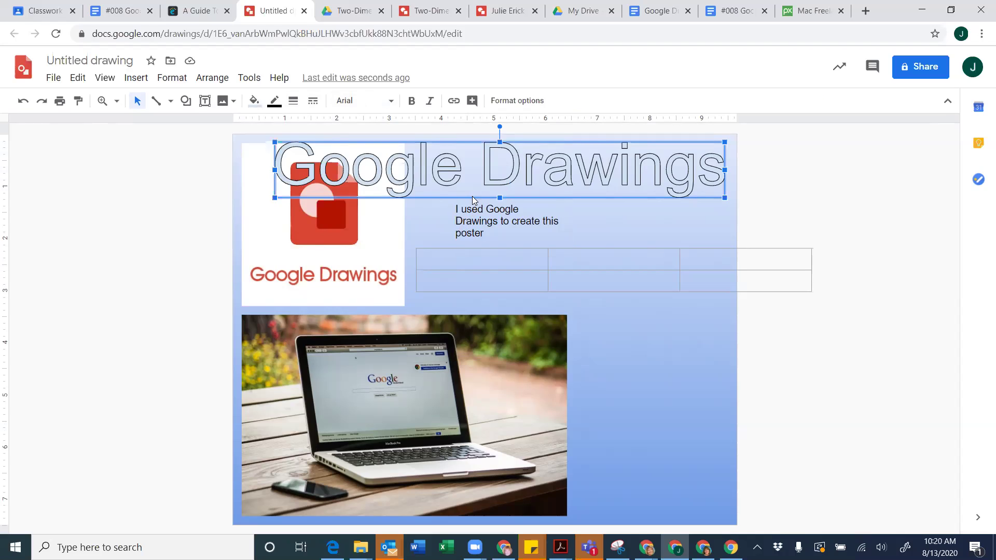
pyautogui.click(473, 206)
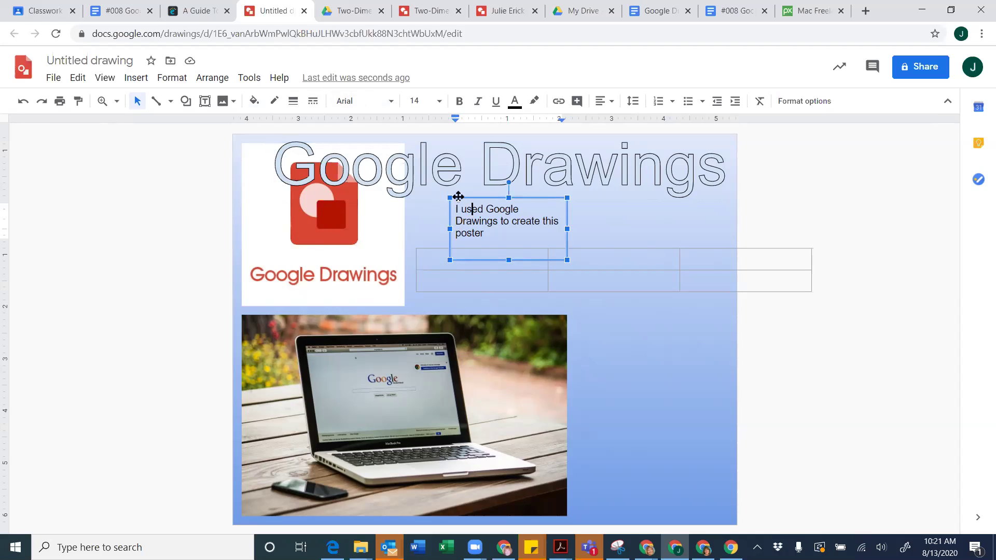
pyautogui.click(457, 196)
pyautogui.click(467, 209)
pyautogui.click(565, 236)
pyautogui.click(254, 101)
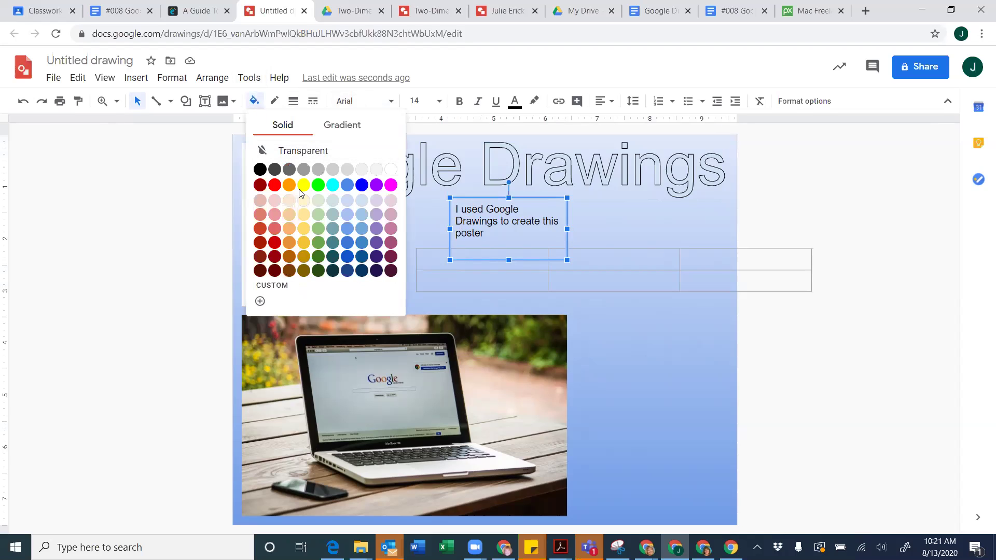
pyautogui.click(333, 185)
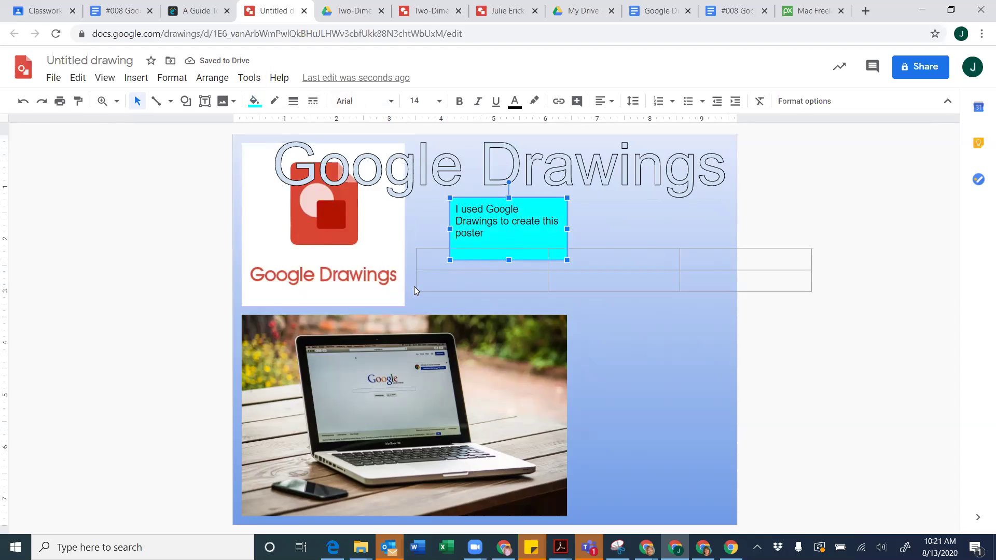
pyautogui.click(423, 218)
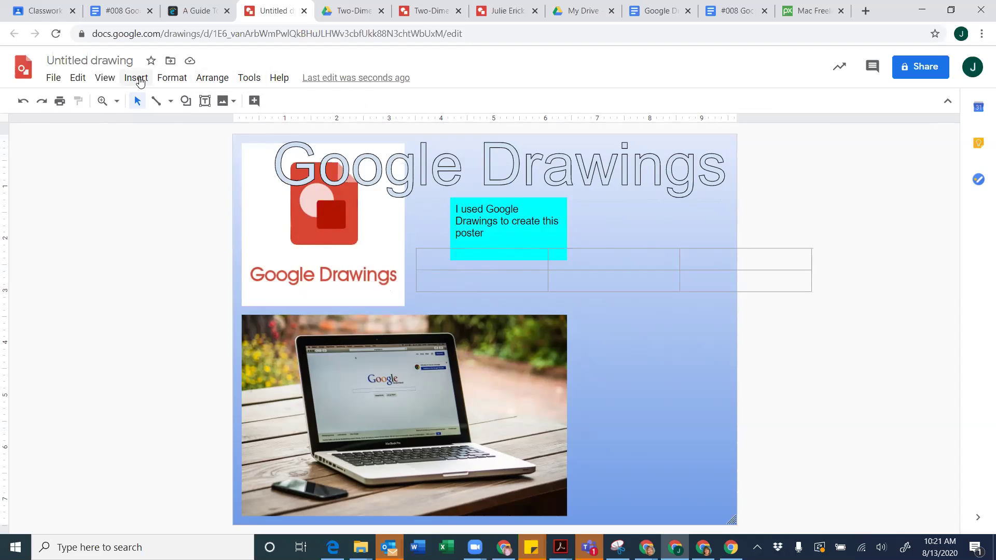
# Draw three freehand strokes with the Scribble line tool in the area beside the MacBook photo
pyautogui.click(138, 80)
pyautogui.moveTo(185, 247)
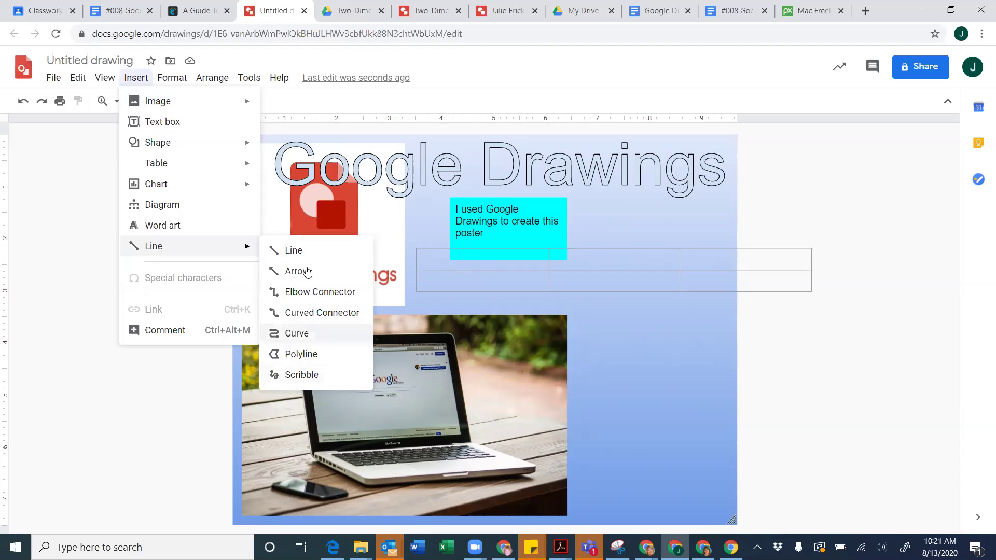
pyautogui.click(305, 376)
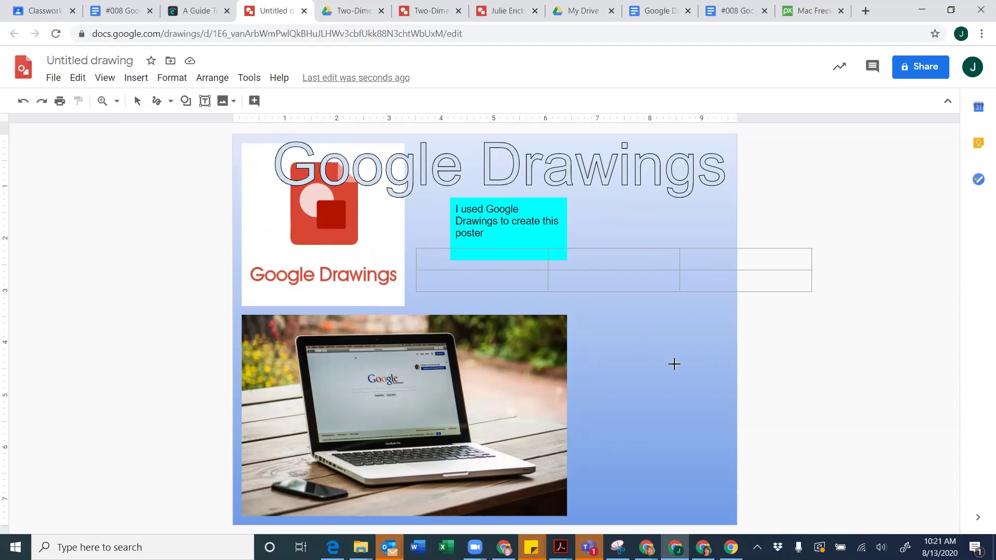
pyautogui.moveTo(682, 319)
pyautogui.mouseDown()
pyautogui.moveTo(627, 366)
pyautogui.moveTo(644, 414)
pyautogui.moveTo(700, 340)
pyautogui.moveTo(657, 449)
pyautogui.mouseUp()
pyautogui.moveTo(630, 327)
pyautogui.mouseDown()
pyautogui.moveTo(596, 383)
pyautogui.moveTo(603, 401)
pyautogui.mouseUp()
pyautogui.moveTo(726, 420)
pyautogui.mouseDown()
pyautogui.moveTo(703, 475)
pyautogui.moveTo(759, 497)
pyautogui.mouseUp()
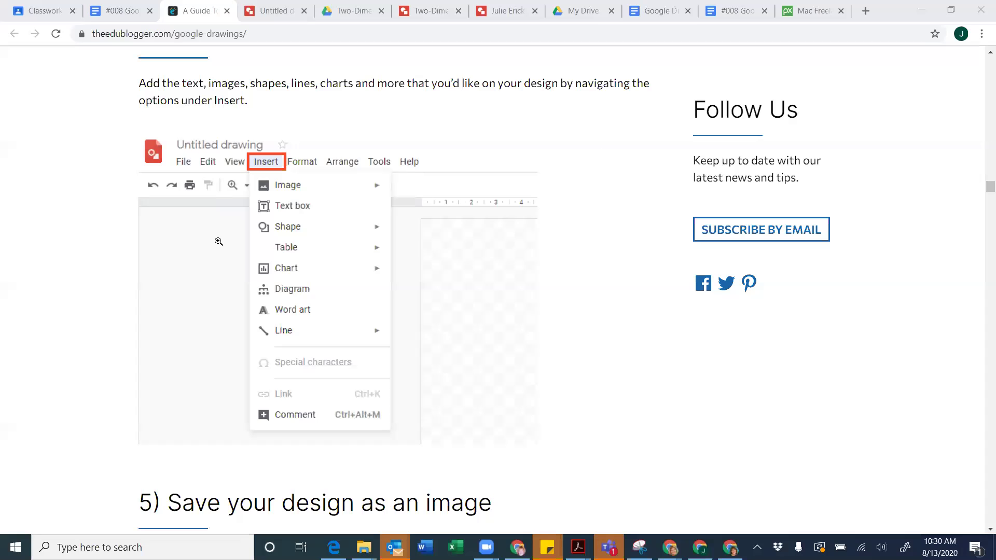
# Read the guide's section on saving the design as a JPEG, PNG or PDF file
pyautogui.scroll(-7, 2, 323)
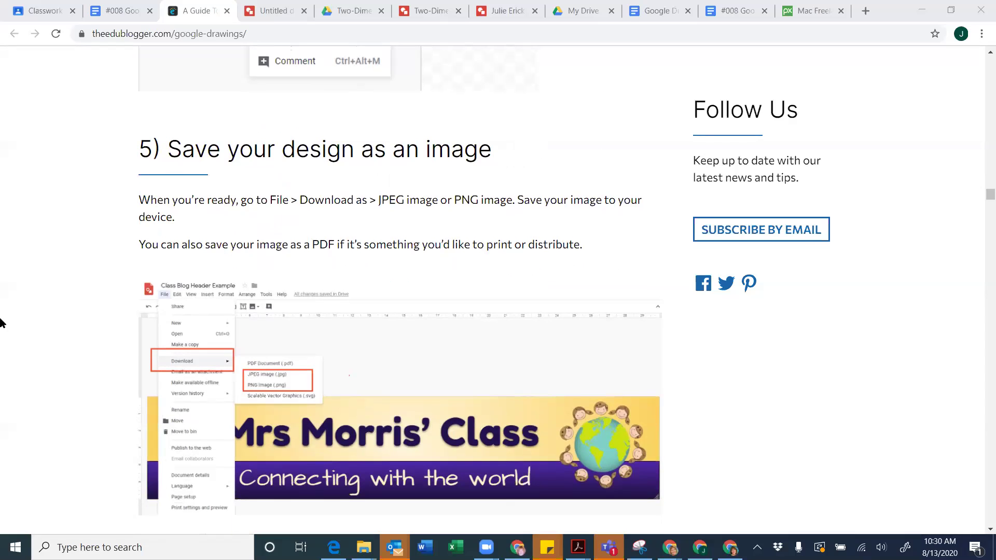
pyautogui.scroll(-2, 1, 323)
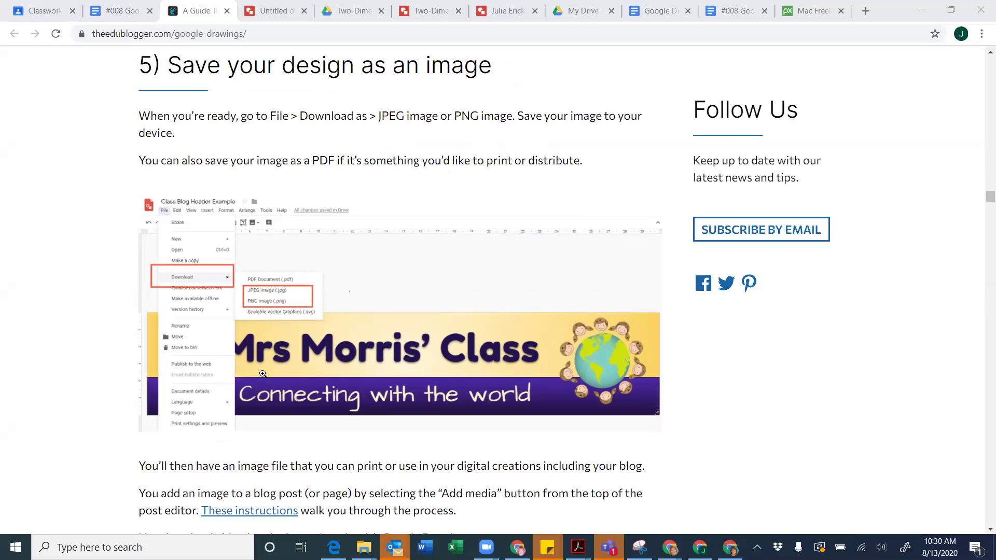
pyautogui.click(546, 403)
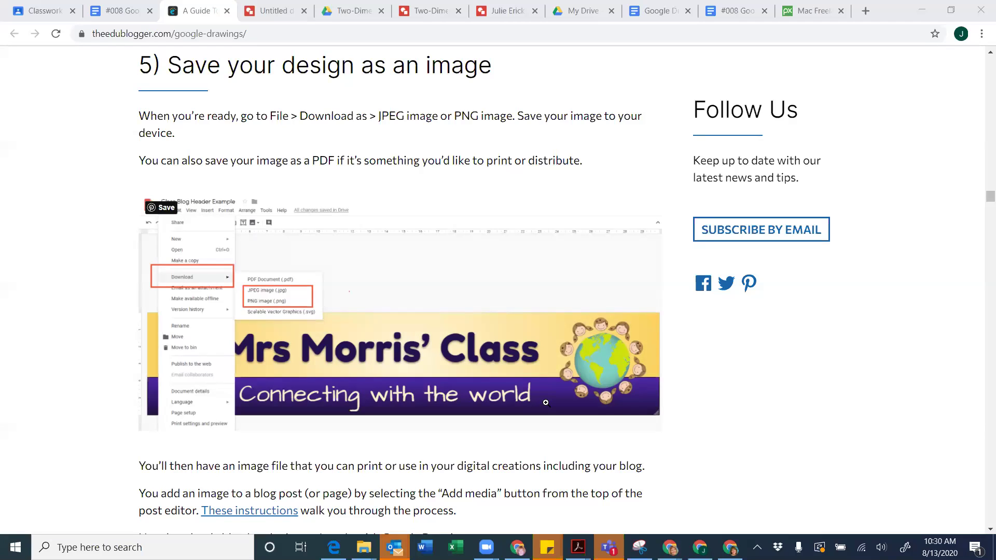
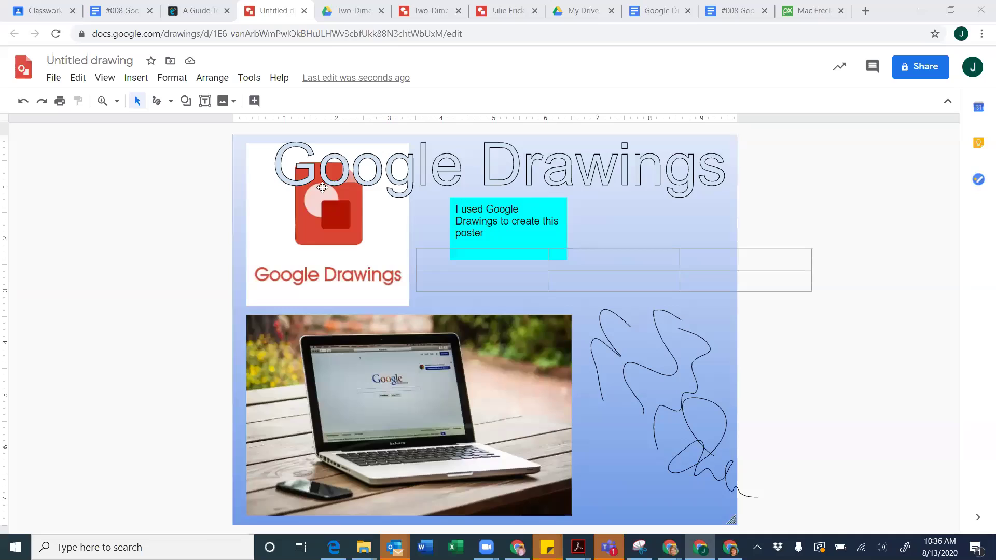
# Move the Google Drawings logo image onto the MacBook photo and bring it to the front
pyautogui.click(275, 185)
pyautogui.moveTo(270, 254); pyautogui.dragTo(437, 375)
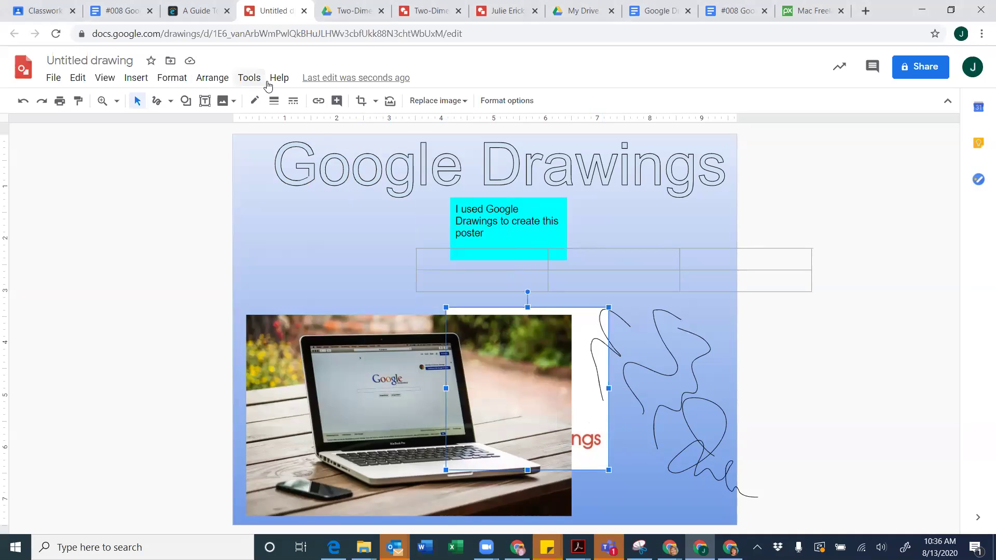
pyautogui.click(222, 79)
pyautogui.moveTo(231, 101)
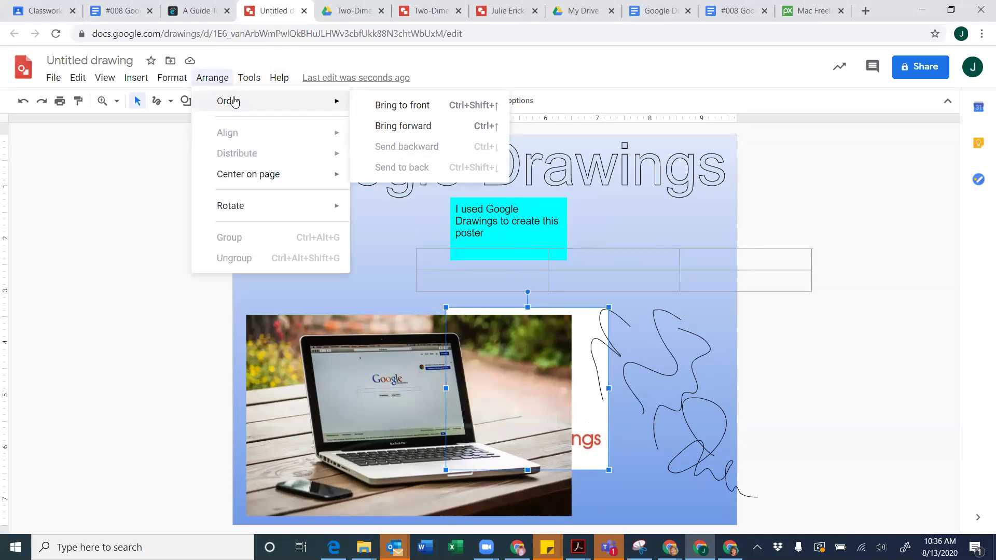
pyautogui.click(411, 107)
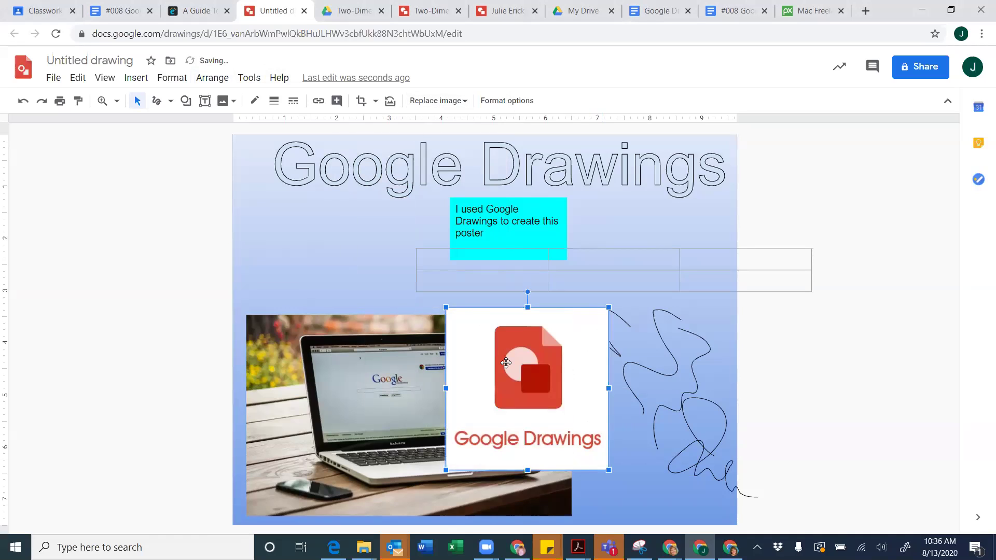
# Shrink the Google Drawings logo, place it in the MacBook photo's upper-right corner and deselect it
pyautogui.moveTo(609, 470); pyautogui.dragTo(540, 398)
pyautogui.moveTo(516, 367); pyautogui.dragTo(547, 381)
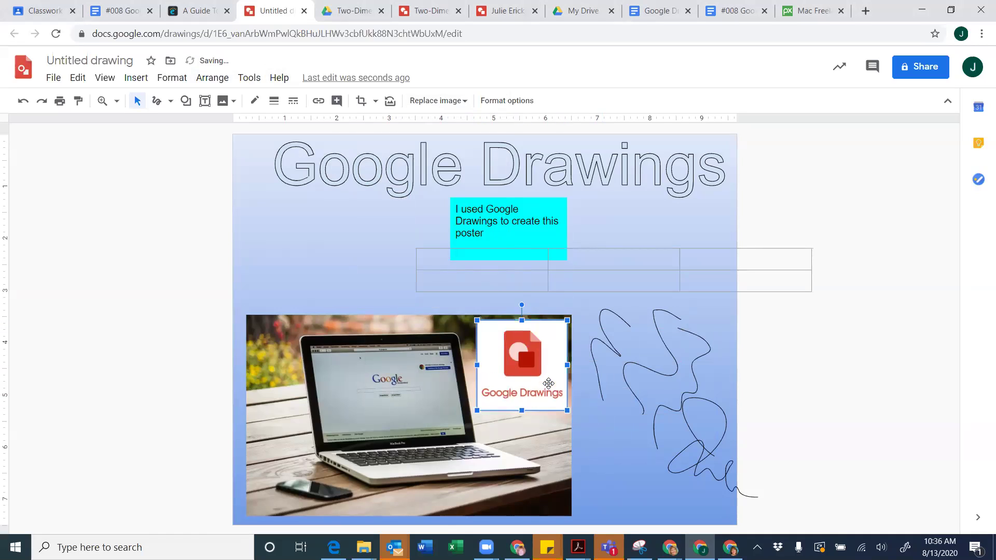
pyautogui.click(598, 434)
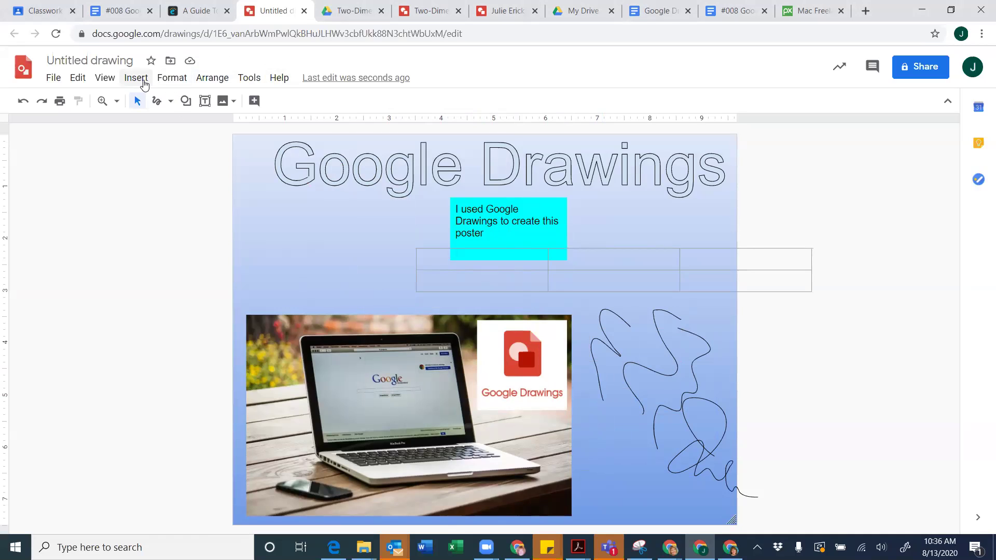
# Switch to the #008 Google Classroom Google Drawings document and review its Introduction activities and Explore sample links
pyautogui.click(120, 15)
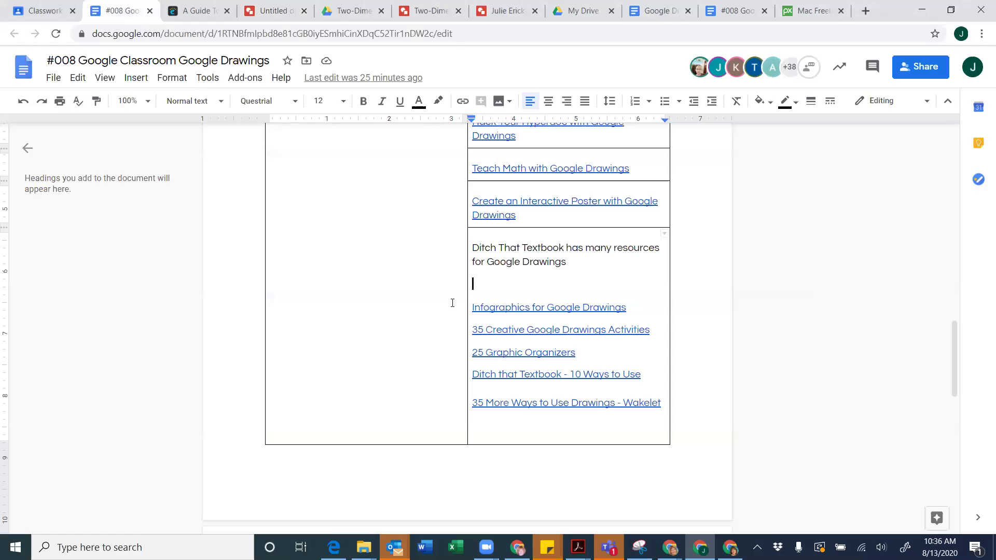
pyautogui.scroll(1, 423, 259)
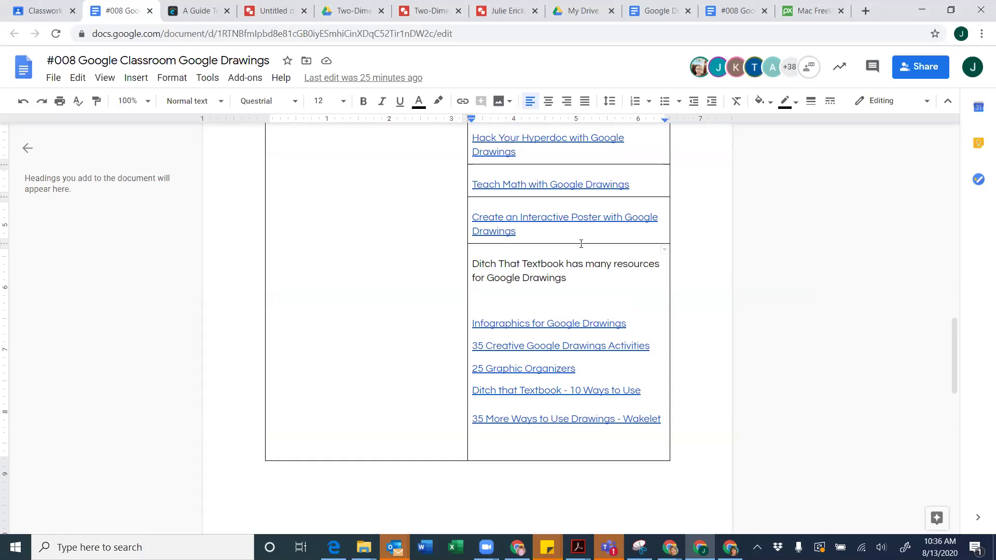
pyautogui.scroll(3, 424, 235)
pyautogui.scroll(7, 424, 238)
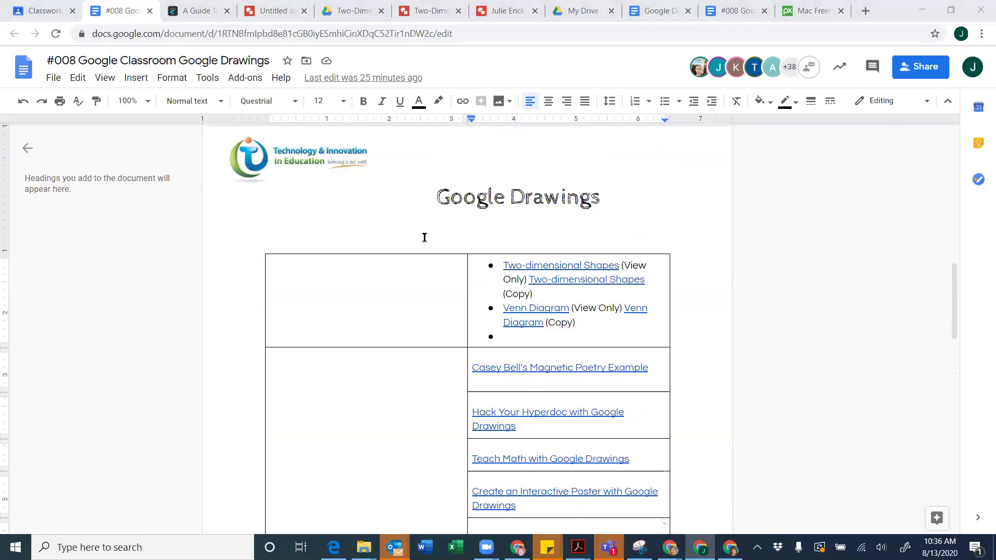
pyautogui.scroll(3, 425, 237)
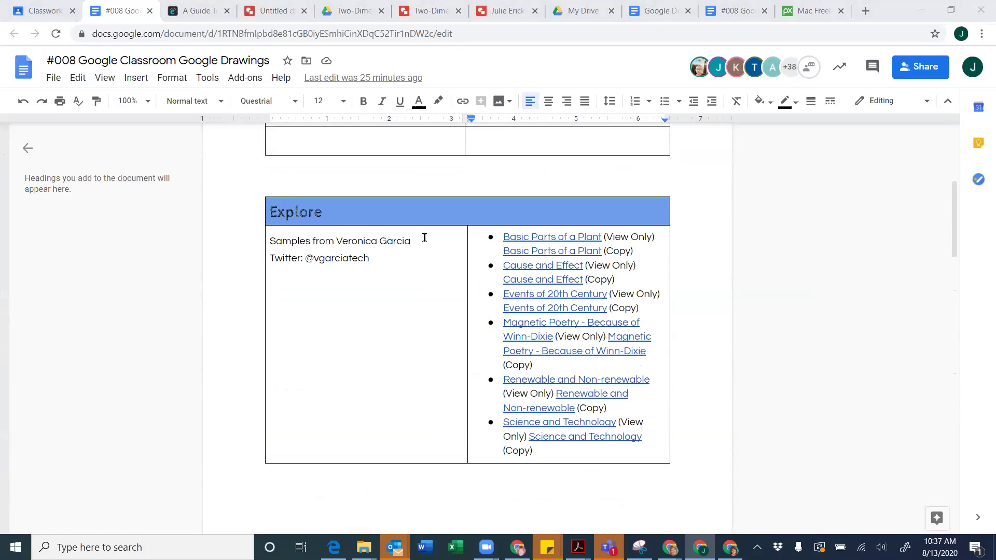
pyautogui.scroll(1, 482, 244)
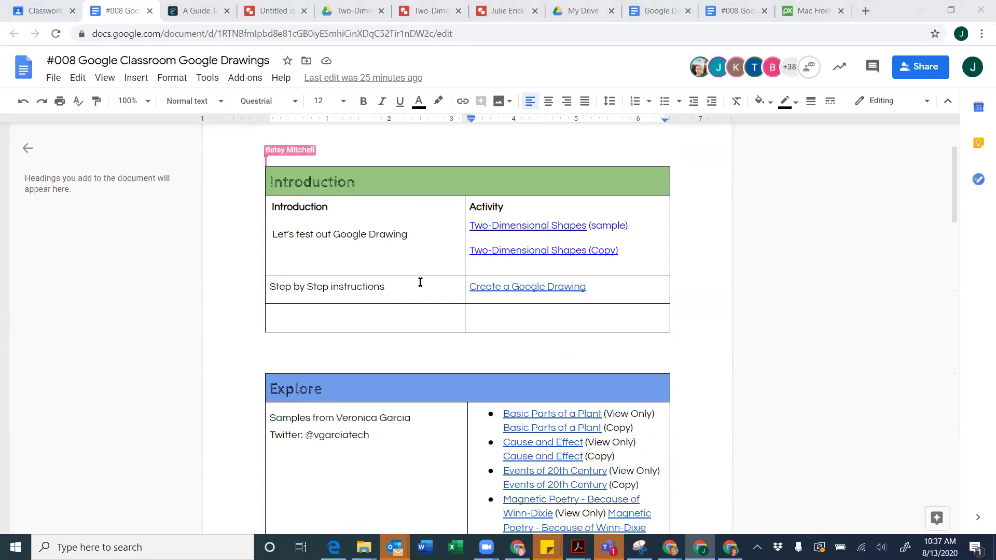
pyautogui.scroll(-1, 420, 281)
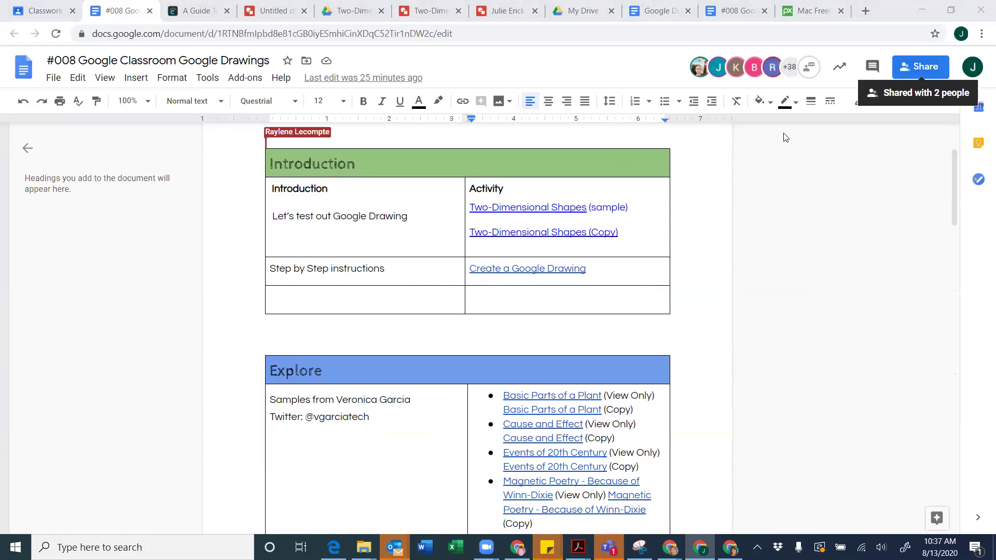
pyautogui.scroll(-1, 452, 210)
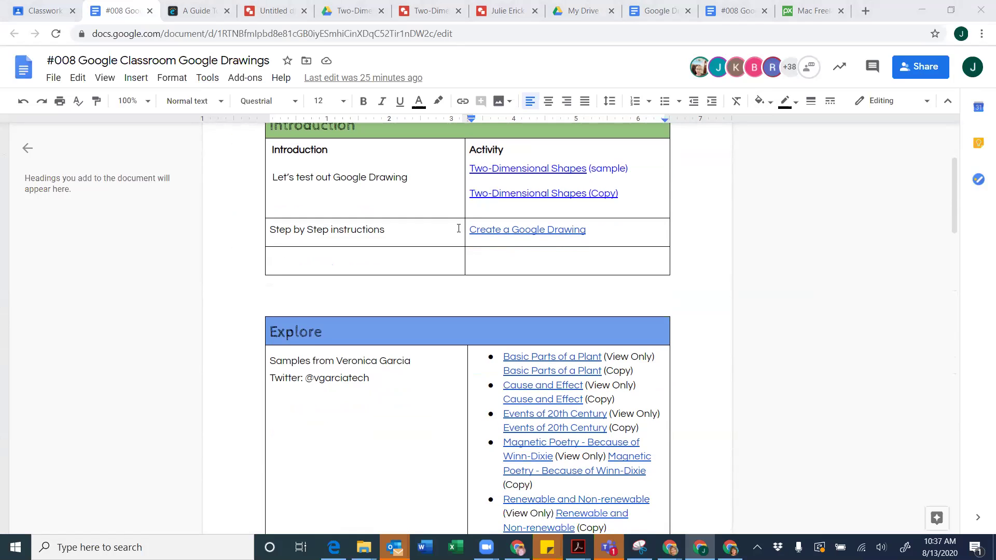
pyautogui.scroll(-3, 448, 240)
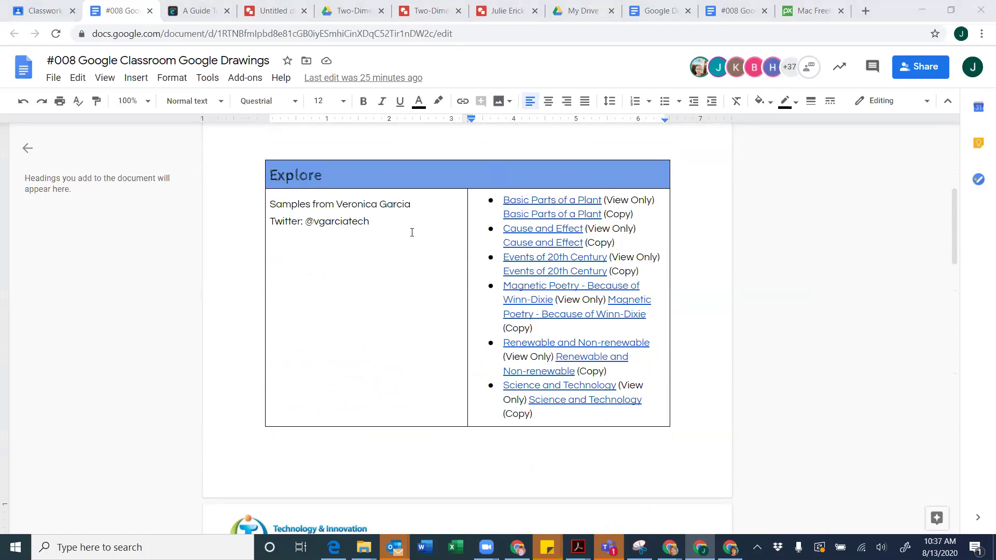
pyautogui.scroll(1, 412, 231)
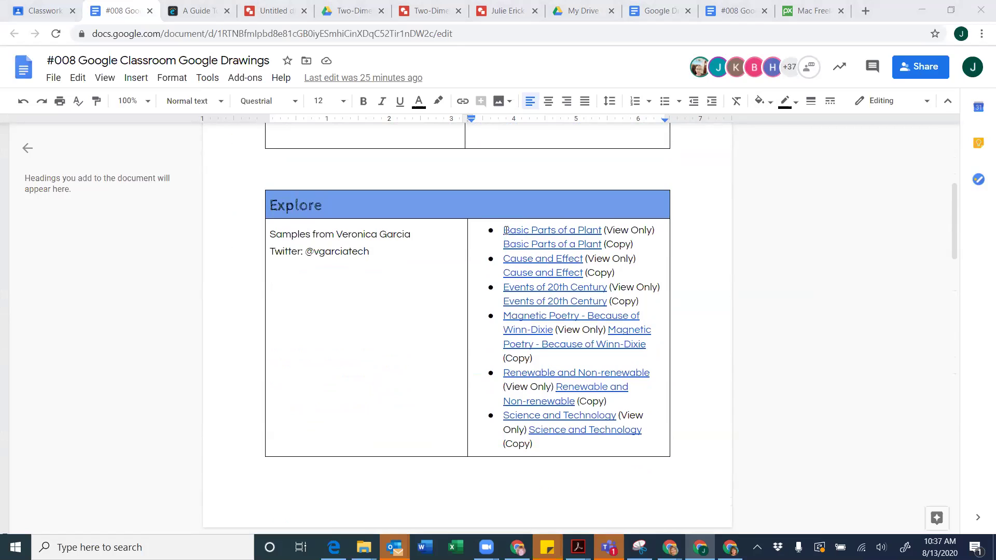
# Open the copy version of the Basic Parts of a Plant sample, then close its copy page without making a copy
pyautogui.click(537, 245)
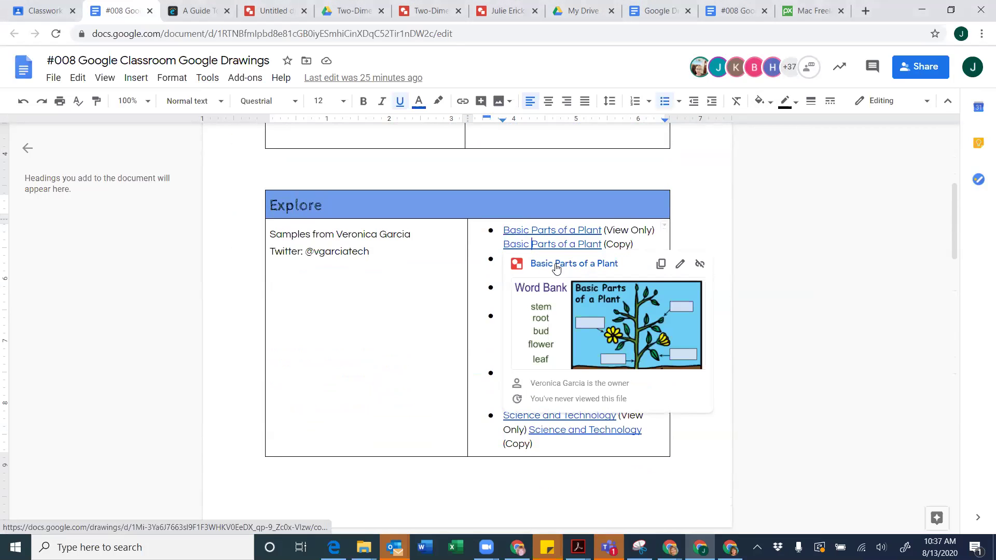
pyautogui.click(557, 264)
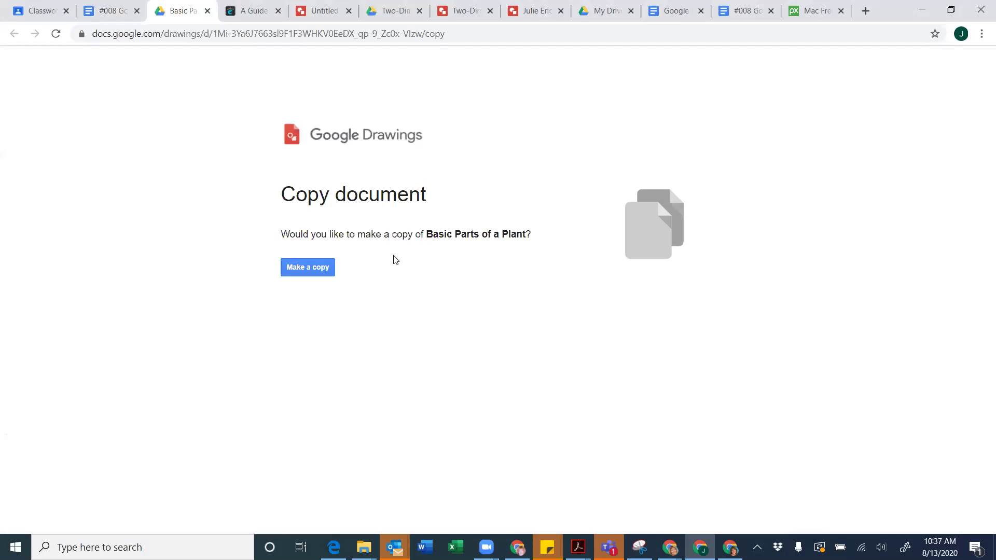
pyautogui.click(207, 11)
# Remove the empty bullet below the Venn Diagram links in the document's table
pyautogui.scroll(-1, 418, 288)
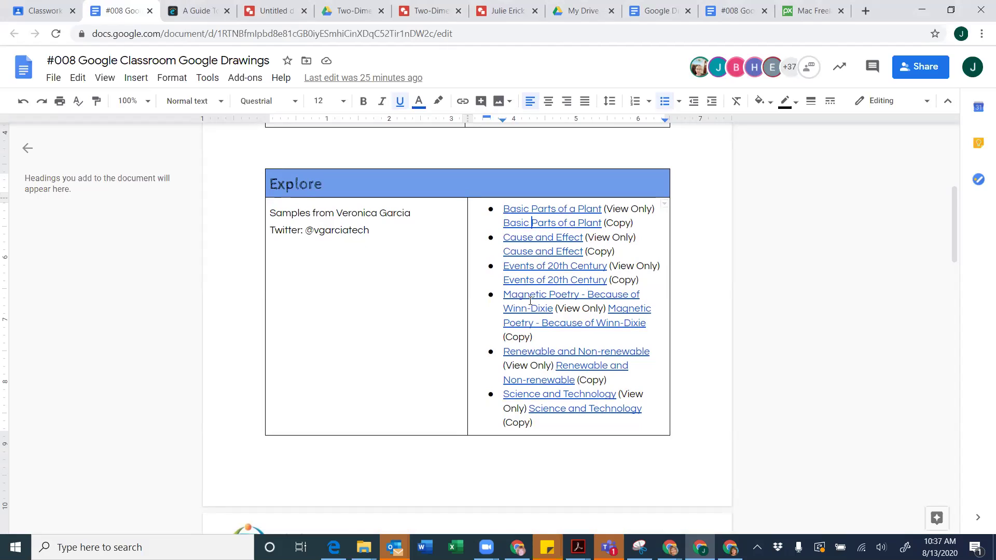
pyautogui.scroll(-1, 530, 301)
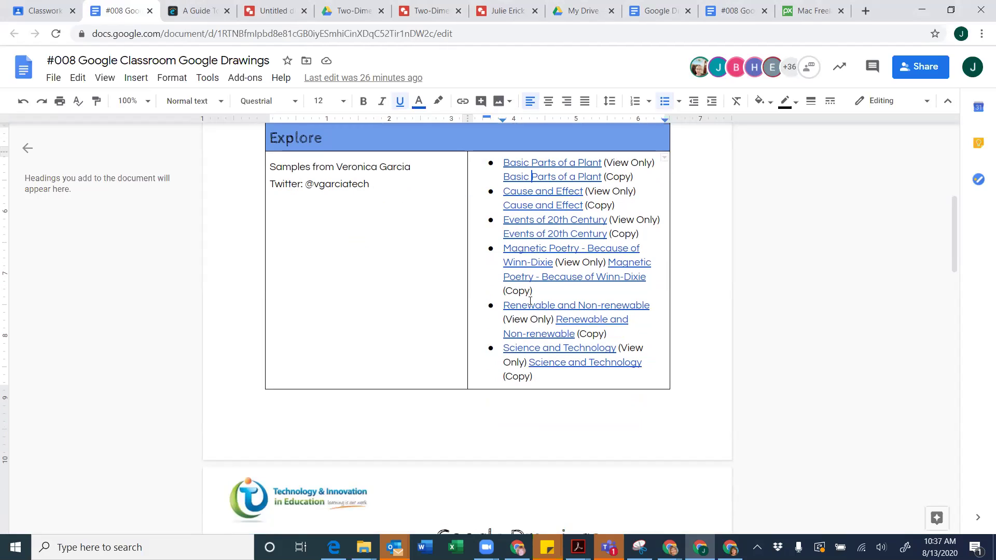
pyautogui.scroll(-5, 483, 323)
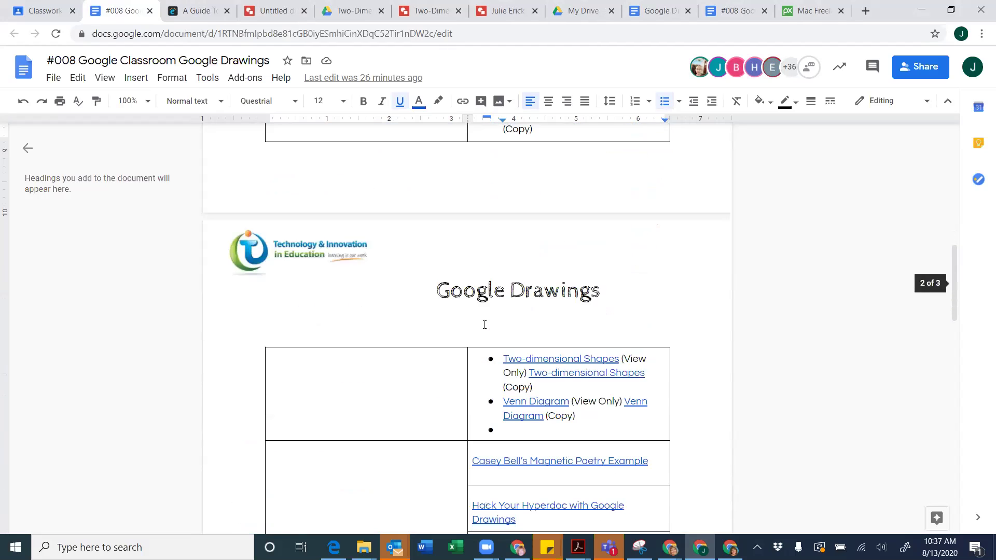
pyautogui.scroll(-1, 484, 325)
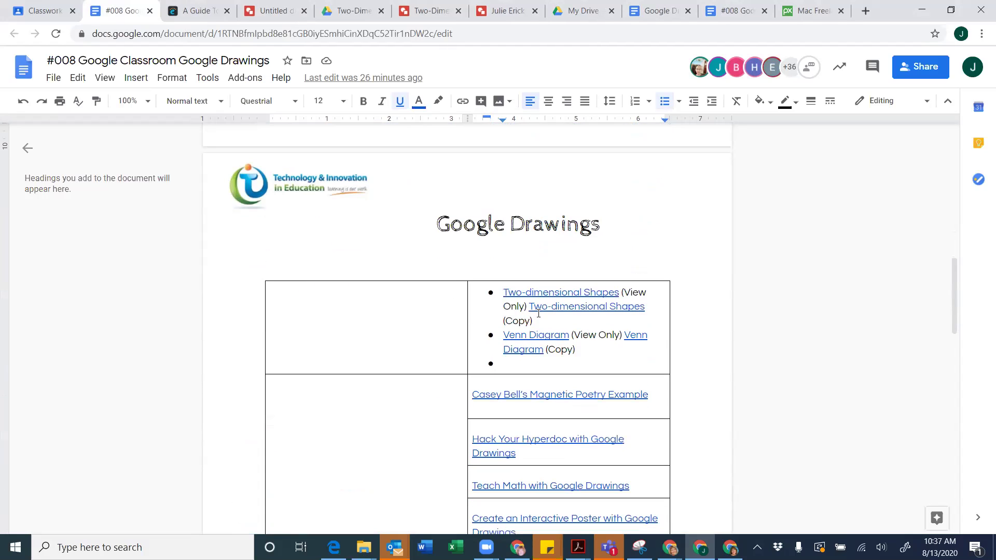
pyautogui.click(499, 369)
pyautogui.press('BackSpace')
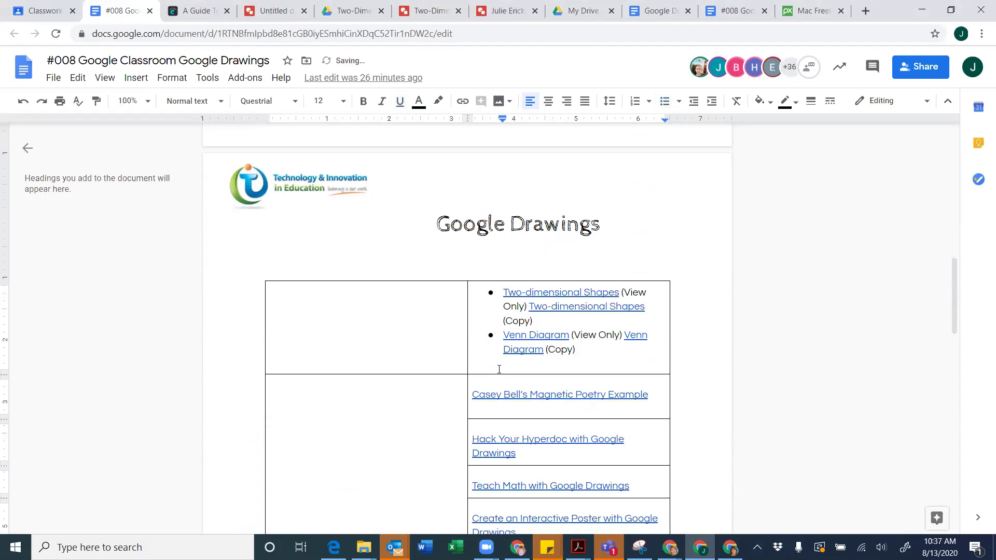
# Delete the blank line between the Ditch That Textbook sentence and the Infographics for Google Drawings link
pyautogui.scroll(-1, 499, 369)
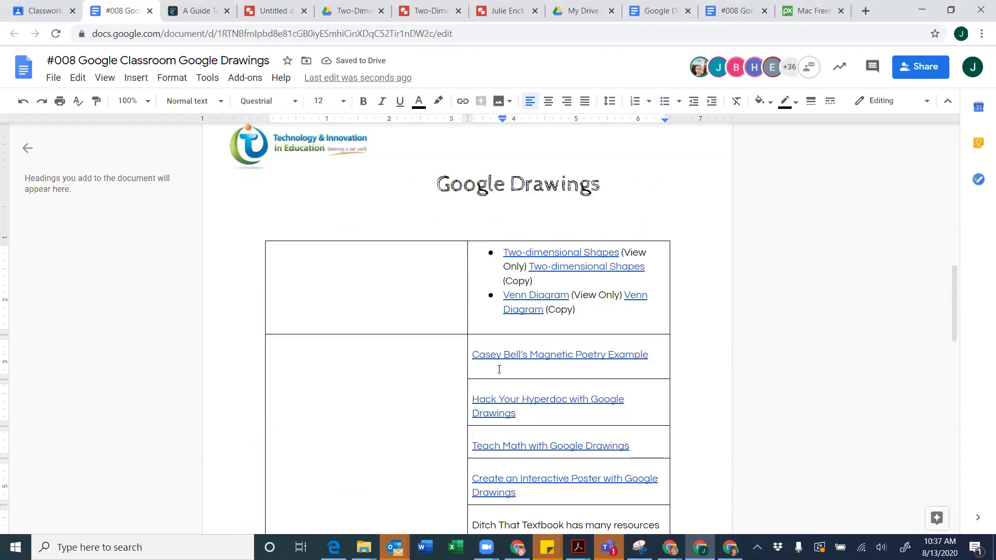
pyautogui.scroll(-3, 499, 369)
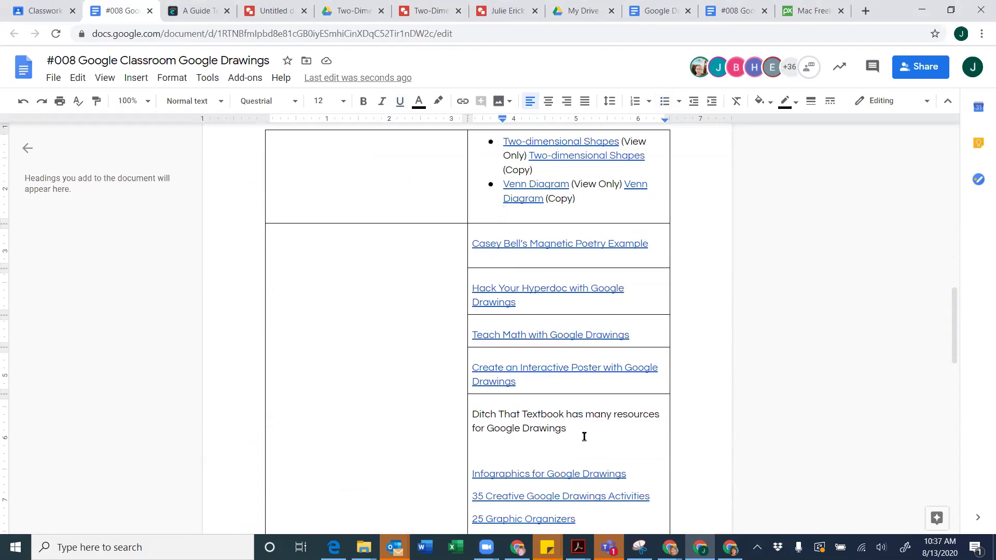
pyautogui.scroll(-1, 584, 436)
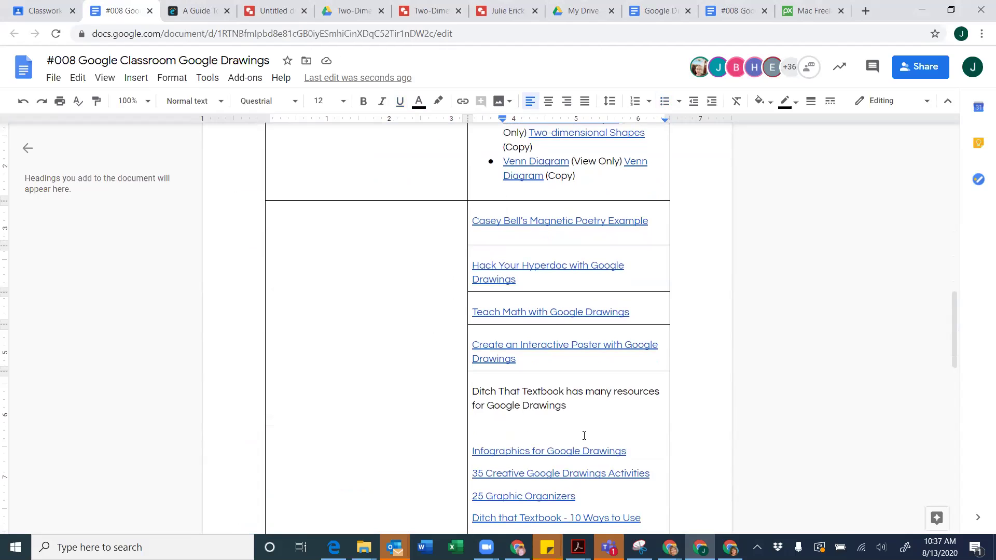
pyautogui.scroll(-2, 442, 318)
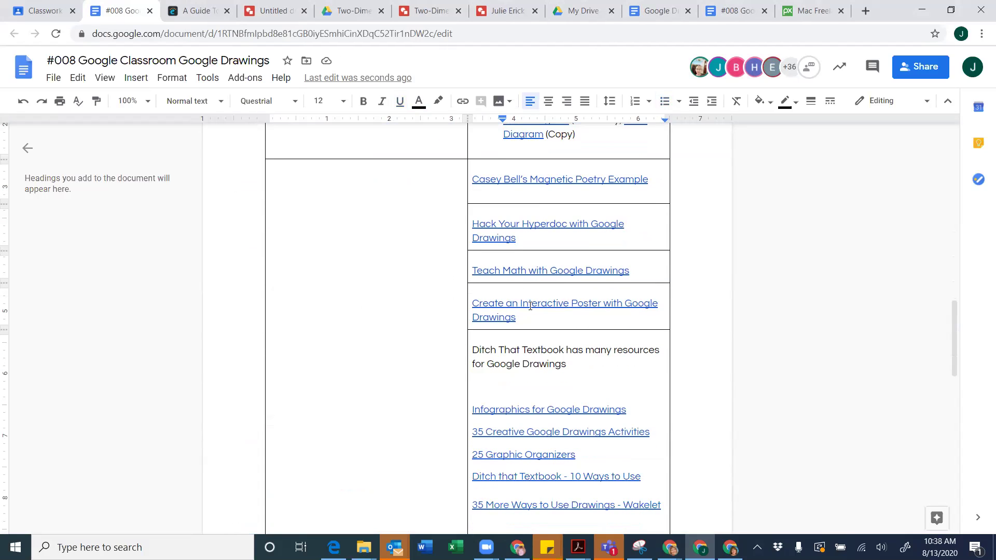
pyautogui.click(515, 376)
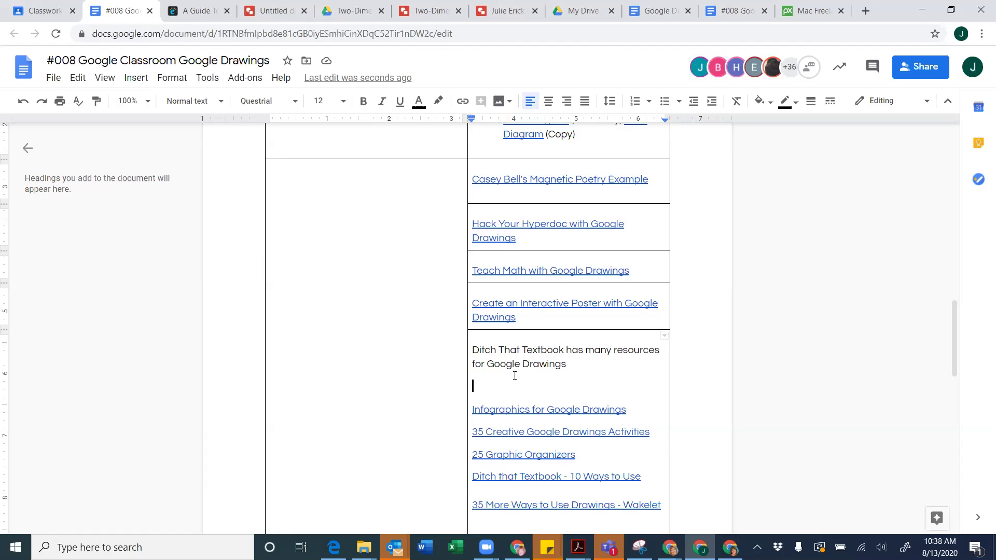
pyautogui.press('Delete')
pyautogui.press('Delete')
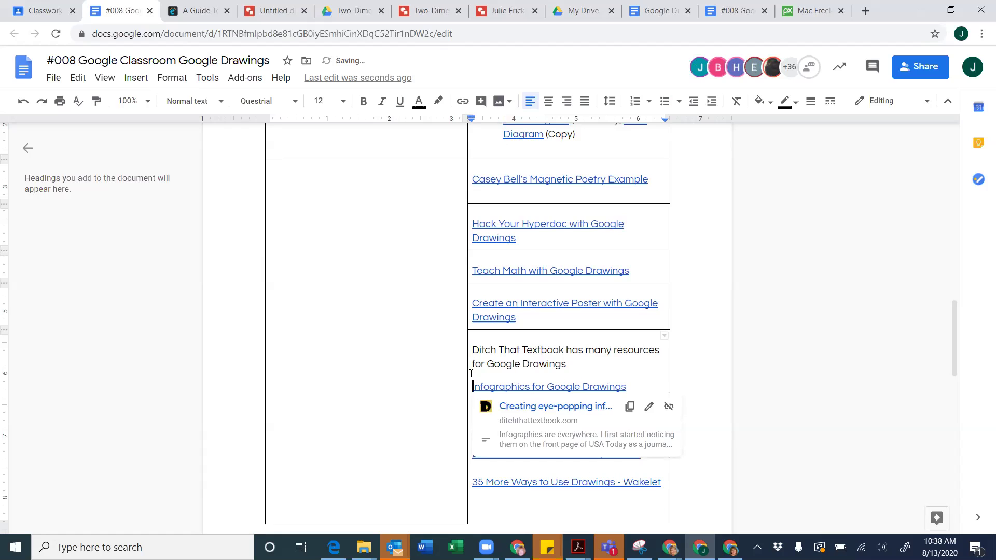
pyautogui.click(423, 378)
pyautogui.scroll(-2, 573, 416)
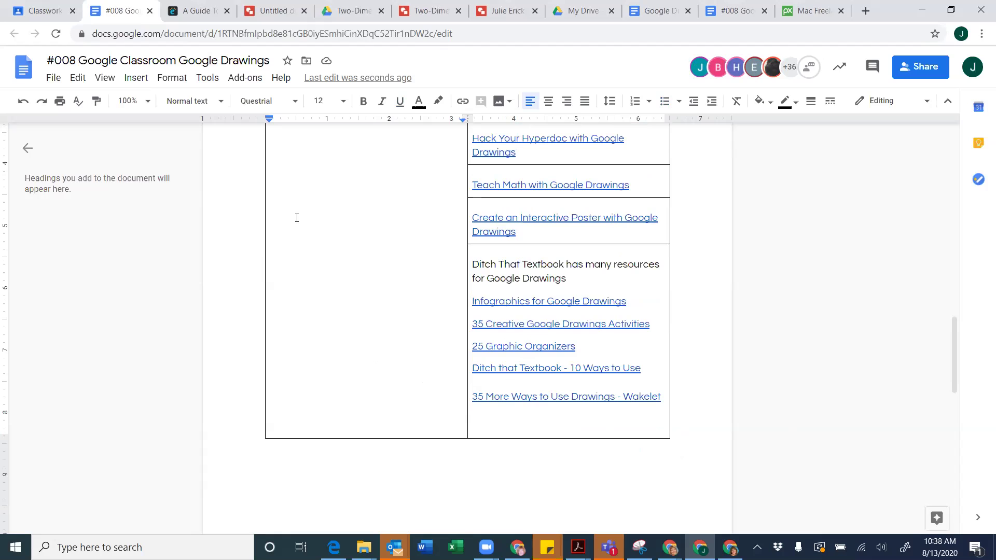
# Switch to Google Classroom, look over the #008 Google Drawings assignment and open the class Stream
pyautogui.click(39, 11)
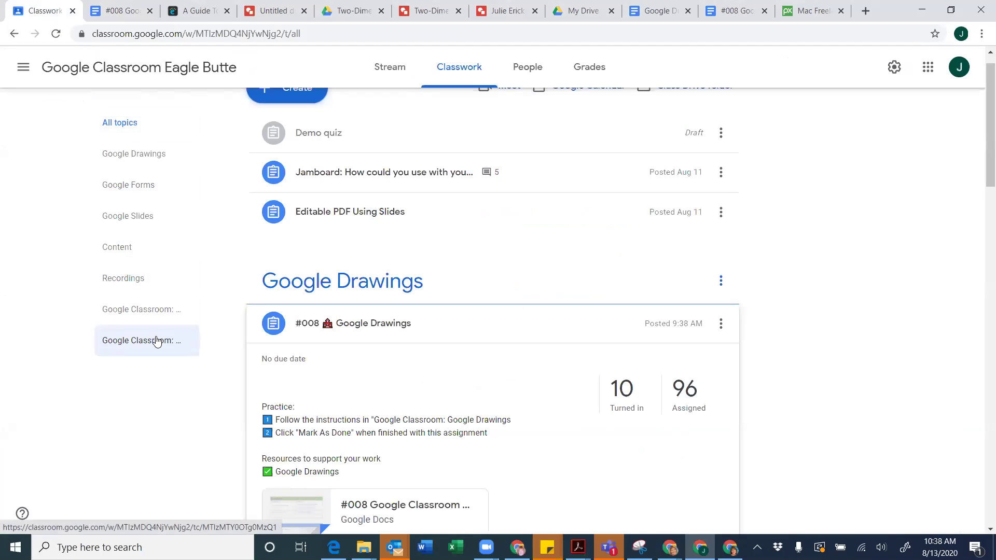
pyautogui.scroll(-3, 158, 340)
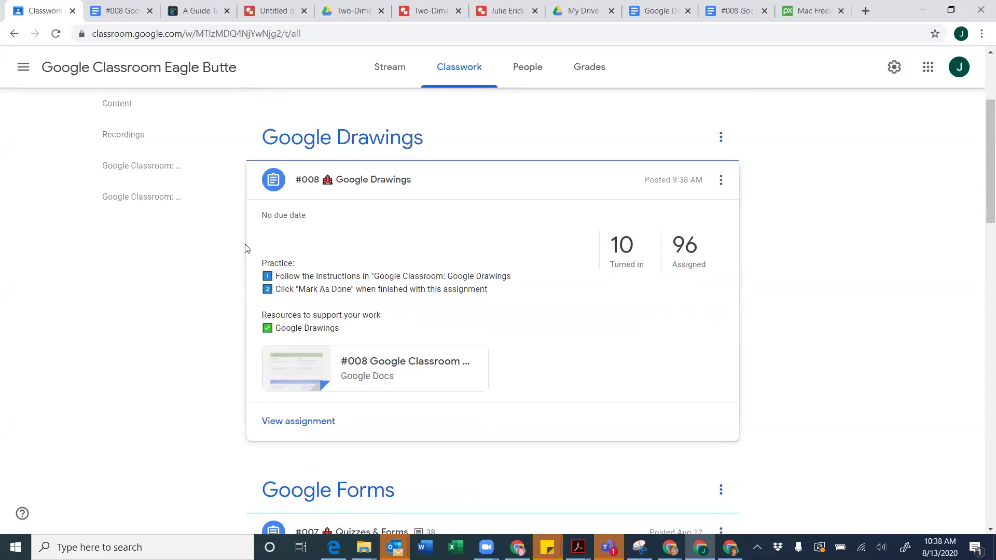
pyautogui.click(380, 74)
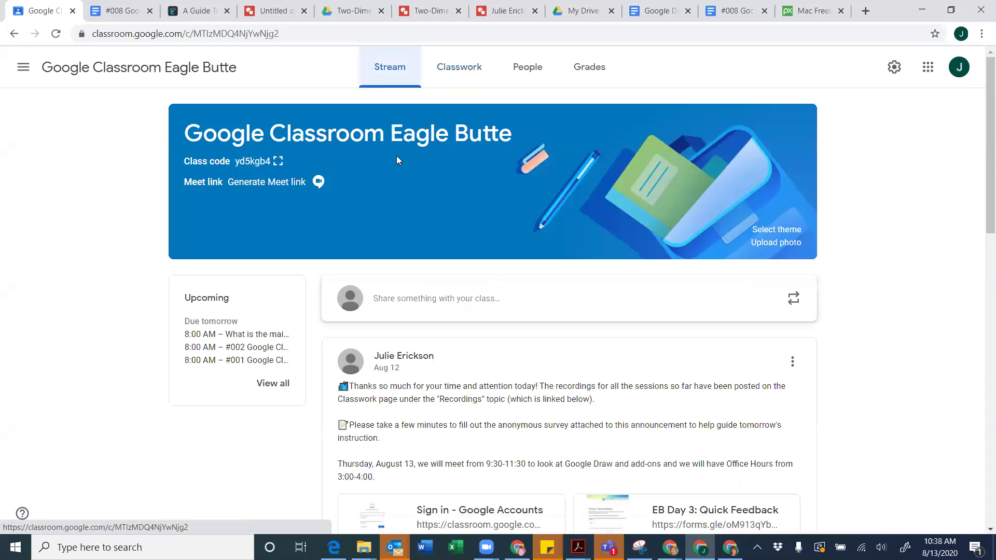
# Draft a Stream announcement reading "Google Drawings conversation--share an idea, a link to an example or something that you've created to use with Google Drawings"
pyautogui.click(403, 299)
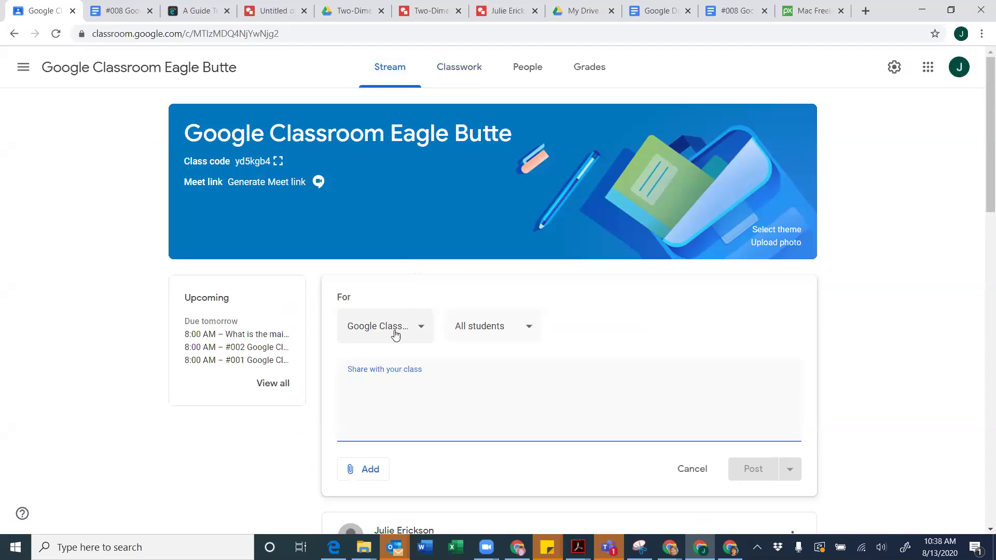
pyautogui.write('Google Draw')
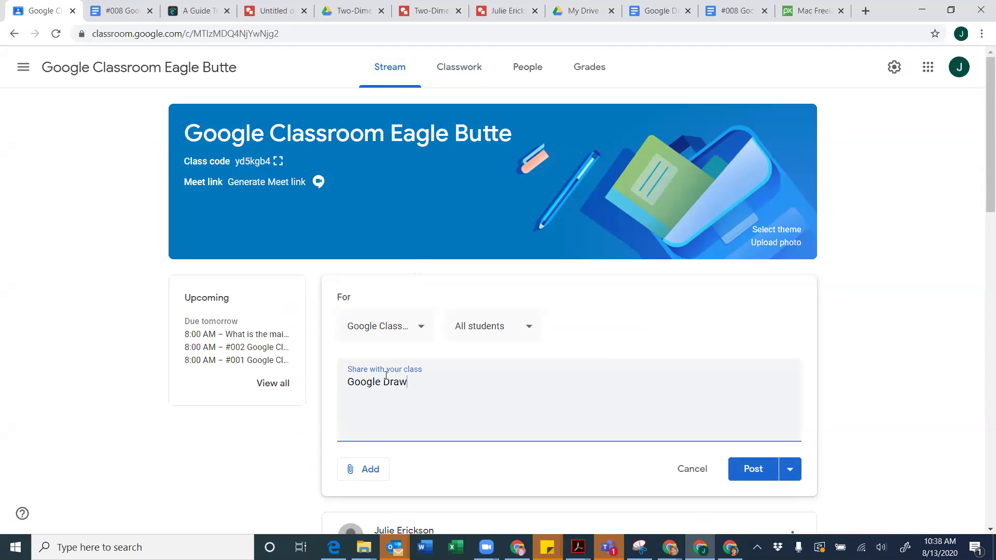
pyautogui.write('ings conversation--share ')
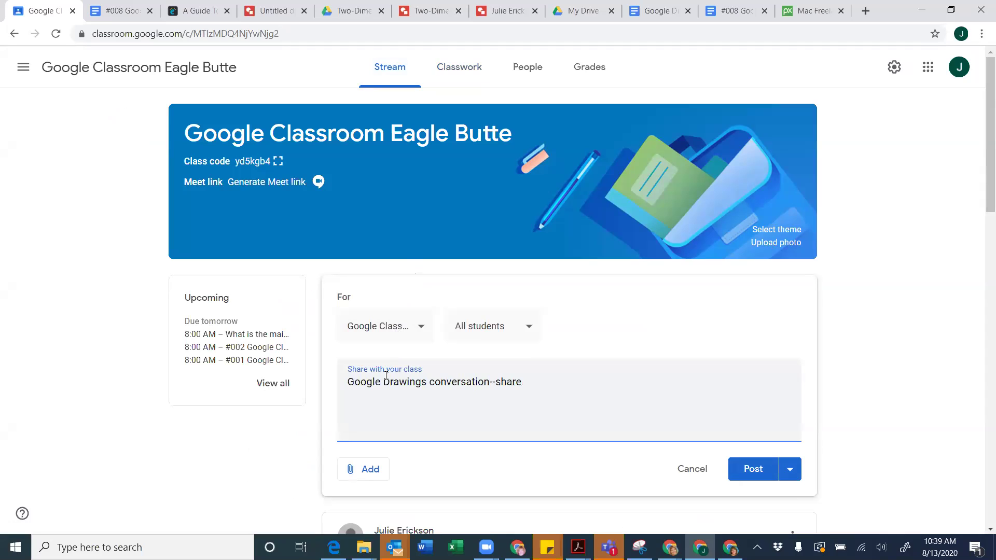
pyautogui.write('an idea, a lin')
pyautogui.write('k to a ')
pyautogui.write('n example or s')
pyautogui.write("omething that you've ")
pyautogui.write('created')
pyautogui.write(' to  use fo')
pyautogui.write('r')
pyautogui.press('BackSpace')
pyautogui.press('BackSpace')
pyautogui.press('BackSpace')
pyautogui.press('BackSpace')
pyautogui.write('with Google CD')
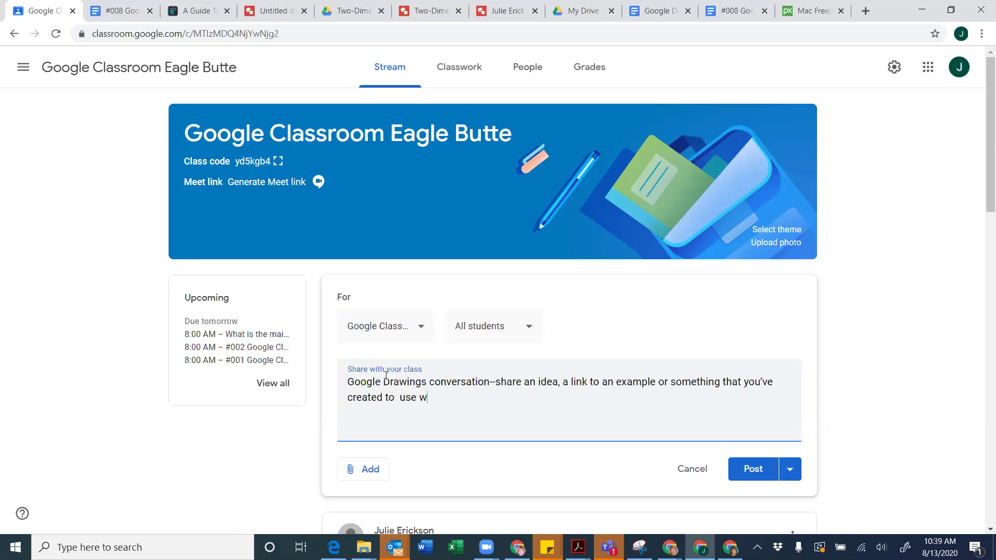
pyautogui.press('BackSpace')
pyautogui.press('BackSpace')
pyautogui.write('Drawings')
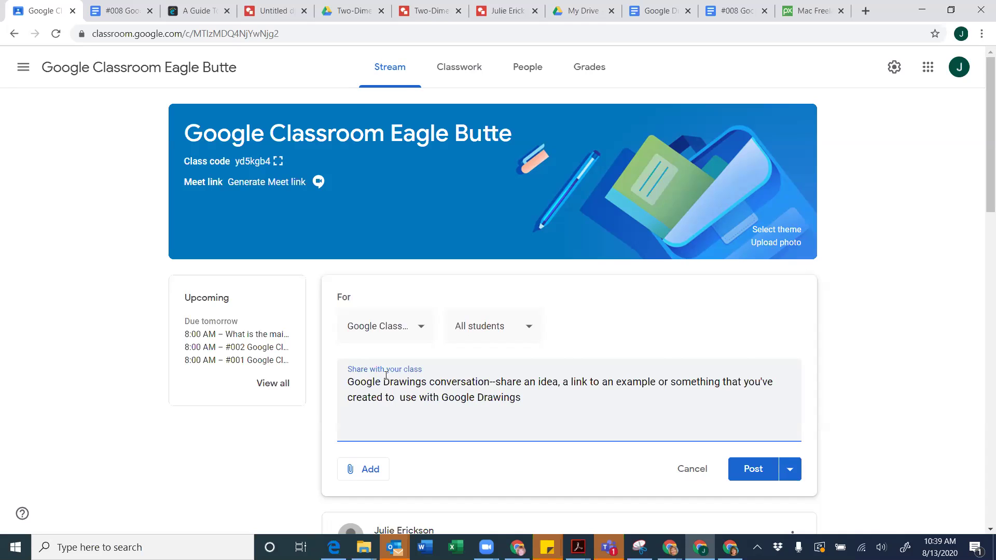
# Publish the Google Drawings conversation announcement to all students and open the new post's options
pyautogui.scroll(-2, 386, 375)
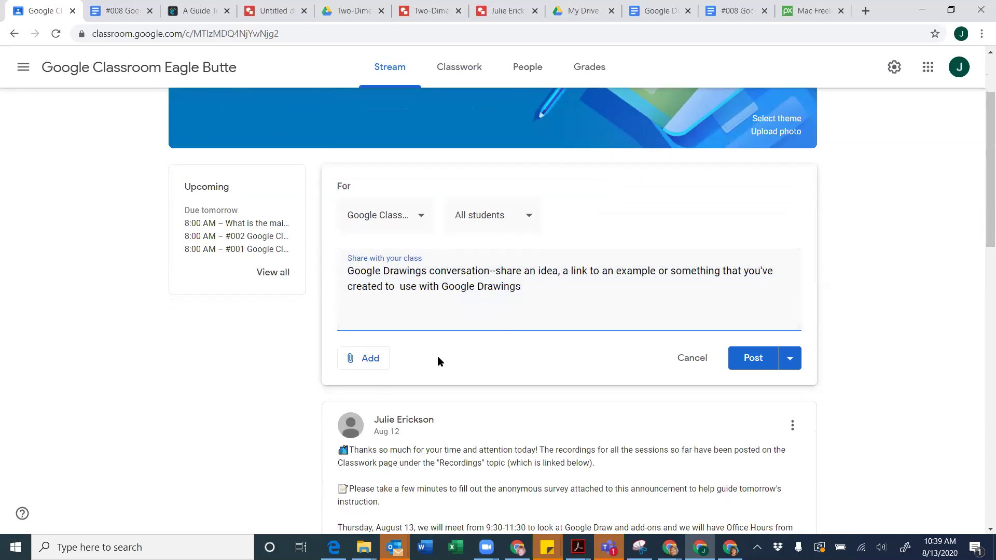
pyautogui.scroll(-1, 569, 303)
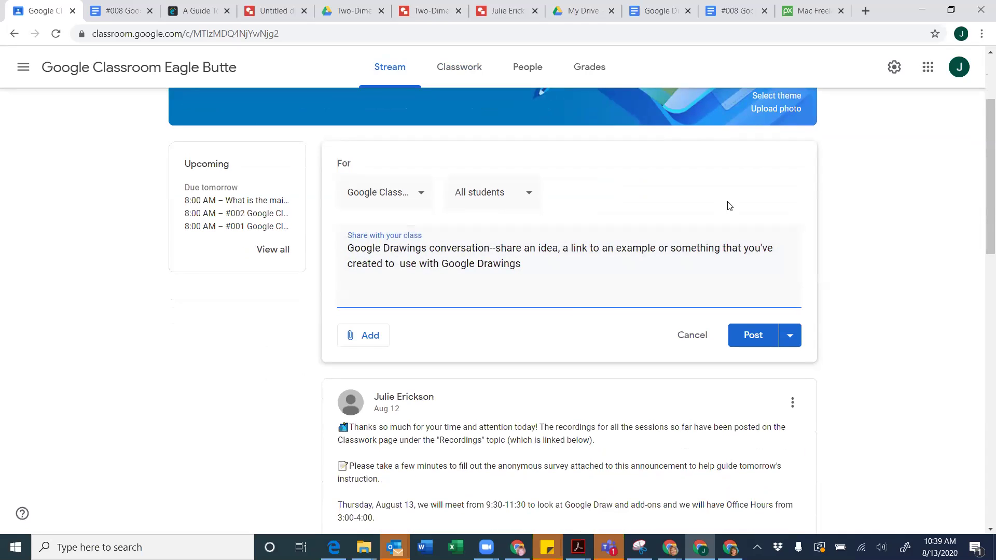
pyautogui.click(753, 336)
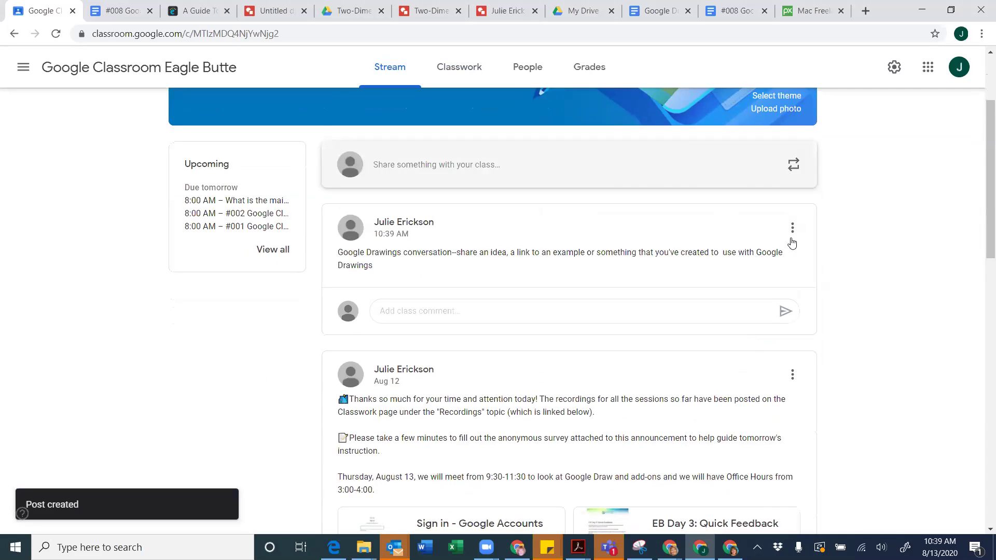
pyautogui.click(792, 234)
pyautogui.click(749, 319)
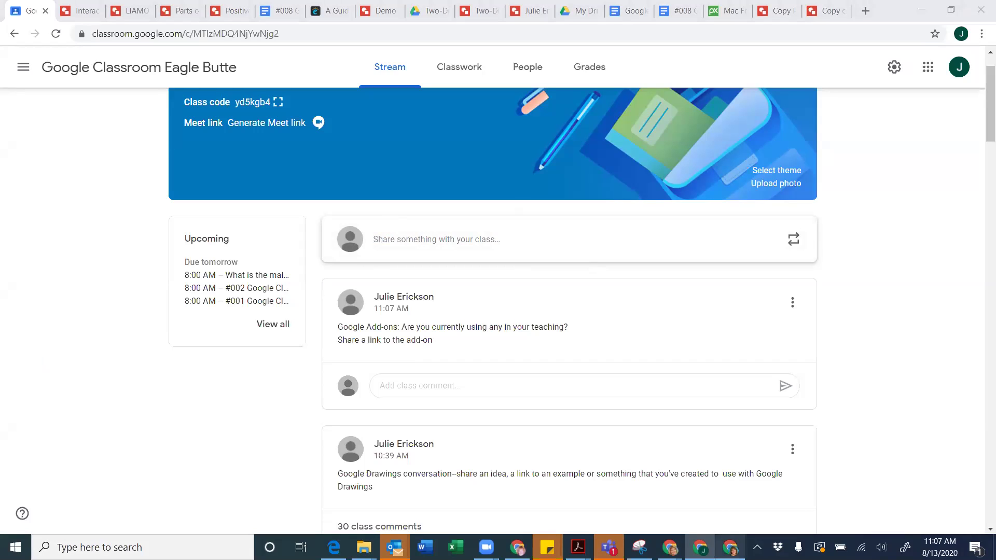
# Switch to the Chrome window that holds the flipgrid search results
pyautogui.moveTo(730, 548)
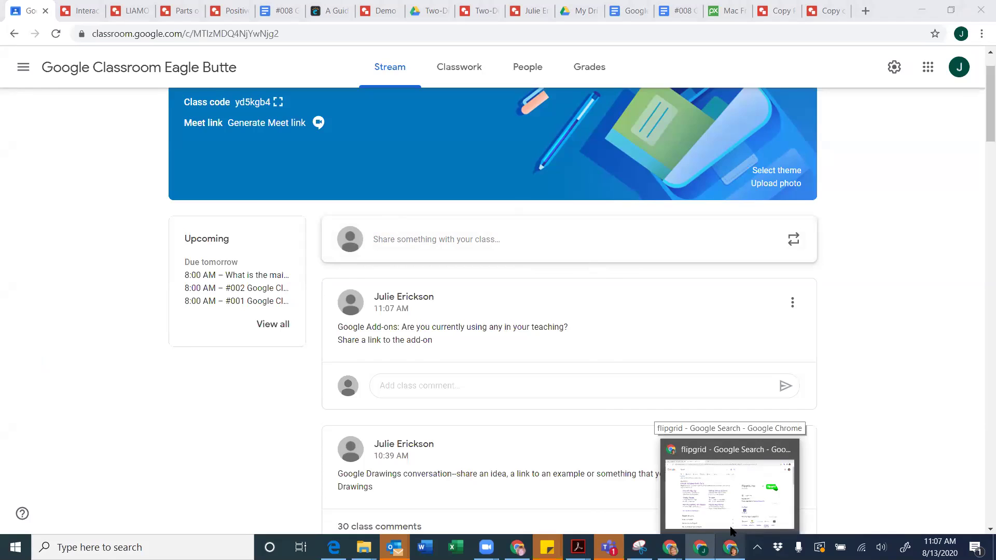
pyautogui.moveTo(730, 527)
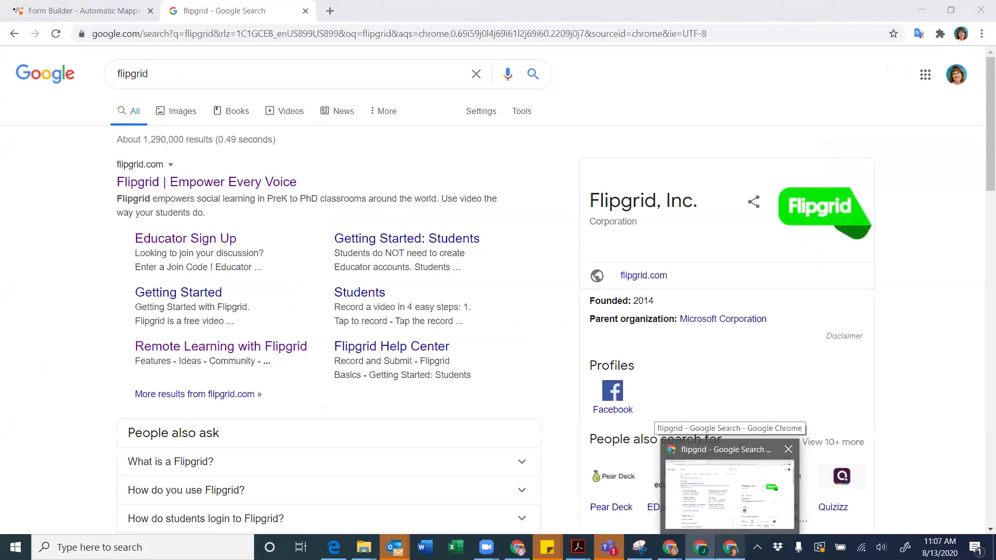
pyautogui.moveTo(669, 547)
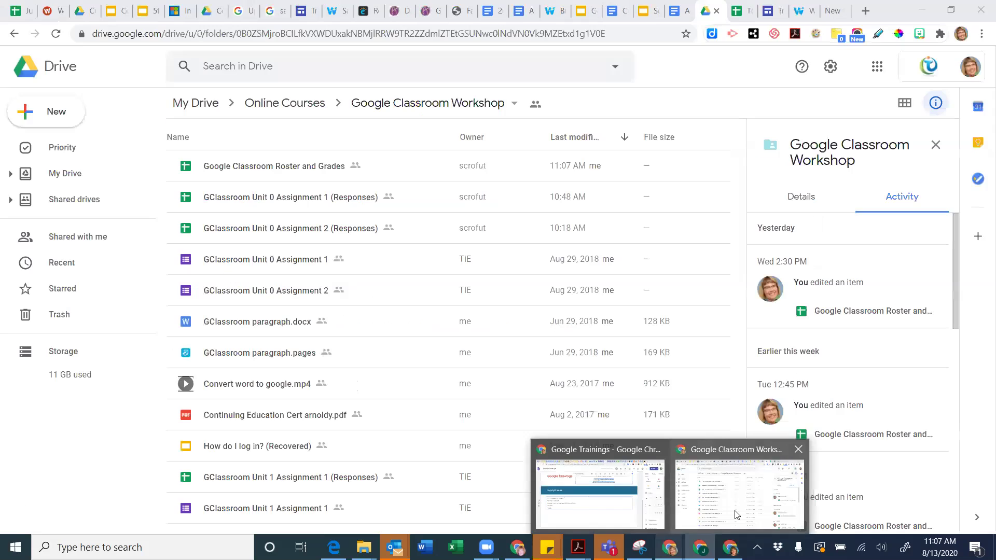
pyautogui.click(736, 514)
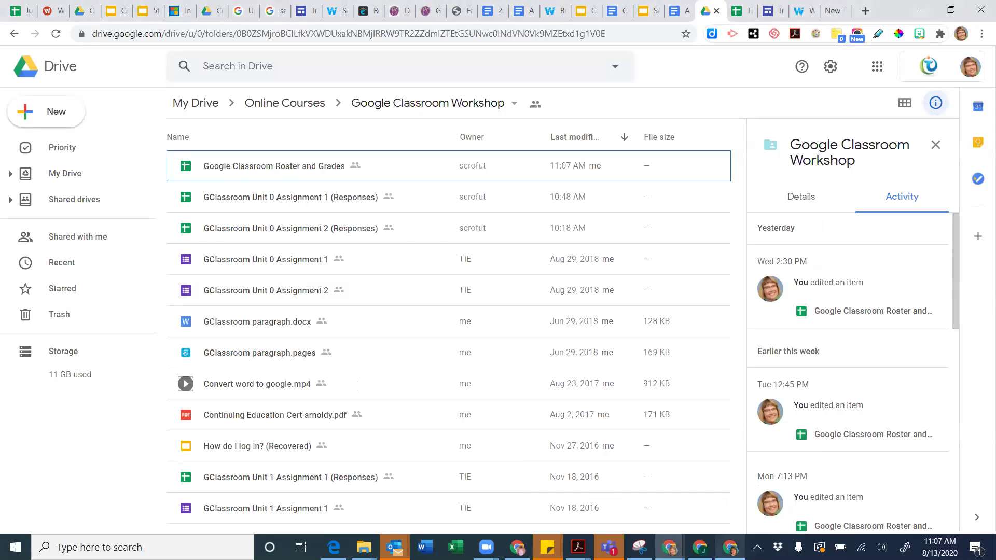
pyautogui.click(730, 547)
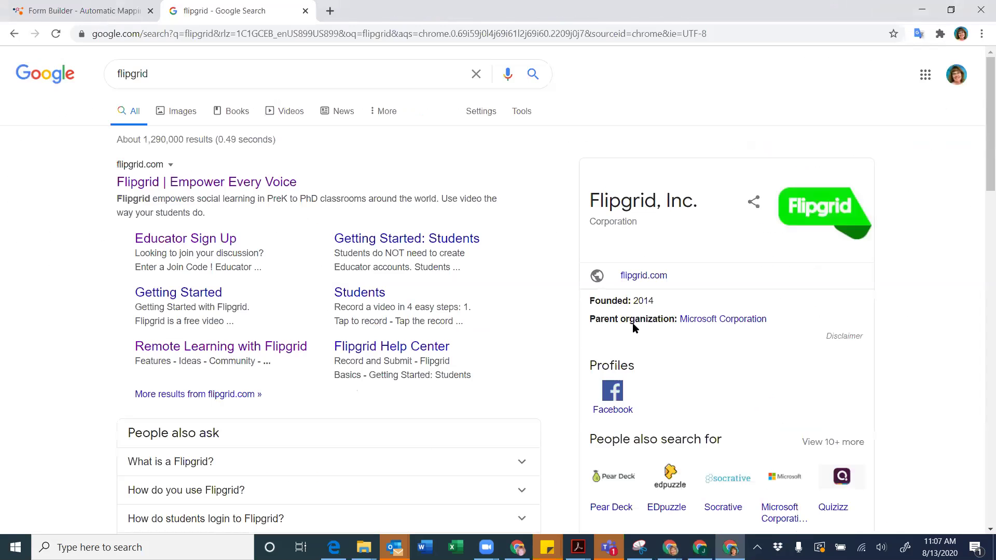
# Open the Flipgrid site from the search results, look at the browser's installed extensions and select Google Translate
pyautogui.click(265, 190)
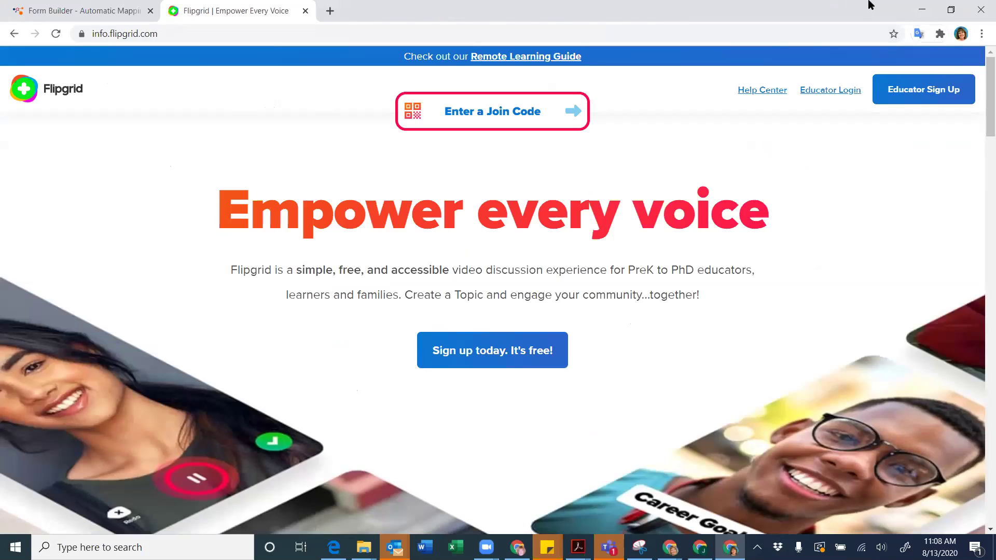
pyautogui.click(941, 35)
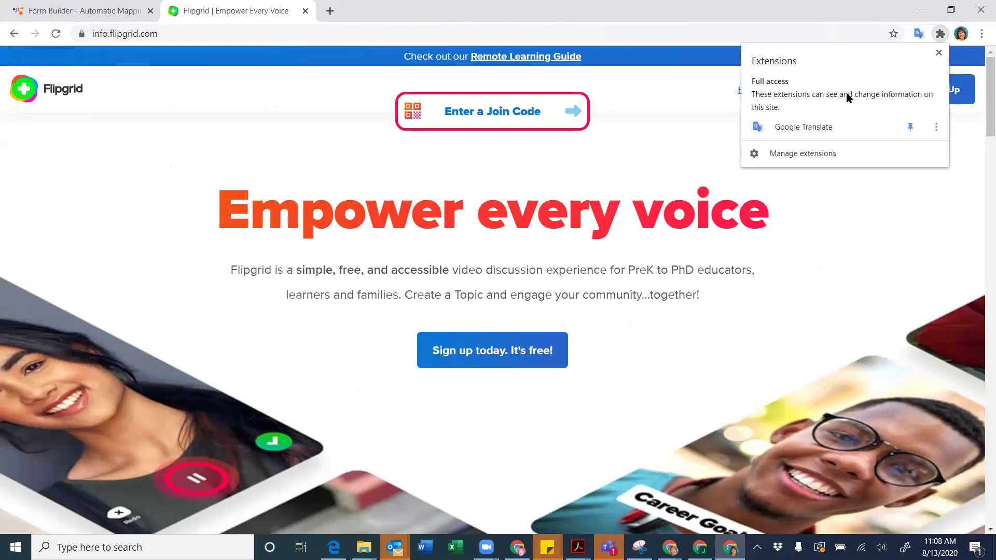
pyautogui.click(854, 126)
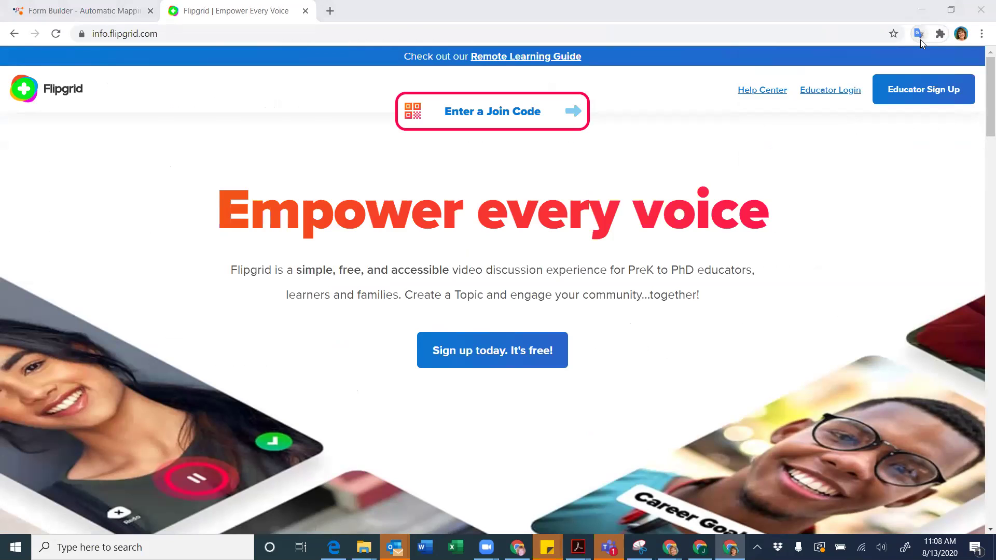
# Search for "extensions chrome" in a new tab and open the Chrome Web Store extensions page
pyautogui.click(329, 11)
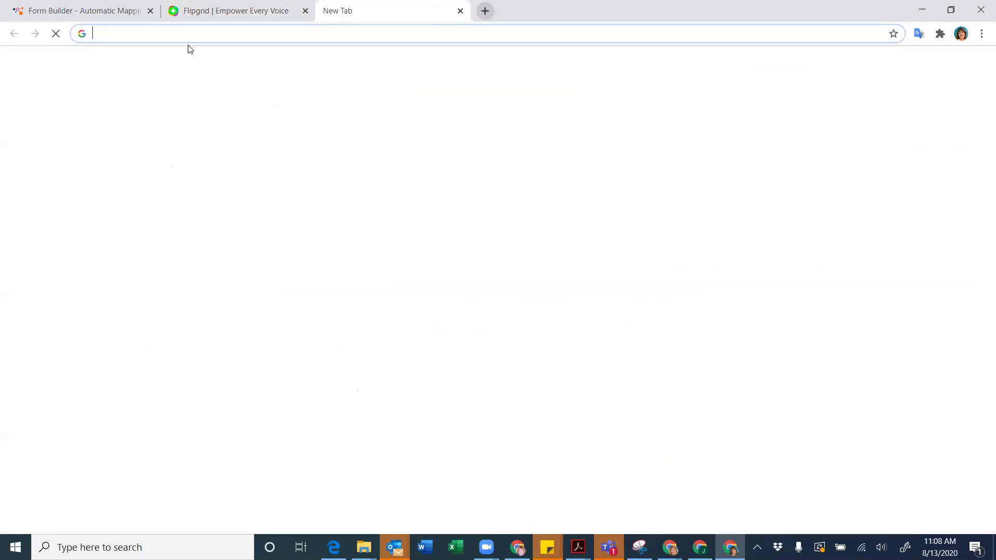
pyautogui.click(113, 34)
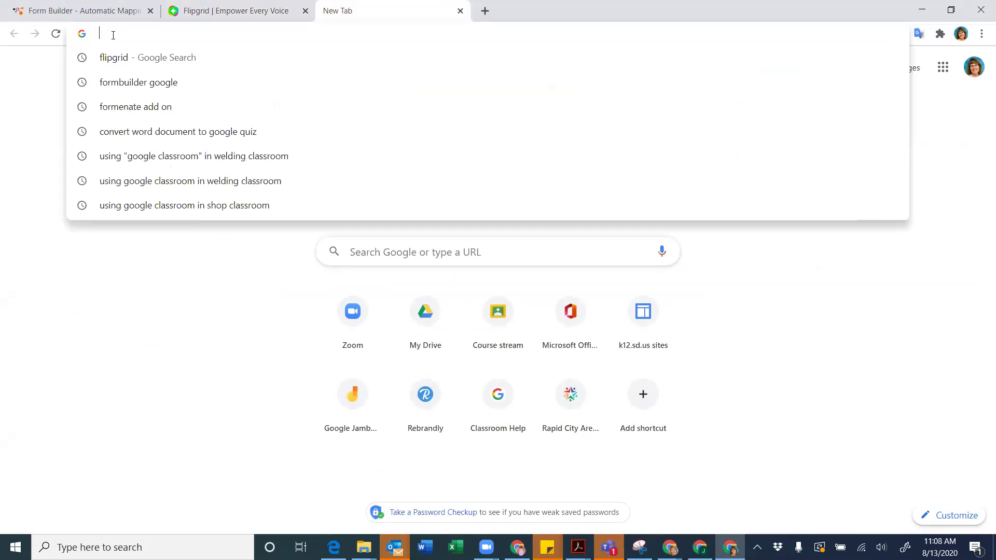
pyautogui.write('ex')
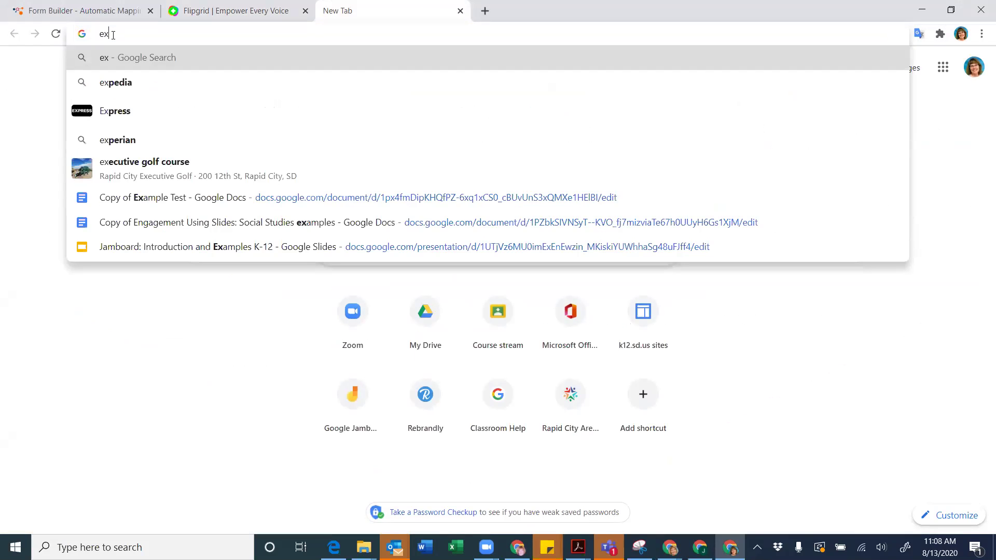
pyautogui.write('tensions')
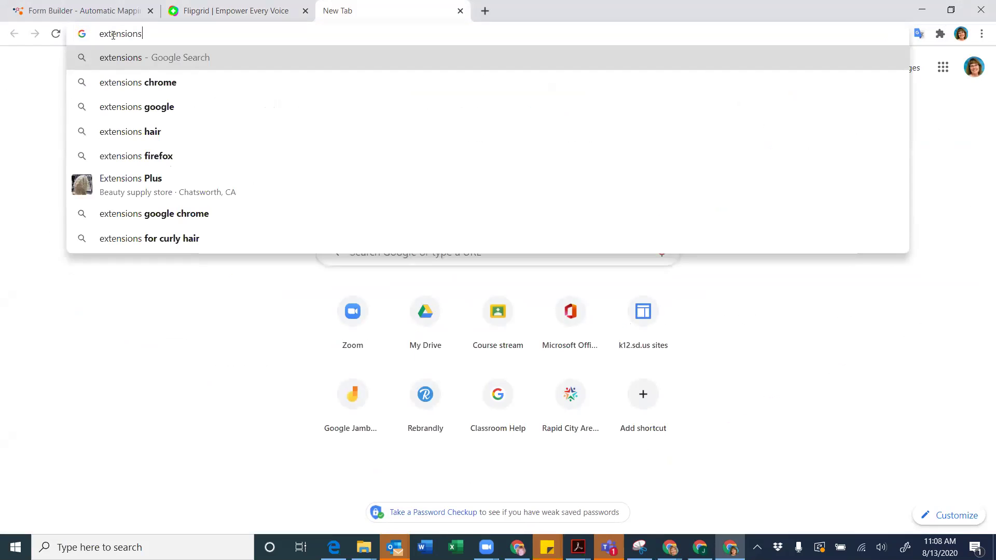
pyautogui.press('Down')
pyautogui.press('Return')
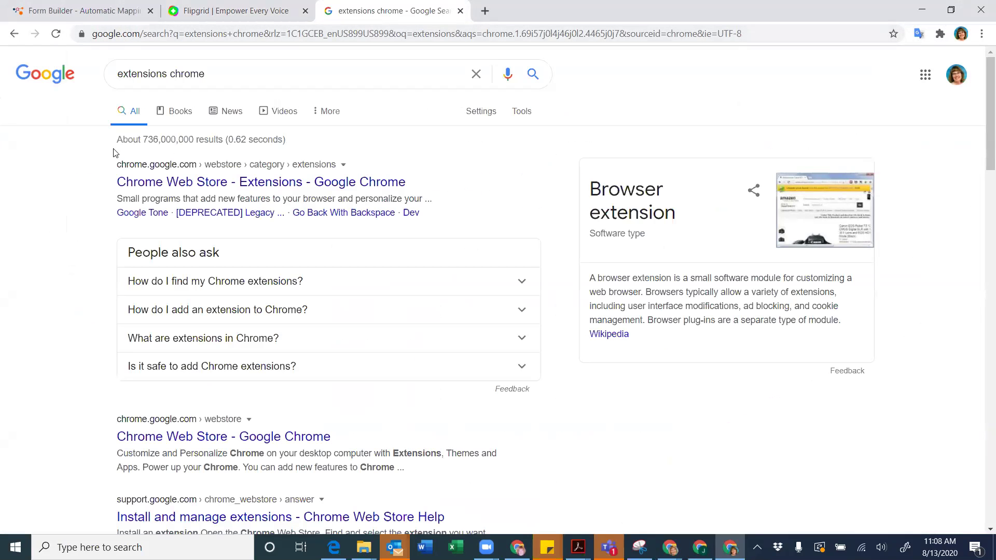
pyautogui.click(197, 178)
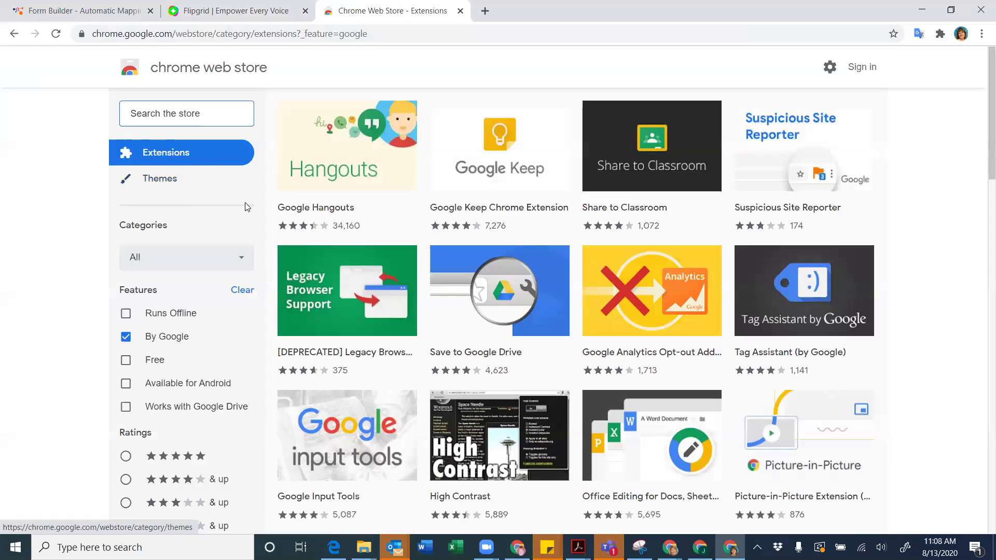
# Browse the extensions by Google and open the Share to Classroom store page
pyautogui.scroll(-1, 73, 228)
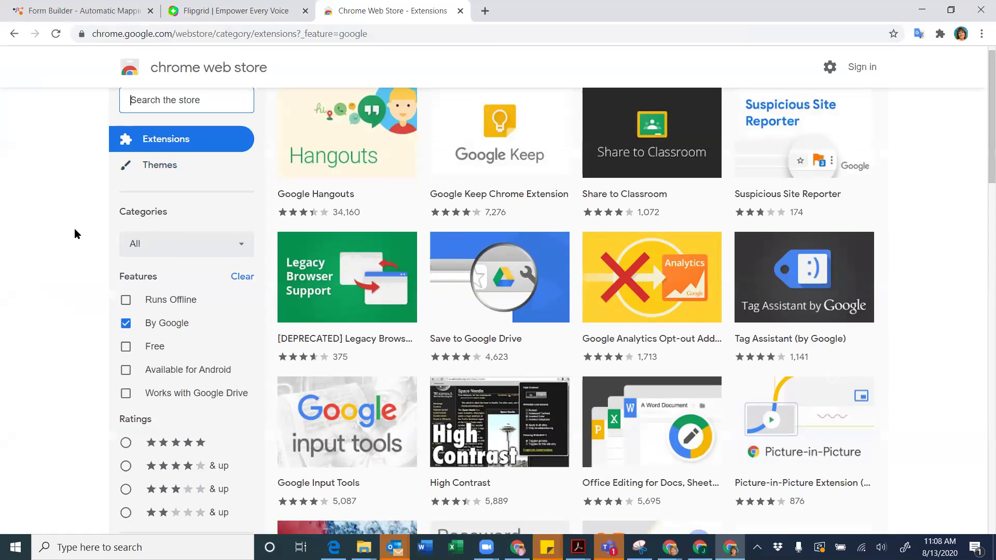
pyautogui.scroll(1, 61, 210)
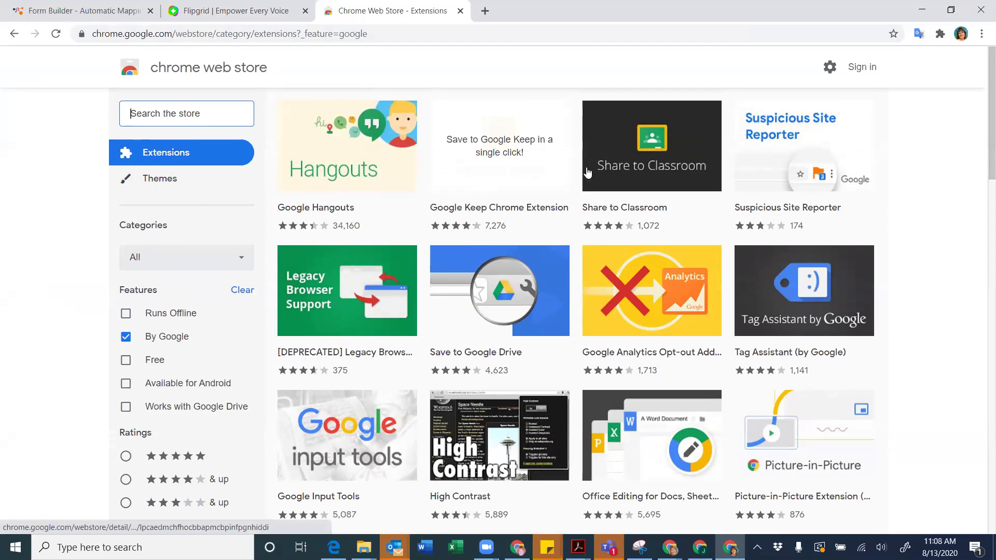
pyautogui.moveTo(646, 174)
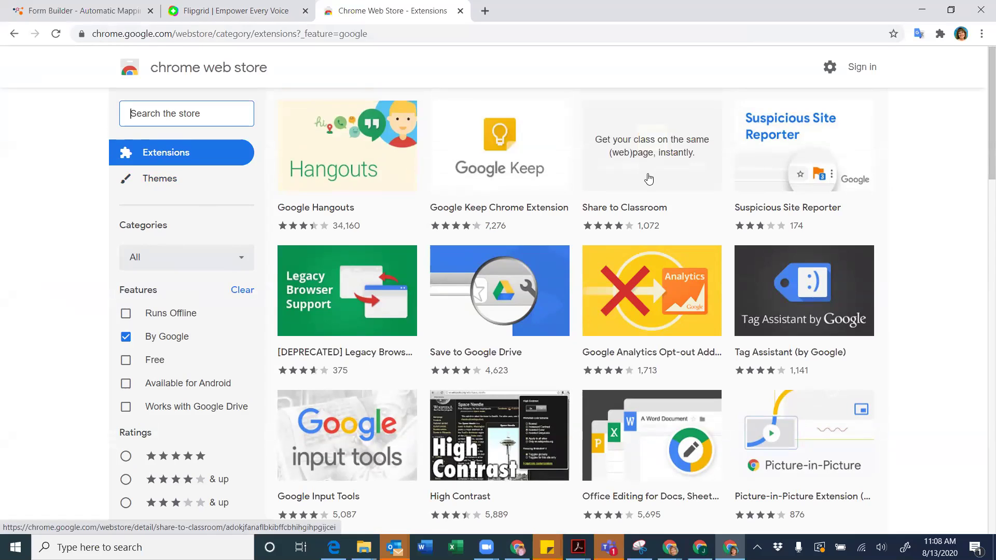
pyautogui.click(628, 210)
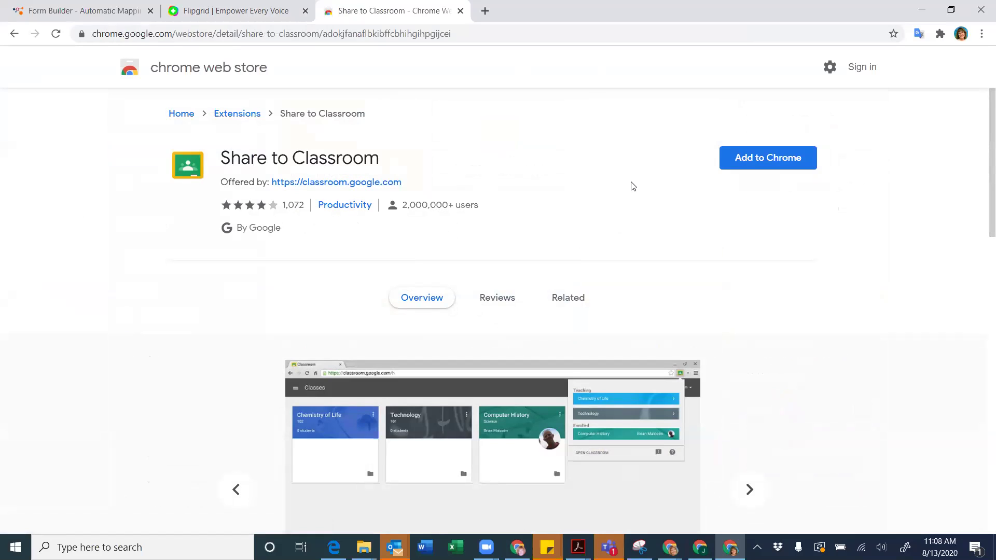
# Copy the Share to Classroom page address and open it in a new tab of the Google Classroom browser window
pyautogui.click(477, 38)
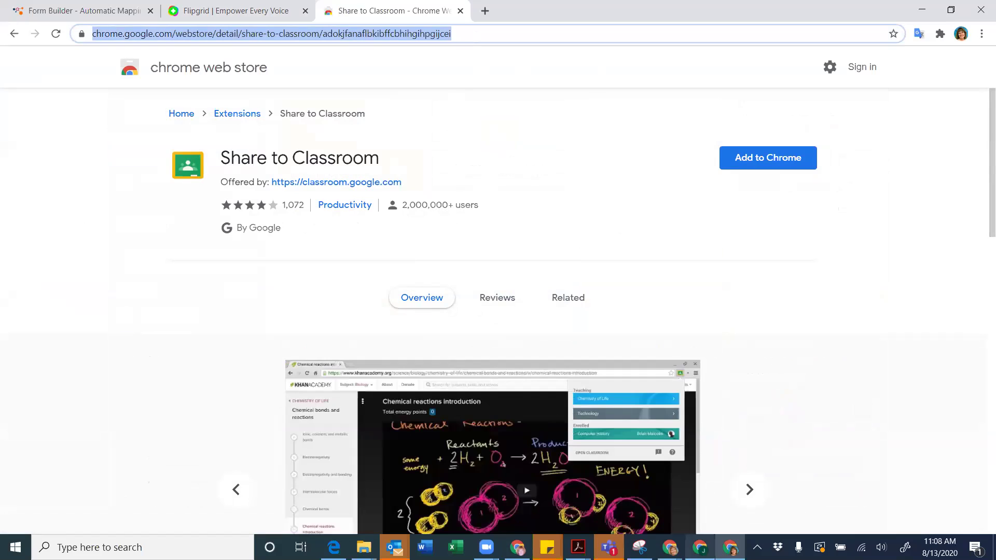
pyautogui.click(700, 548)
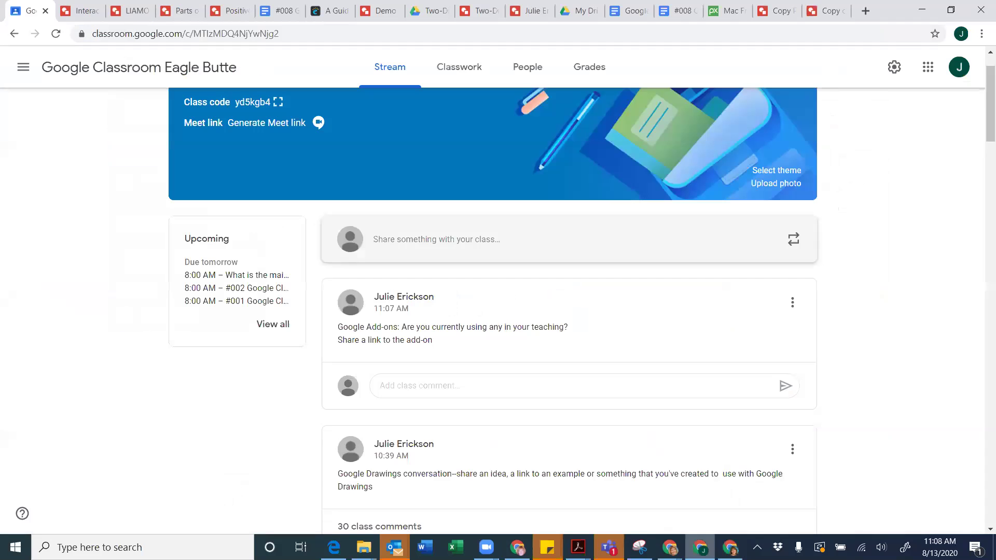
pyautogui.click(866, 11)
pyautogui.write('https://chrome.google.com/webstore/detail/share-to-classroom/adokjfanaflbkibffcbhihgpgijcei')
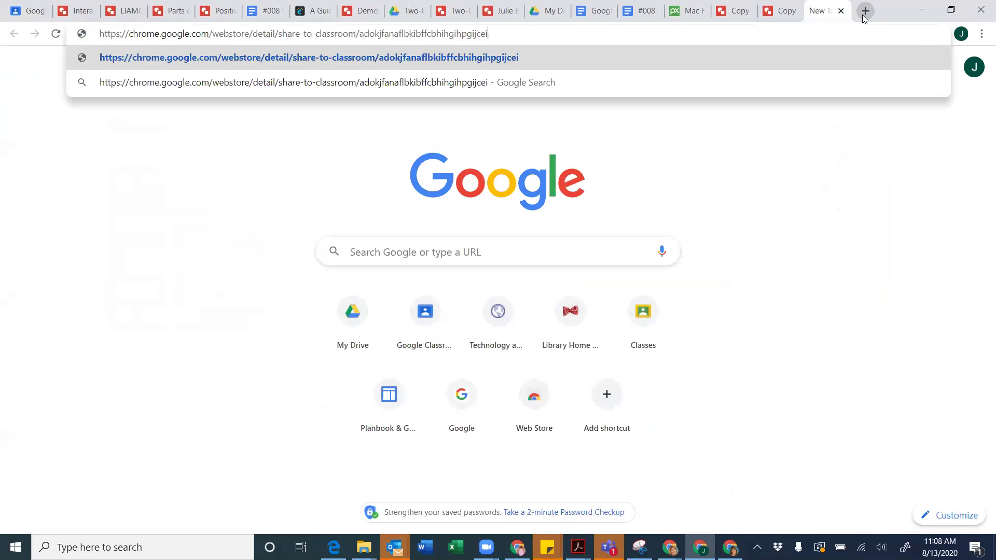
pyautogui.press('Return')
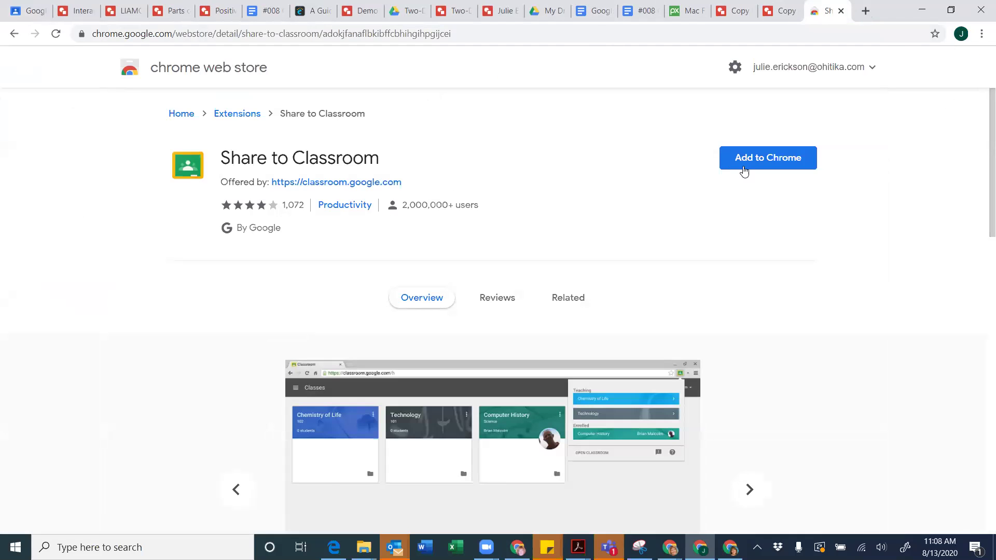
# Add the Share to Classroom extension to Chrome and dismiss the installation notice
pyautogui.click(756, 166)
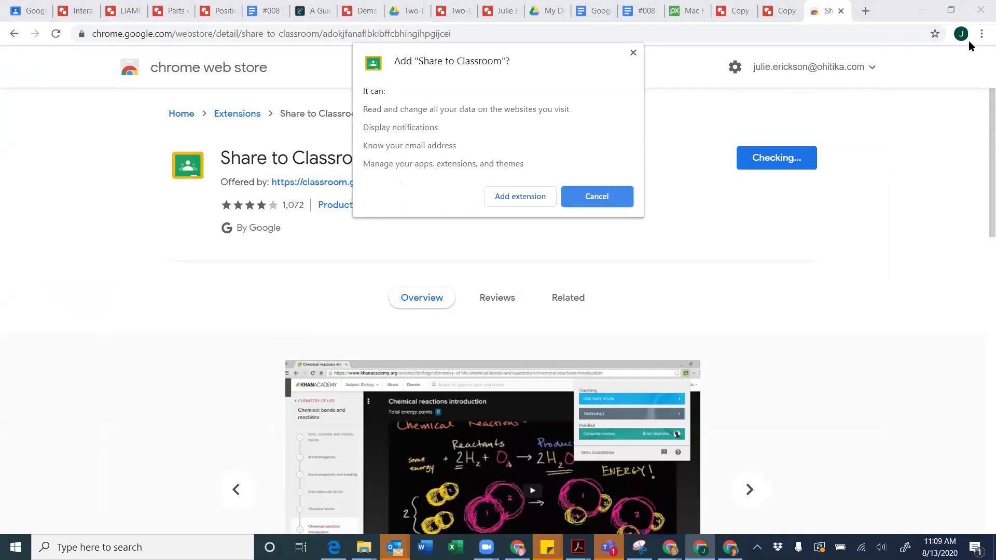
pyautogui.click(528, 199)
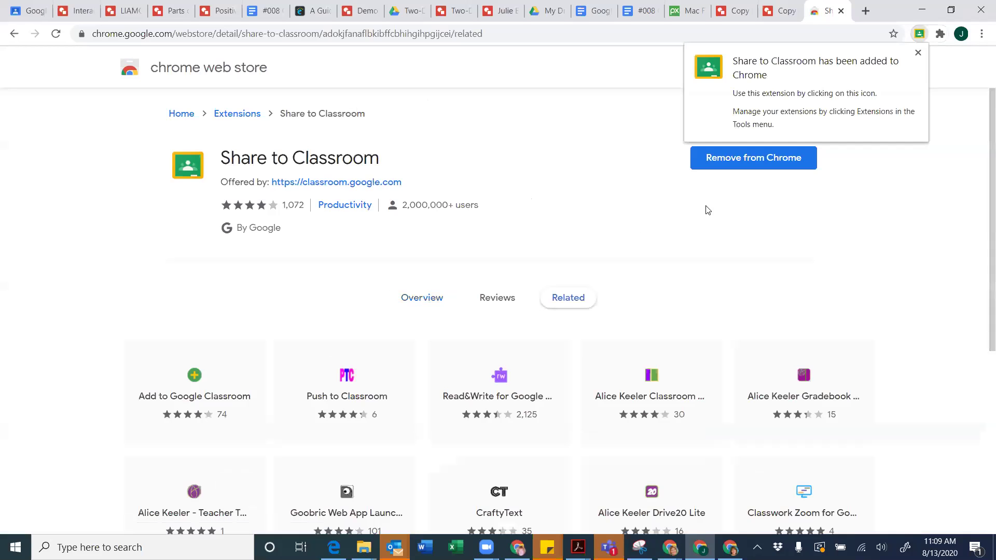
pyautogui.click(918, 53)
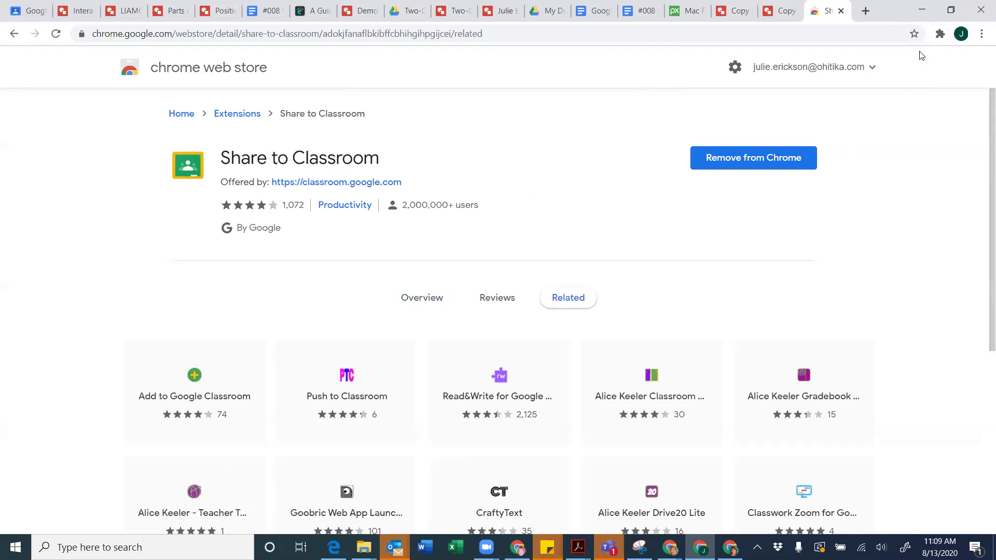
# Pin the Share to Classroom extension to the browser and close the extensions list
pyautogui.click(941, 33)
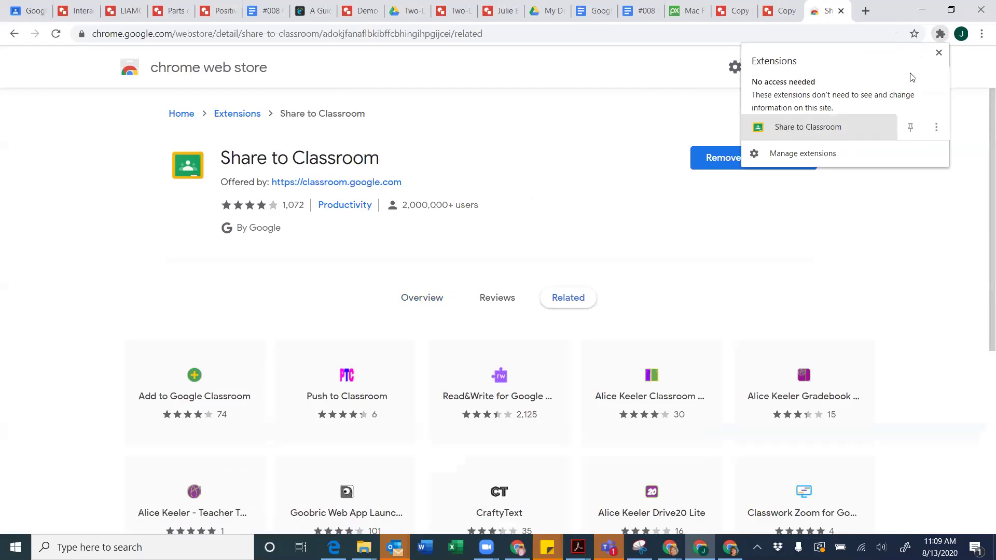
pyautogui.click(912, 130)
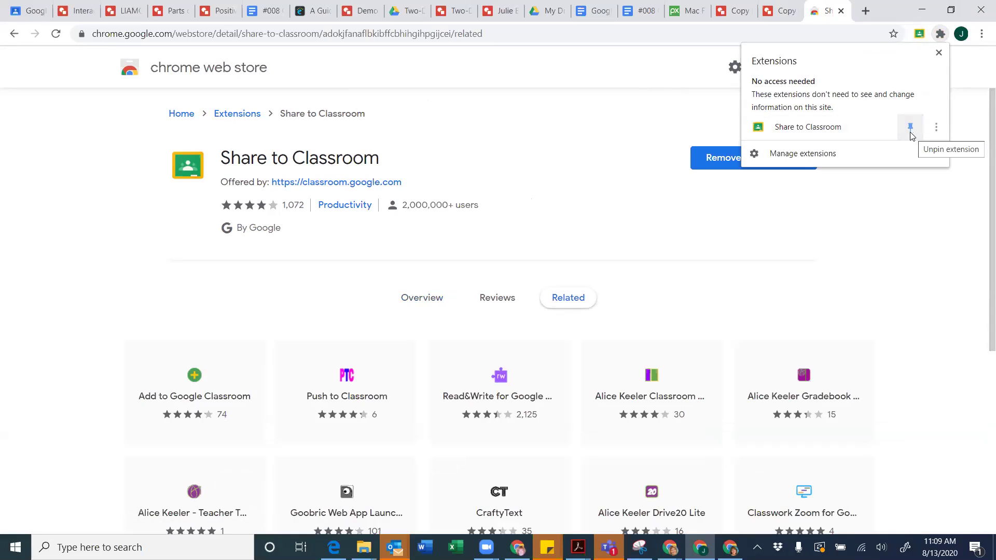
pyautogui.click(977, 107)
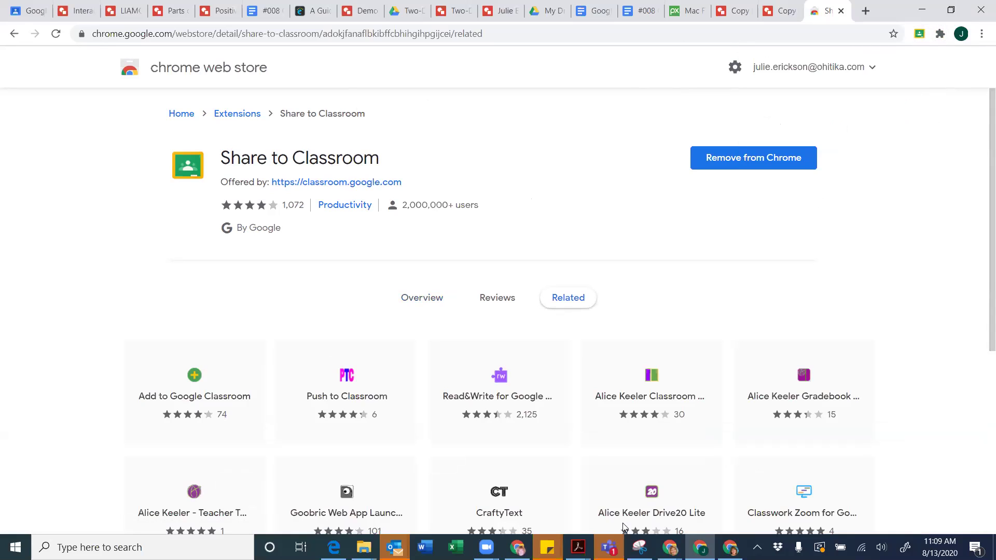
# Glance at the Google Trainings site in the other browser window and return to the Share to Classroom store page
pyautogui.moveTo(670, 548)
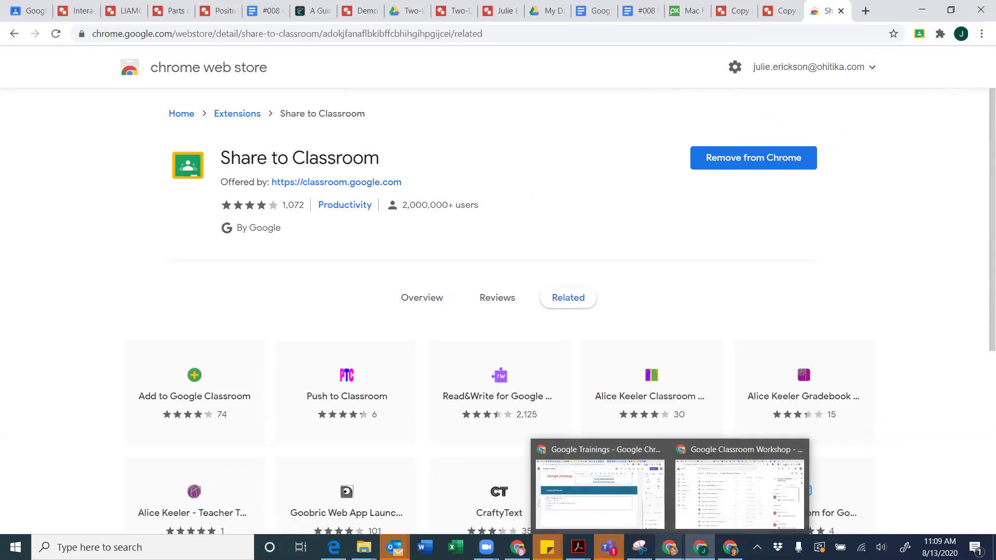
pyautogui.moveTo(611, 524)
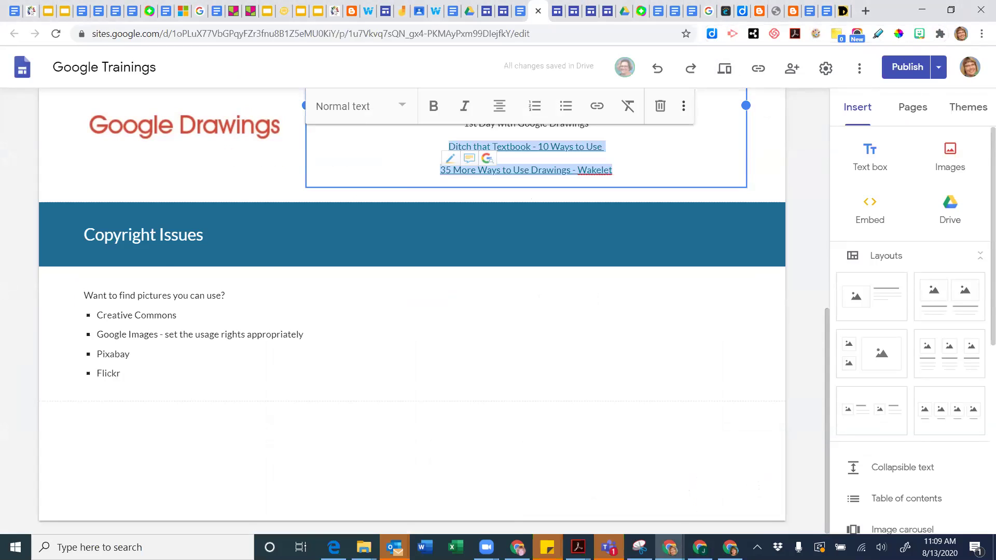
pyautogui.click(700, 547)
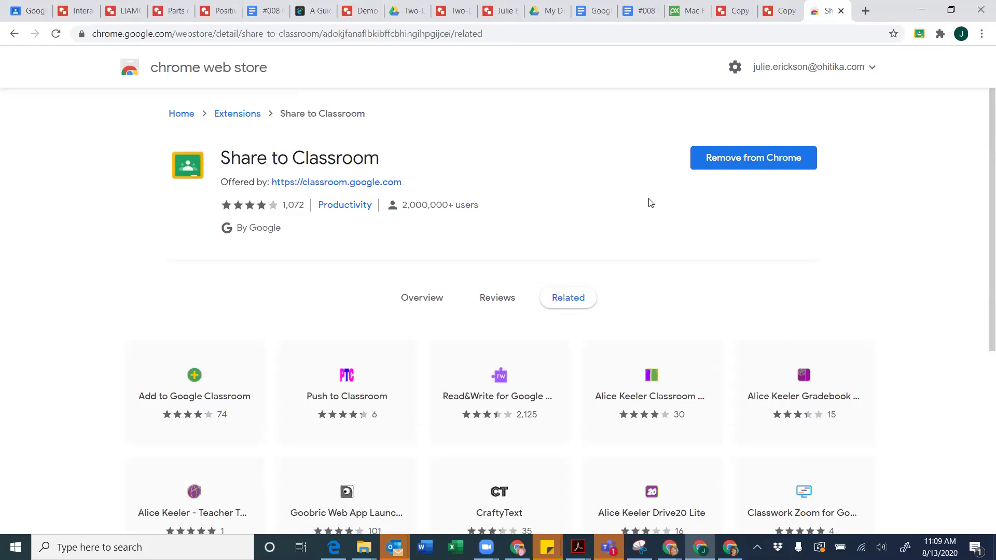
# Open the Share to Classroom extension and view the sharing options for the Google Classroom Eagle Butte class
pyautogui.click(920, 35)
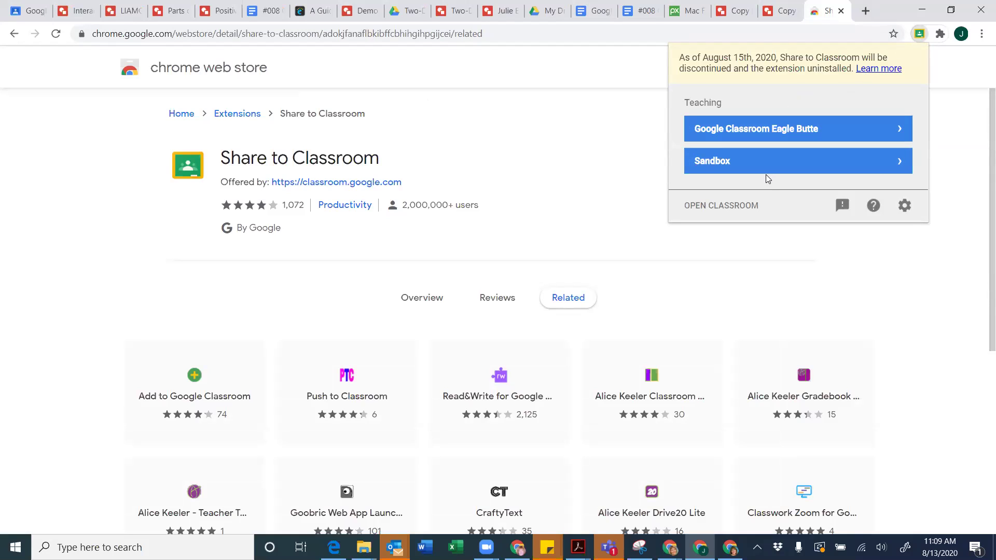
pyautogui.click(779, 136)
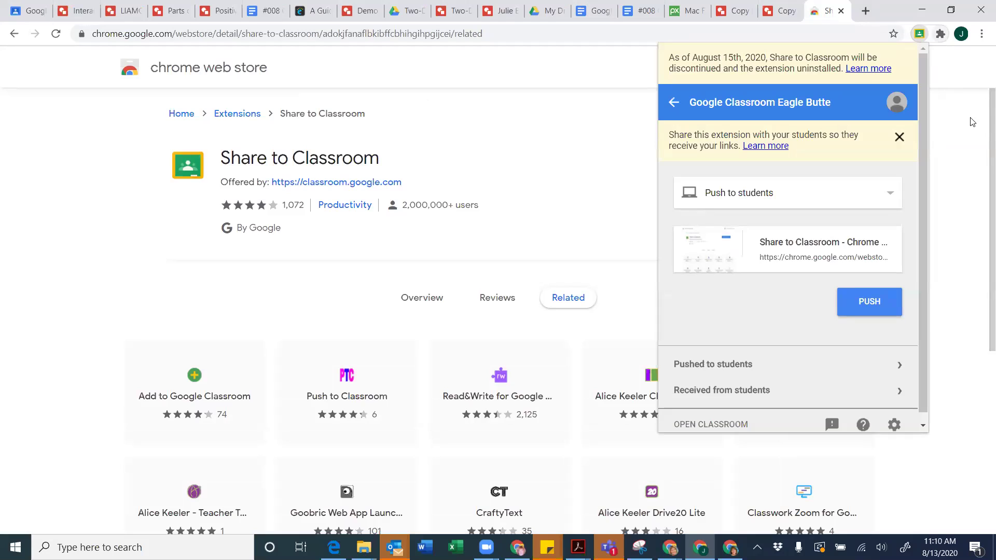
pyautogui.click(978, 142)
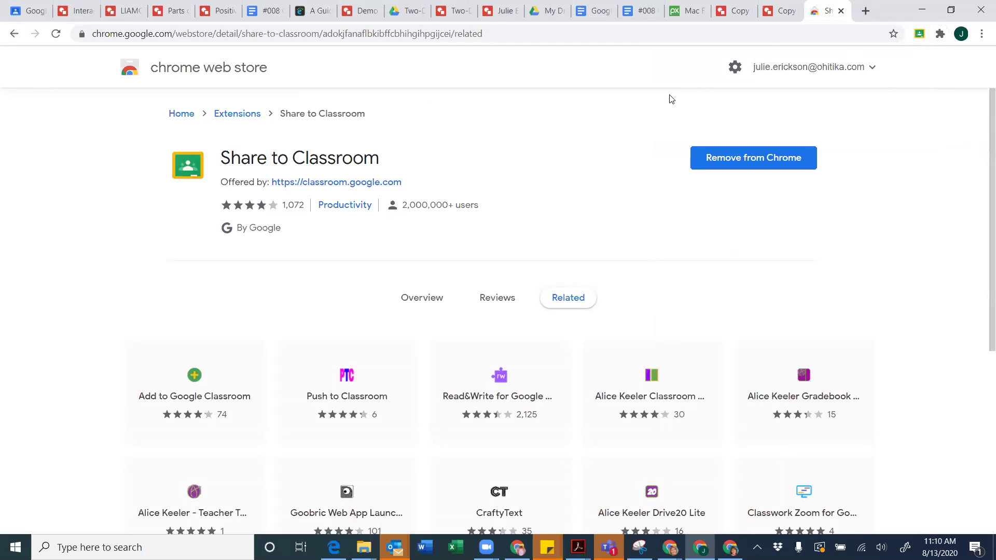
pyautogui.click(919, 34)
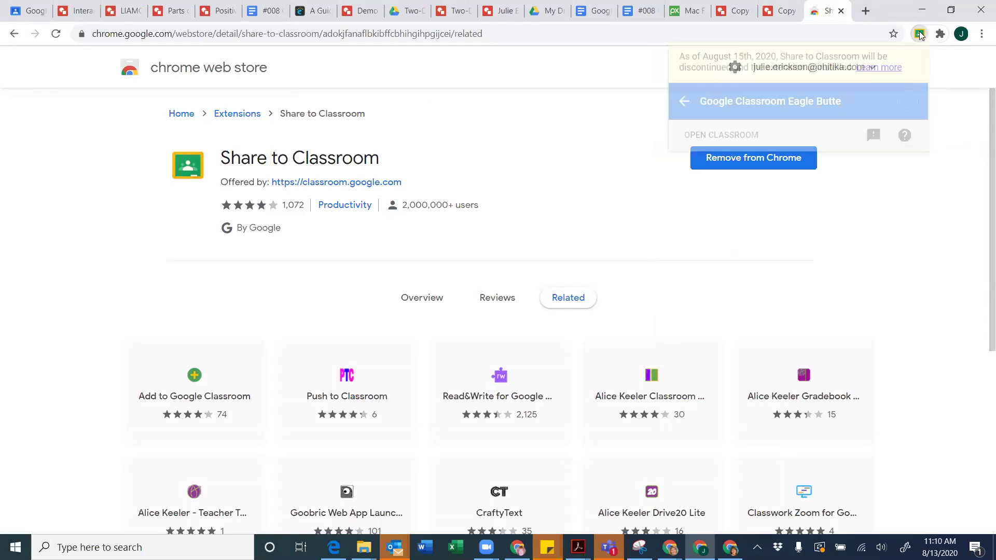
# Remove the Share to Classroom extension from the browser
pyautogui.click(940, 33)
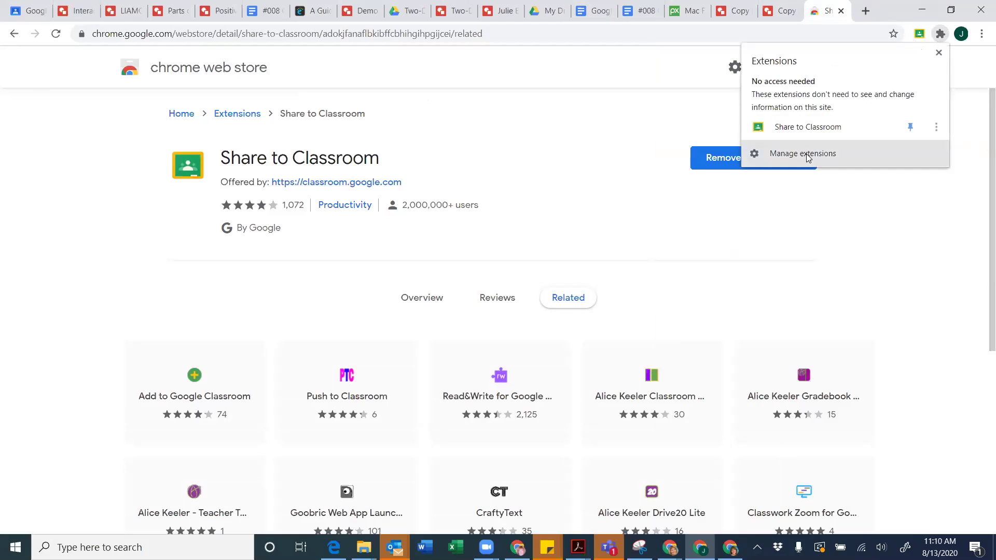
pyautogui.click(936, 127)
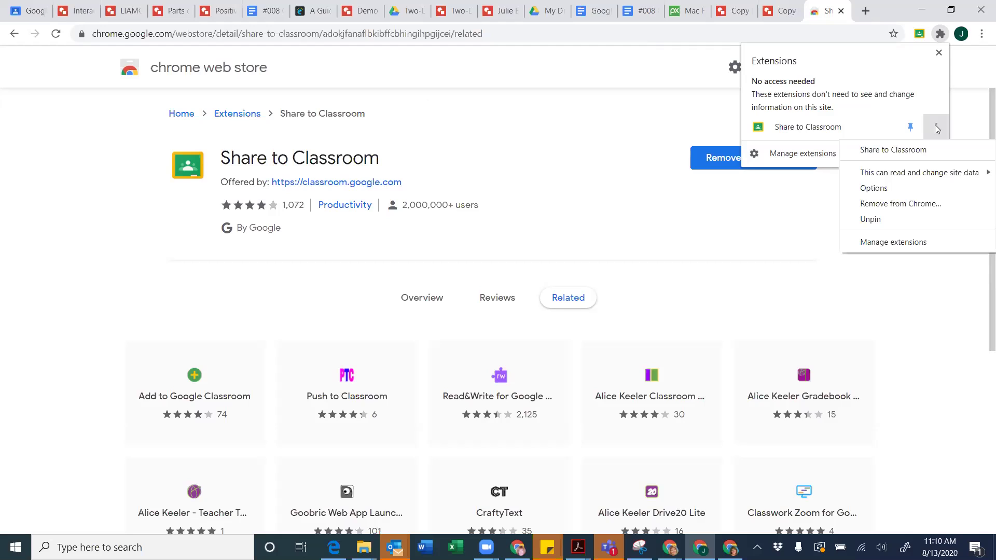
pyautogui.click(902, 204)
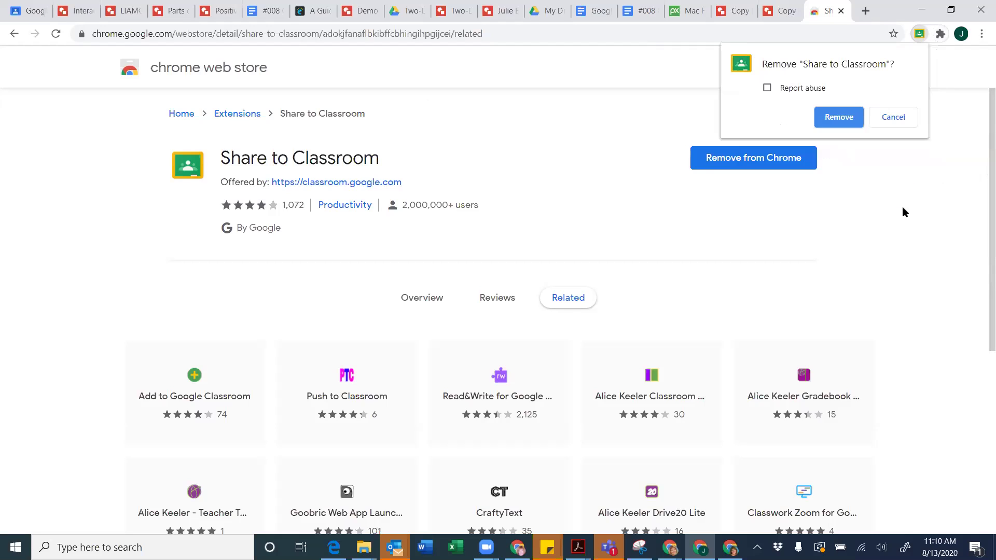
pyautogui.click(839, 117)
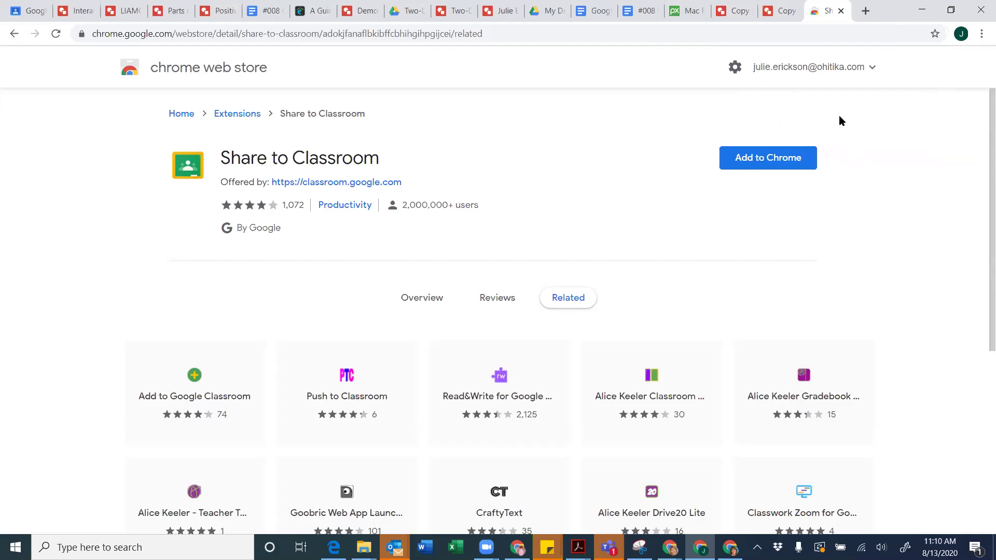
# Leave the extension's page, search the web for "chrome web store" and open the store's Extensions category
pyautogui.click(5, 34)
pyautogui.click(12, 34)
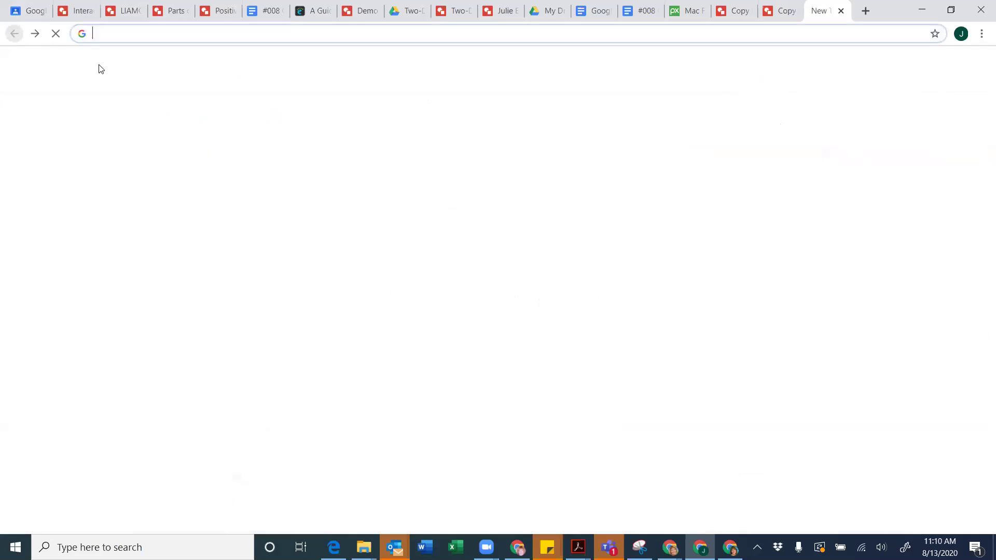
pyautogui.click(164, 34)
pyautogui.write('chrom')
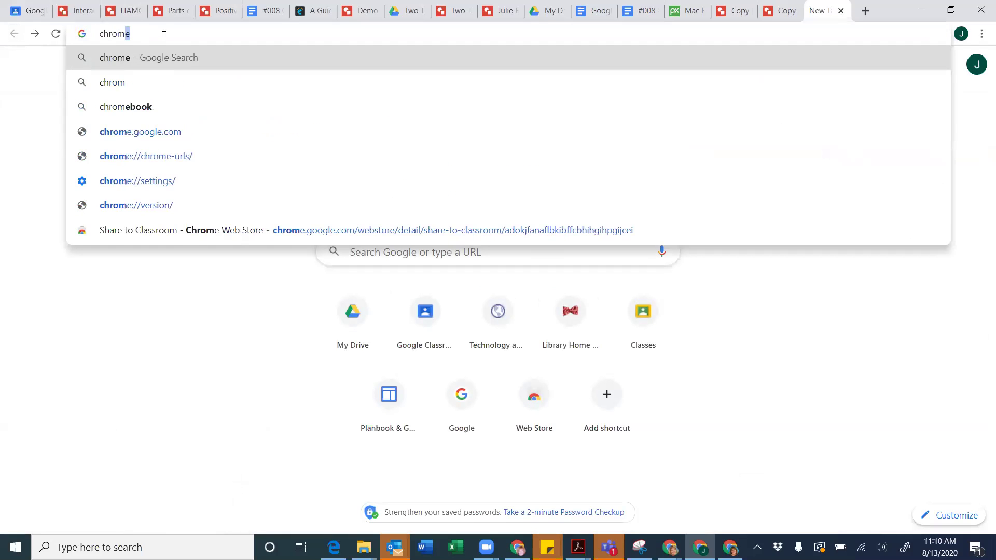
pyautogui.write('e web store')
pyautogui.press('Return')
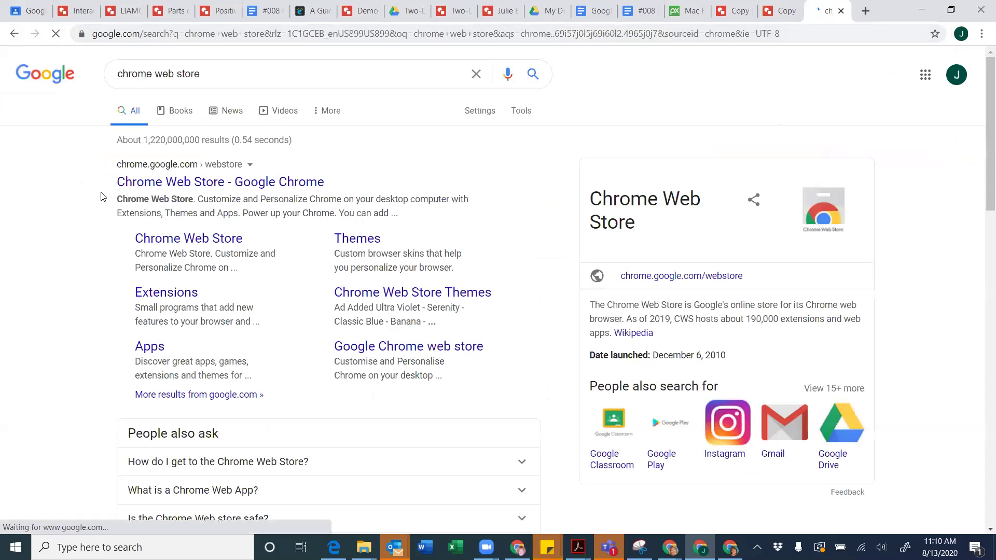
pyautogui.click(167, 190)
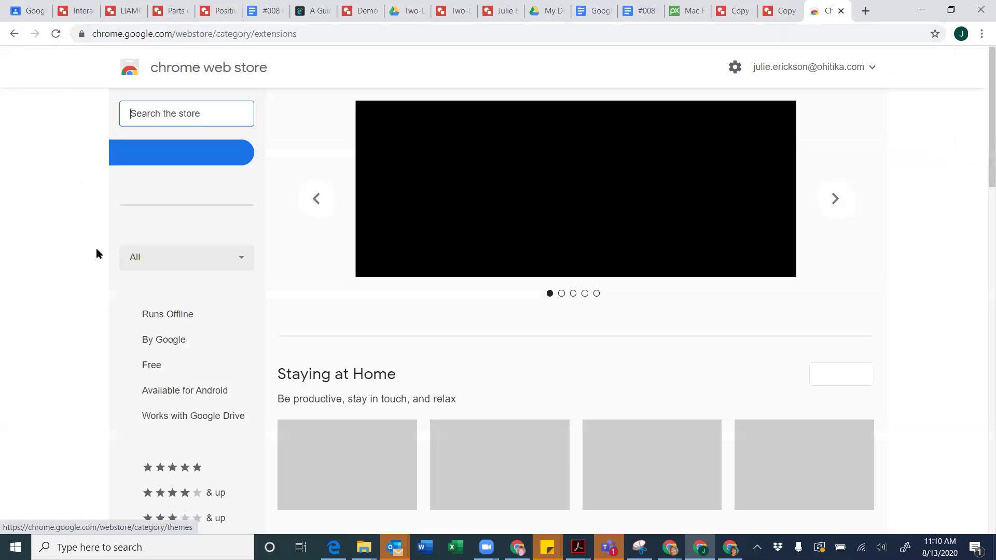
# Browse the extensions in the store's Staying at Home collection
pyautogui.scroll(-2, 335, 251)
pyautogui.scroll(2, 335, 251)
pyautogui.scroll(-3, 311, 260)
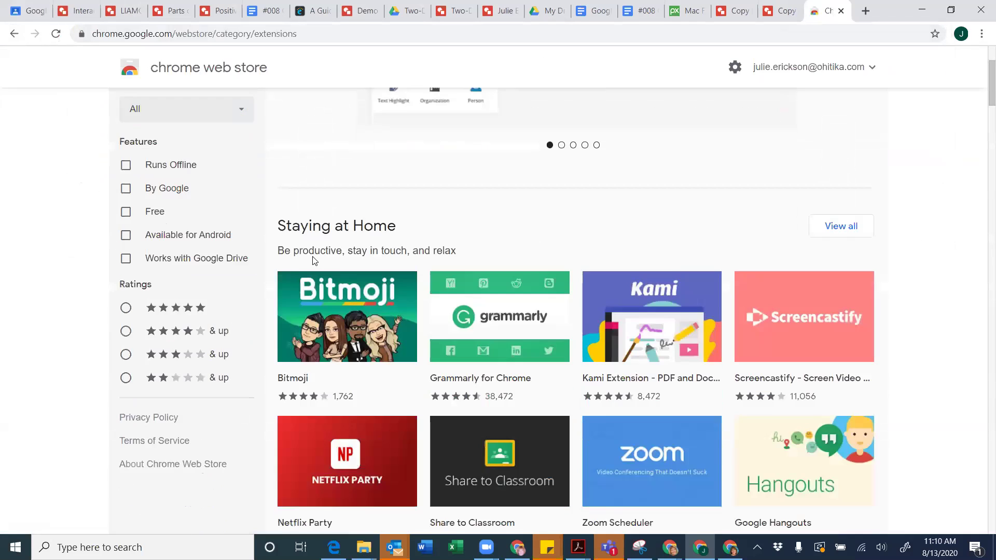
pyautogui.scroll(-4, 315, 260)
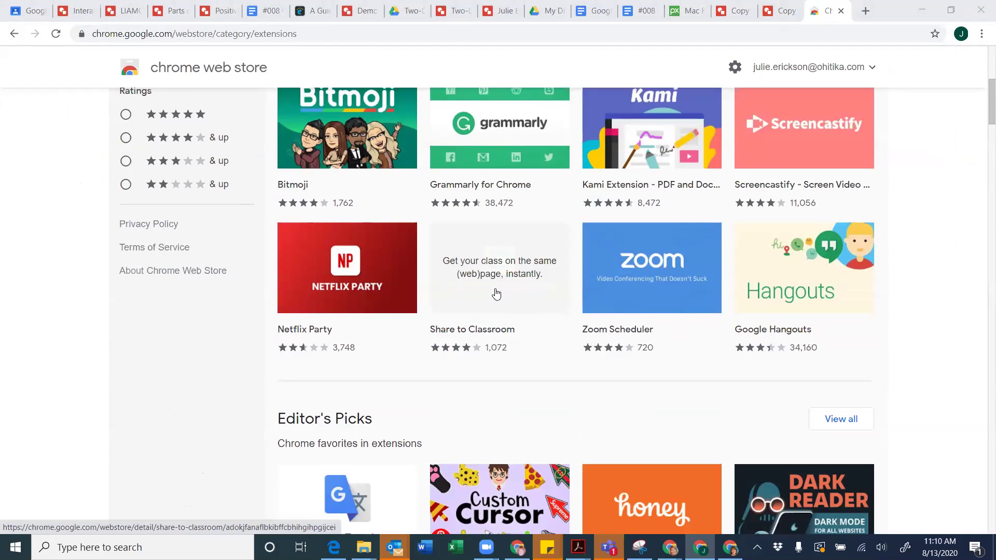
pyautogui.scroll(1, 497, 294)
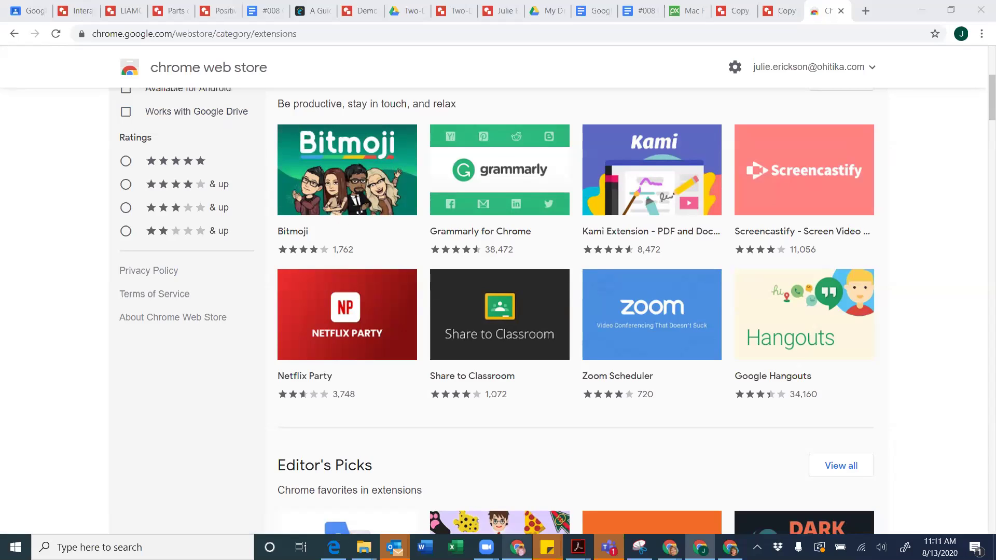
# Switch to the browser window showing Gmail and view the Bitmoji extension's sticker collection on a new blank tab
pyautogui.moveTo(518, 547)
pyautogui.click(521, 519)
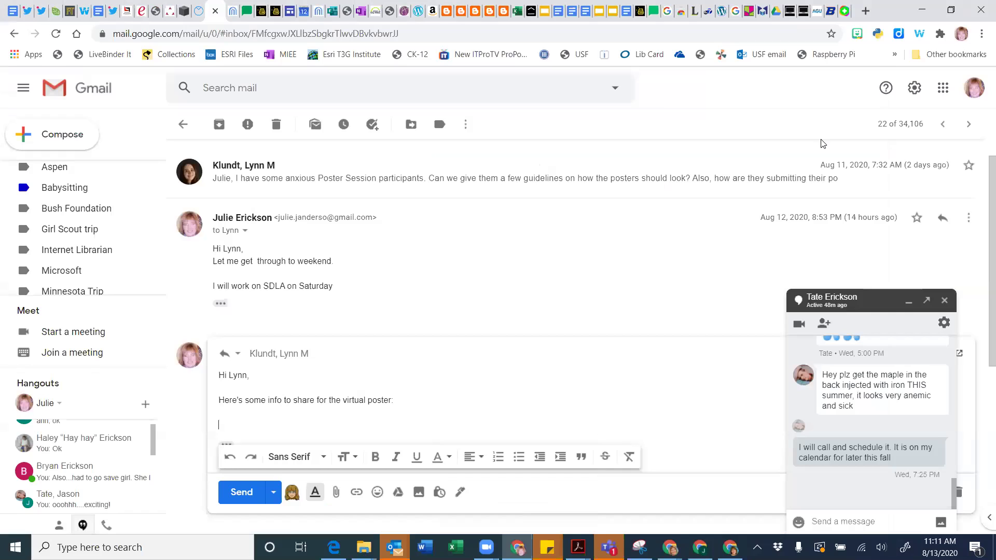
pyautogui.click(856, 34)
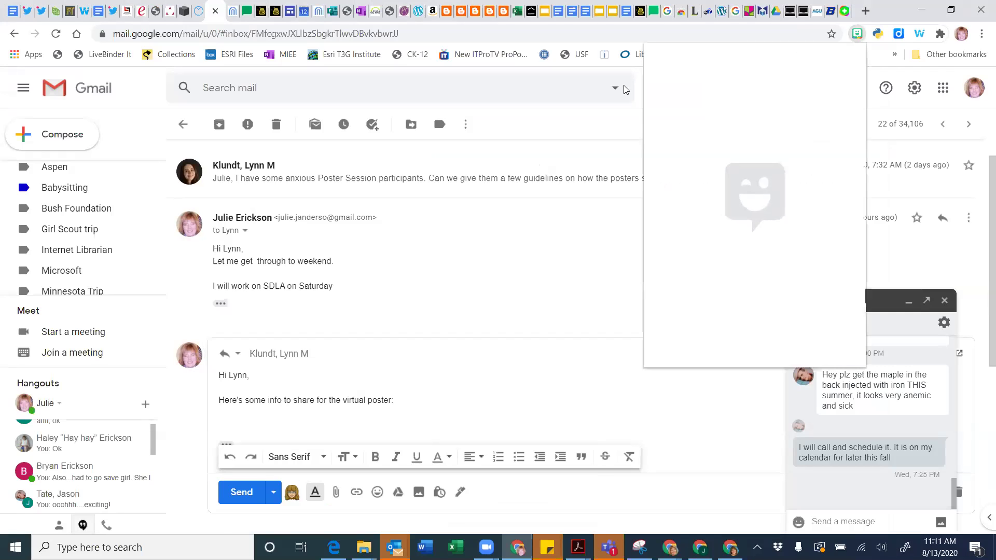
pyautogui.click(866, 11)
pyautogui.click(861, 35)
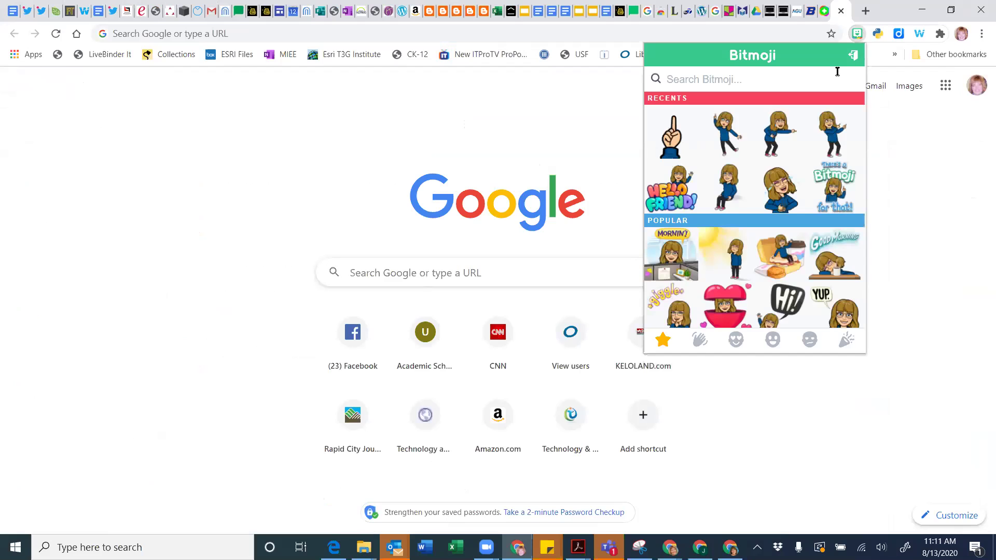
pyautogui.click(579, 136)
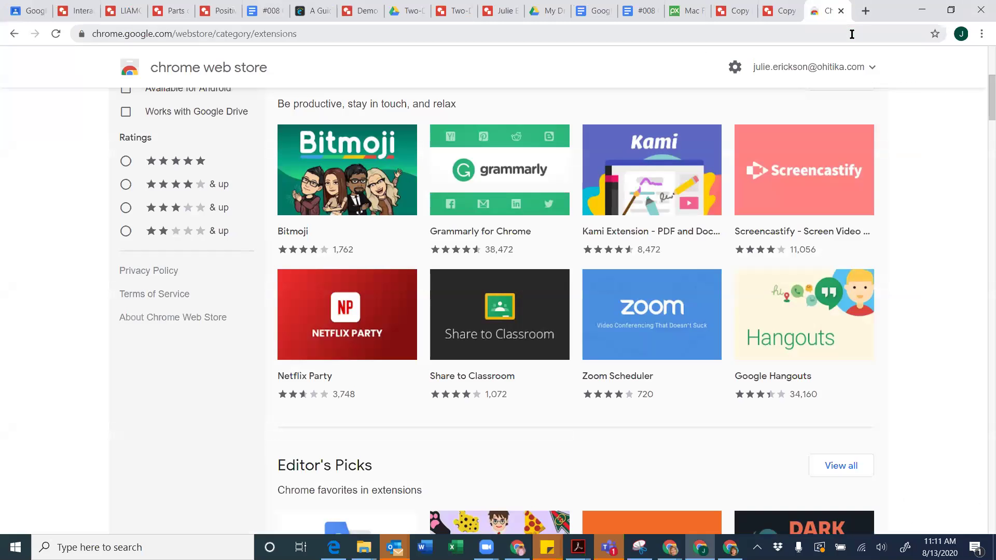
# Open the Grammarly for Chrome page in the web store and examine its preview images, overview and additional information
pyautogui.click(485, 234)
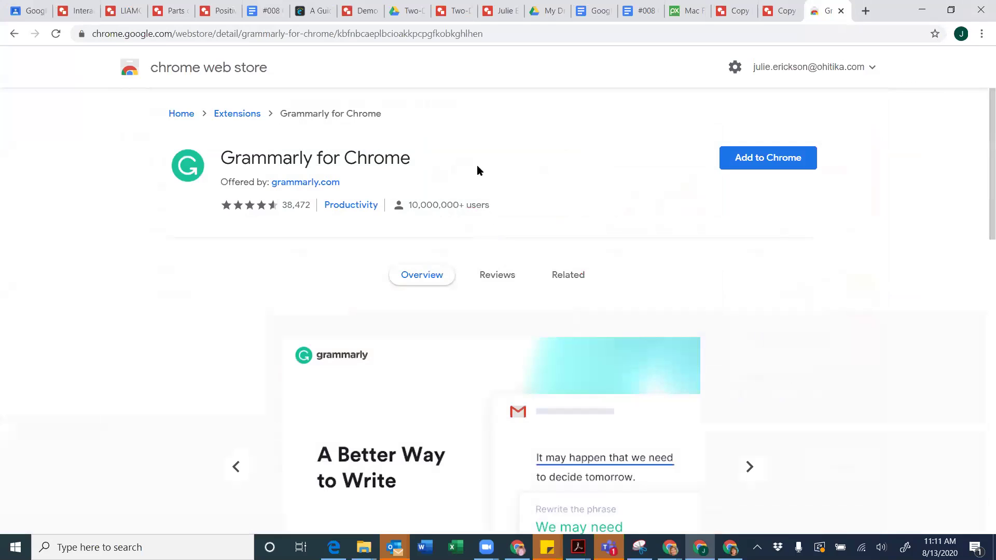
pyautogui.scroll(-1, 349, 307)
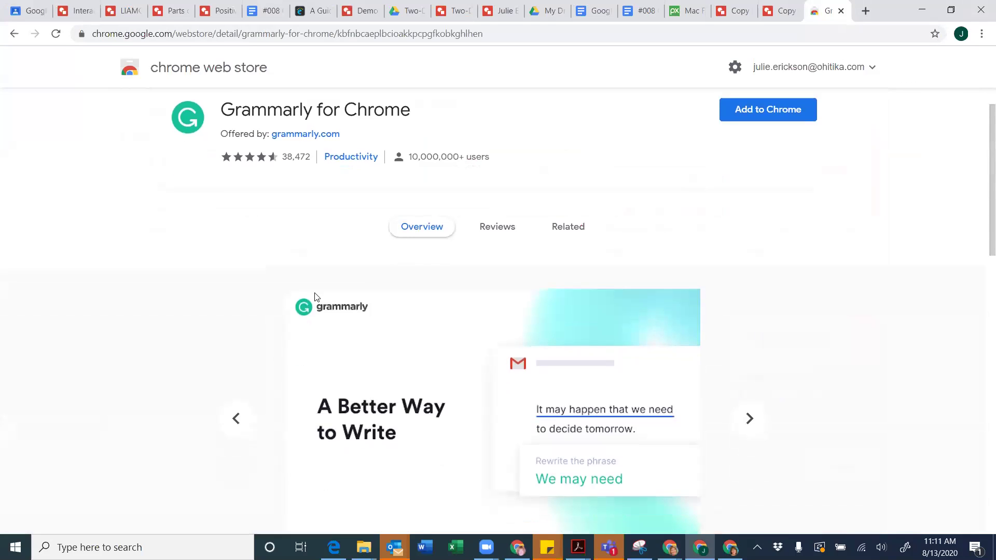
pyautogui.scroll(-1, 172, 282)
pyautogui.scroll(-1, 173, 281)
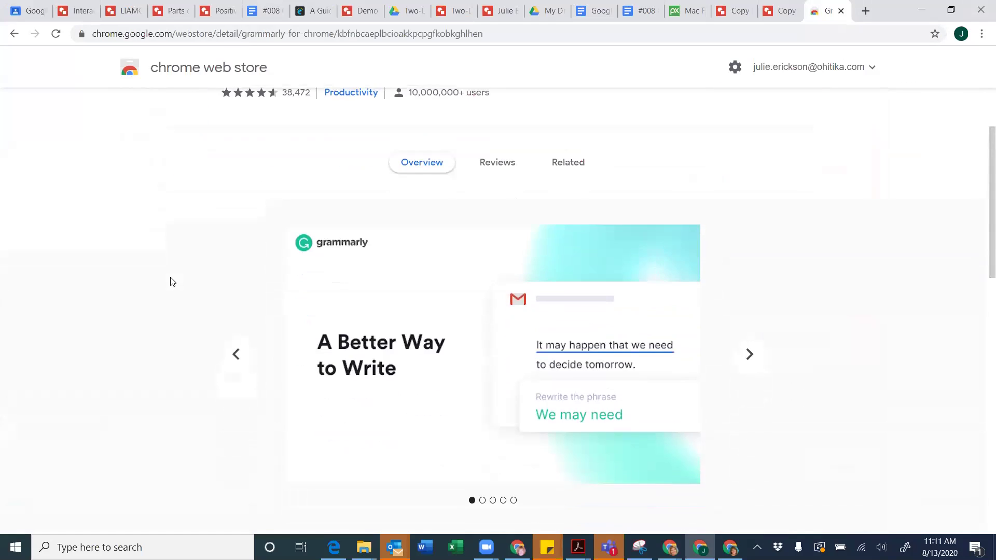
pyautogui.scroll(2, 172, 281)
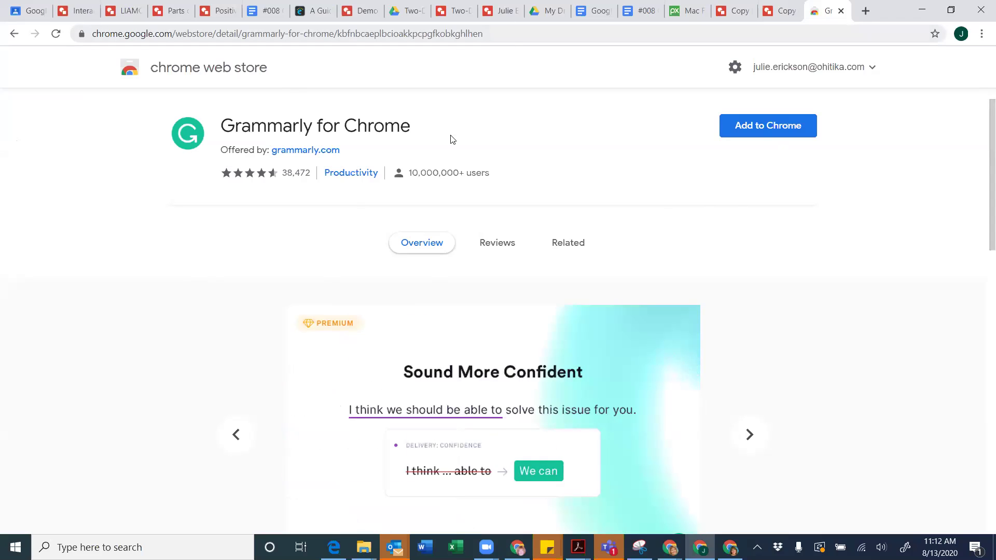
pyautogui.scroll(-5, 285, 273)
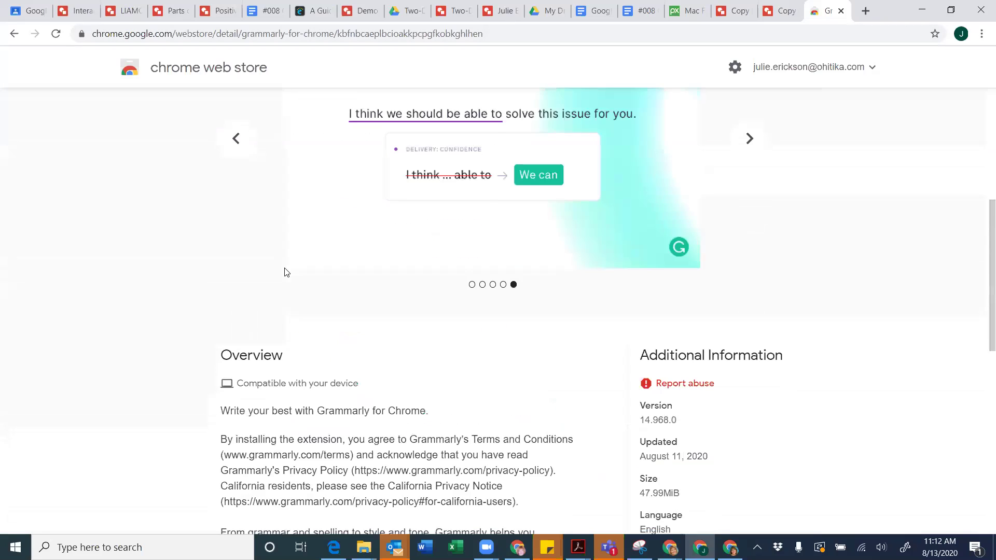
pyautogui.scroll(-3, 286, 272)
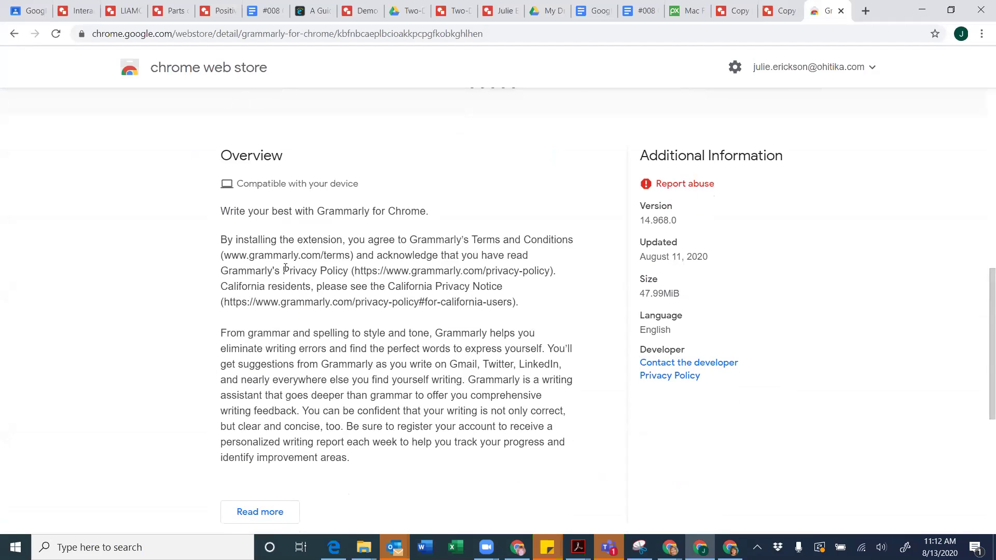
pyautogui.scroll(-2, 286, 268)
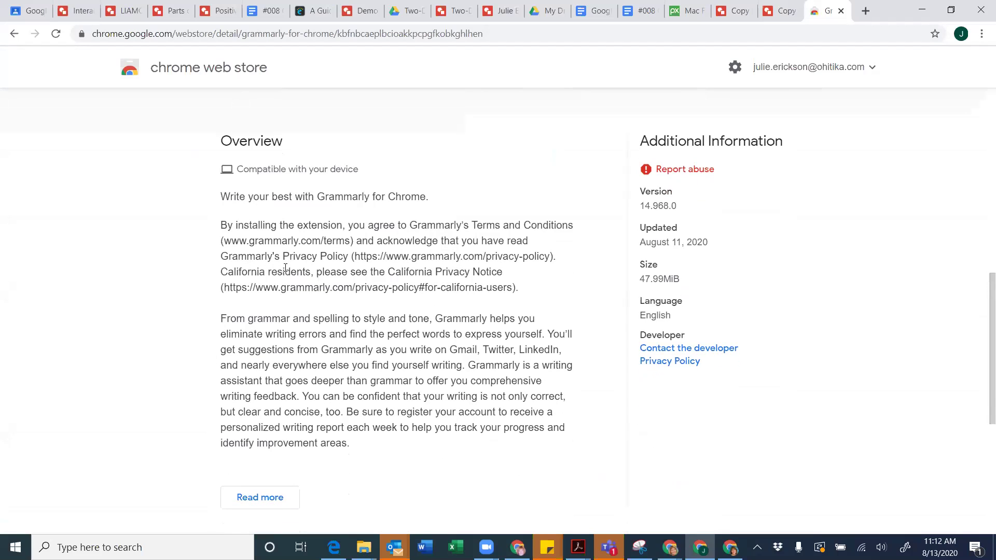
pyautogui.scroll(-3, 285, 268)
pyautogui.scroll(5, 285, 268)
pyautogui.scroll(7, 286, 268)
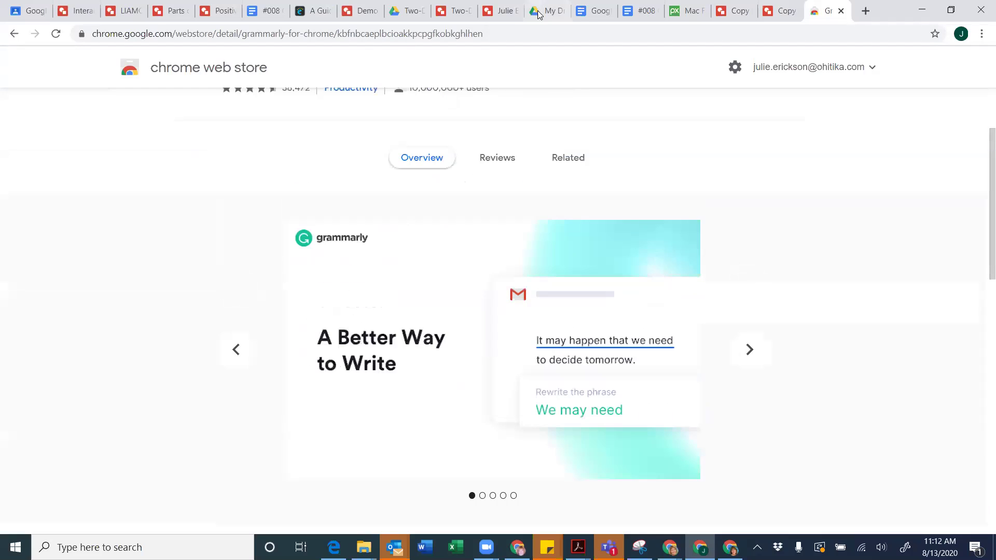
# Copy the Grammarly page's link and enter "Grammerly:" followed by it as a class comment on the Google Add-ons post in Google Classroom
pyautogui.click(509, 35)
pyautogui.hotkey('ctrl', 'c')
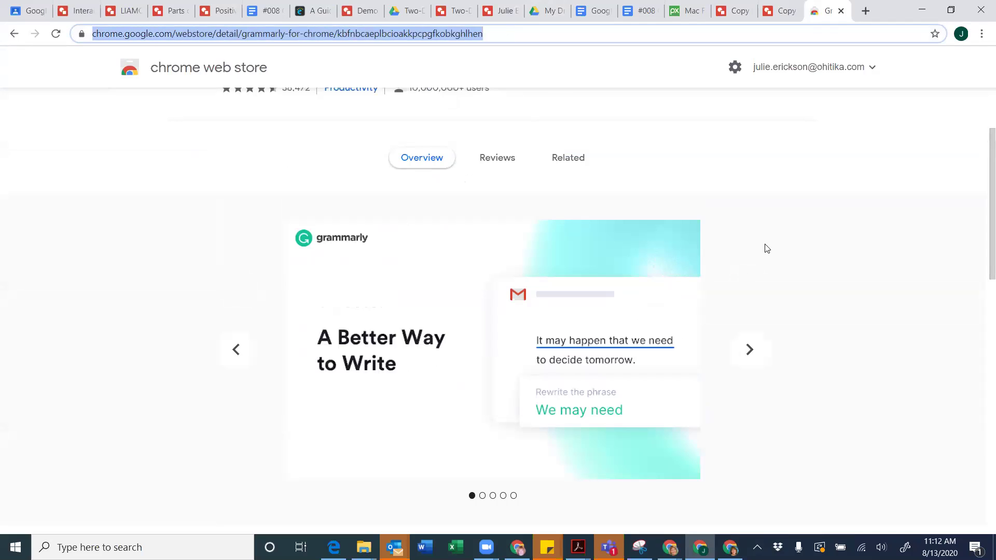
pyautogui.click(30, 16)
pyautogui.click(365, 357)
pyautogui.write('Gram')
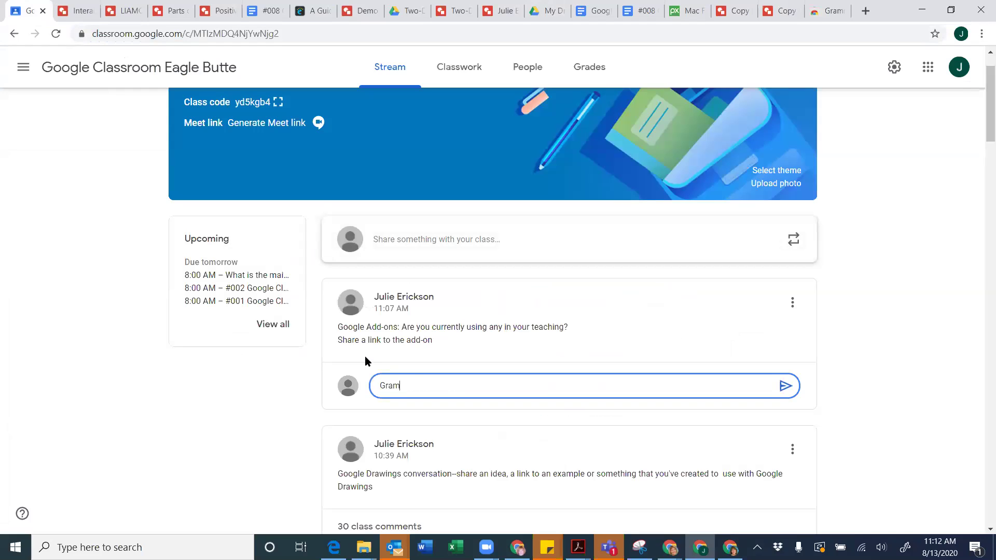
pyautogui.write('merly:')
pyautogui.hotkey('ctrl', 'v')
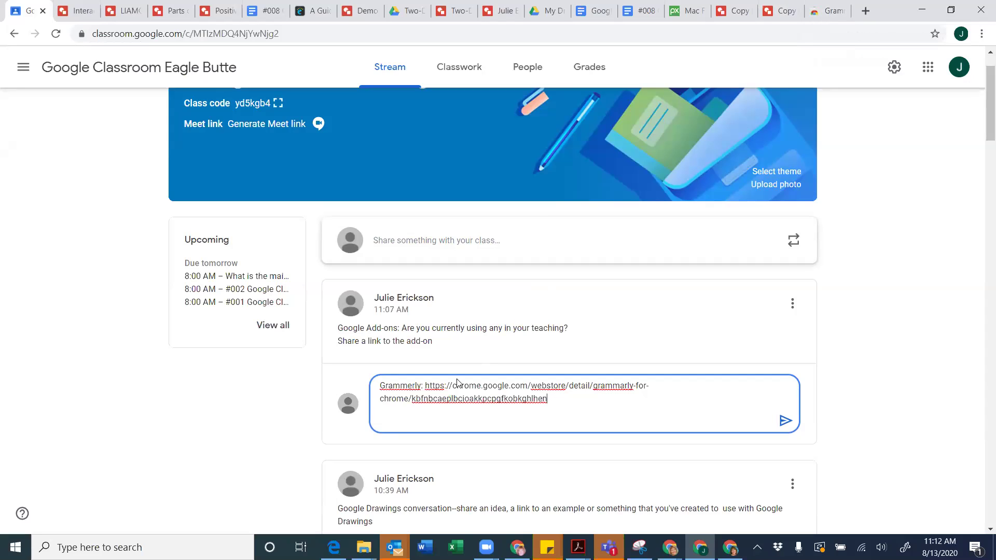
# Correct the spelling in the comment to "Grammarly" and post it on the Google Add-ons post
pyautogui.press('BackSpace')
pyautogui.write('a')
pyautogui.press('Return')
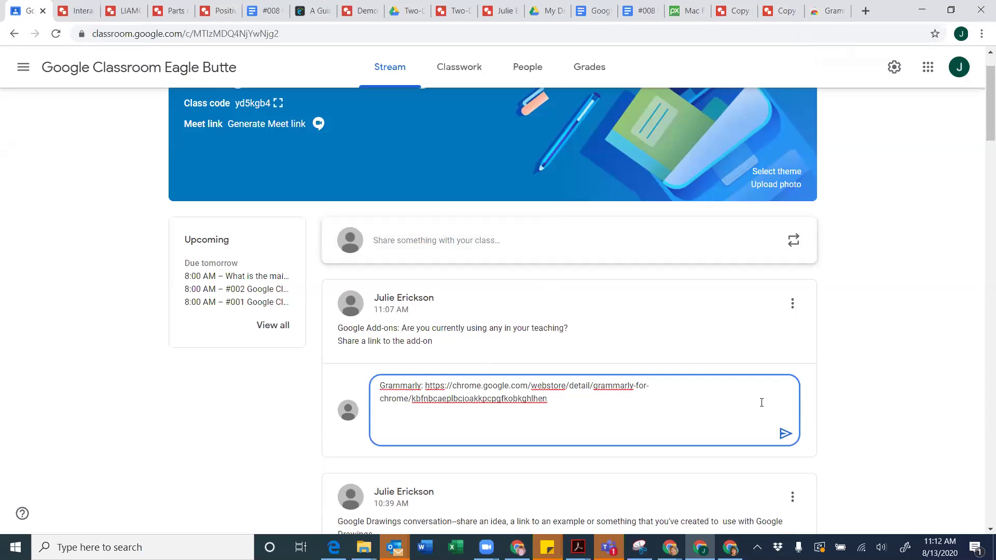
pyautogui.click(787, 436)
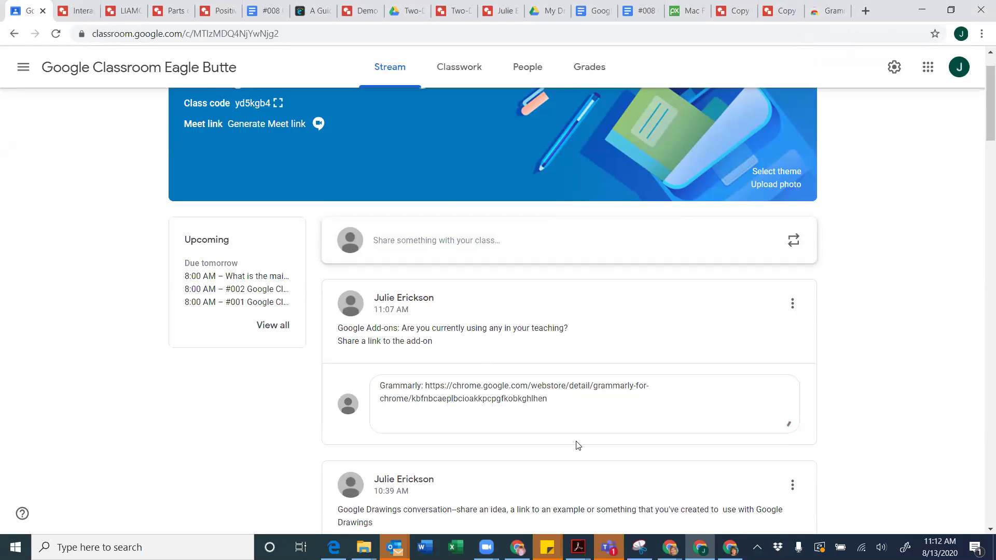
pyautogui.scroll(-3, 577, 445)
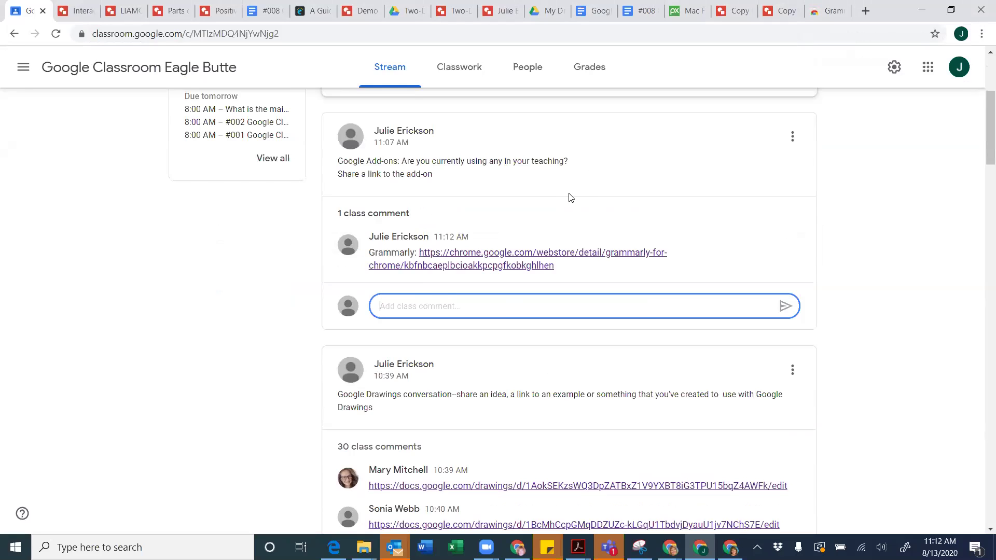
pyautogui.scroll(1, 570, 197)
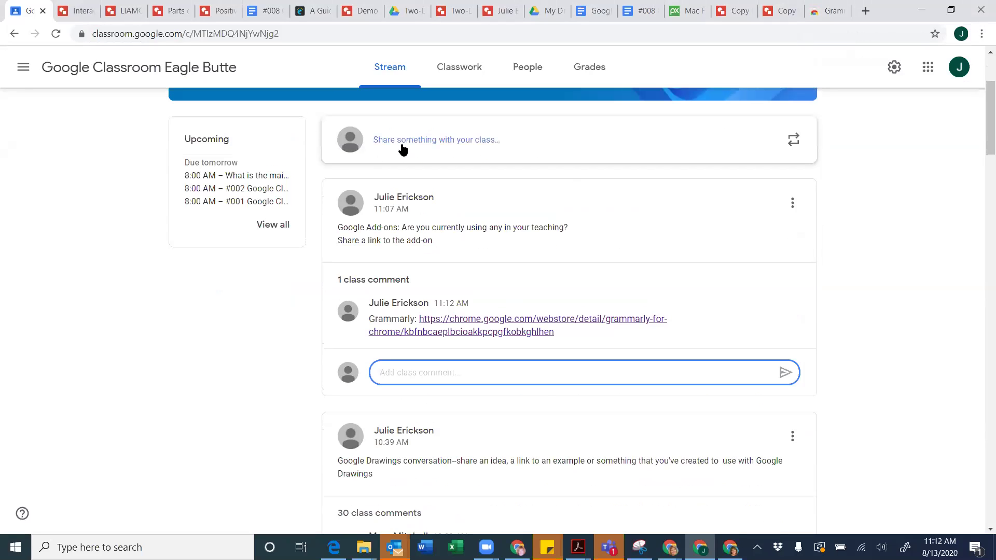
# Open the Kami Extension page from the web store's extensions list and examine its preview images and overview
pyautogui.click(828, 13)
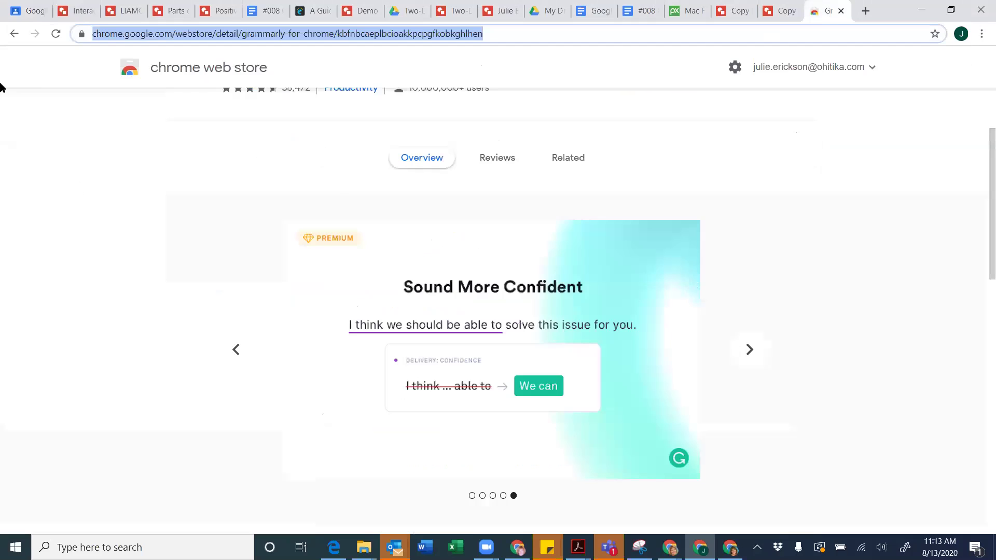
pyautogui.click(14, 39)
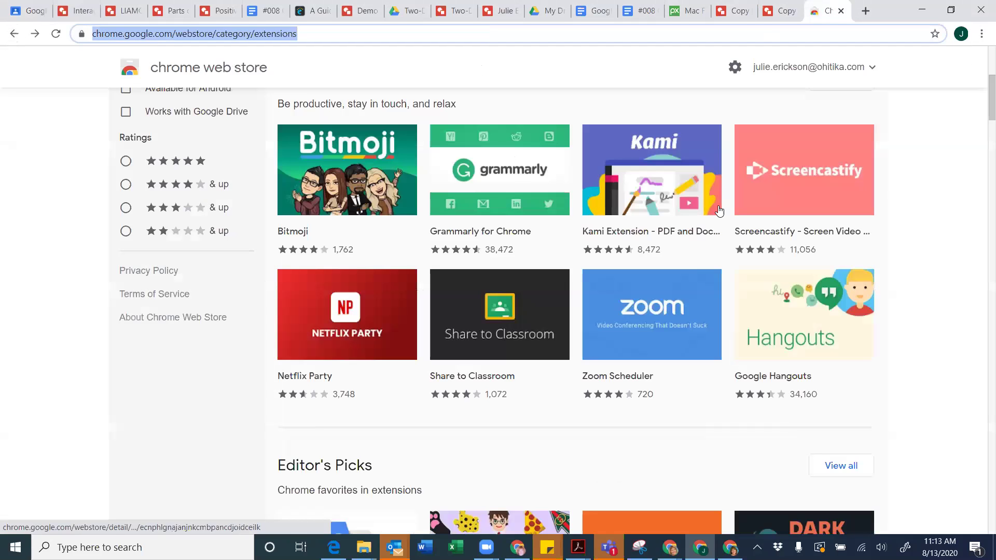
pyautogui.moveTo(643, 192)
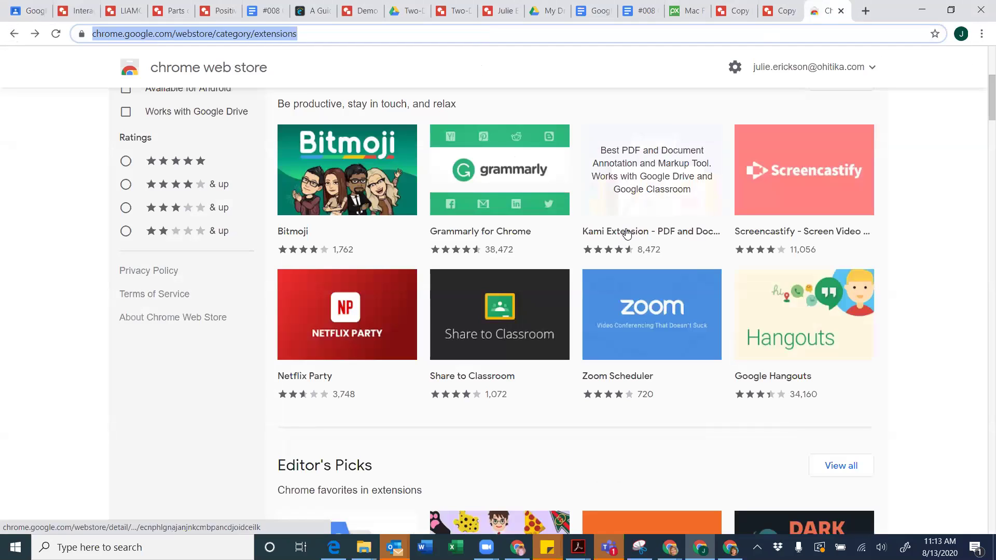
pyautogui.click(634, 202)
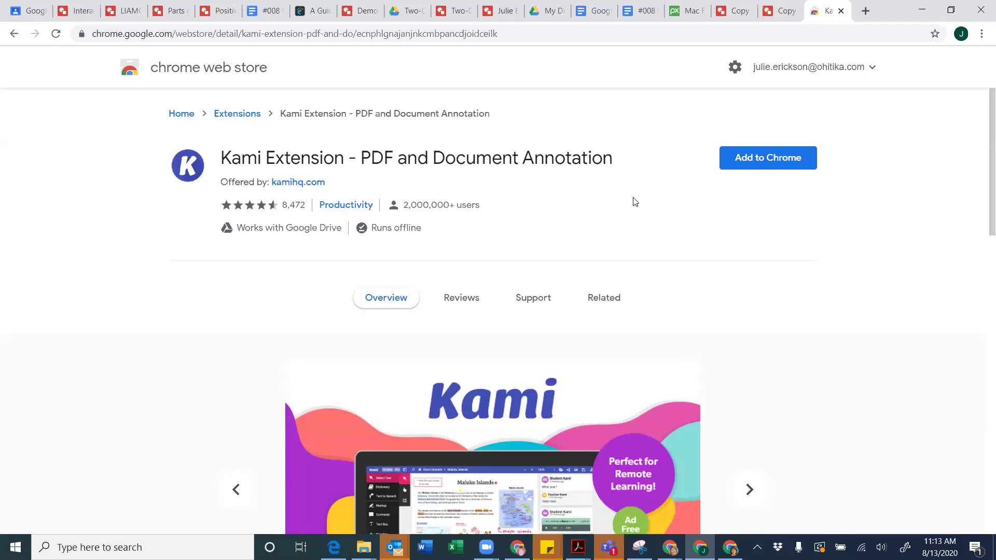
pyautogui.scroll(-1, 136, 258)
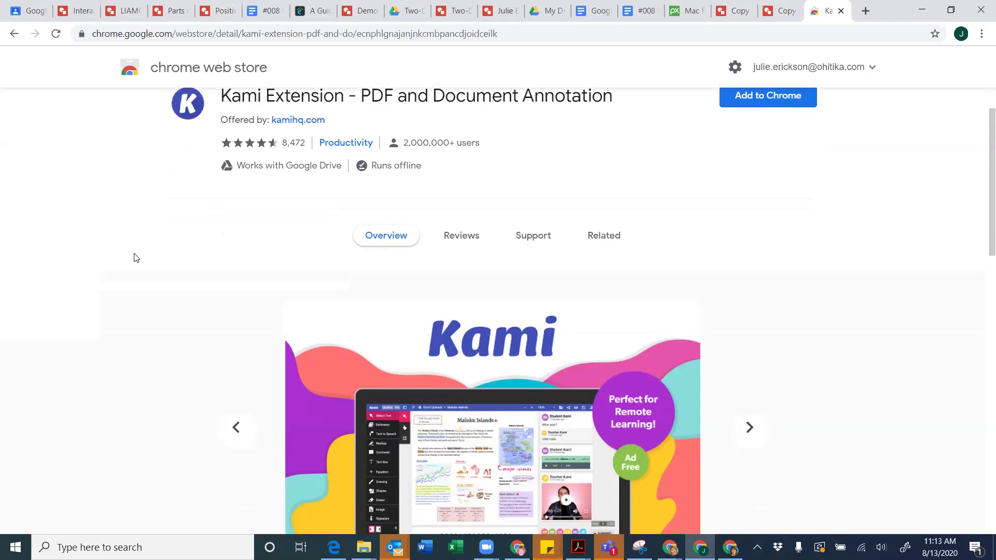
pyautogui.scroll(-2, 136, 258)
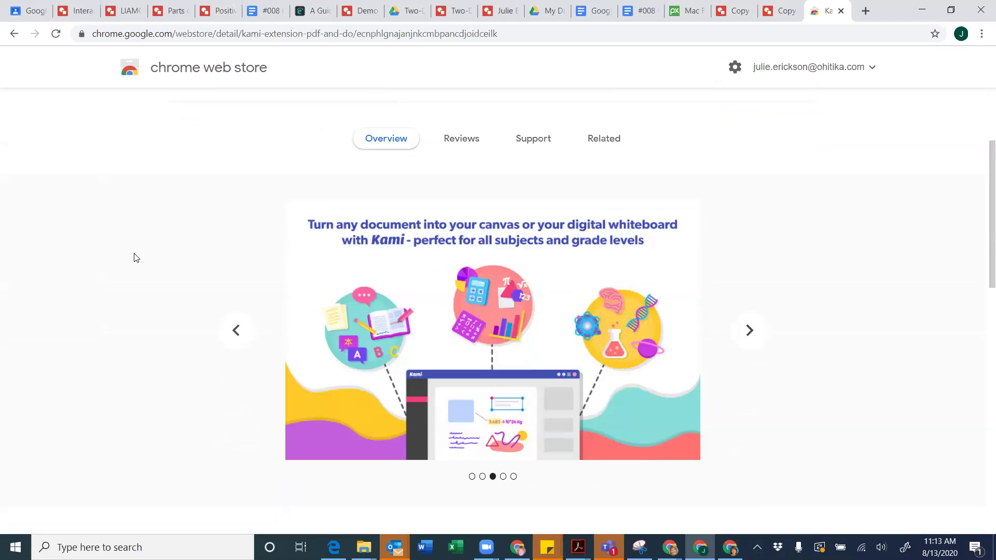
pyautogui.scroll(-3, 136, 258)
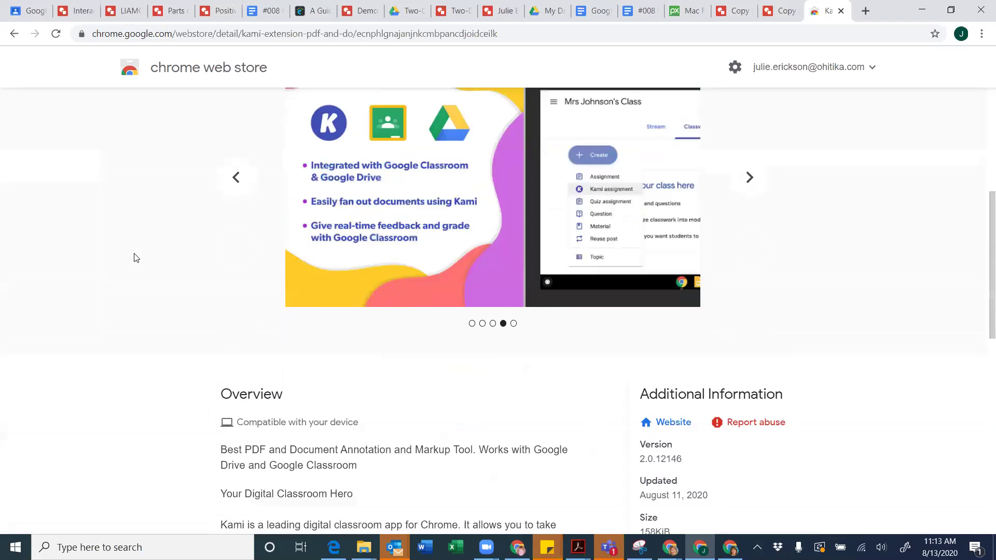
pyautogui.scroll(6, 136, 258)
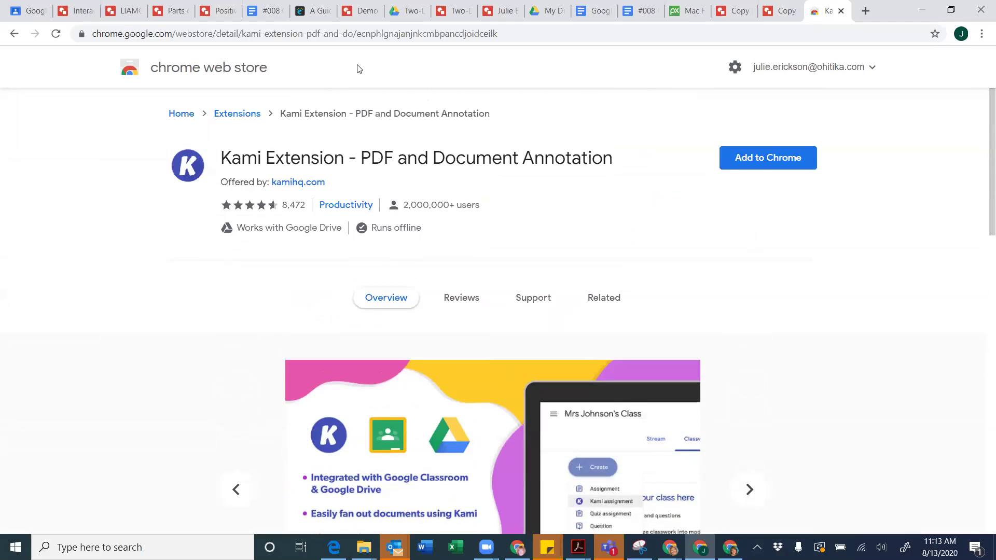
# Copy the Kami page's link and post it, preceded by "Kami:", as a class comment on the Google Add-ons post in Google Classroom
pyautogui.click(516, 38)
pyautogui.hotkey('ctrl', 'c')
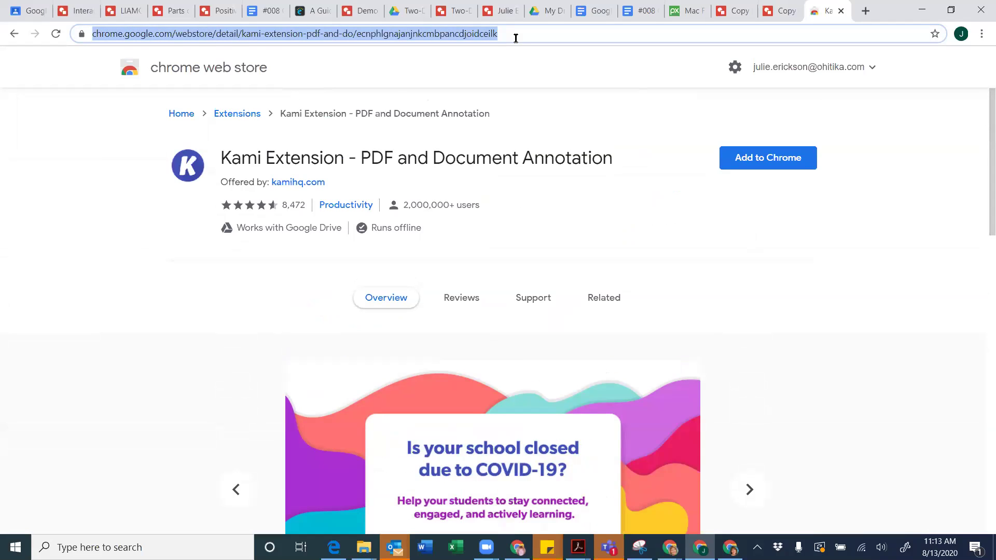
pyautogui.click(23, 11)
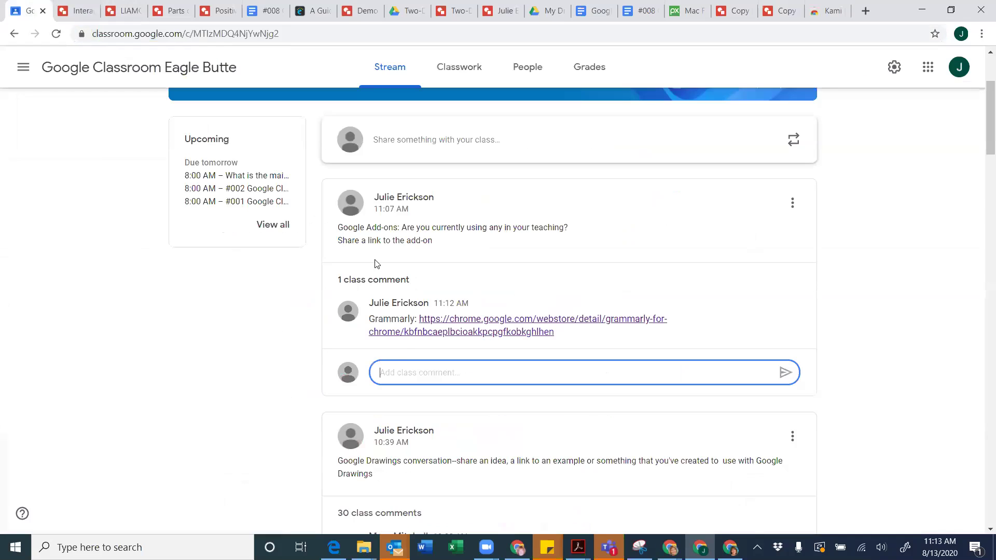
pyautogui.write('Kami:')
pyautogui.hotkey('ctrl', 'v')
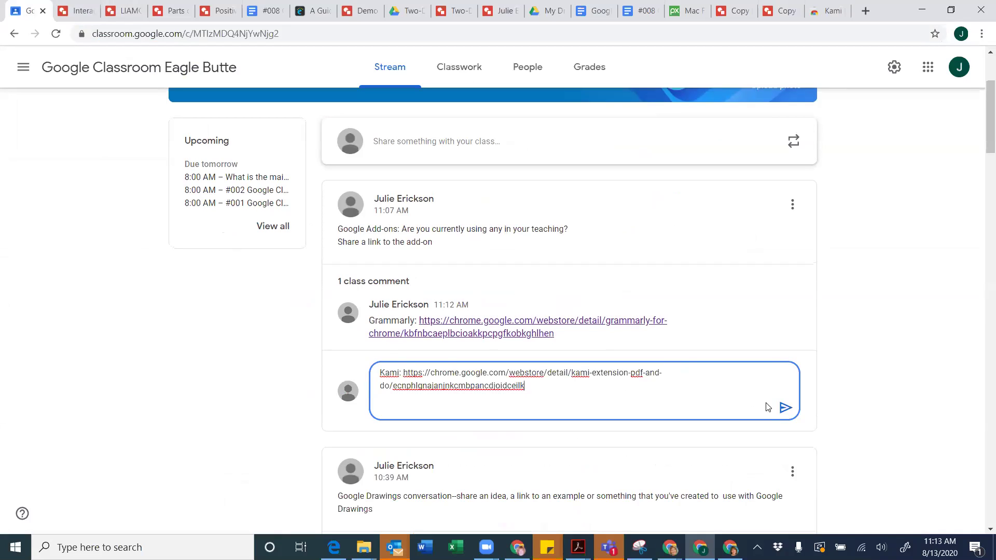
pyautogui.click(785, 408)
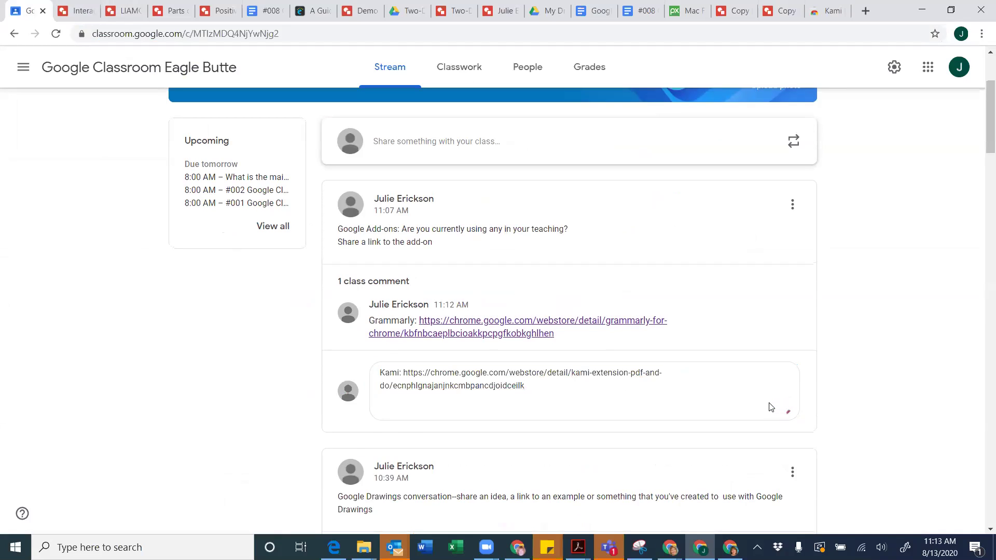
pyautogui.click(358, 281)
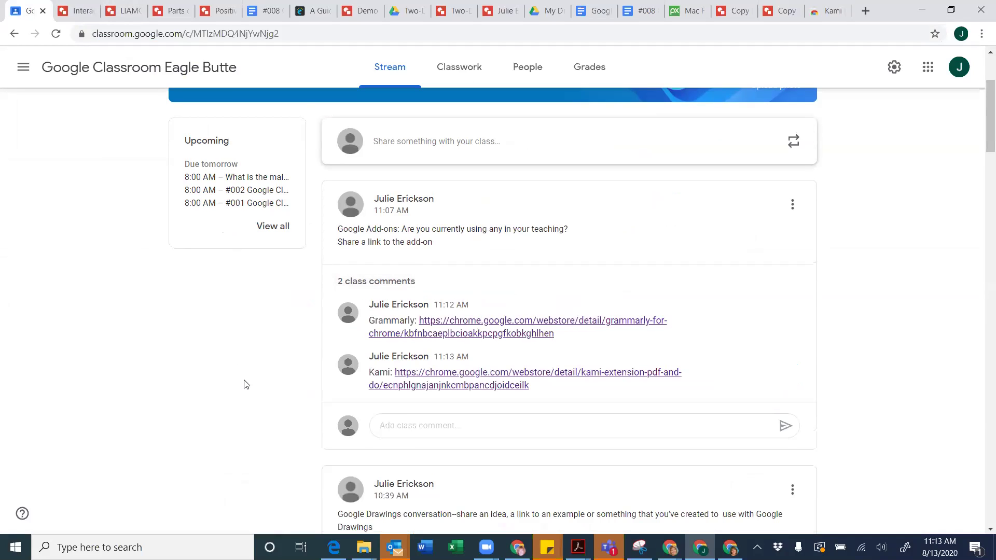
pyautogui.scroll(-1, 246, 384)
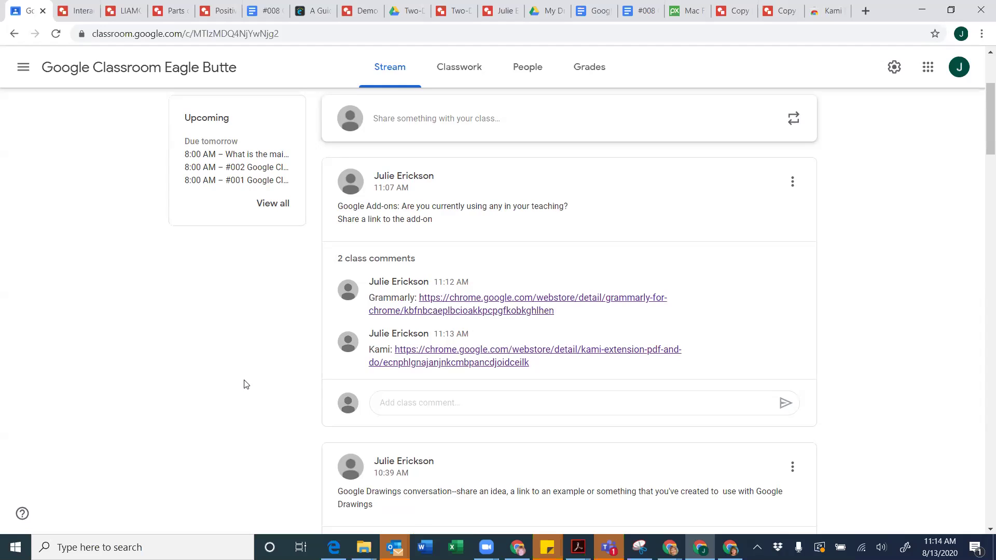
# Return to the web store's extensions list, open the Screencastify page and examine its preview images and overview
pyautogui.click(826, 13)
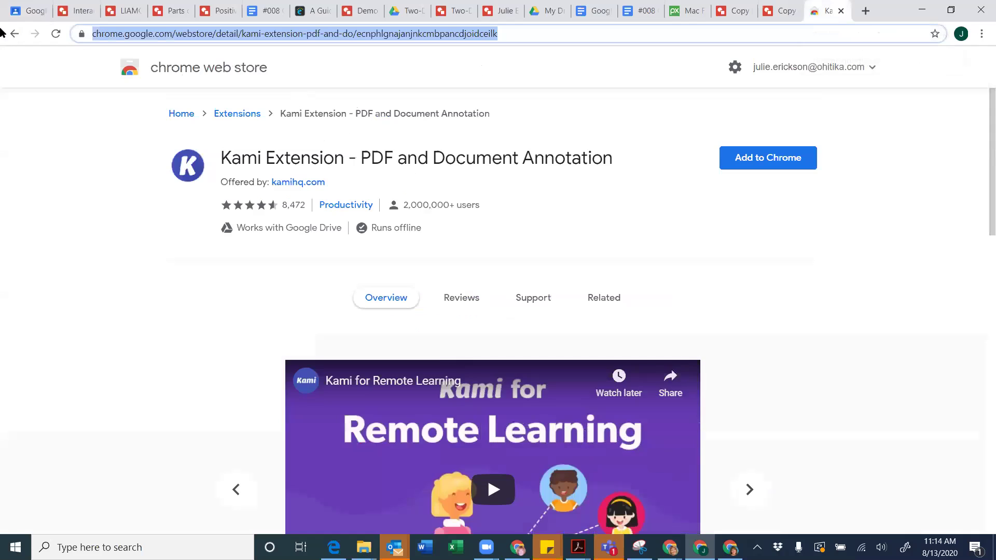
pyautogui.click(14, 33)
pyautogui.scroll(-1, 32, 222)
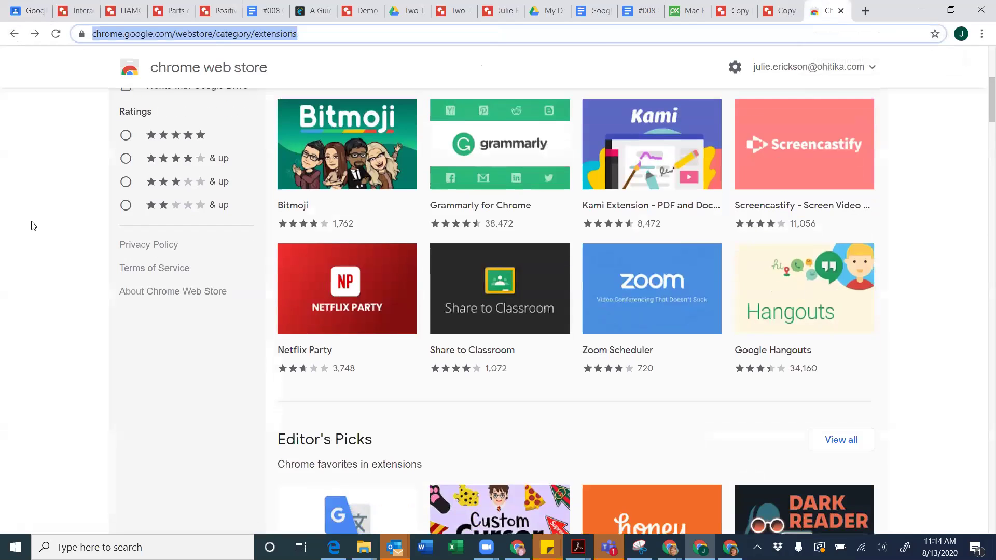
pyautogui.moveTo(788, 140)
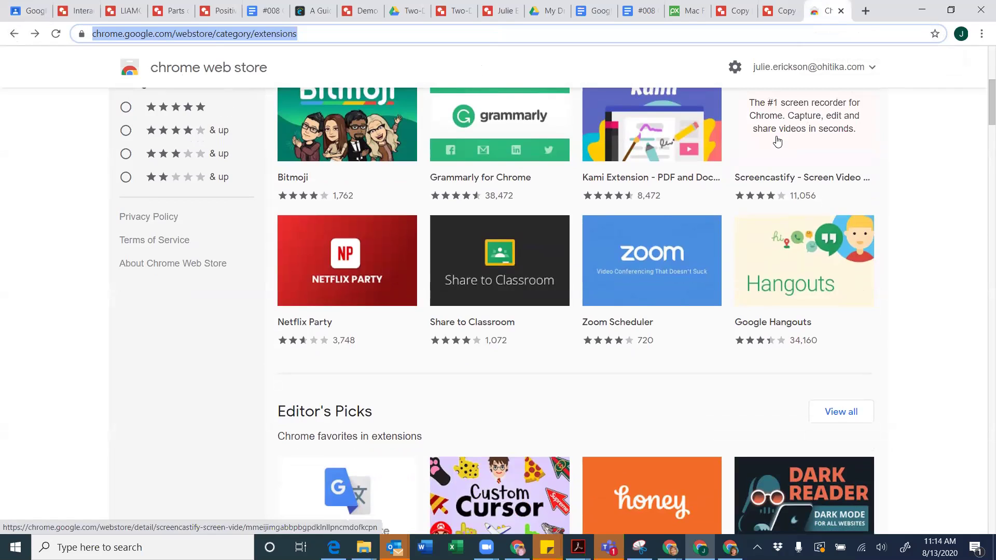
pyautogui.click(803, 118)
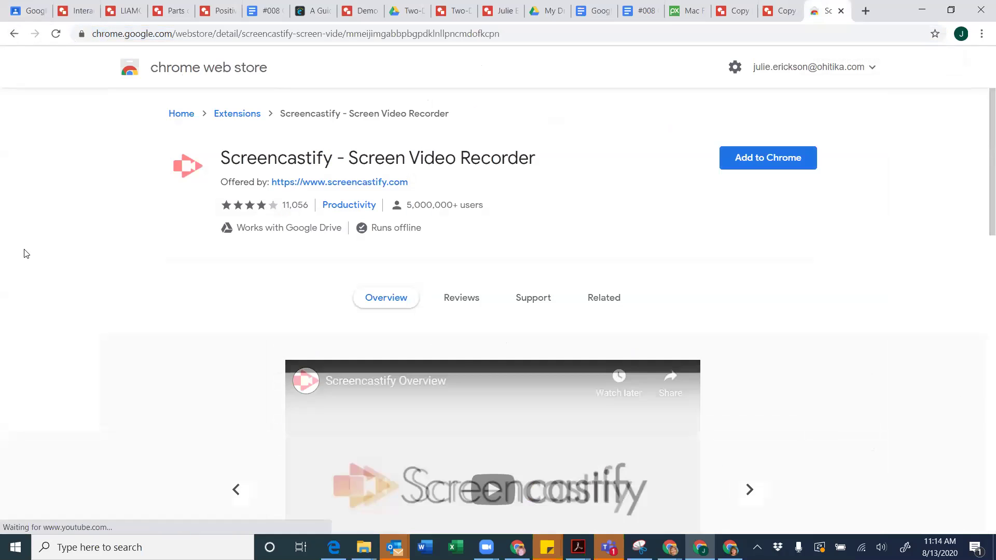
pyautogui.scroll(-3, 26, 253)
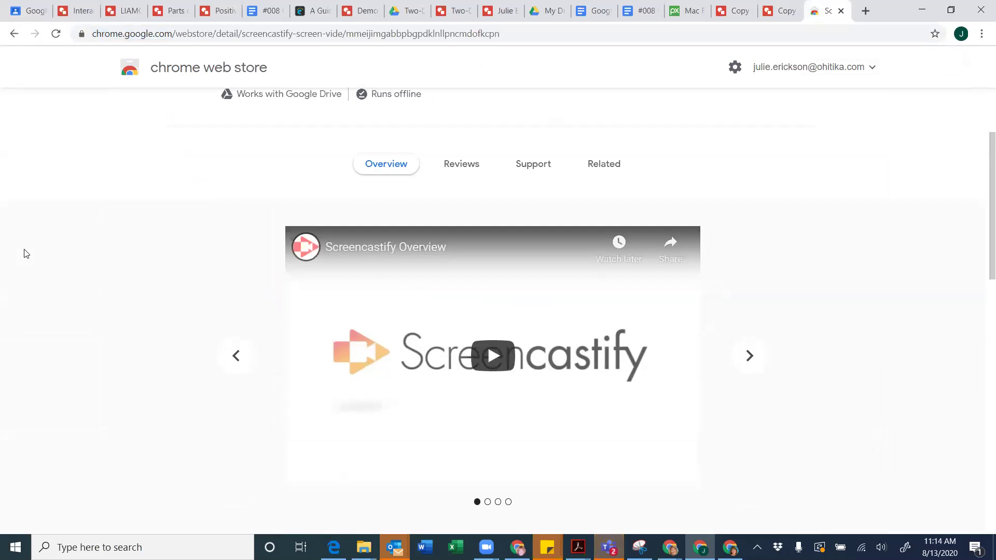
pyautogui.scroll(-4, 26, 254)
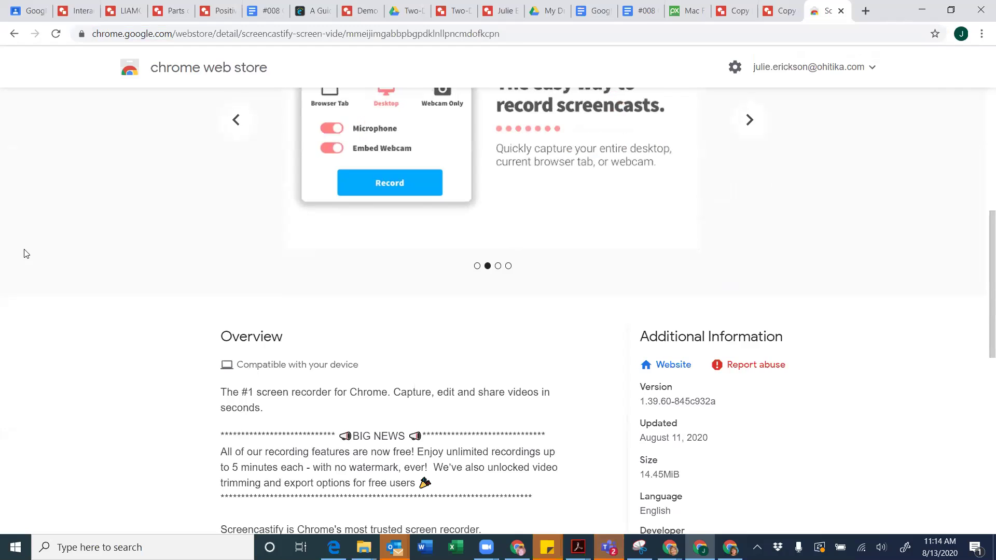
pyautogui.scroll(4, 26, 253)
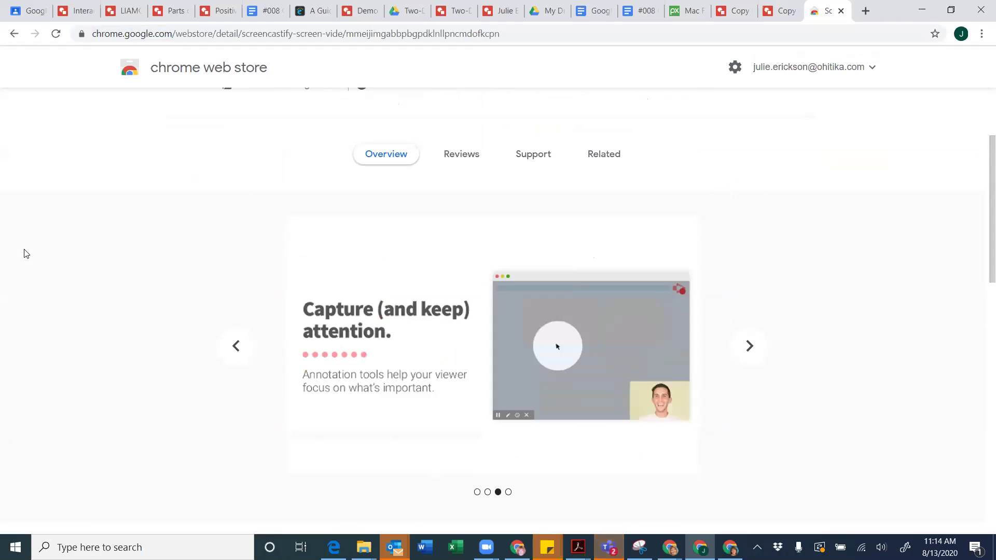
pyautogui.scroll(-1, 26, 254)
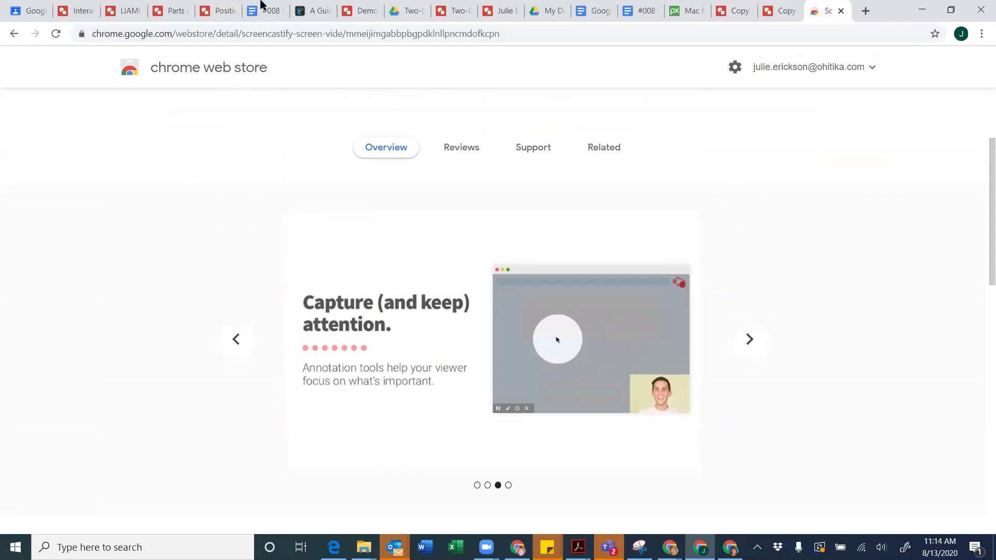
# Copy the Screencastify page's link and post it, preceded by "Screencastify:", as a class comment on the Google Add-ons post in Google Classroom
pyautogui.click(526, 32)
pyautogui.hotkey('ctrl', 'c')
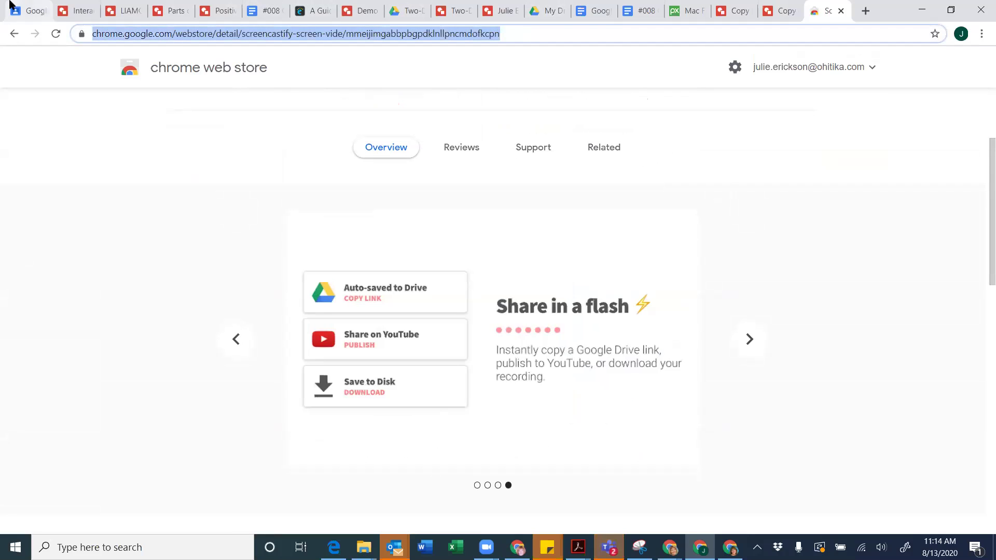
pyautogui.click(31, 12)
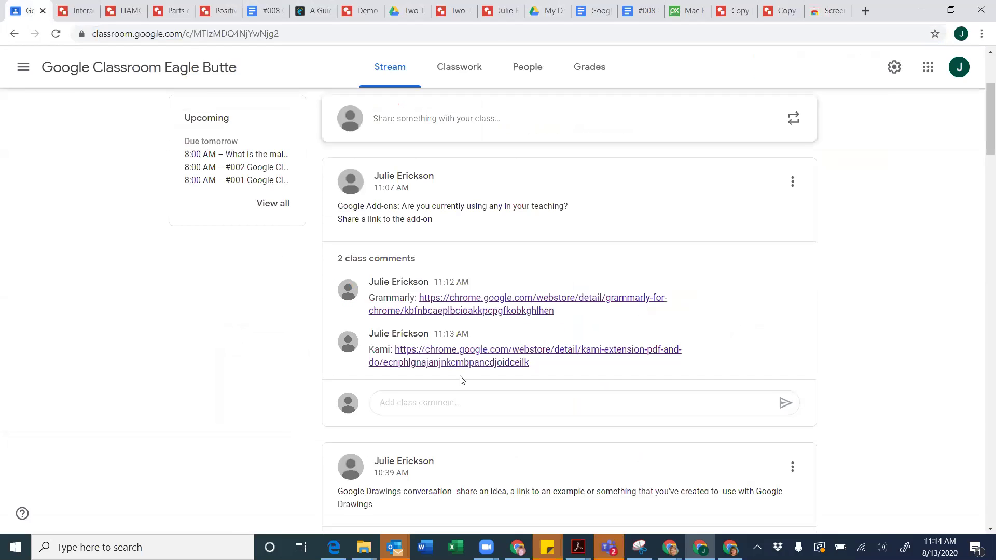
pyautogui.click(460, 378)
pyautogui.write('S')
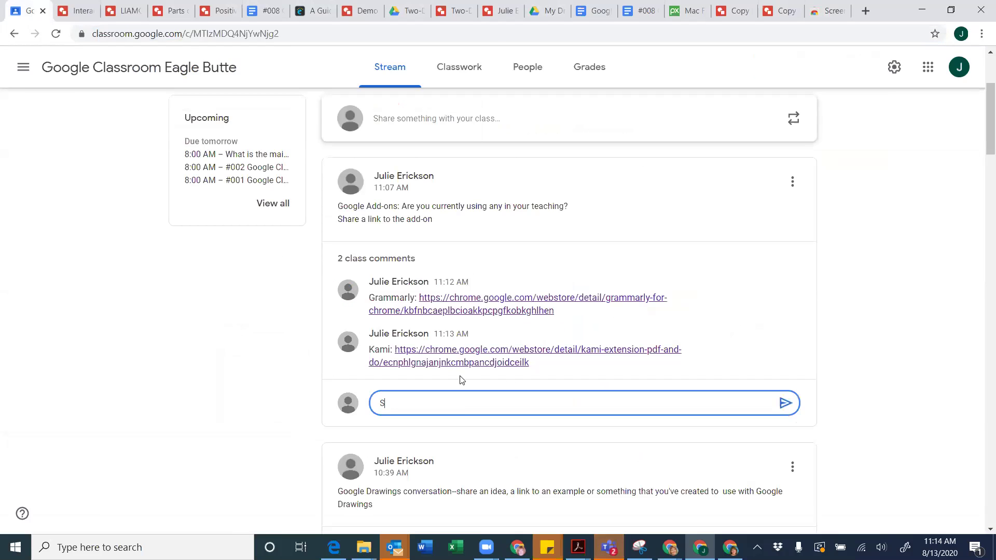
pyautogui.write('creencastify:')
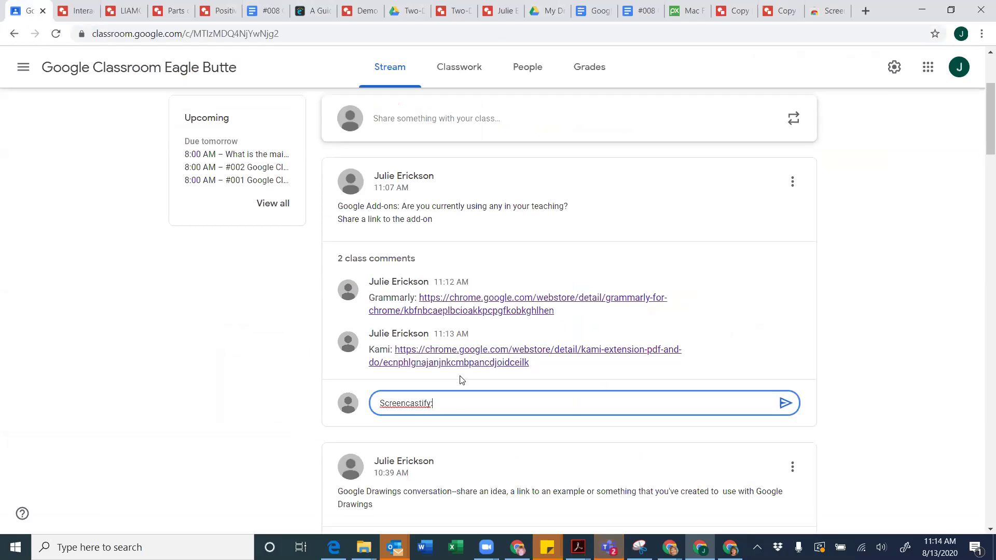
pyautogui.hotkey('ctrl', 'v')
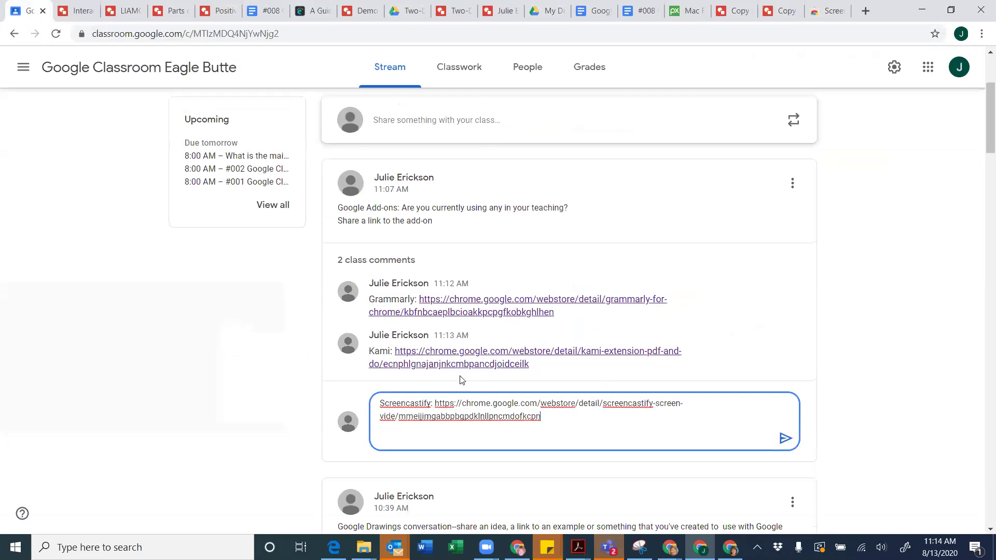
pyautogui.click(784, 439)
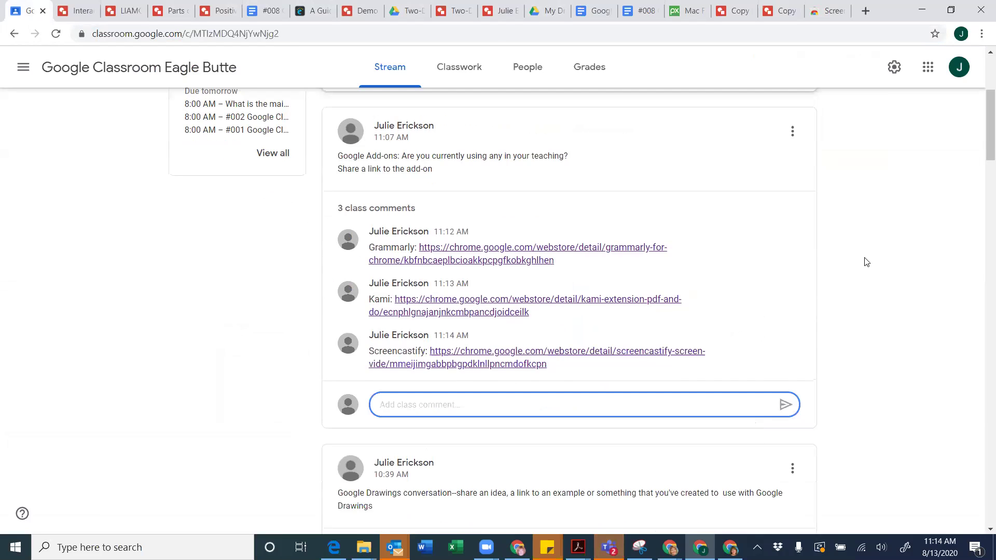
# Return to the web store's extensions list and examine its featured extensions and the available categories
pyautogui.click(827, 13)
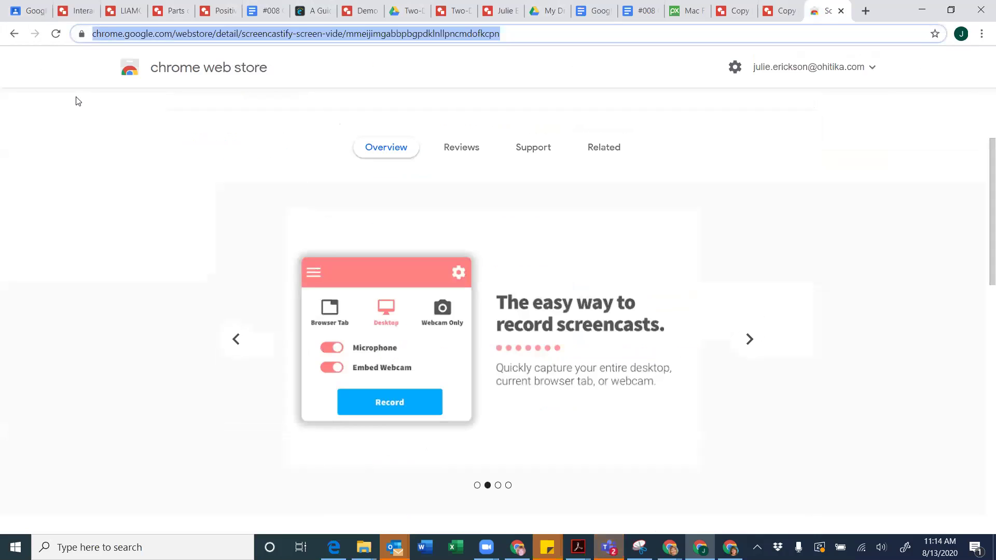
pyautogui.click(12, 34)
pyautogui.scroll(-3, 43, 241)
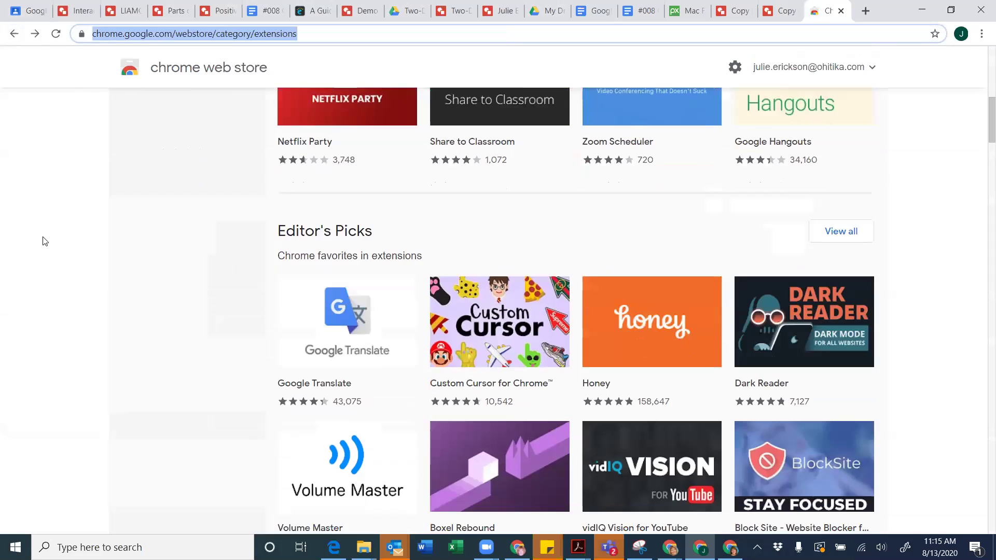
pyautogui.scroll(5, 44, 242)
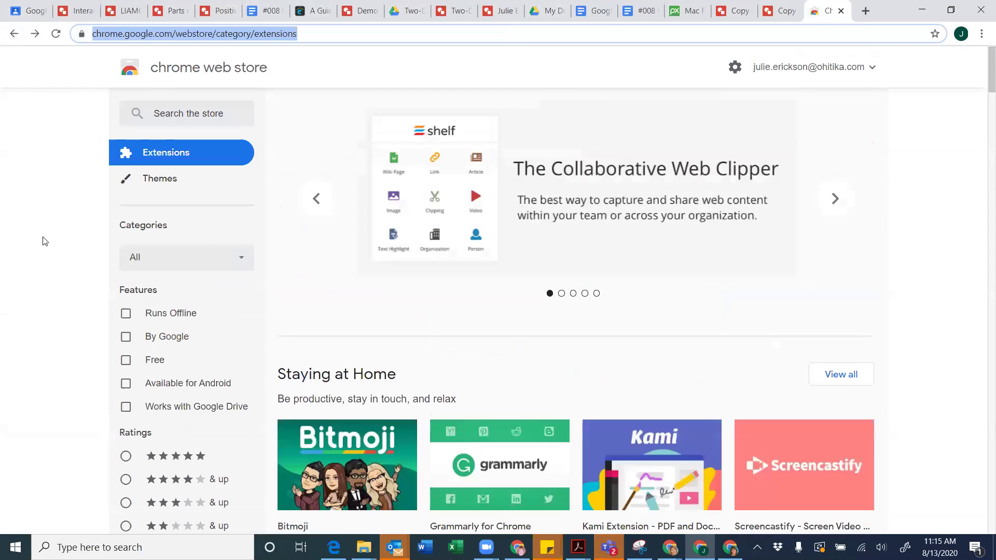
pyautogui.click(178, 114)
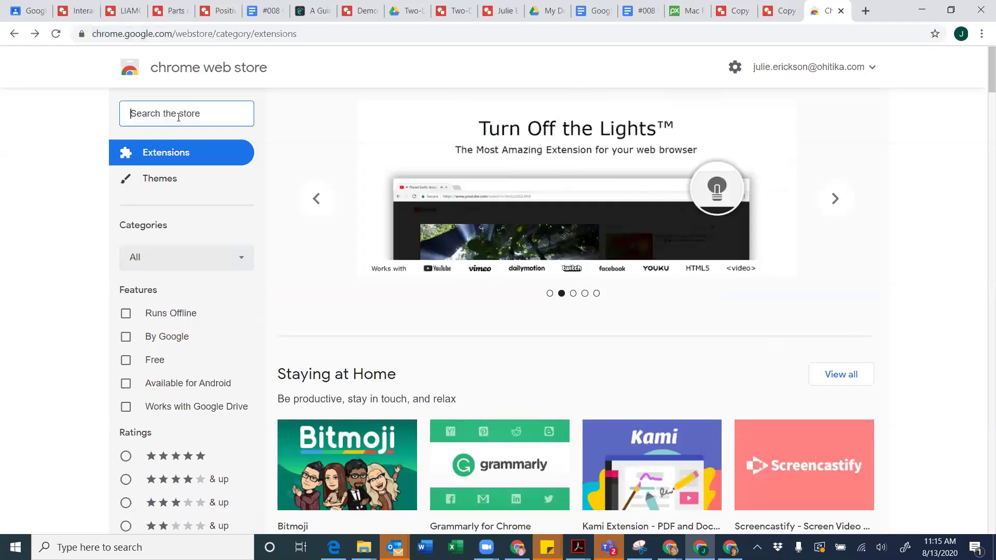
pyautogui.click(149, 256)
pyautogui.scroll(-1, 164, 332)
pyautogui.scroll(-4, 163, 332)
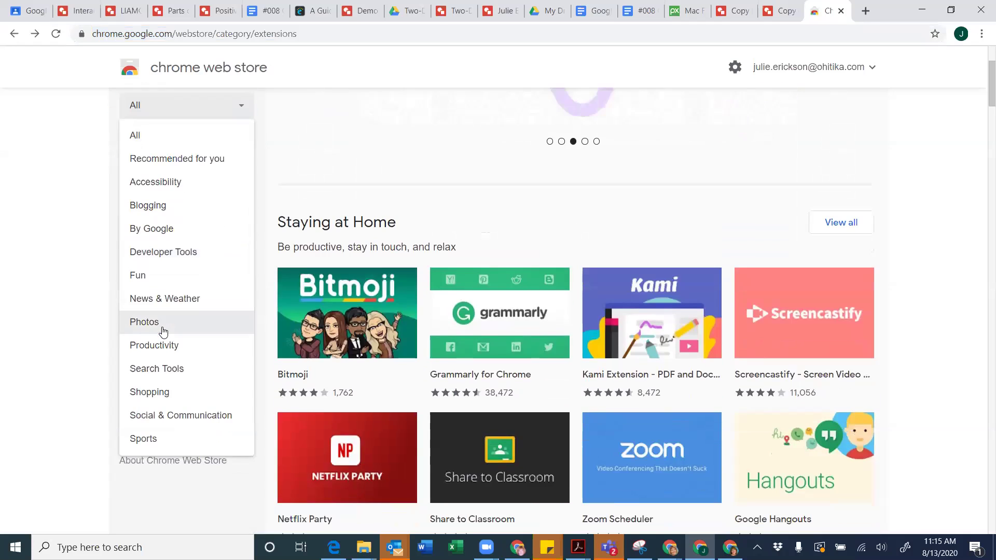
pyautogui.scroll(-1, 164, 332)
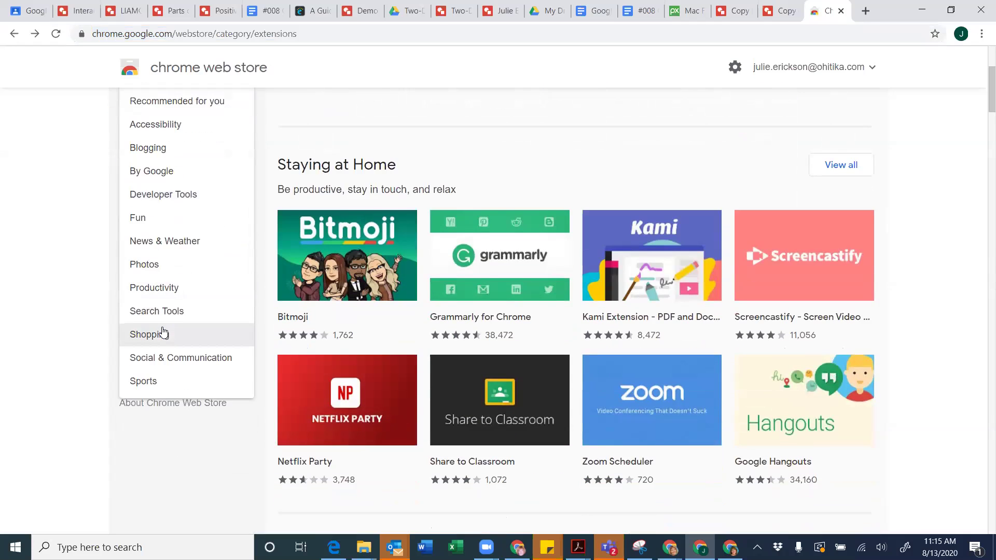
pyautogui.scroll(-1, 163, 333)
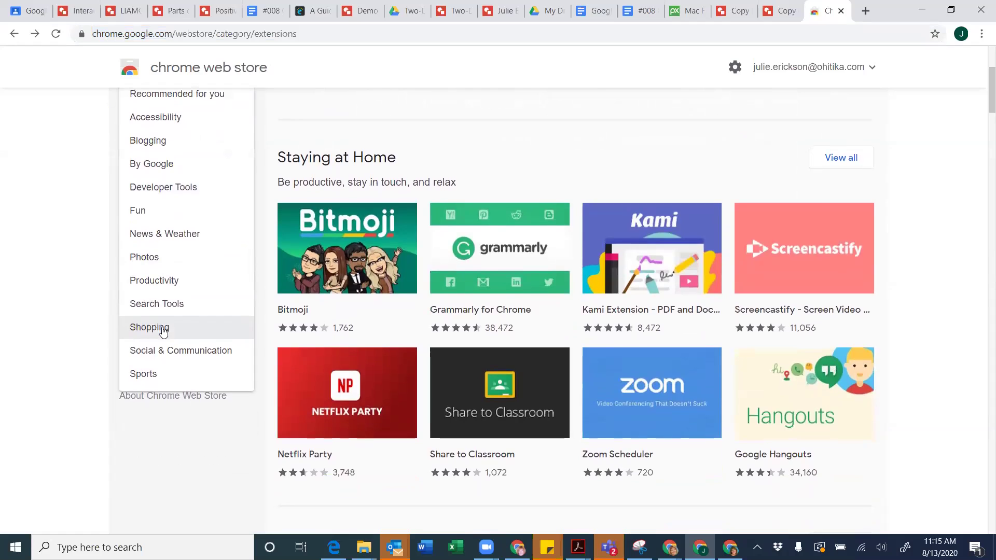
pyautogui.scroll(3, 163, 332)
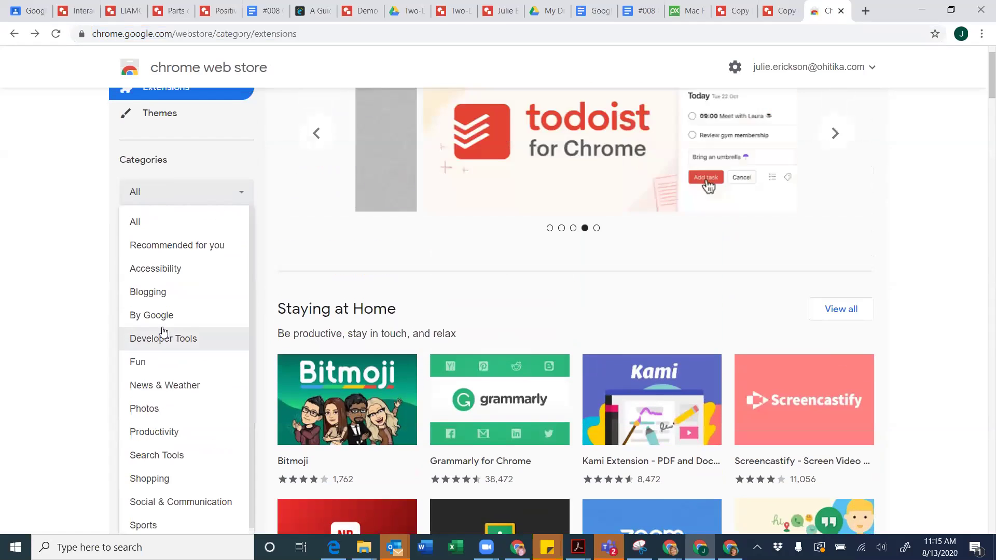
pyautogui.scroll(1, 163, 332)
# Search the web store for "education"
pyautogui.click(171, 113)
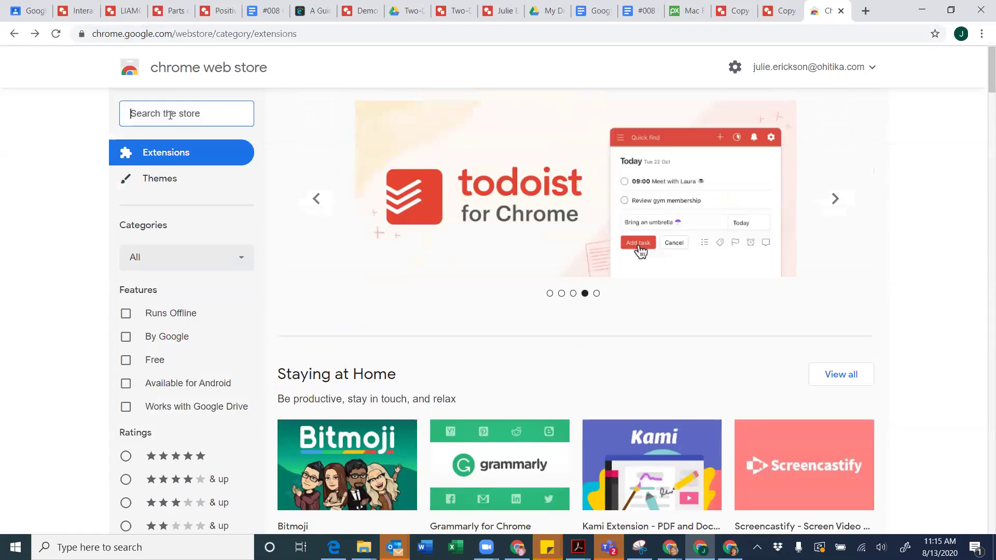
pyautogui.write('education')
pyautogui.press('Return')
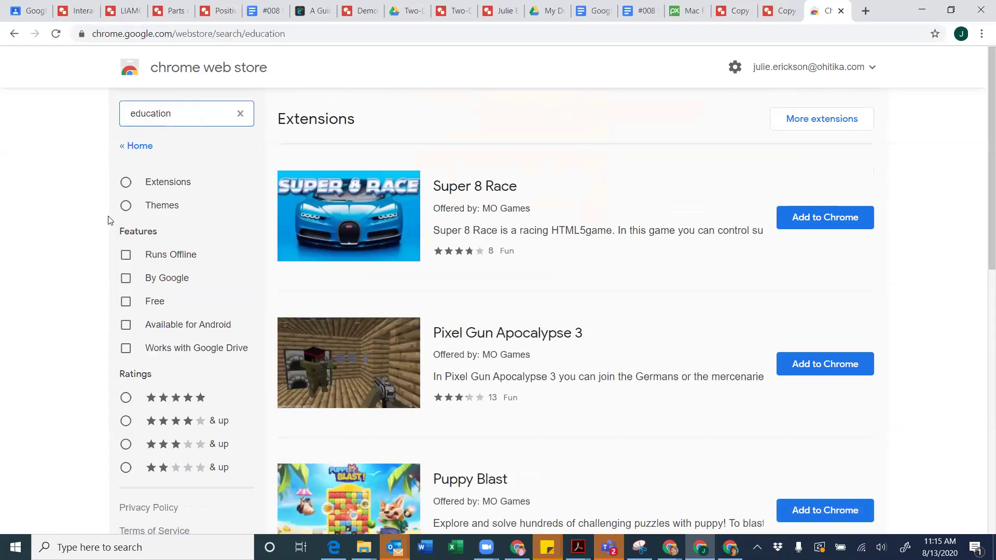
# Search the web store for "loom" and open the Loom for Chrome extension page
pyautogui.doubleClick(165, 113)
pyautogui.write('loom')
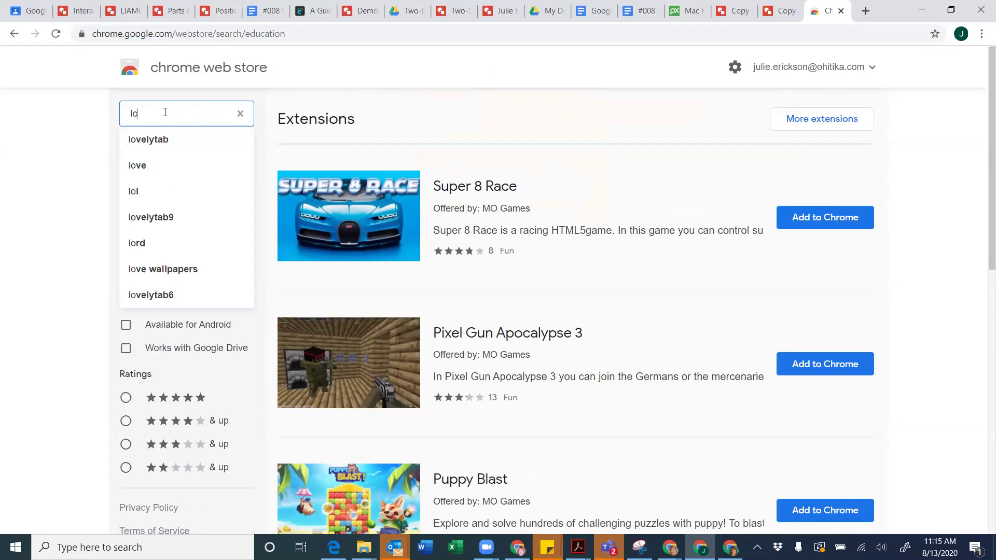
pyautogui.press('Return')
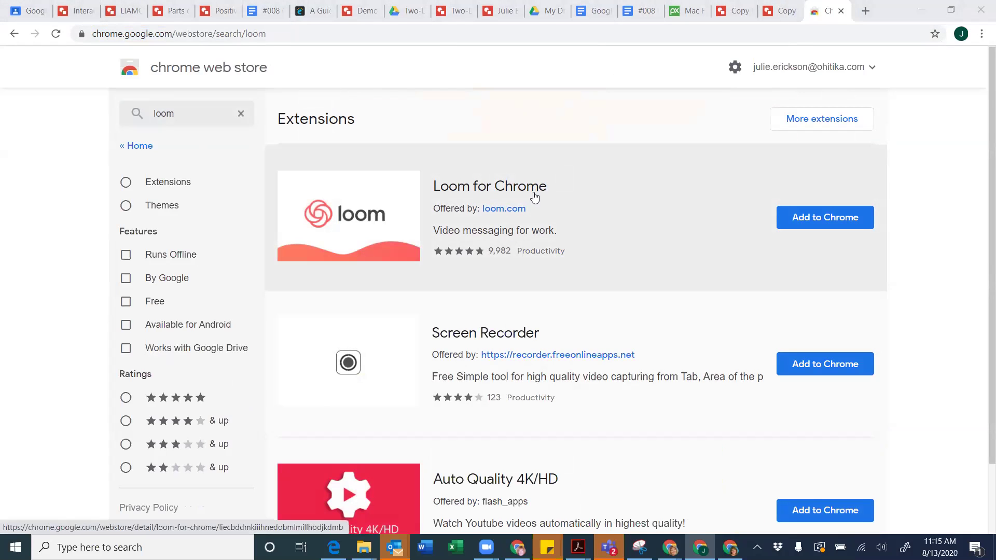
pyautogui.click(535, 198)
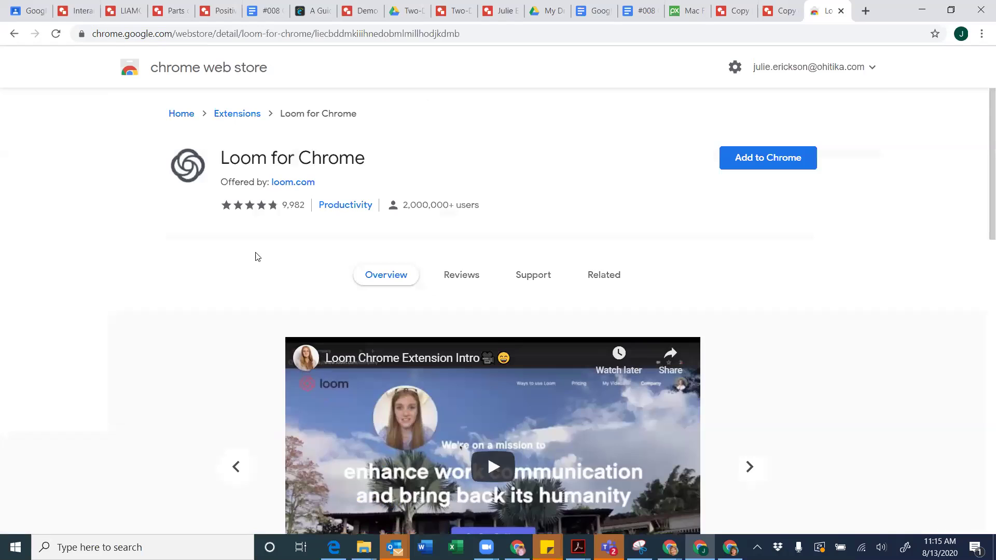
# Copy the Loom for Chrome page's link and post it, preceded by "Loom:", as a class comment on the Google Add-ons post in Google Classroom
pyautogui.scroll(-1, 255, 257)
pyautogui.click(467, 33)
pyautogui.hotkey('ctrl', 'c')
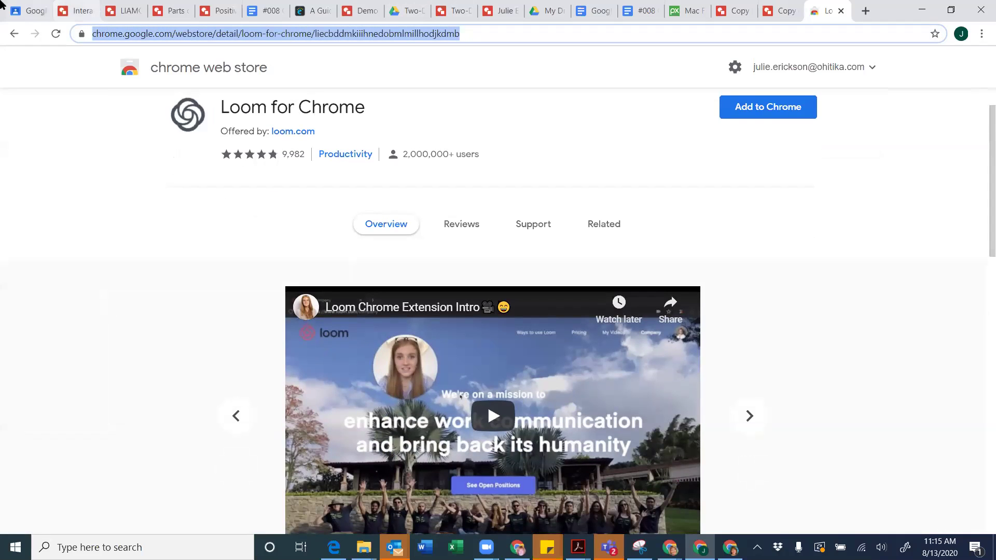
pyautogui.click(24, 13)
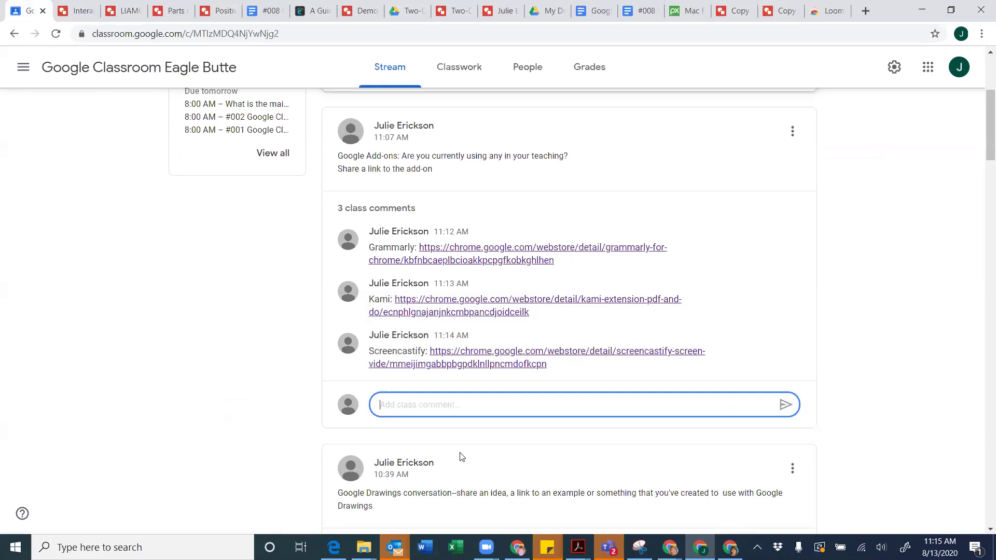
pyautogui.write('Loom:')
pyautogui.hotkey('ctrl', 'v')
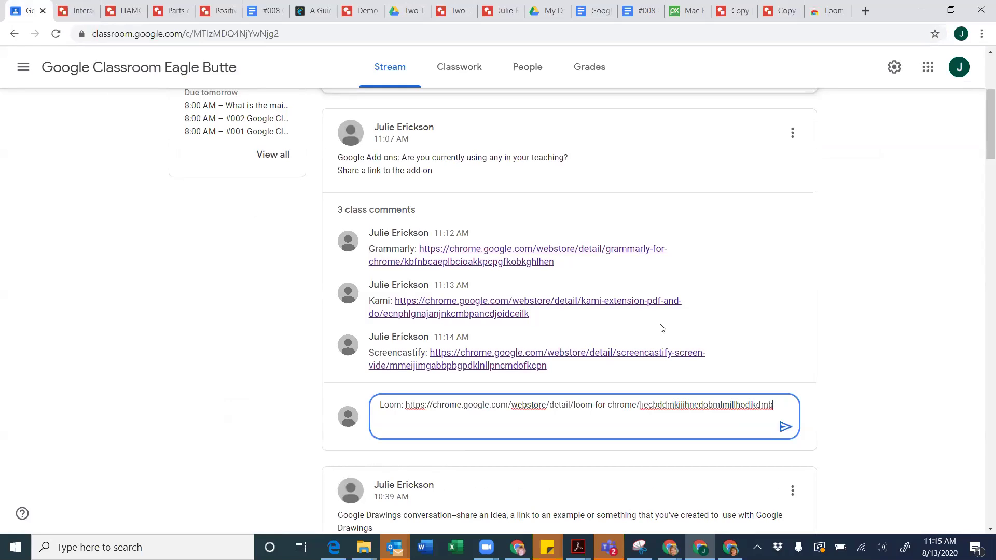
pyautogui.click(786, 427)
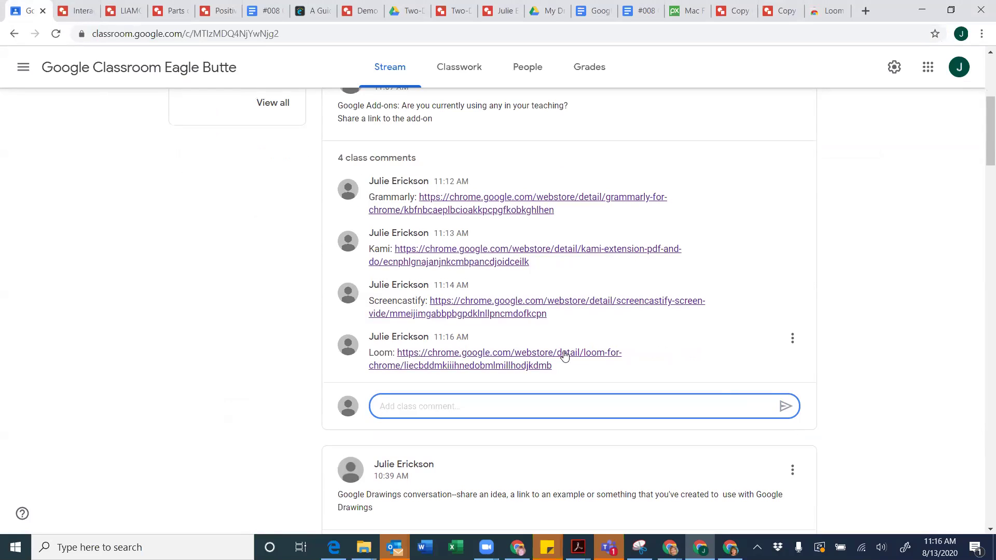
pyautogui.scroll(-1, 232, 353)
pyautogui.scroll(3, 233, 355)
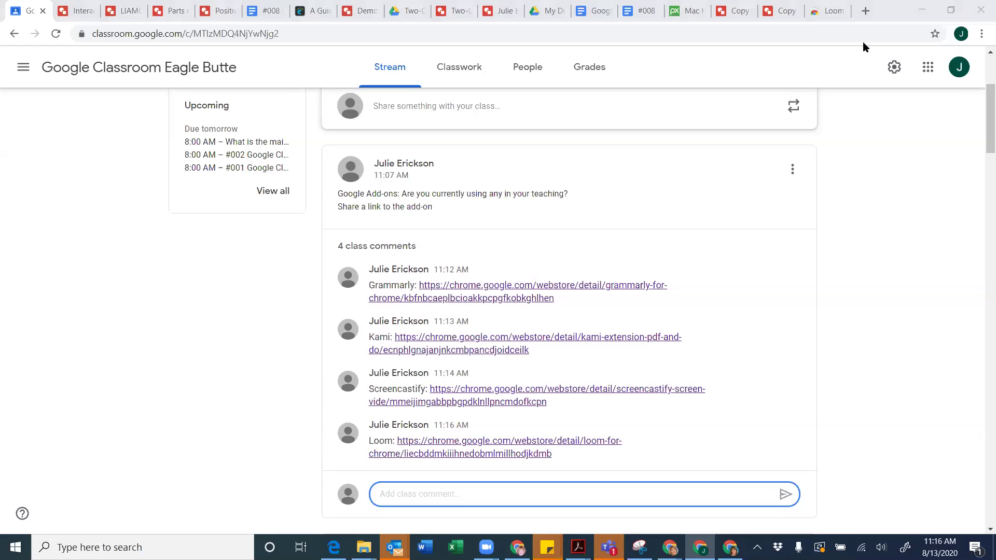
# Return to the web store, search for "flipgrid" and open the Flipgrid extension page
pyautogui.click(828, 11)
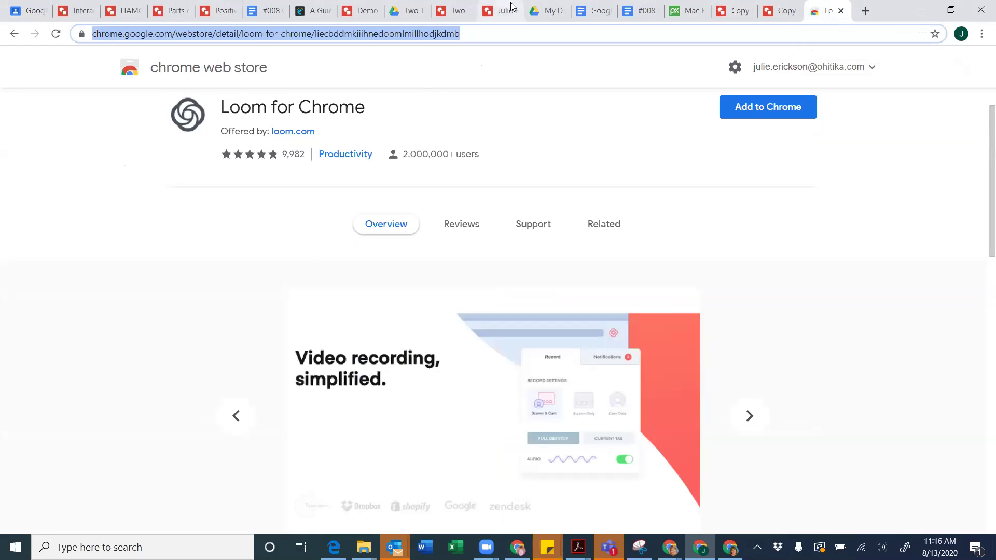
pyautogui.scroll(1, 94, 147)
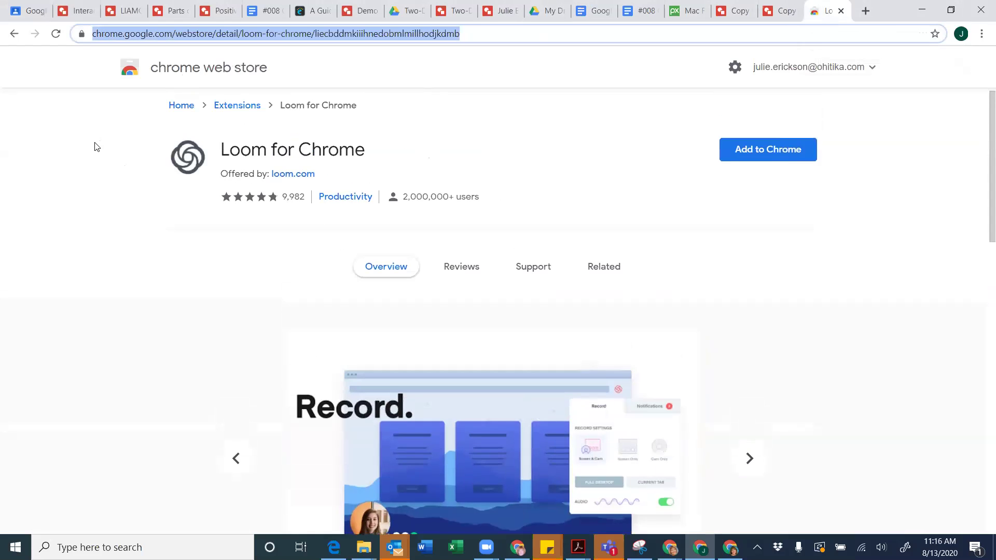
pyautogui.click(13, 38)
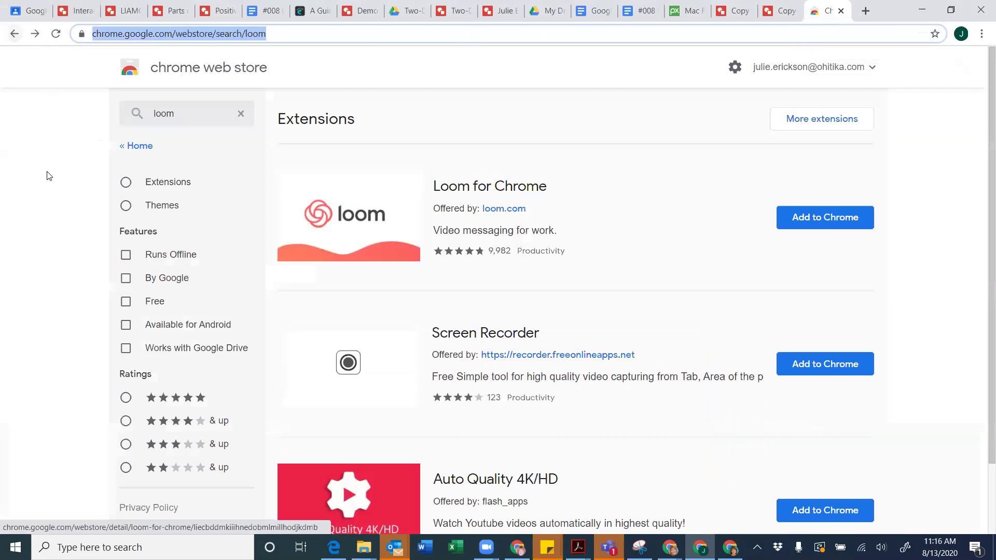
pyautogui.scroll(-2, 48, 175)
pyautogui.scroll(2, 48, 176)
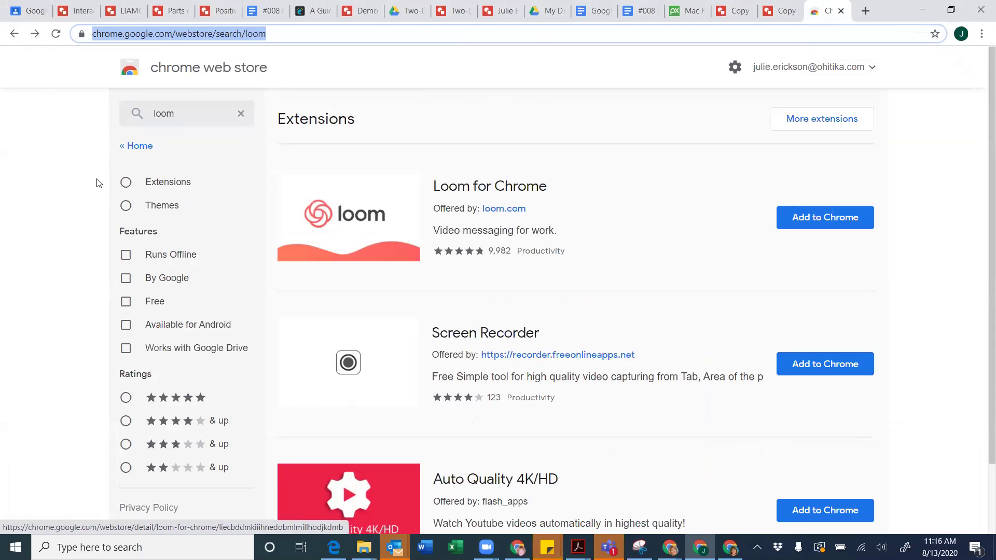
pyautogui.click(74, 180)
pyautogui.click(187, 114)
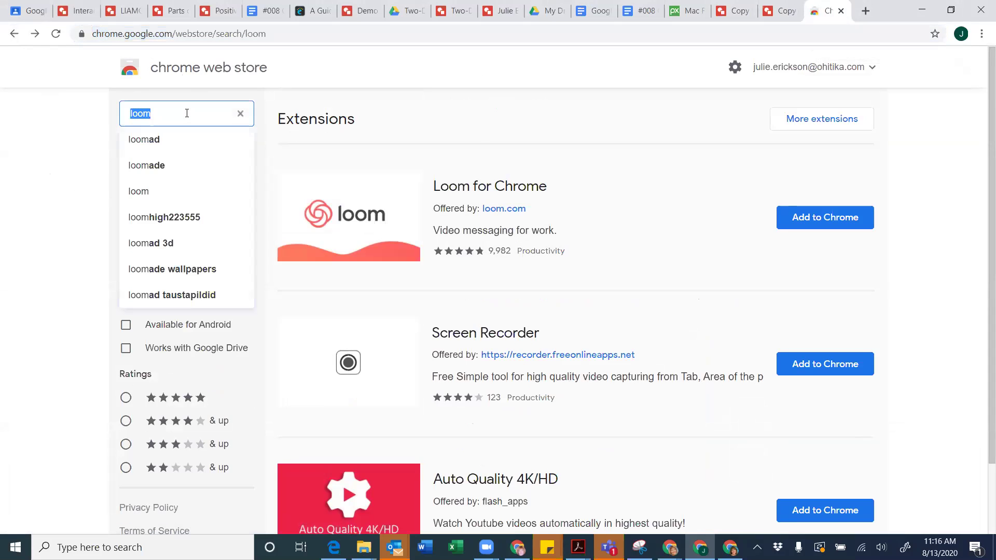
pyautogui.write('flipgrid')
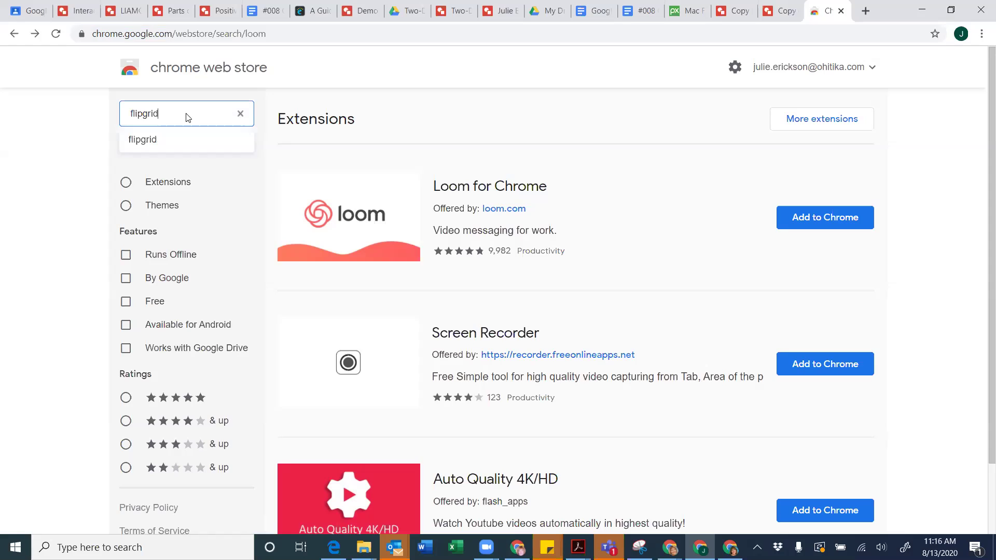
pyautogui.press('Return')
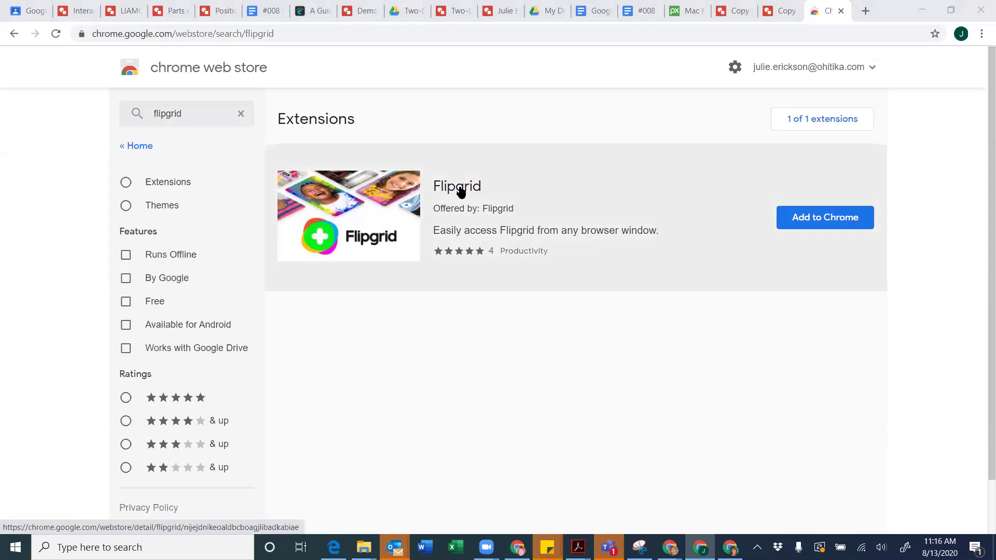
pyautogui.click(460, 191)
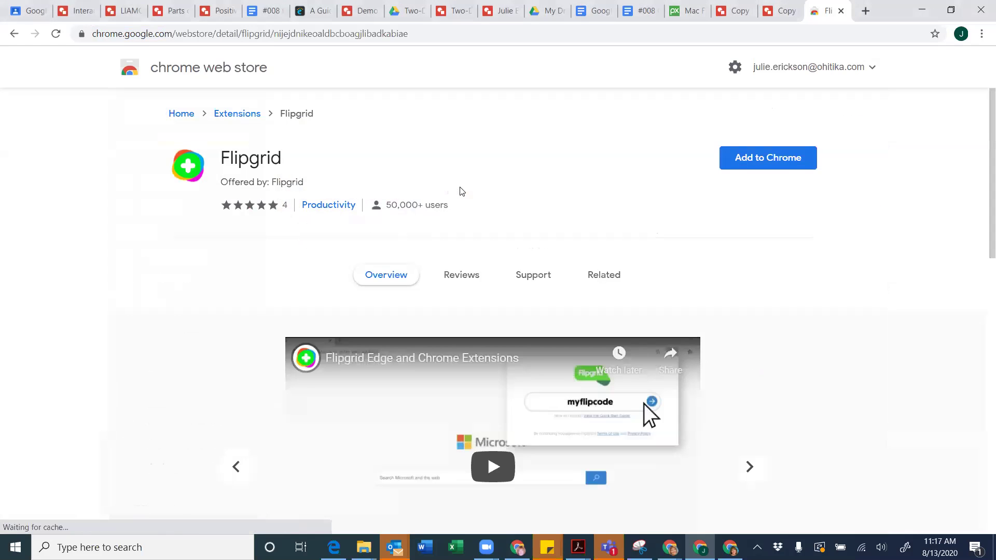
# Examine the Flipgrid page's preview images, overview and additional information
pyautogui.scroll(-2, 462, 191)
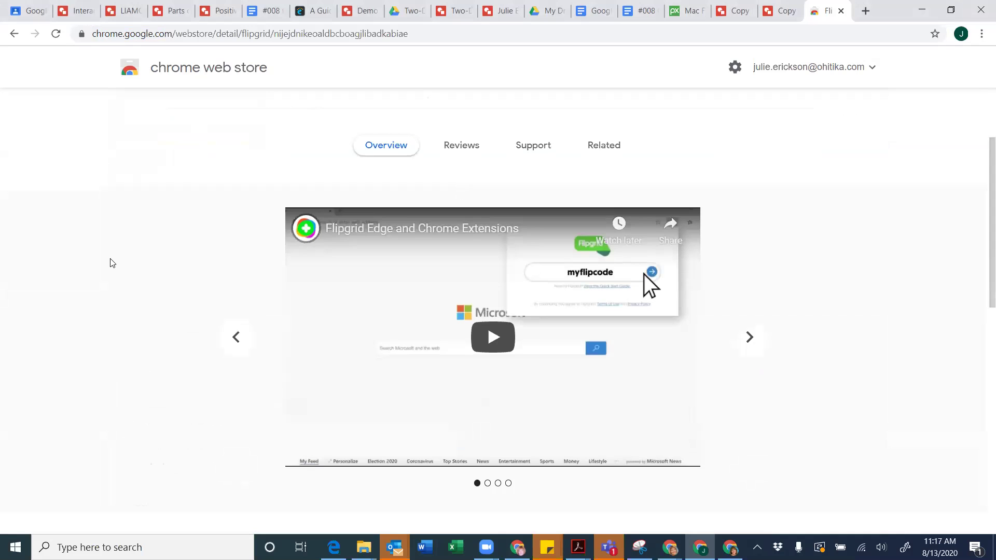
pyautogui.scroll(-2, 109, 263)
pyautogui.scroll(-4, 110, 263)
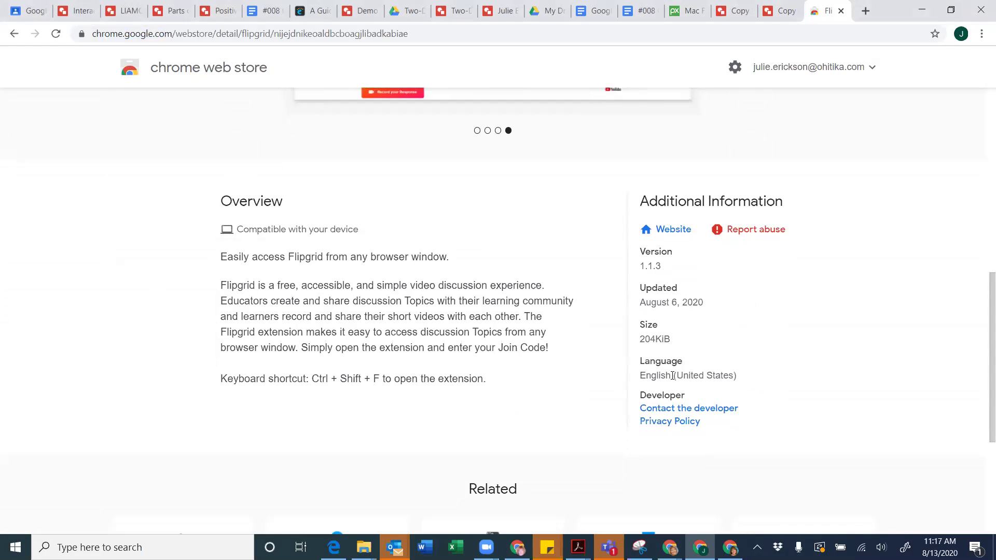
pyautogui.scroll(-1, 548, 414)
pyautogui.scroll(1, 548, 413)
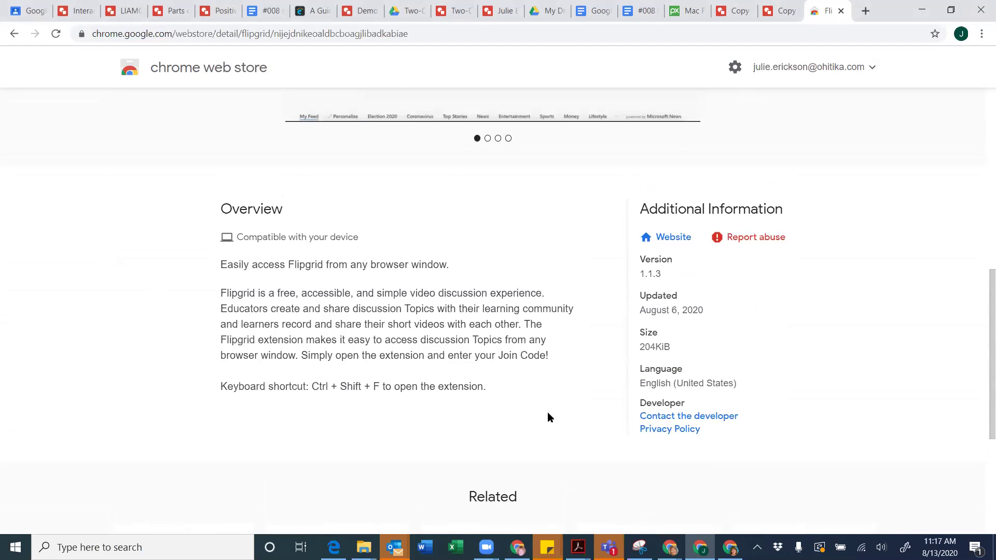
# Copy the Flipgrid page's link and post it, preceded by "Flipgrid:", as a class comment on the Google Add-ons post in Google Classroom
pyautogui.click(441, 32)
pyautogui.hotkey('ctrl', 'c')
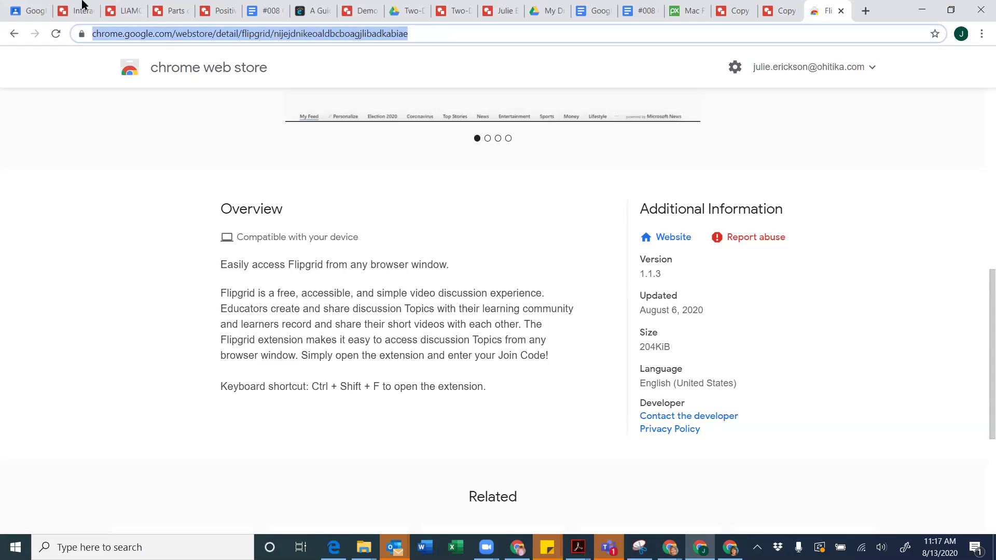
pyautogui.click(23, 10)
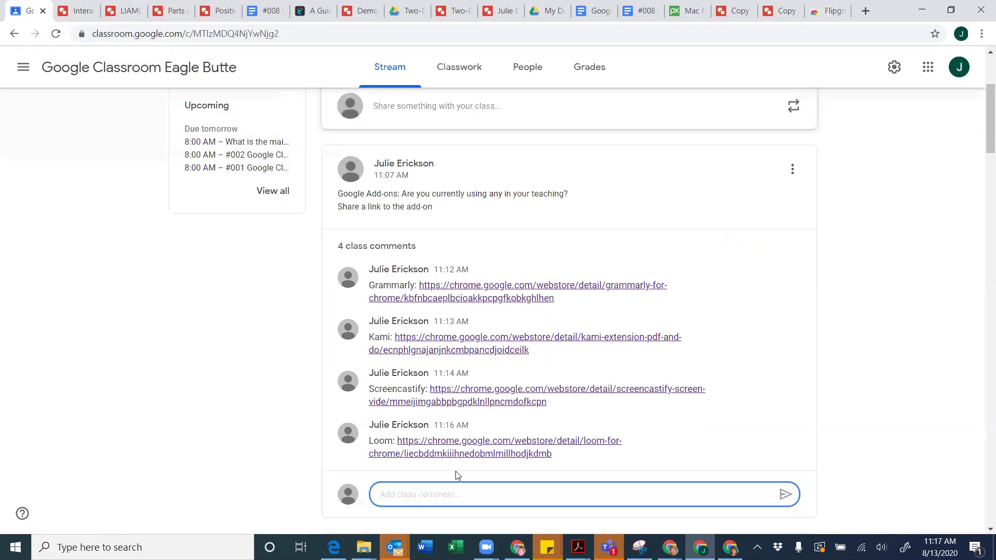
pyautogui.scroll(-1, 426, 500)
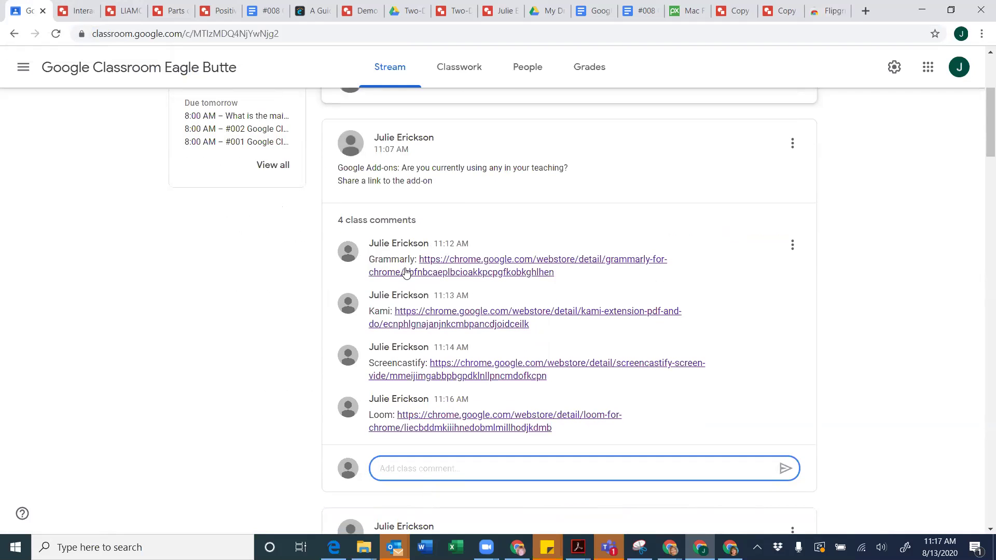
pyautogui.write('Flipgrid:')
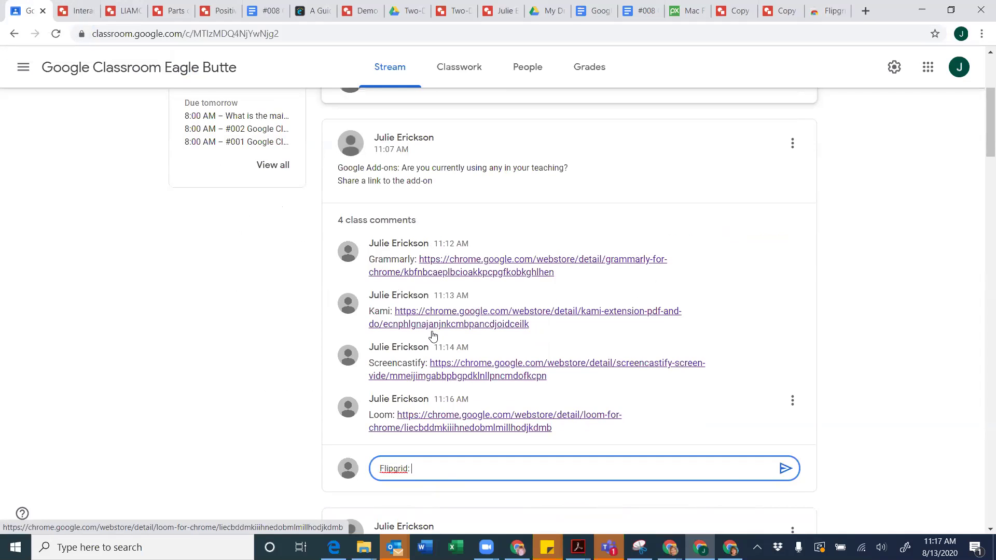
pyautogui.hotkey('ctrl', 'v')
pyautogui.press('Return')
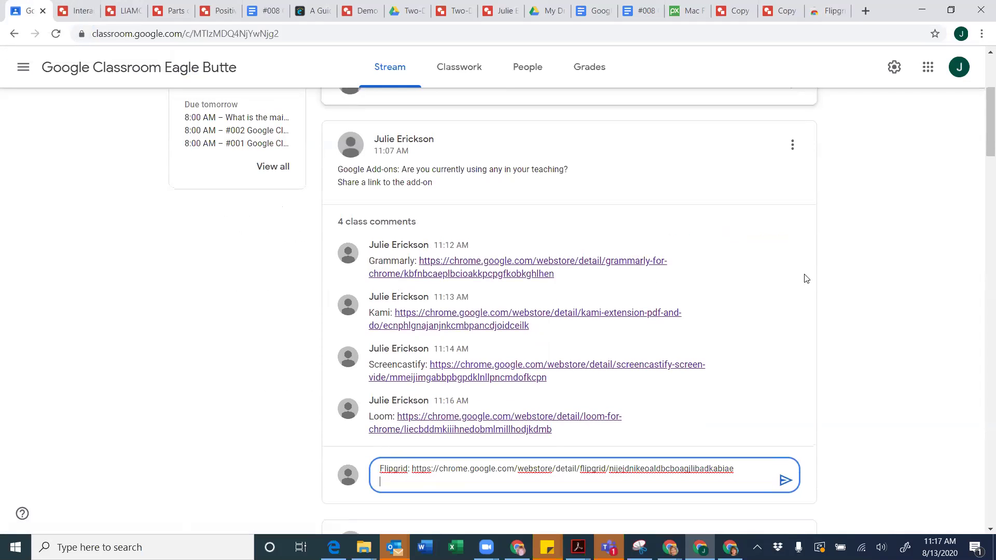
pyautogui.press('BackSpace')
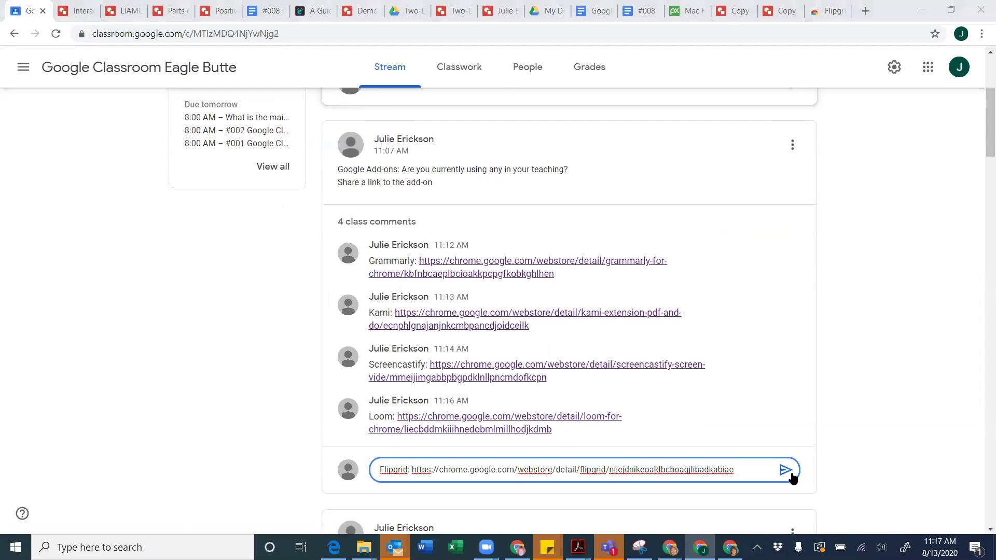
pyautogui.click(785, 480)
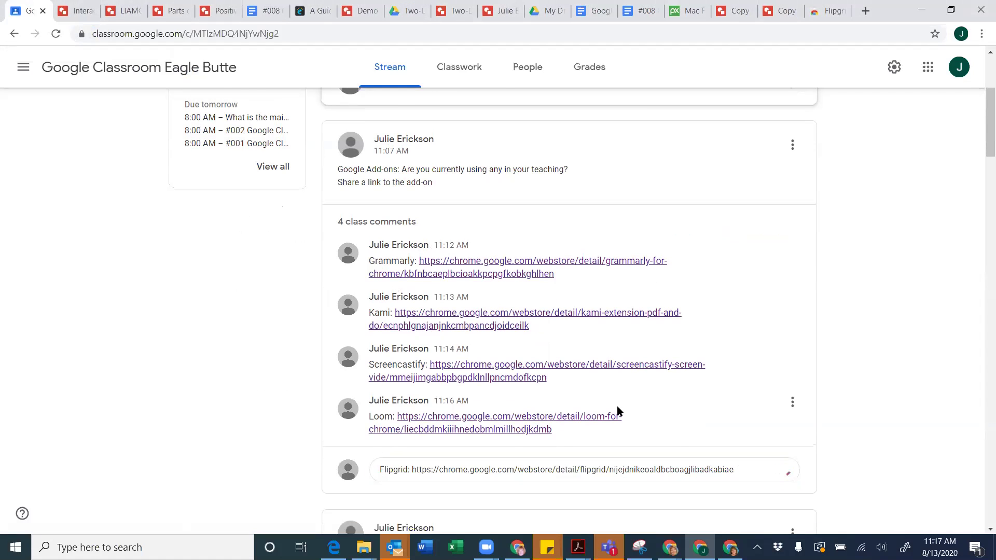
pyautogui.scroll(-2, 591, 366)
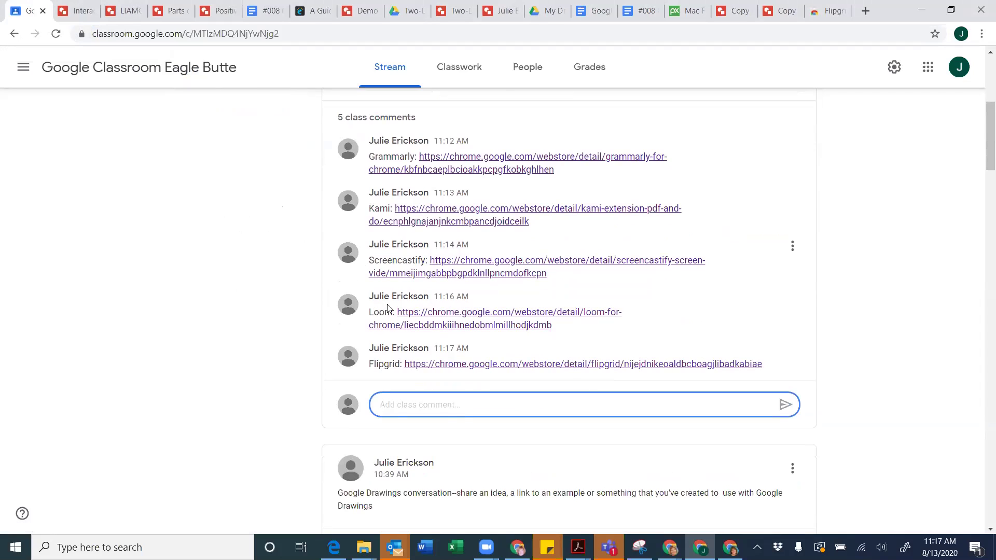
pyautogui.scroll(1, 407, 328)
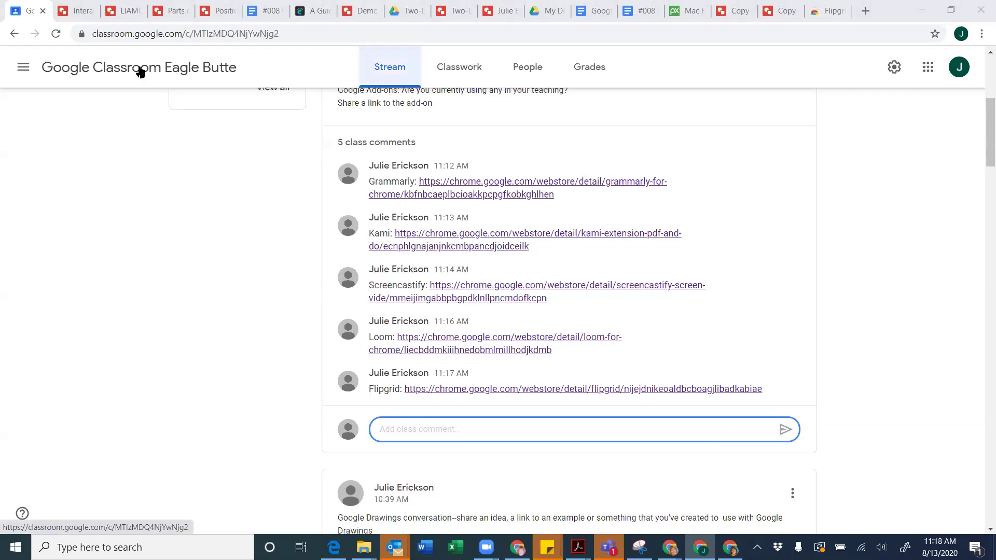
# Return to the Chrome Web Store's search results and search for "immersive reader"
pyautogui.click(828, 11)
pyautogui.scroll(7, 232, 127)
pyautogui.scroll(3, 232, 129)
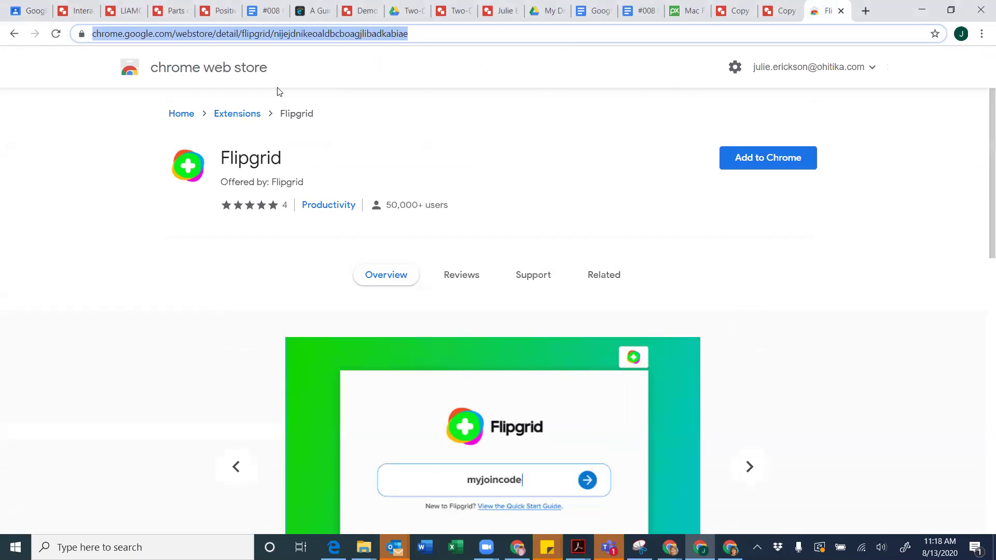
pyautogui.click(15, 35)
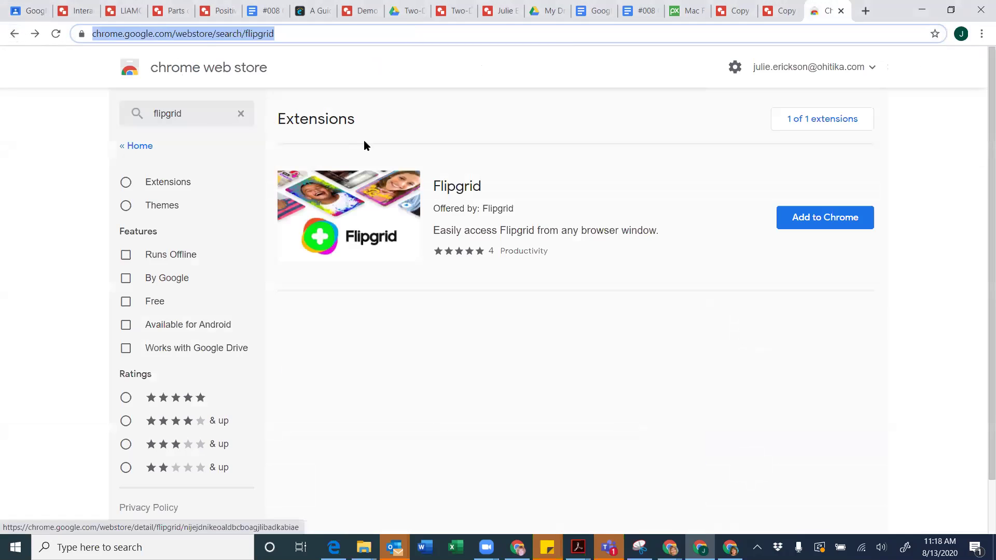
pyautogui.doubleClick(188, 113)
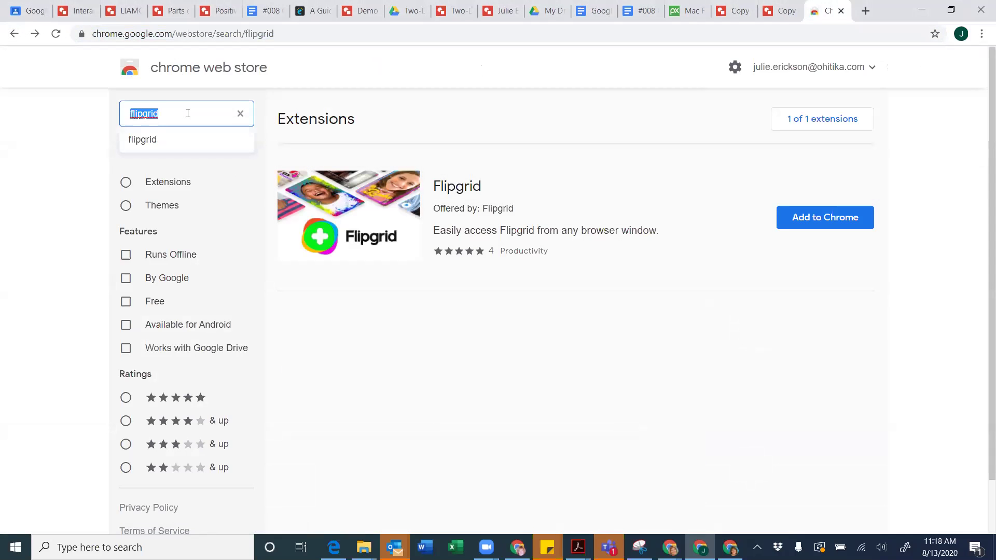
pyautogui.write('immersive readeer')
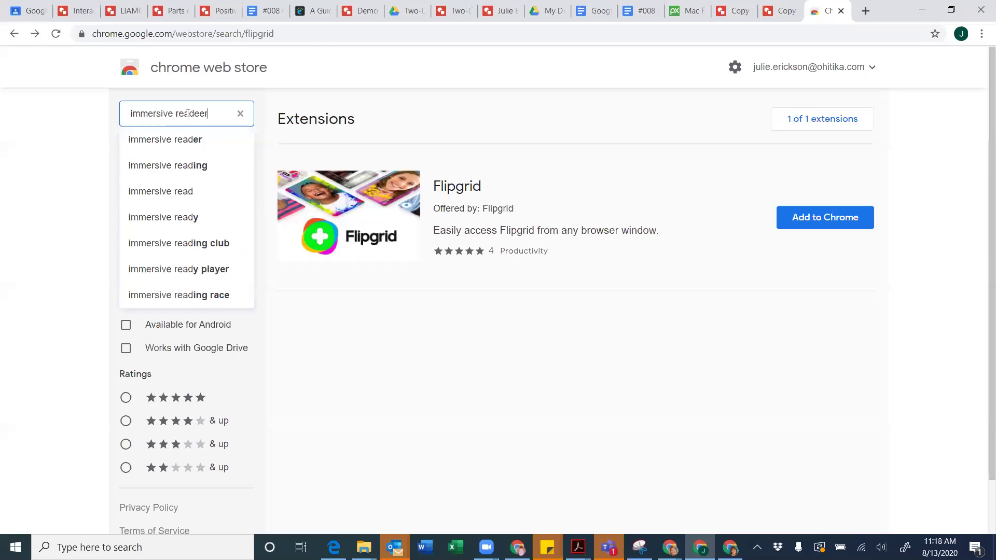
pyautogui.press('Return')
pyautogui.doubleClick(191, 113)
pyautogui.click(201, 113)
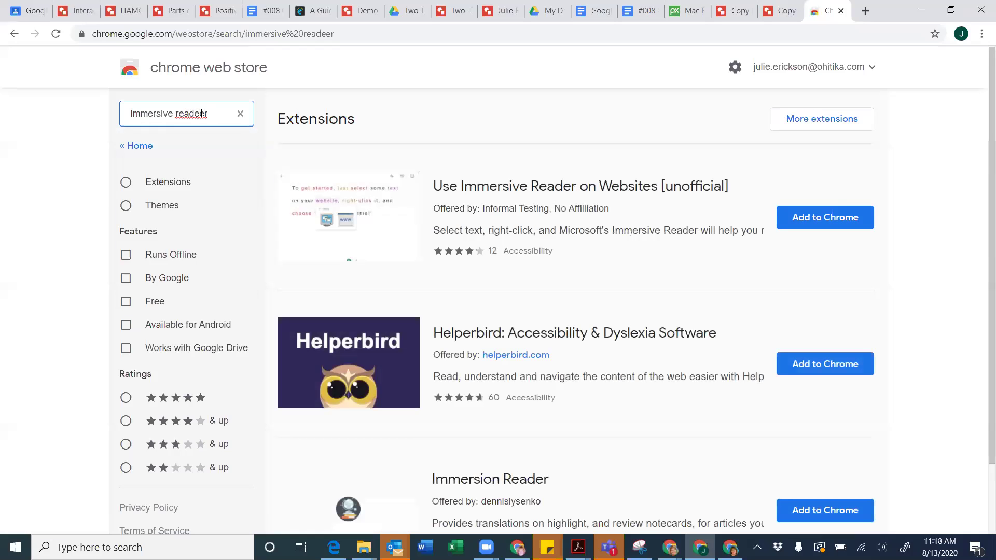
pyautogui.press('BackSpace')
pyautogui.press('Return')
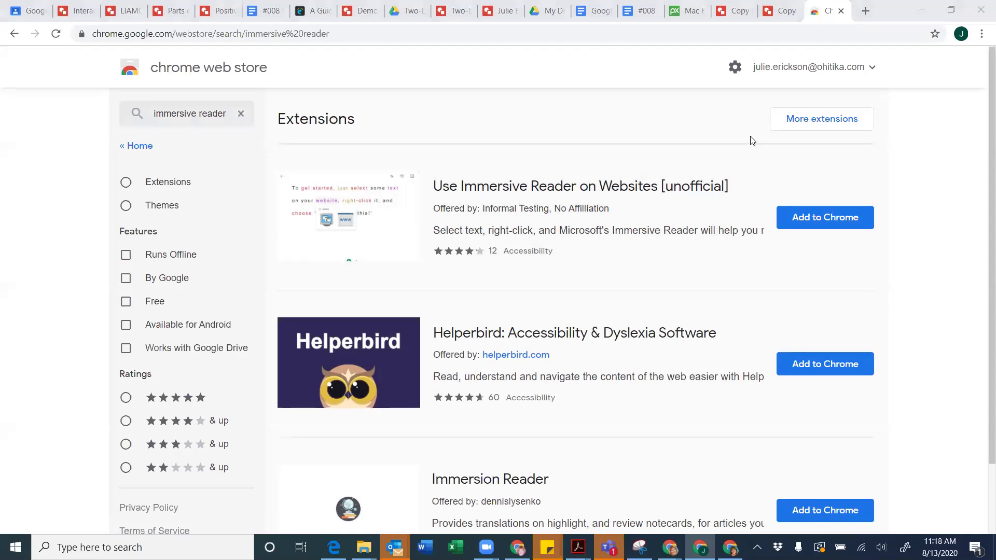
# Open the Use Immersive Reader on Websites [unofficial] extension page and look over its preview image
pyautogui.scroll(-1, 549, 194)
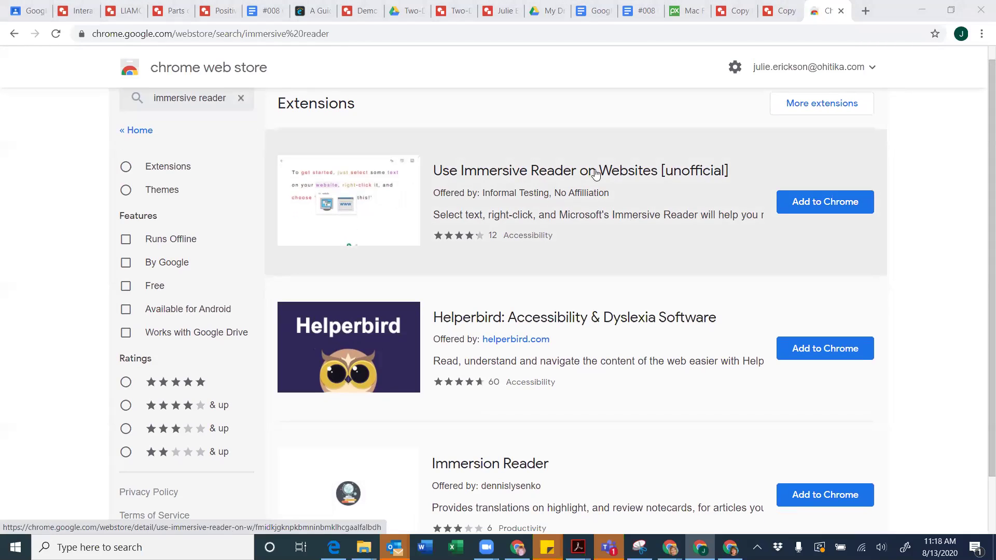
pyautogui.click(574, 176)
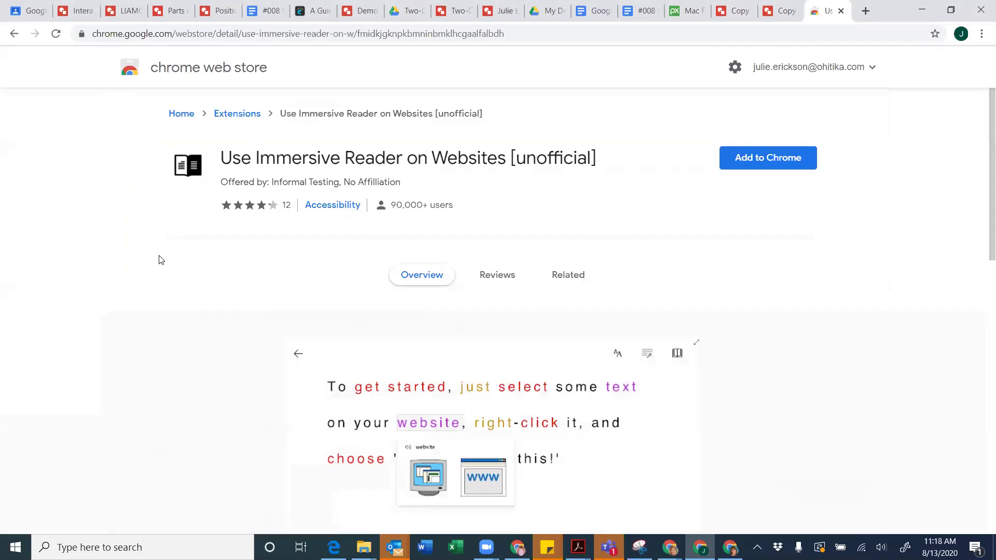
pyautogui.scroll(-2, 166, 279)
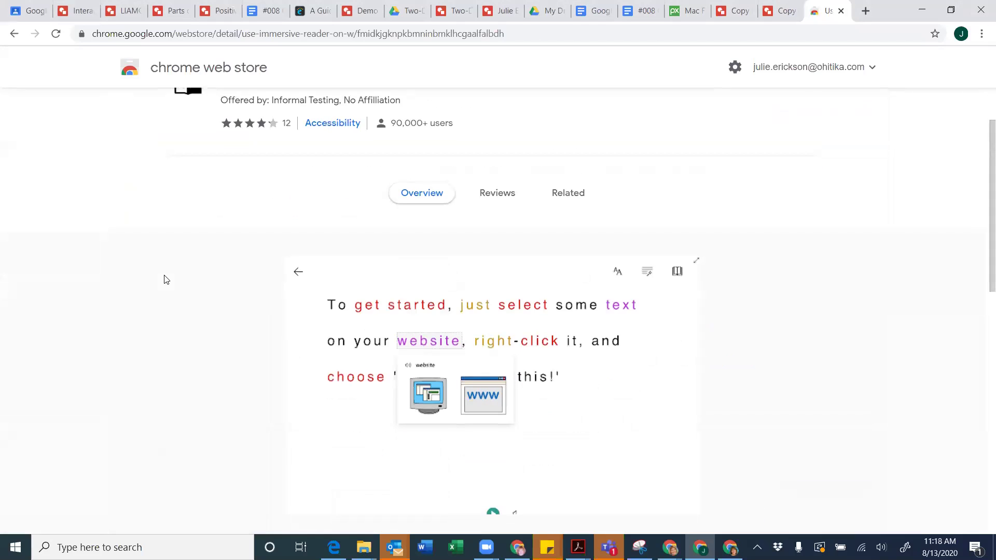
pyautogui.scroll(-1, 165, 280)
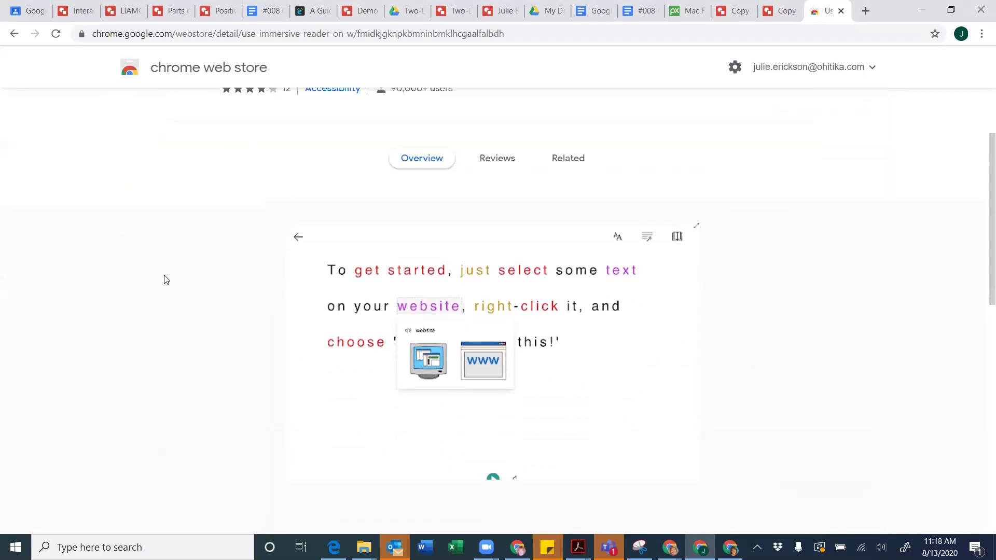
# Copy the extension page's link and post it, preceded by "Immersive Reader:", as a class comment on the Google Add-ons post in Google Classroom
pyautogui.click(197, 35)
pyautogui.hotkey('ctrl', 'c')
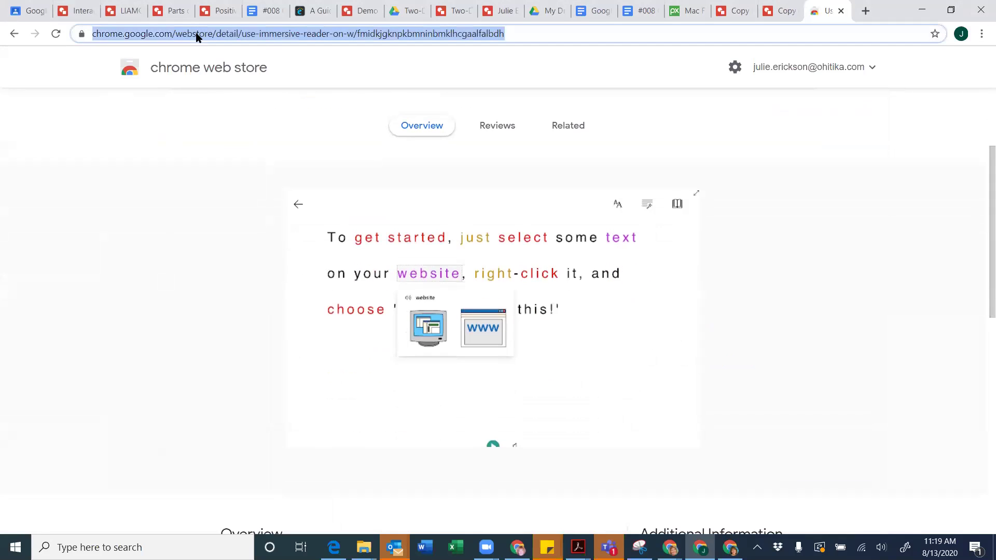
pyautogui.click(20, 11)
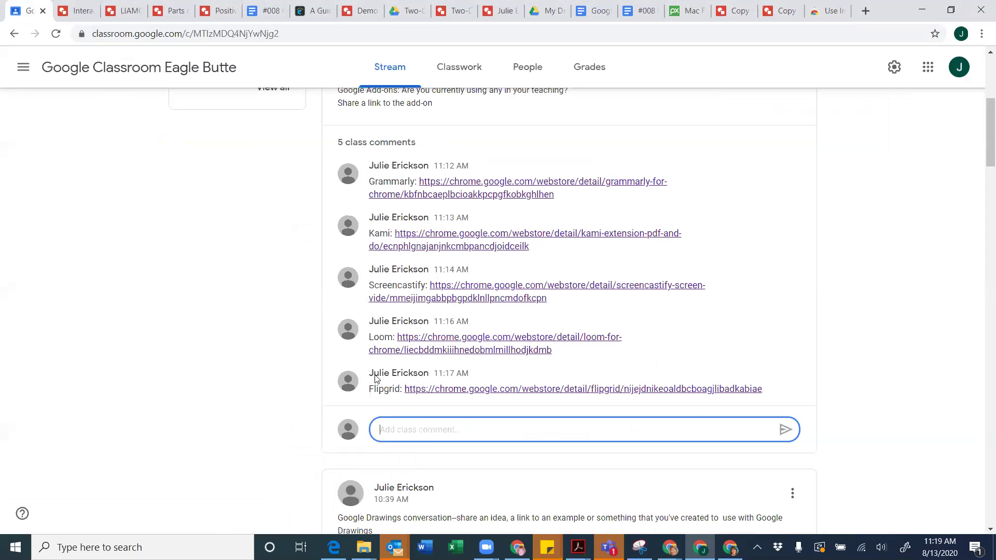
pyautogui.write('Immersive Reader:')
pyautogui.hotkey('ctrl', 'v')
pyautogui.press('Return')
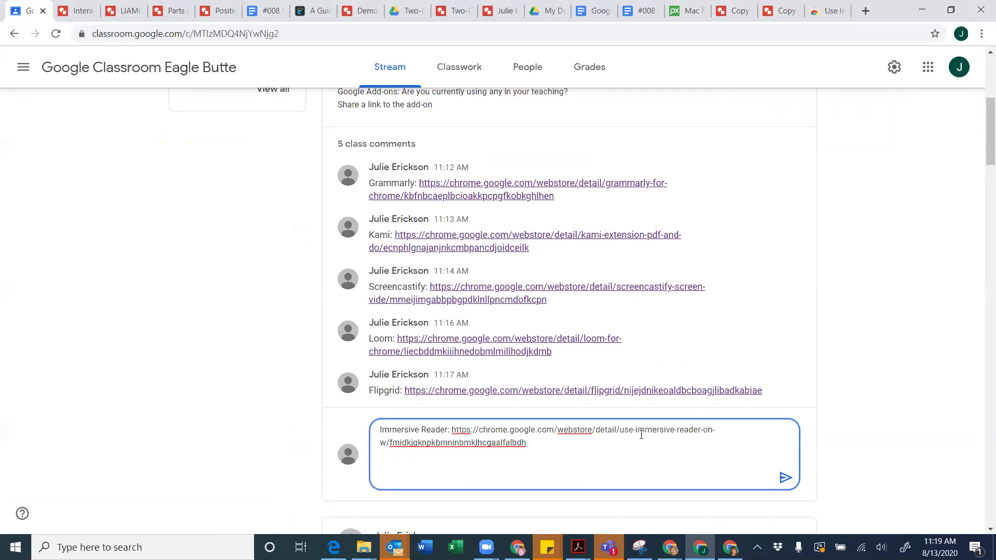
pyautogui.click(785, 477)
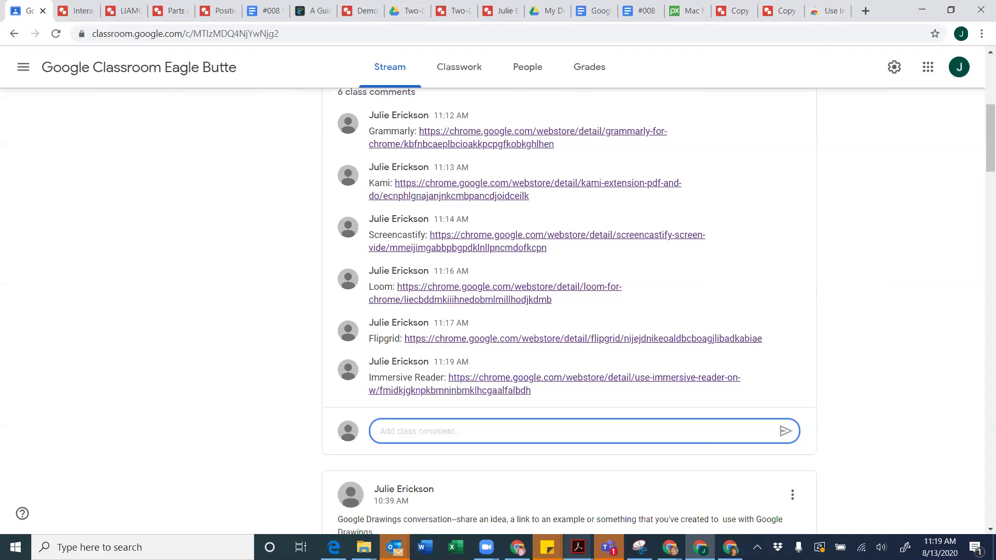
# Return to the web store and add the Use Immersive Reader on Websites extension to Chrome
pyautogui.moveTo(733, 540)
pyautogui.click(833, 11)
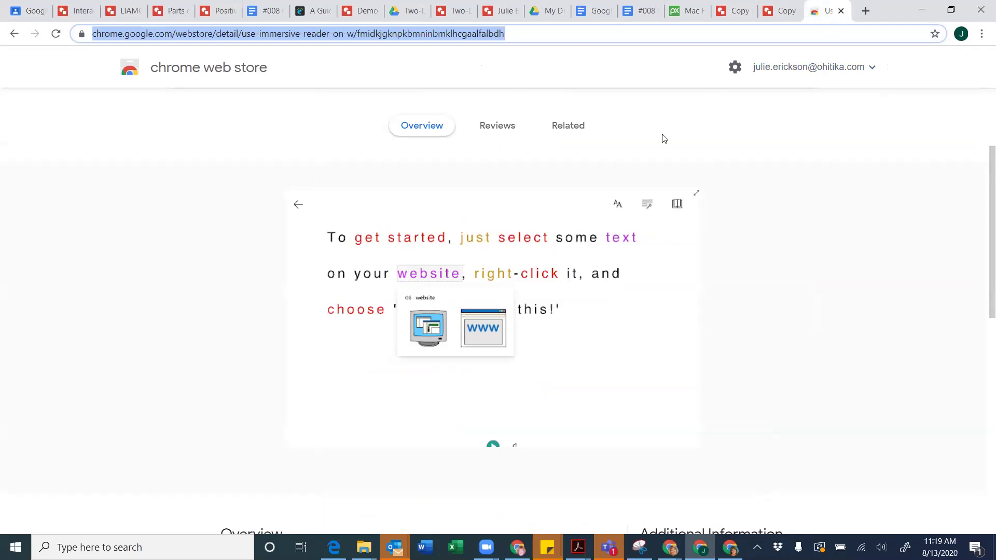
pyautogui.scroll(3, 664, 139)
pyautogui.click(742, 161)
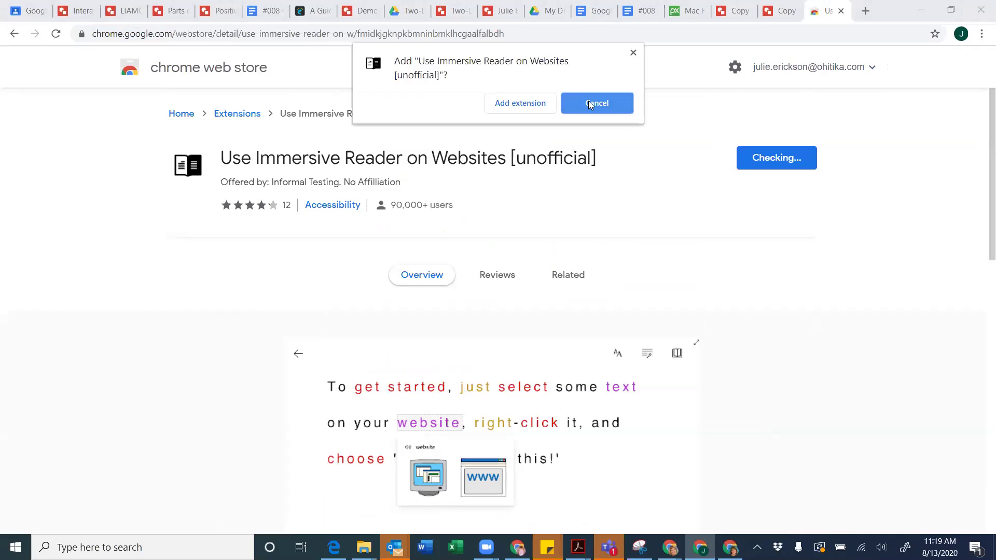
pyautogui.click(522, 103)
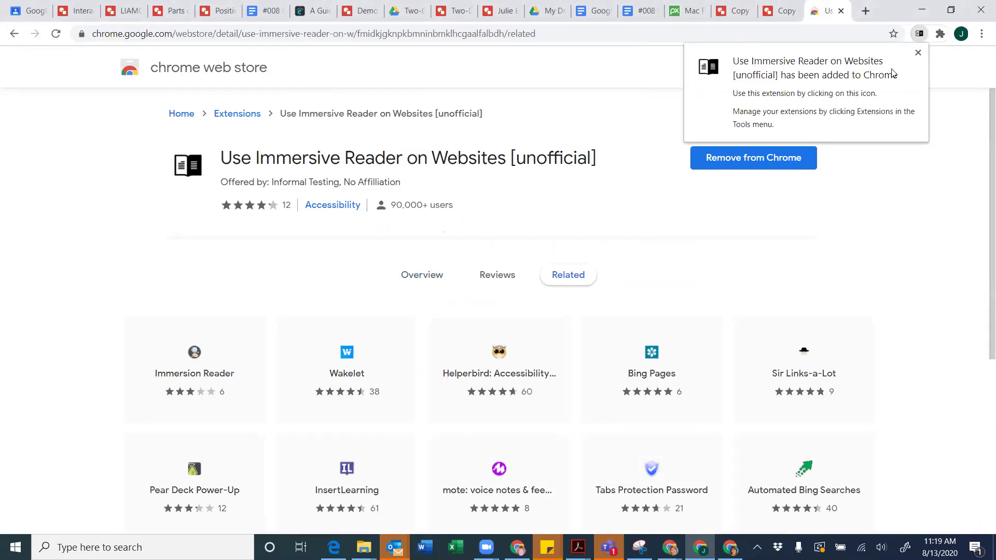
pyautogui.click(918, 54)
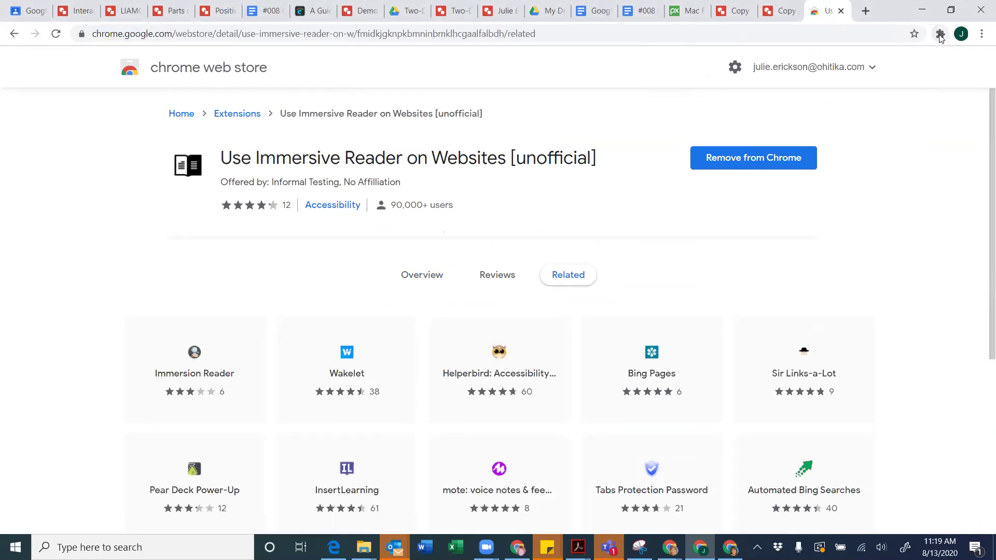
# Pin the Use Immersive Reader on Websites extension to the browser
pyautogui.click(940, 34)
pyautogui.click(909, 131)
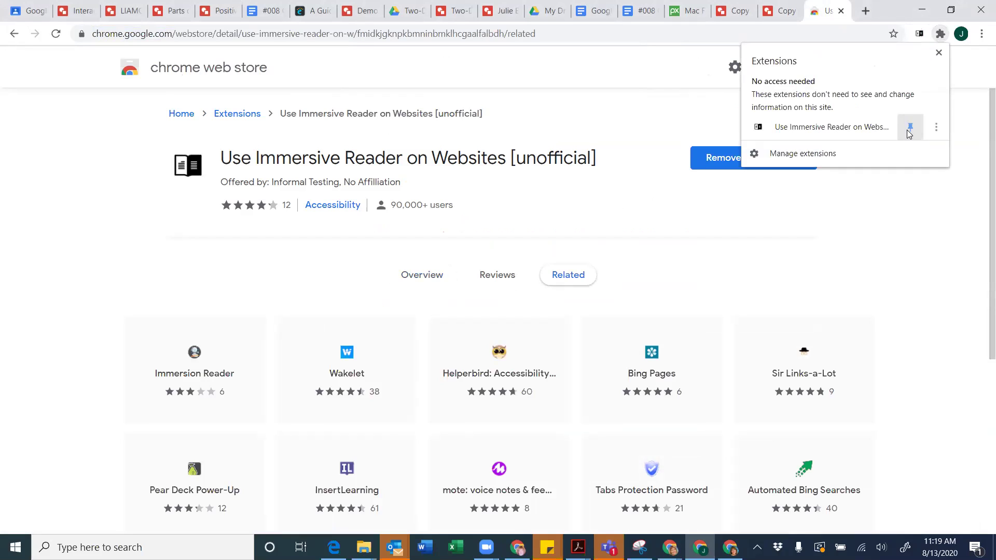
pyautogui.click(843, 182)
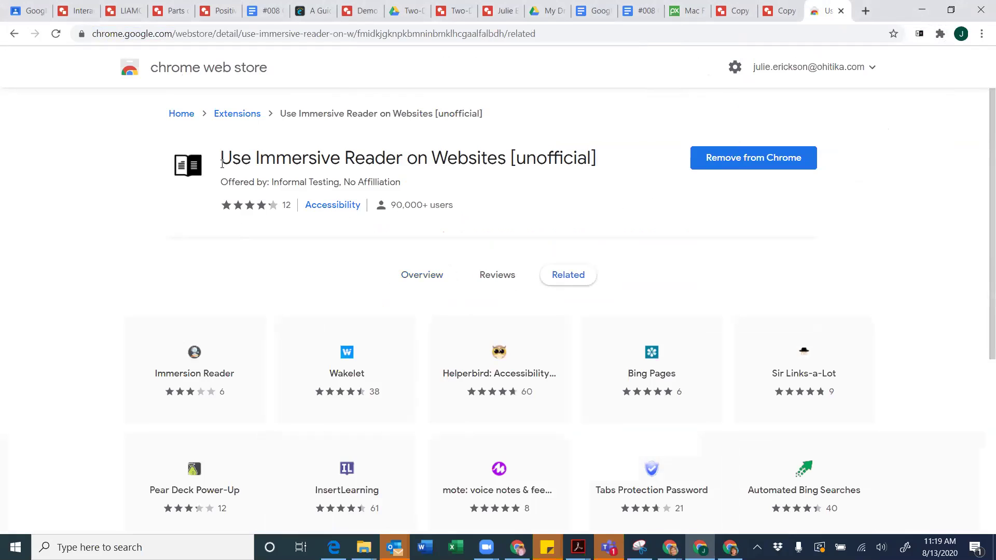
# Try to open the extension page's selected title and details text in Immersive Reader with Help me read this, and return to the overview
pyautogui.moveTo(221, 159); pyautogui.dragTo(502, 178)
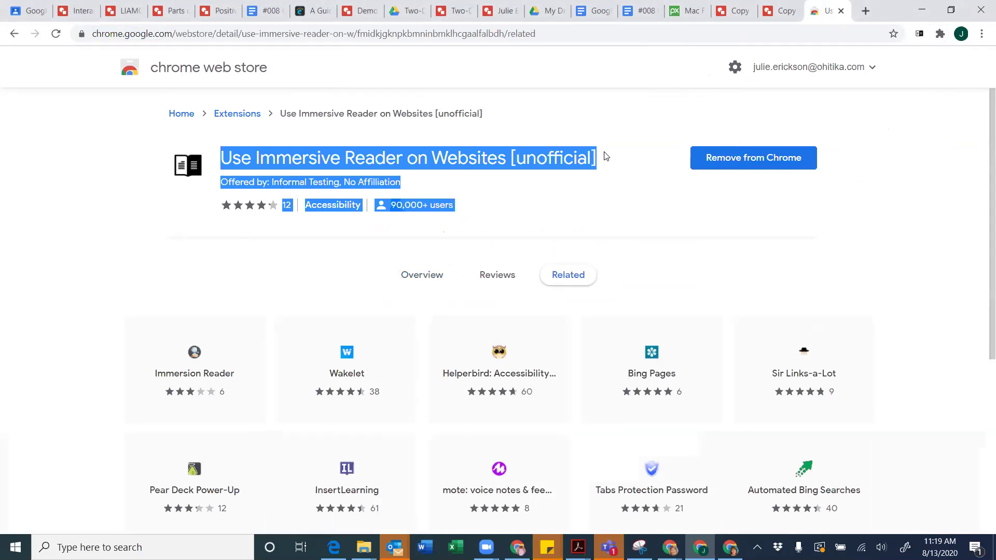
pyautogui.rightClick(524, 169)
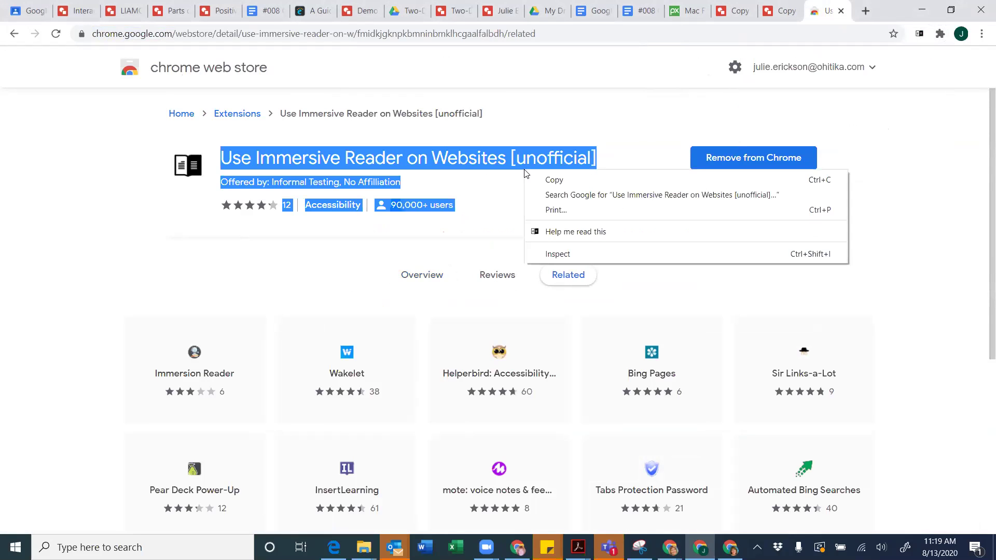
pyautogui.click(552, 232)
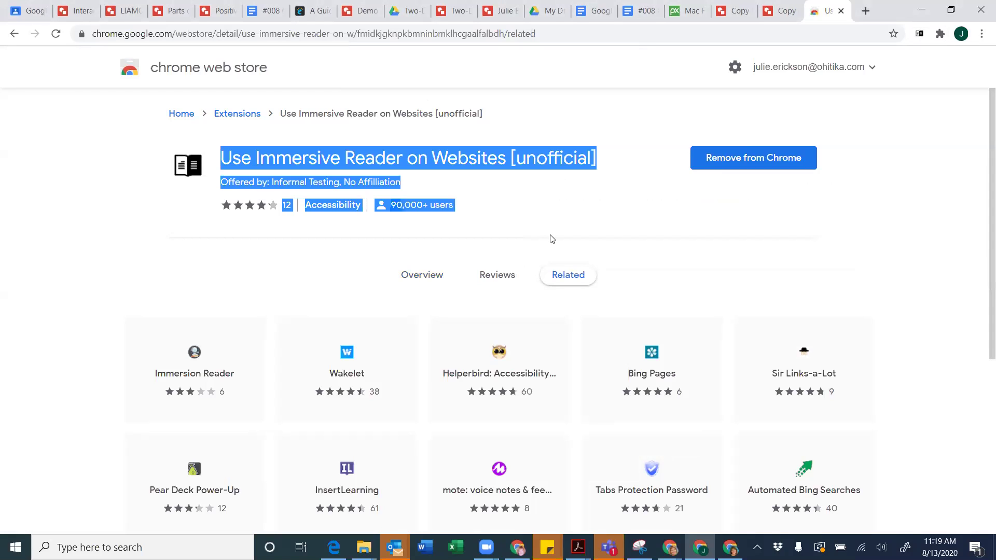
pyautogui.rightClick(251, 155)
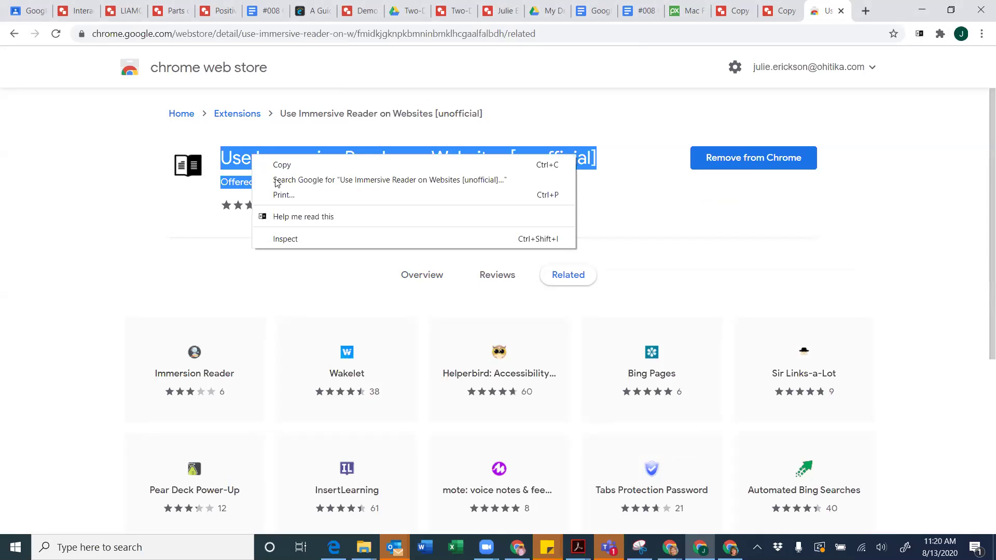
pyautogui.click(286, 215)
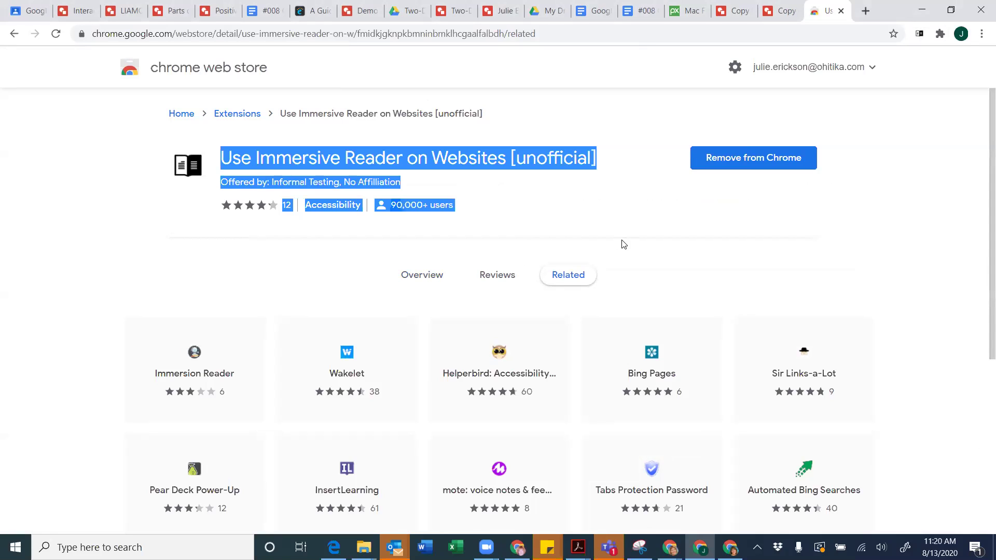
pyautogui.click(14, 35)
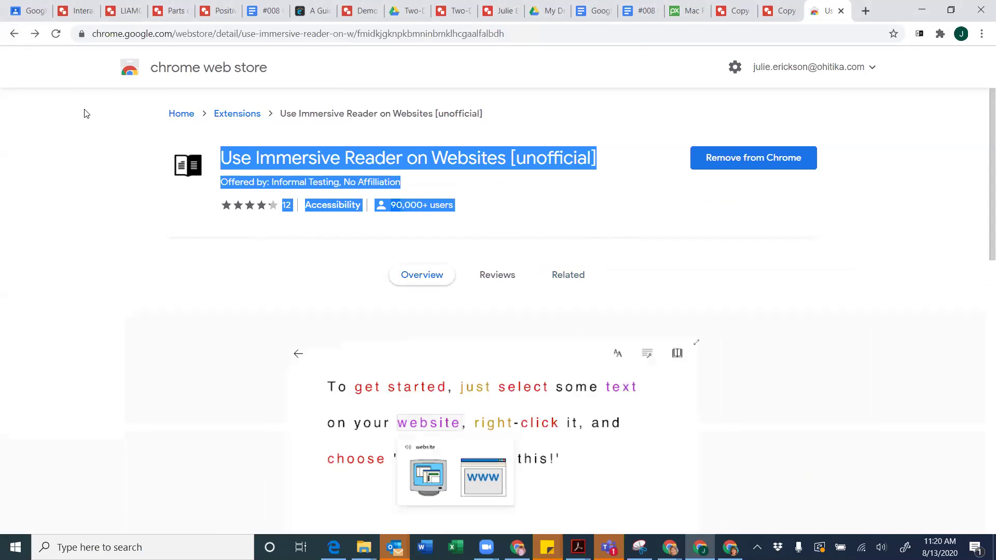
pyautogui.click(229, 169)
pyautogui.moveTo(227, 153); pyautogui.dragTo(498, 240)
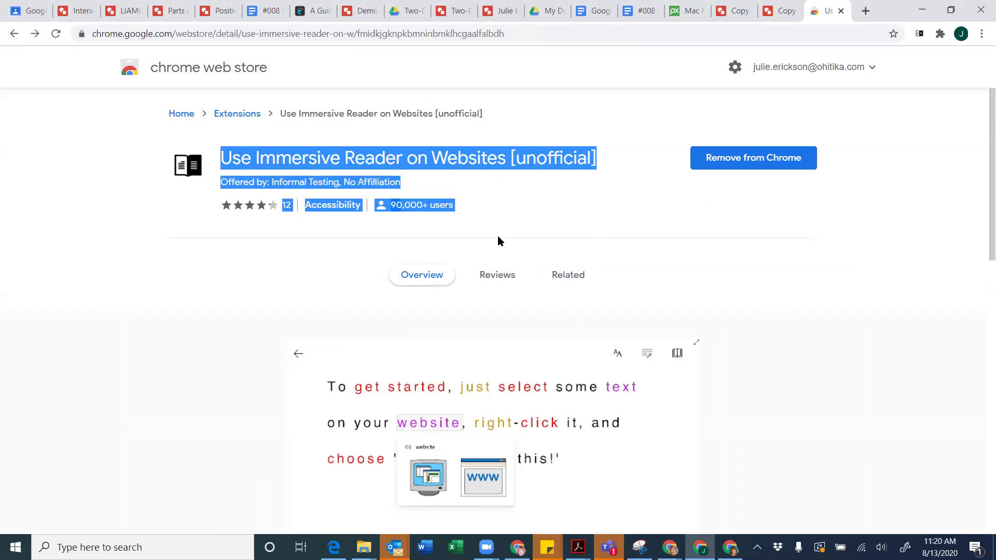
pyautogui.click(602, 309)
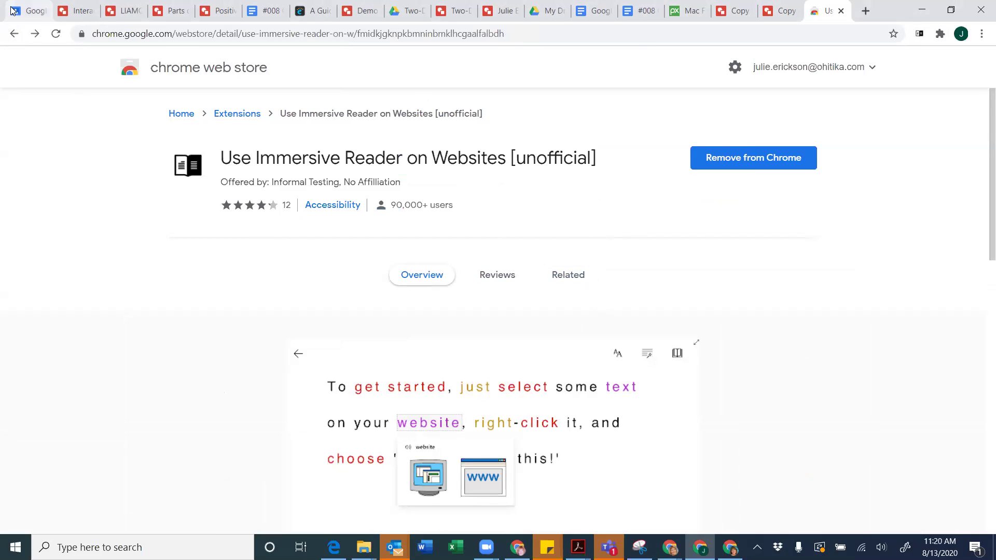
# Return to the Google Classroom stream and review the extension links in the Google Add-ons post's class comments
pyautogui.click(30, 11)
pyautogui.scroll(-1, 136, 267)
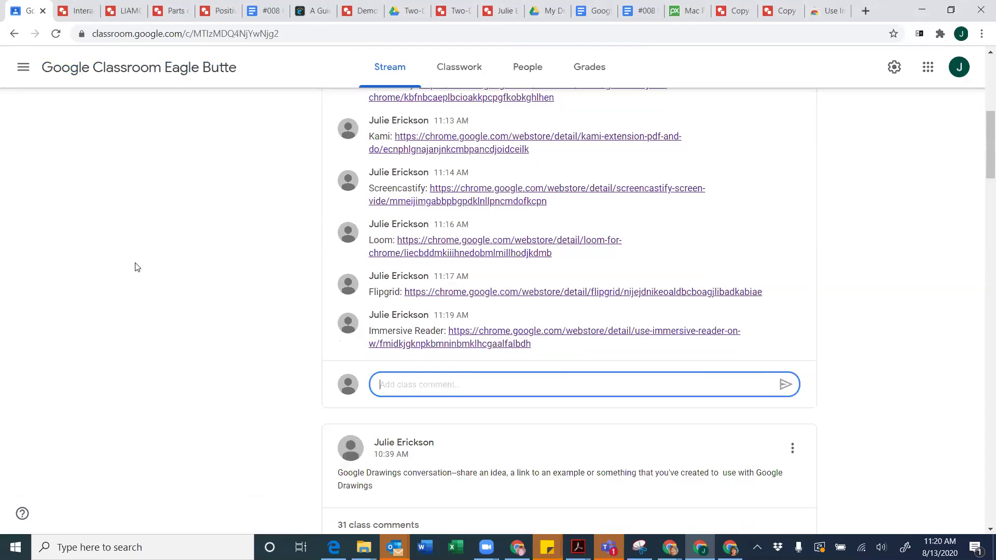
pyautogui.scroll(-1, 136, 268)
pyautogui.scroll(-1, 136, 268)
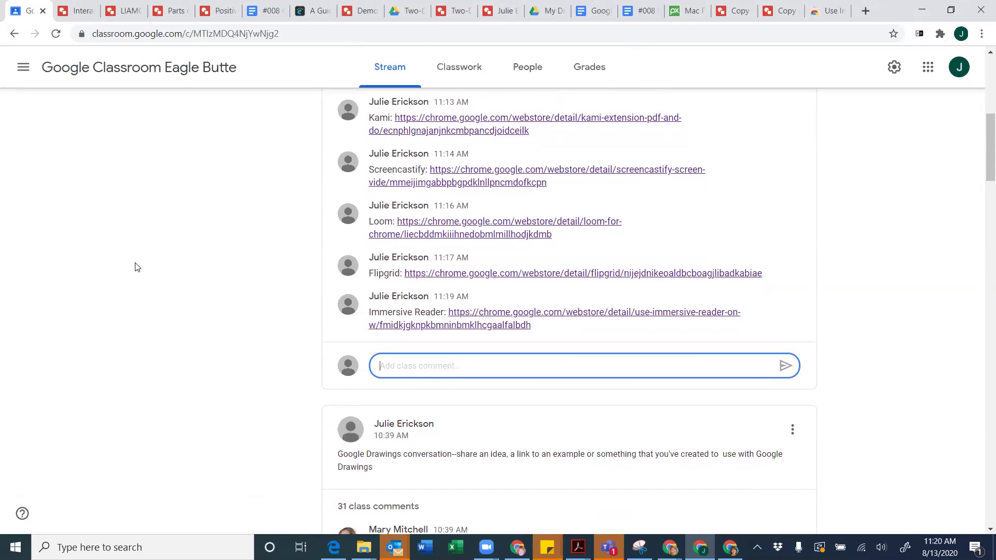
pyautogui.scroll(2, 136, 267)
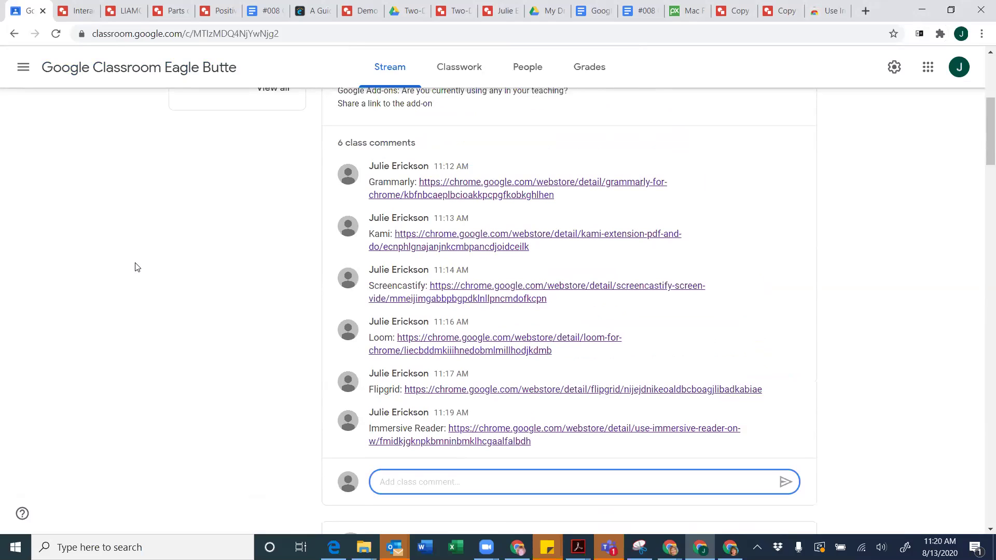
# Go back to the Chrome Web Store's home page and browse the featured extension collections
pyautogui.click(823, 15)
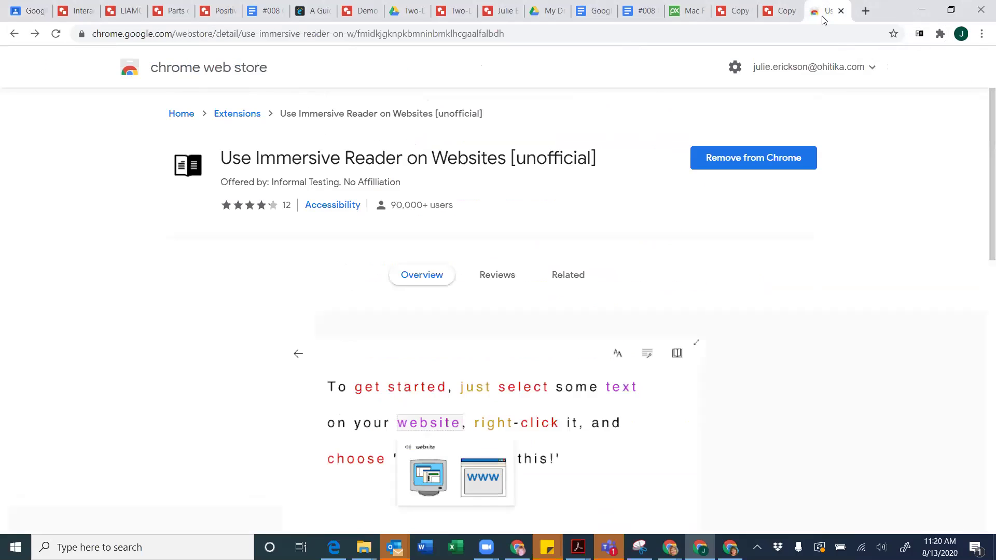
pyautogui.click(195, 72)
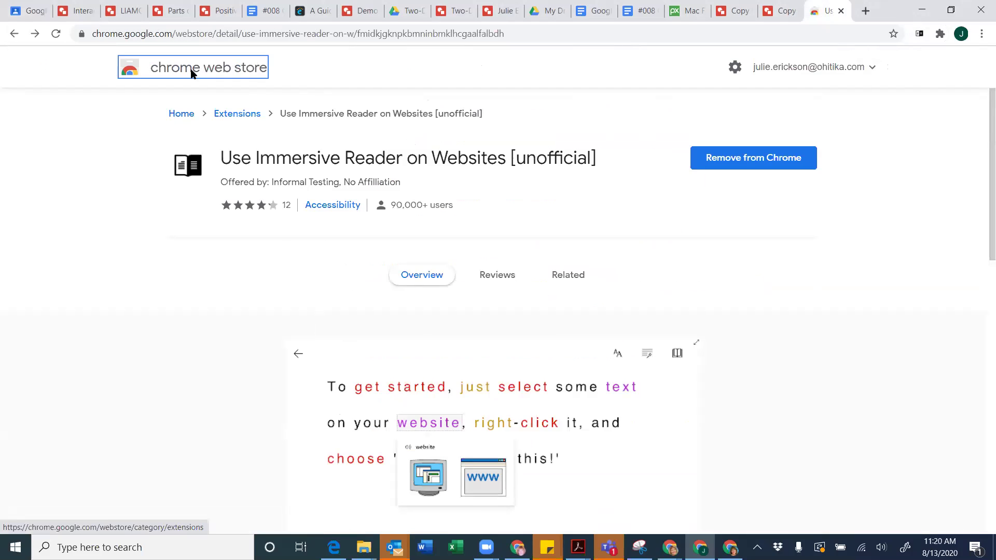
pyautogui.scroll(-2, 44, 181)
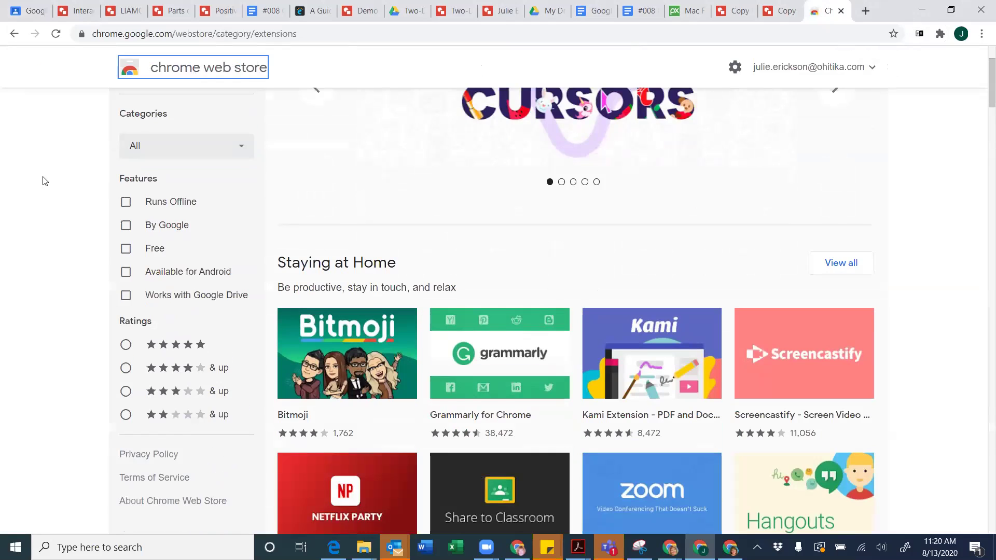
pyautogui.scroll(-2, 44, 181)
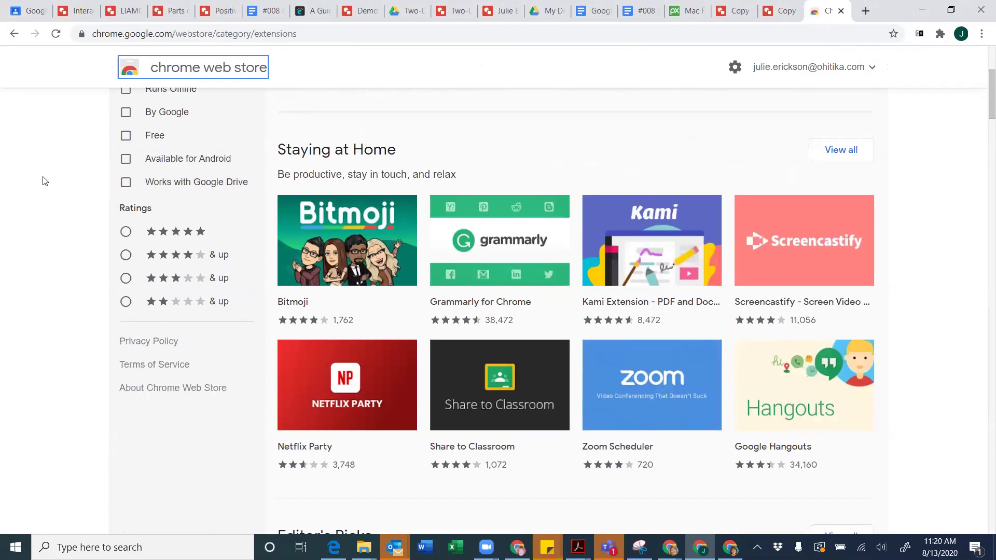
pyautogui.scroll(-5, 44, 181)
pyautogui.scroll(-5, 44, 181)
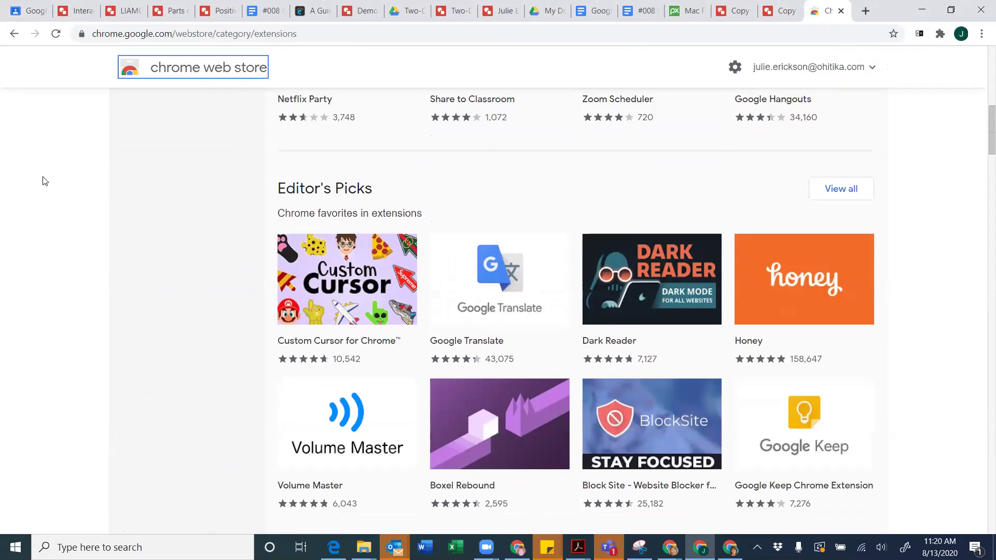
pyautogui.scroll(-5, 45, 180)
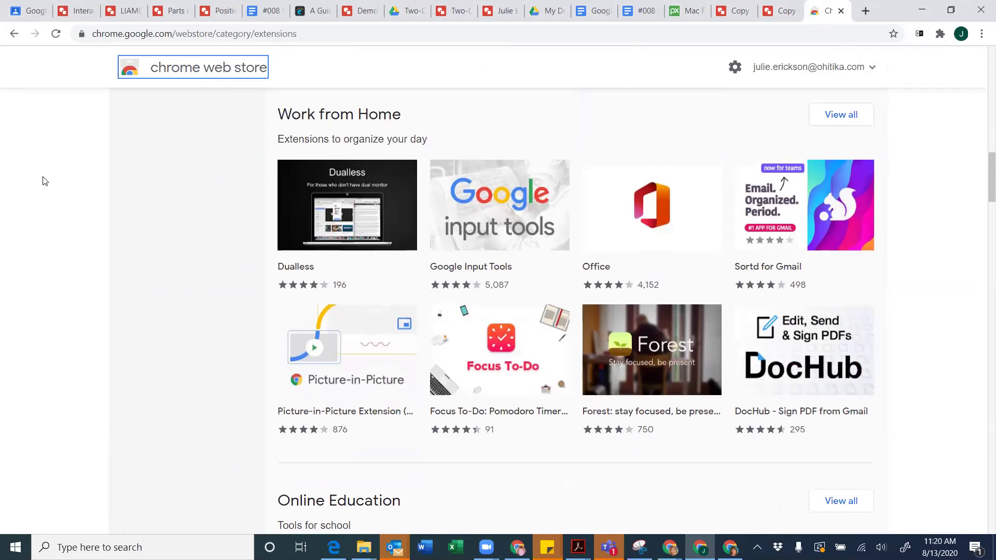
pyautogui.scroll(10, 45, 180)
pyautogui.scroll(8, 44, 181)
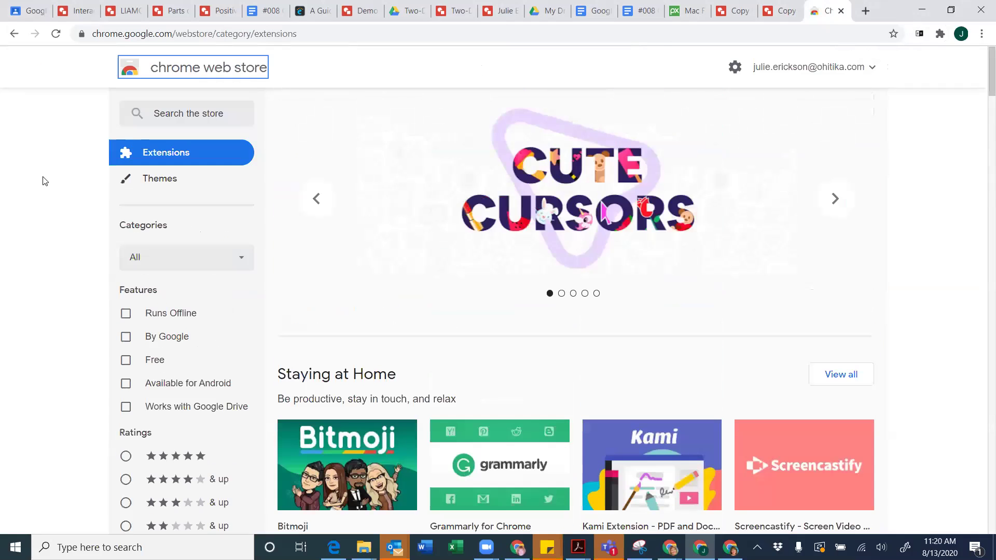
# Search the web store for "wakelet" and open the Wakelet extension's page
pyautogui.click(177, 112)
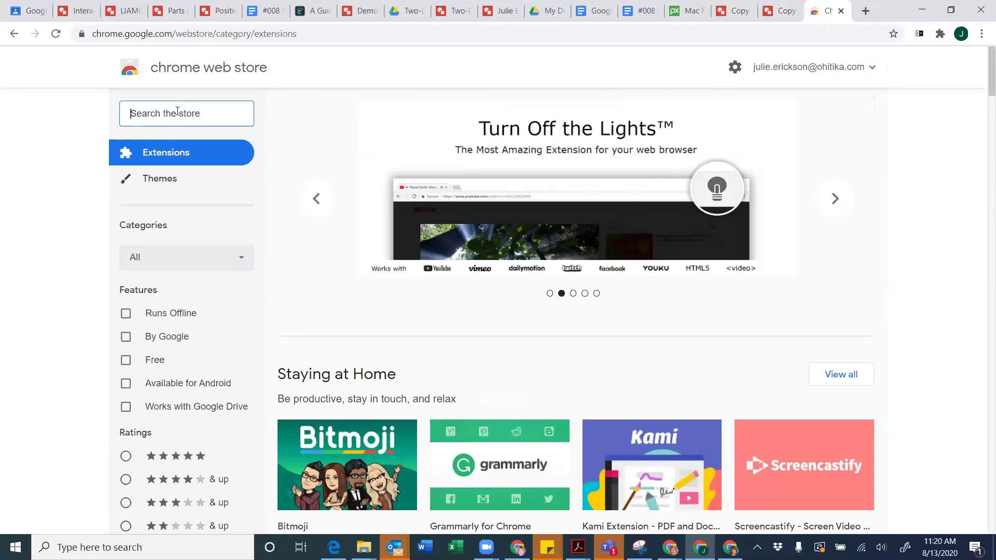
pyautogui.write('wakelet')
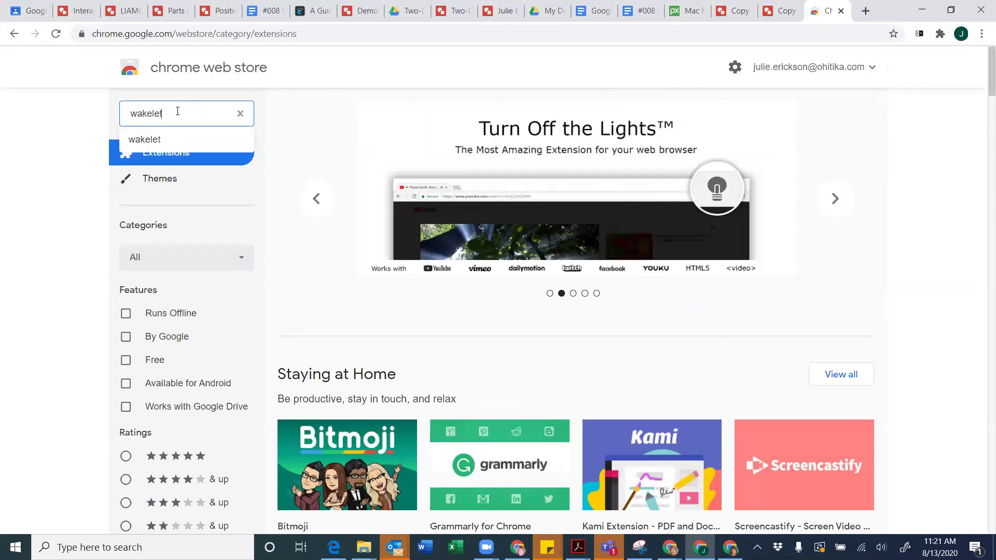
pyautogui.press('Return')
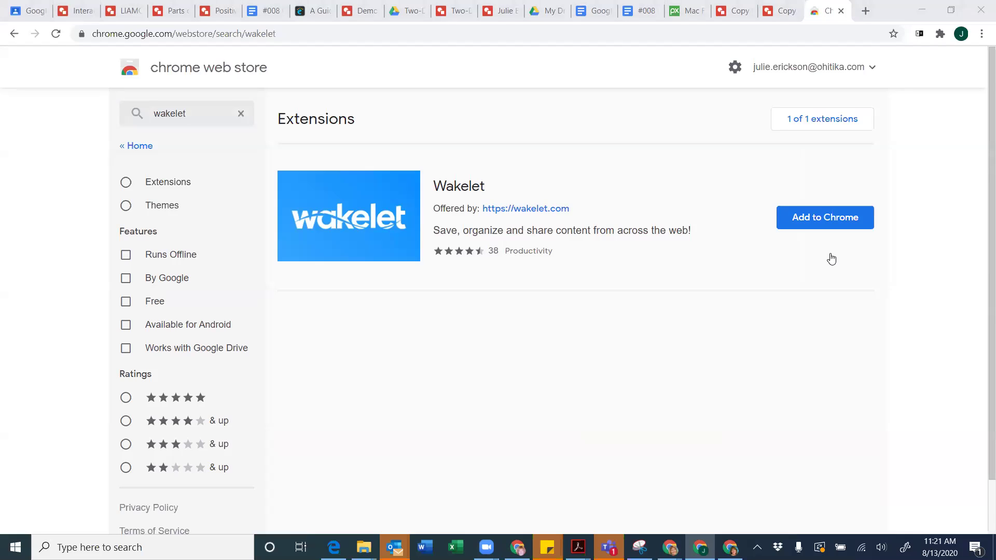
pyautogui.scroll(-1, 832, 258)
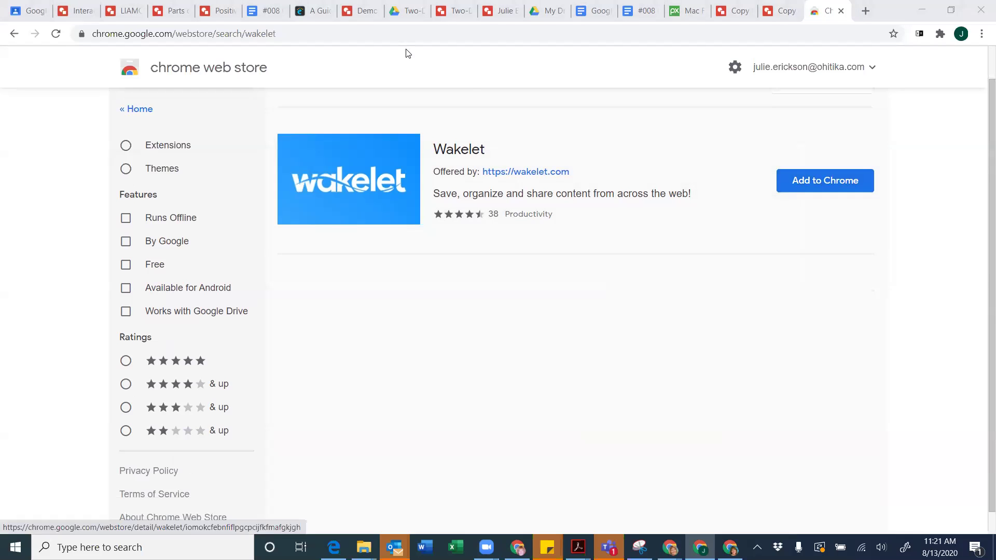
pyautogui.click(478, 153)
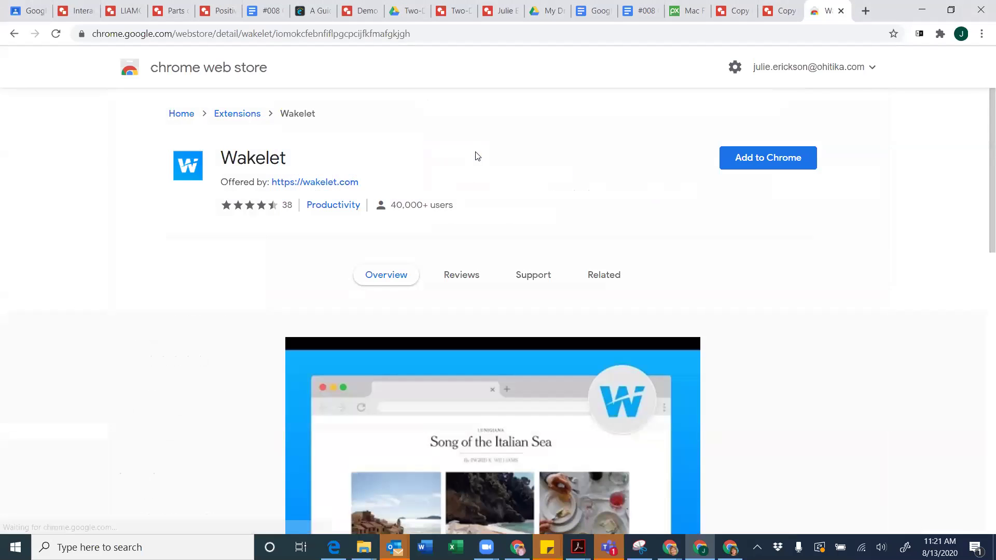
pyautogui.scroll(-5, 235, 317)
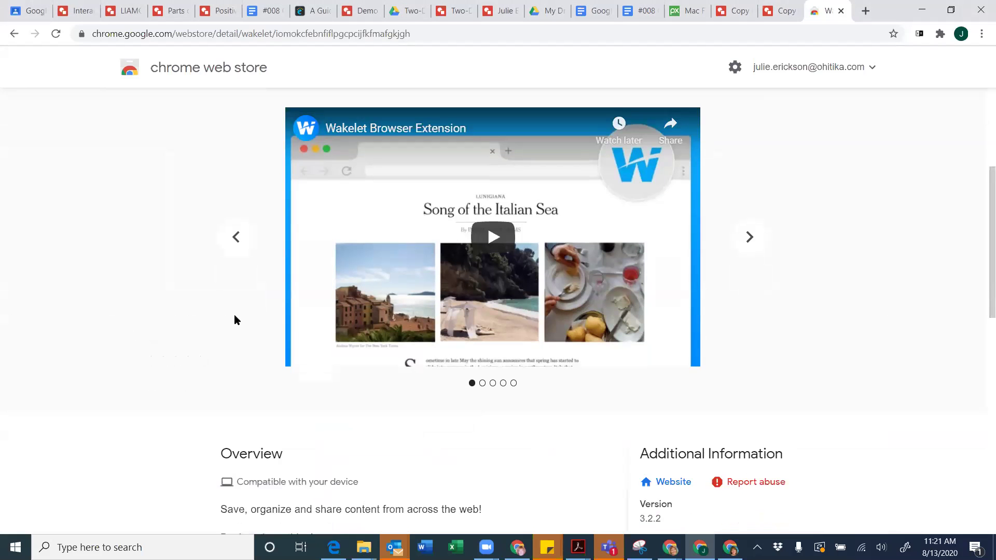
# Open the Google Classroom Eagle Butte classwork page in a new tab beside the class stream
pyautogui.rightClick(31, 11)
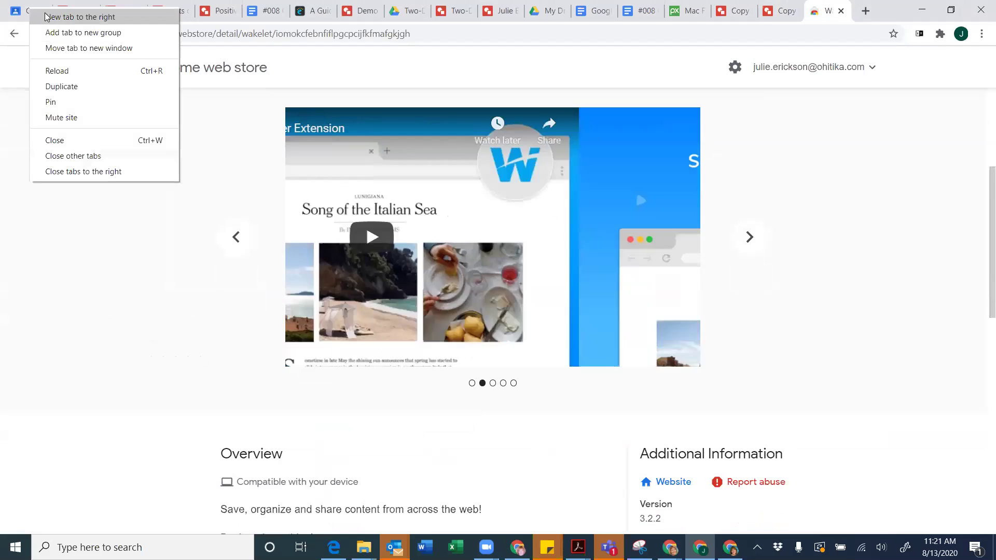
pyautogui.click(73, 21)
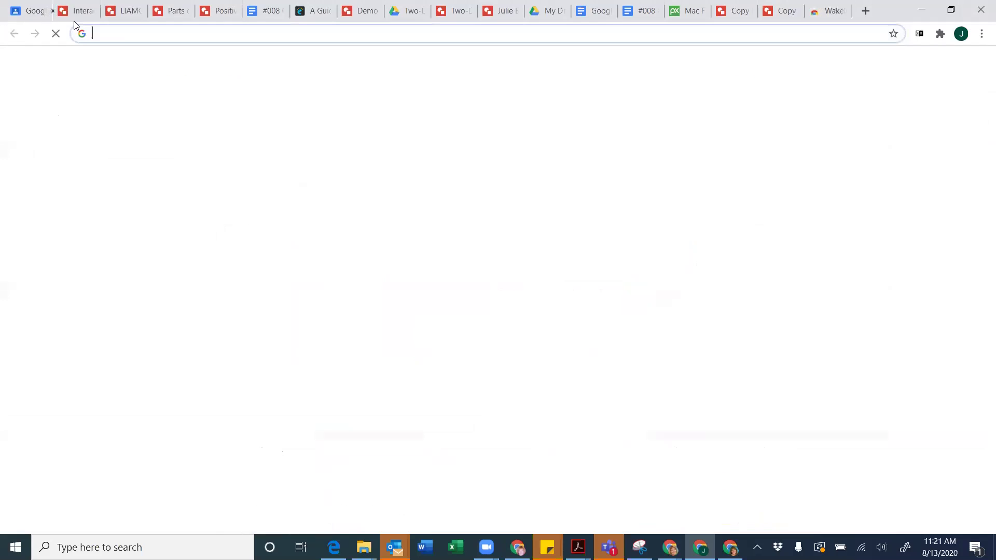
pyautogui.click(144, 38)
pyautogui.write('glass')
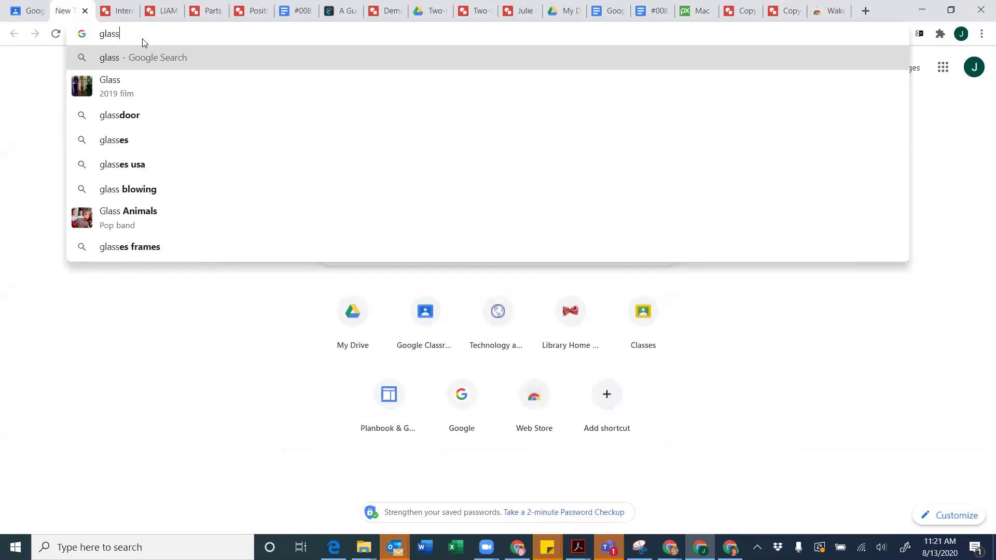
pyautogui.press('BackSpace')
pyautogui.press('BackSpace')
pyautogui.press('BackSpace')
pyautogui.press('BackSpace')
pyautogui.write('cla')
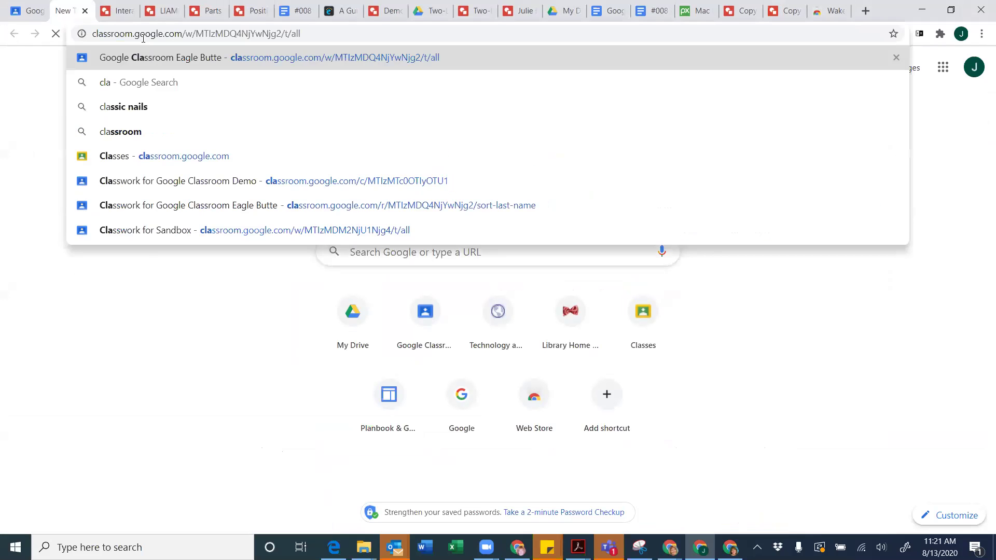
pyautogui.press('Return')
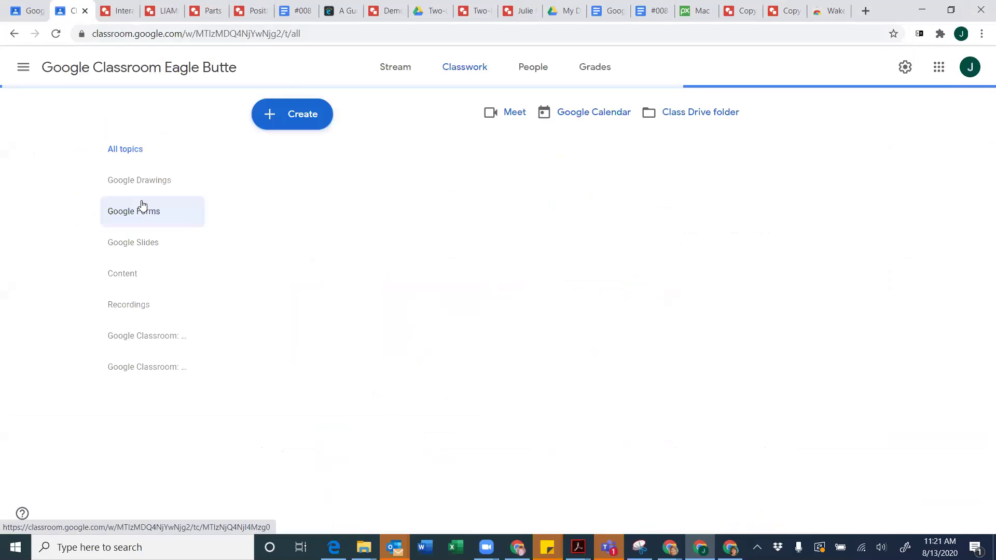
# Expand the #027 PE & Health assignment under Content and open its attached PE & Google Classroom link
pyautogui.scroll(-3, 392, 278)
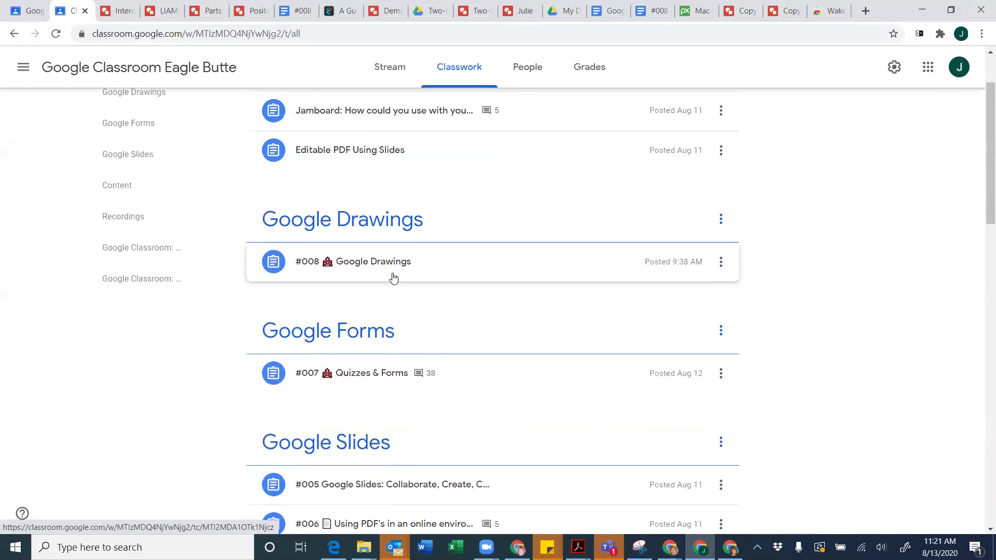
pyautogui.scroll(-6, 392, 278)
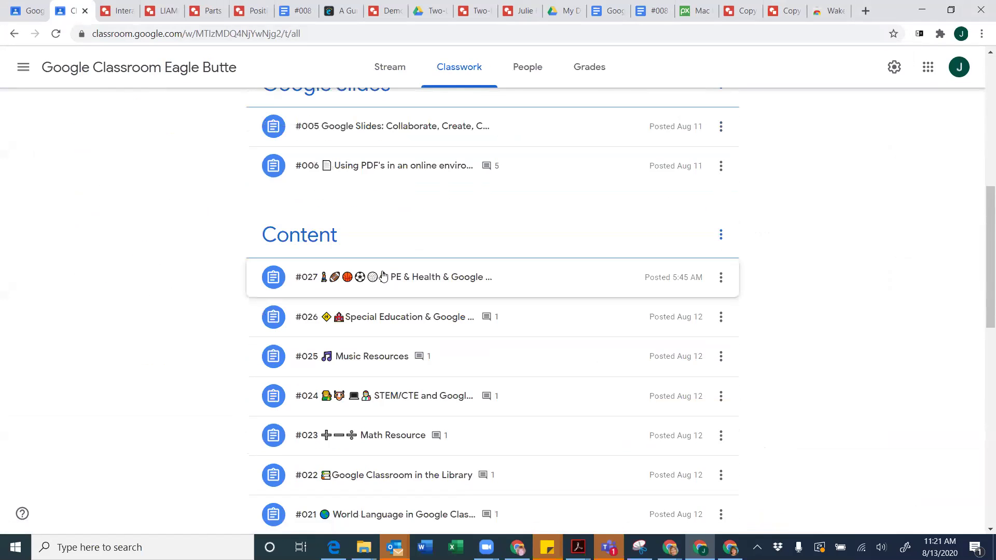
pyautogui.click(382, 276)
pyautogui.scroll(-2, 352, 344)
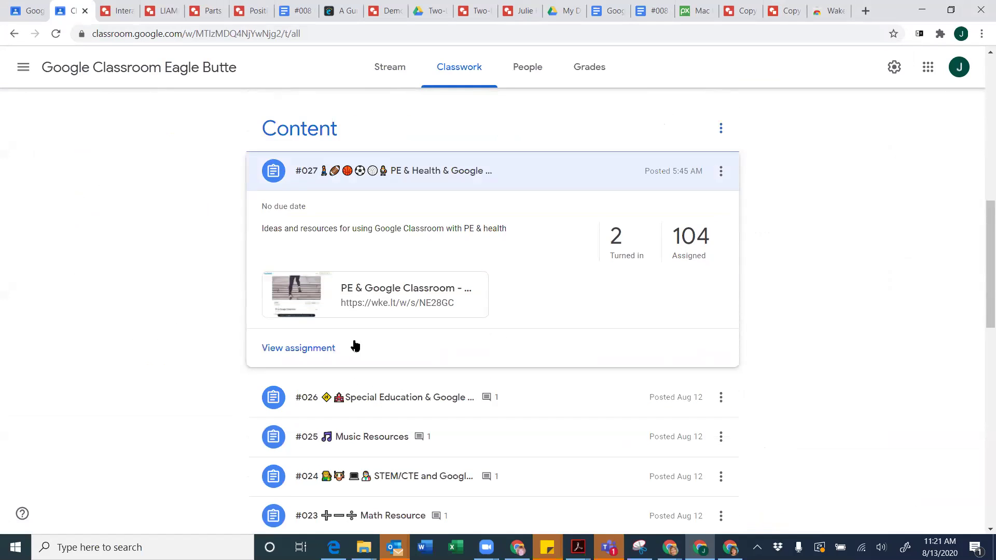
pyautogui.click(383, 298)
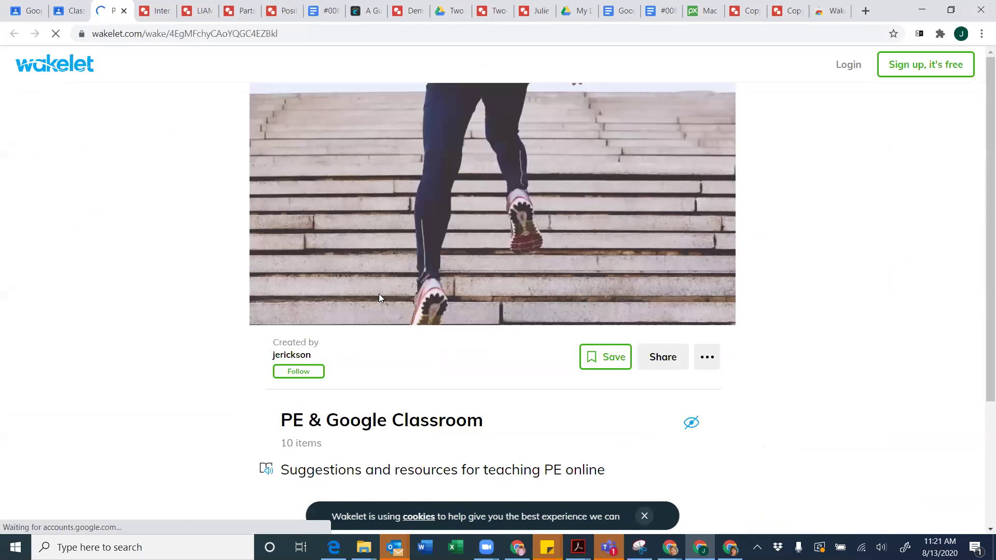
# Look through the resources in the PE & Google Classroom Wakelet collection and return to its beginning
pyautogui.scroll(-4, 379, 294)
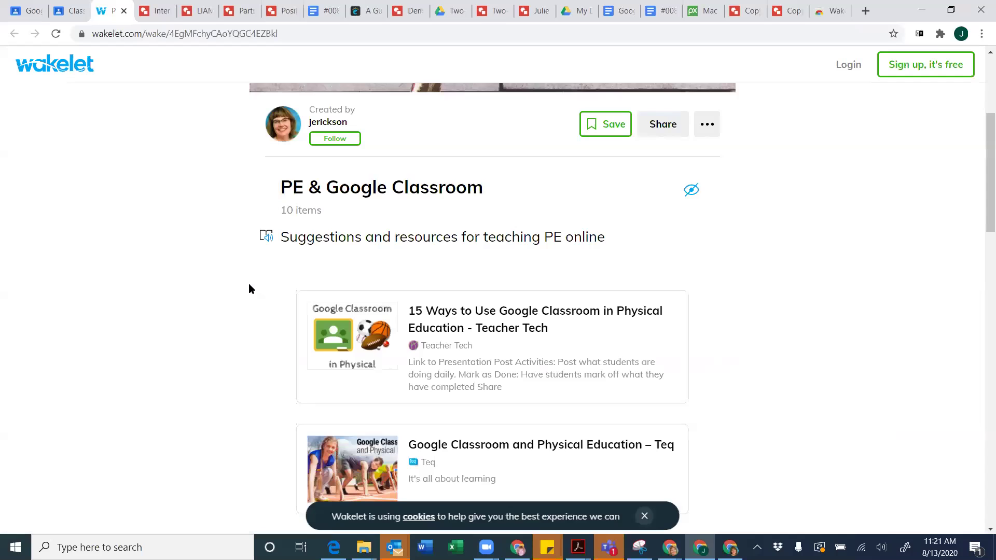
pyautogui.scroll(-2, 248, 288)
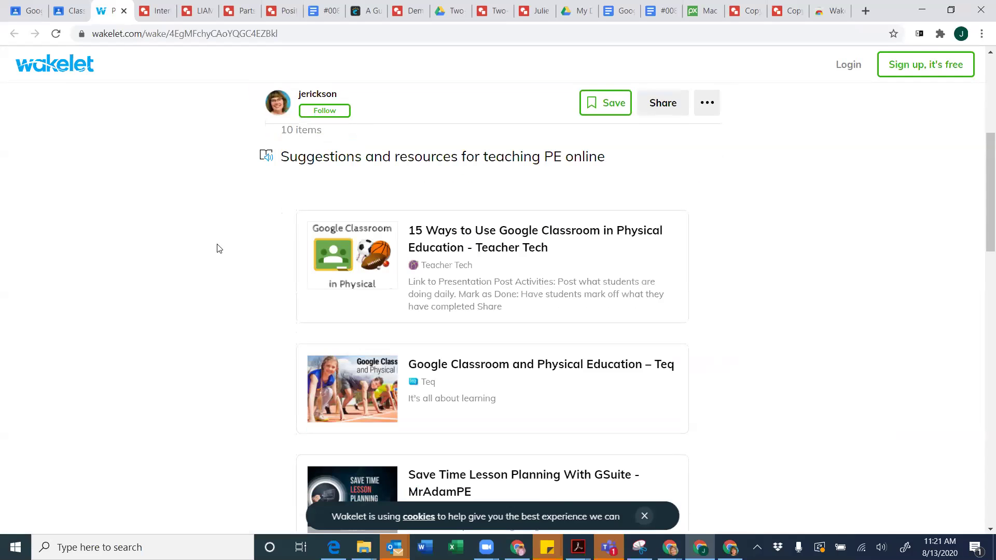
pyautogui.scroll(-1, 218, 282)
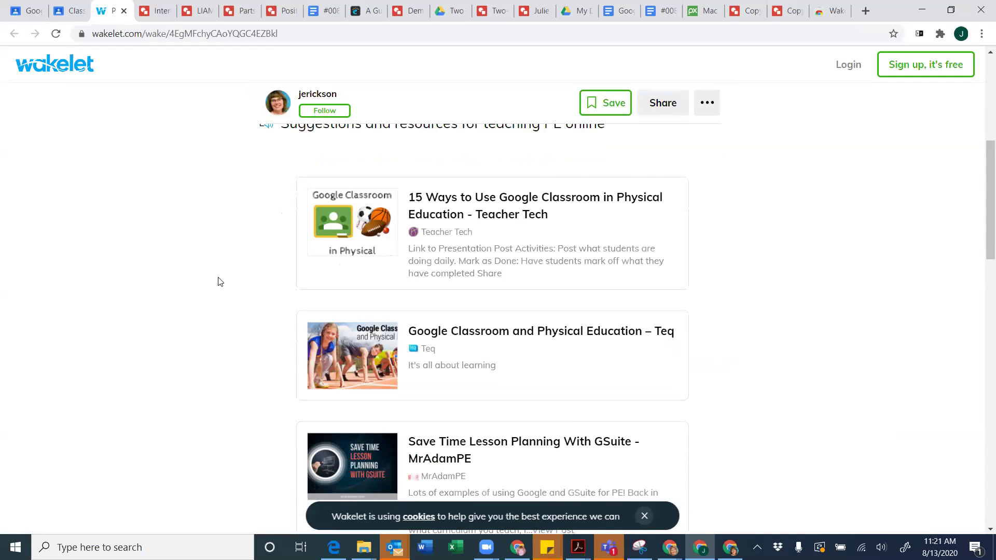
pyautogui.scroll(-5, 218, 282)
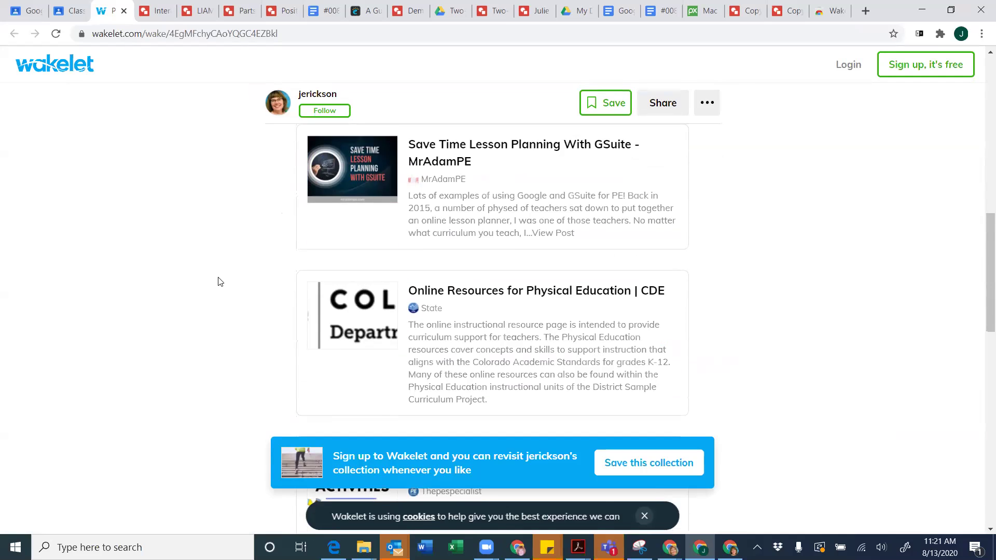
pyautogui.scroll(-2, 218, 282)
pyautogui.scroll(-4, 218, 282)
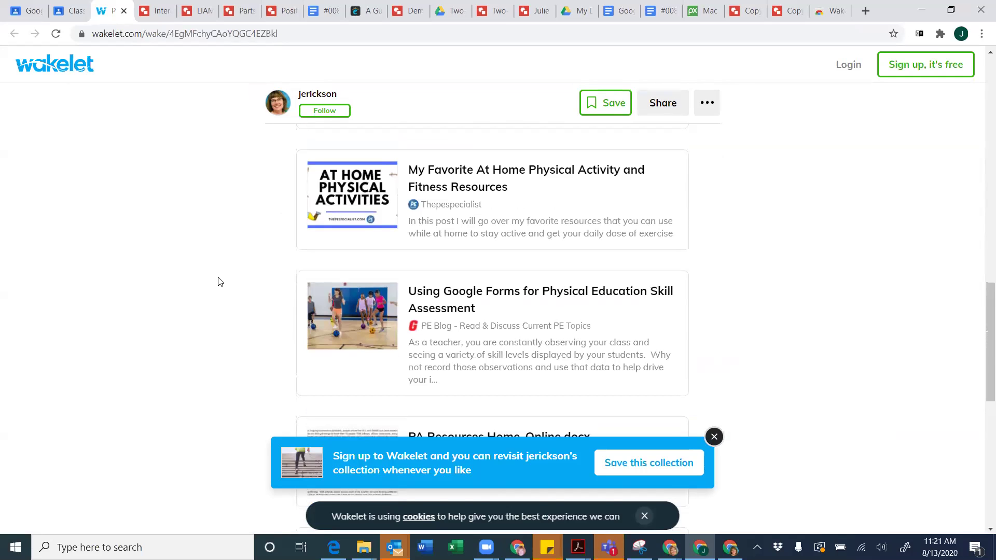
pyautogui.scroll(12, 217, 282)
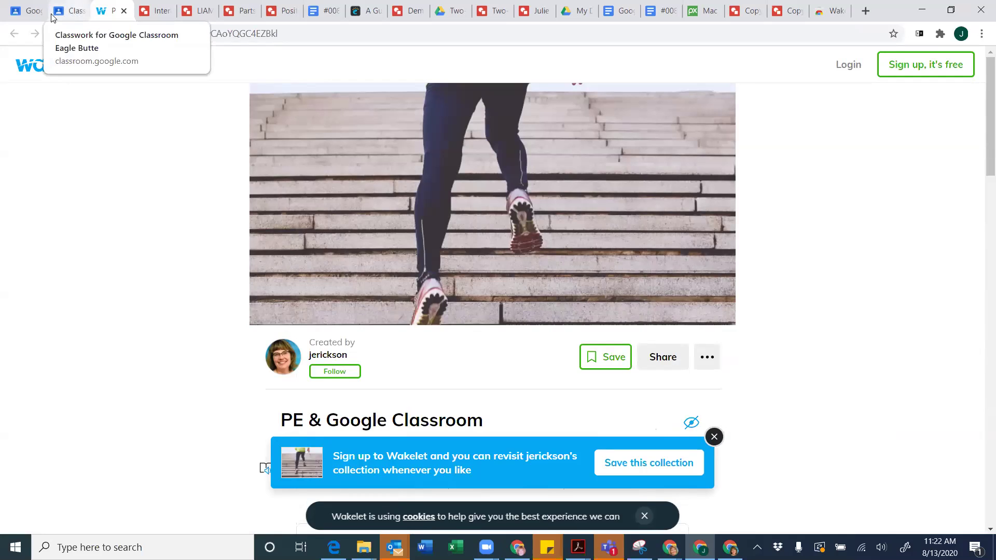
# Start a class comment reading "Wakelet:" under the Google Add-ons post and remove the mistakenly pasted Immersive Reader link from it
pyautogui.click(30, 12)
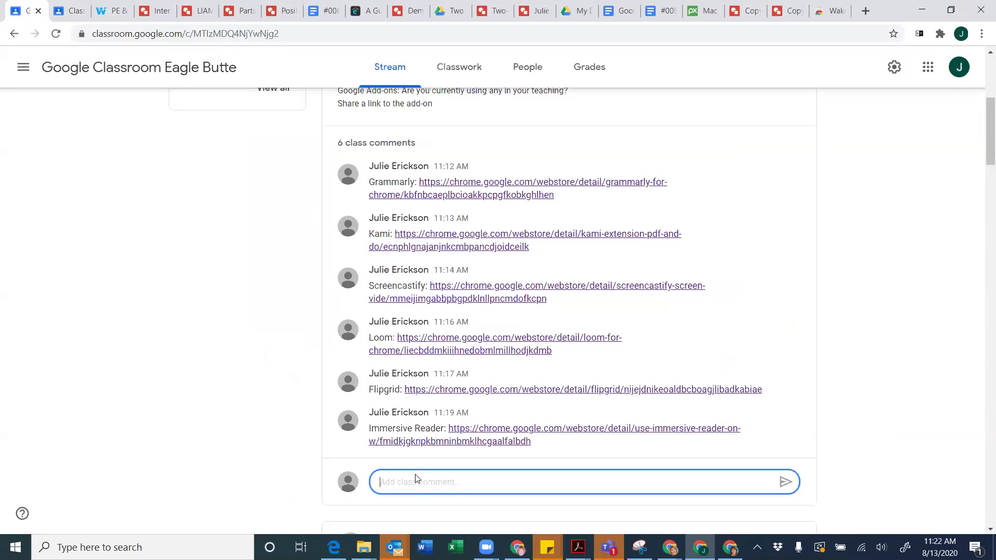
pyautogui.write('Wakelet:')
pyautogui.write('https://chrome.google.com/webstore/detail/use-immersive-reader-on-w/fmidkjgknpkbmninbmklhcgaalfalbdh')
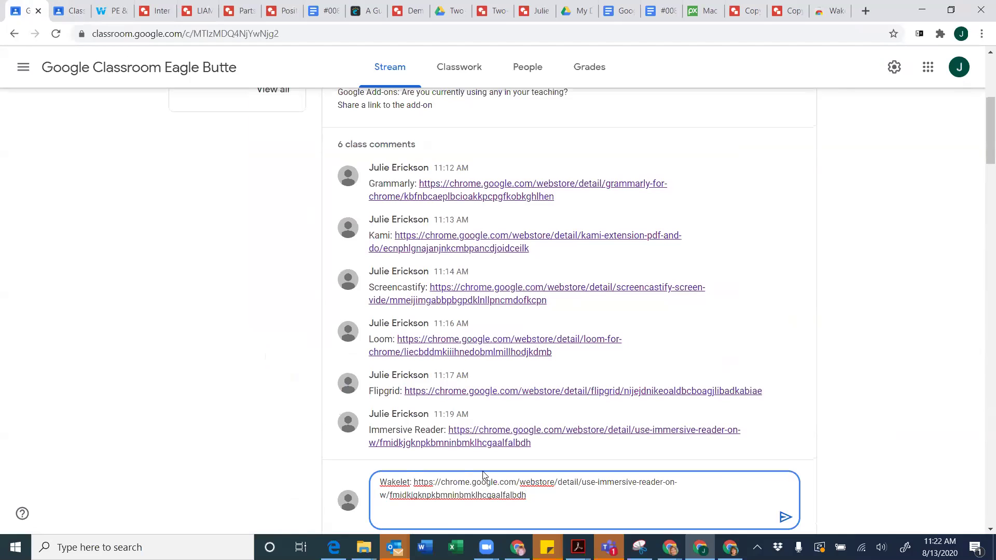
pyautogui.moveTo(526, 482); pyautogui.dragTo(410, 472)
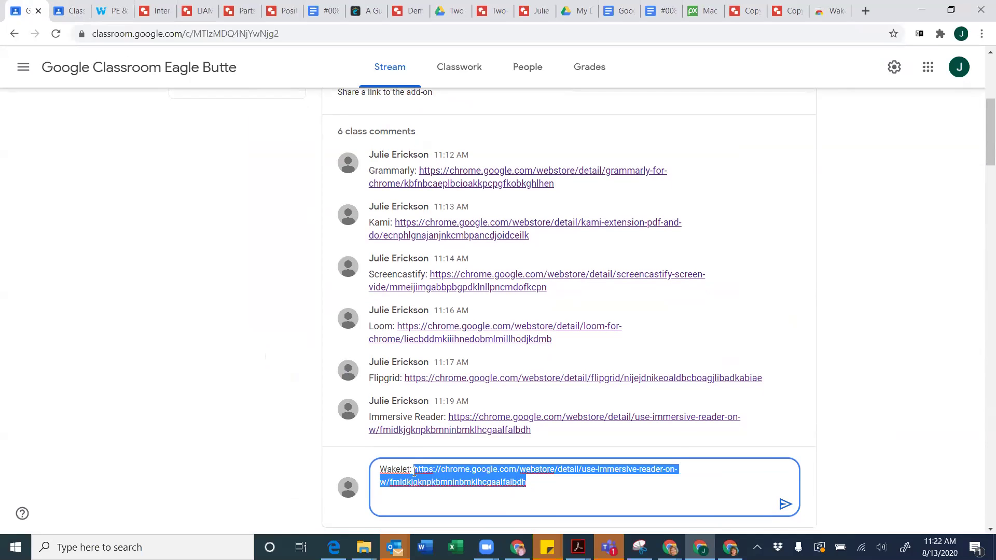
pyautogui.press('BackSpace')
# Copy the Wakelet extension's web store address, add it after "Wakelet:" in the class comment and post the comment
pyautogui.click(826, 11)
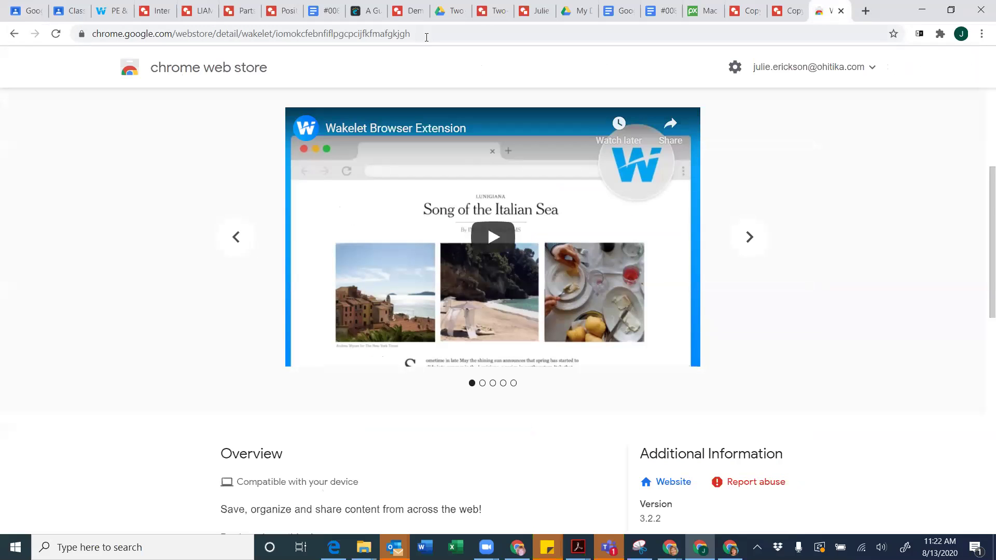
pyautogui.click(425, 33)
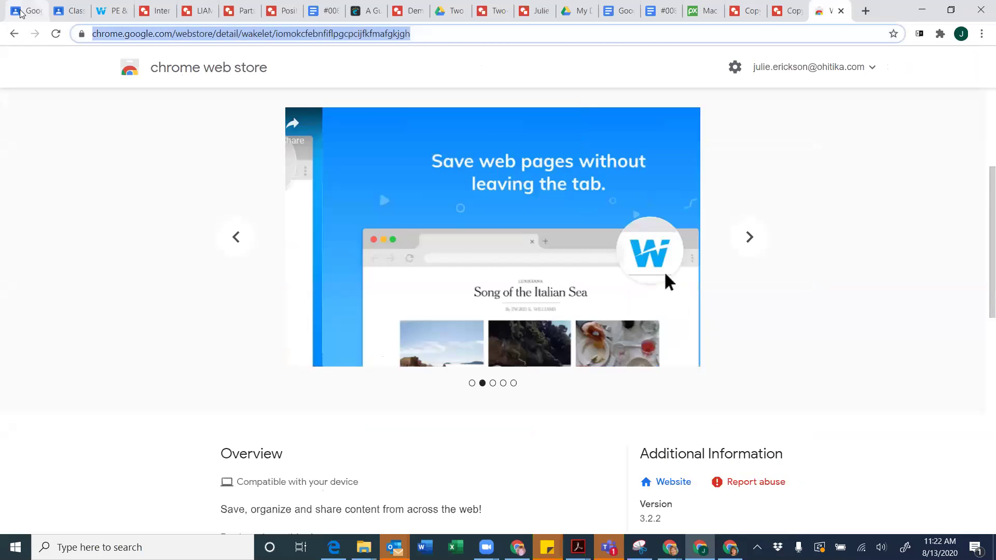
pyautogui.click(20, 12)
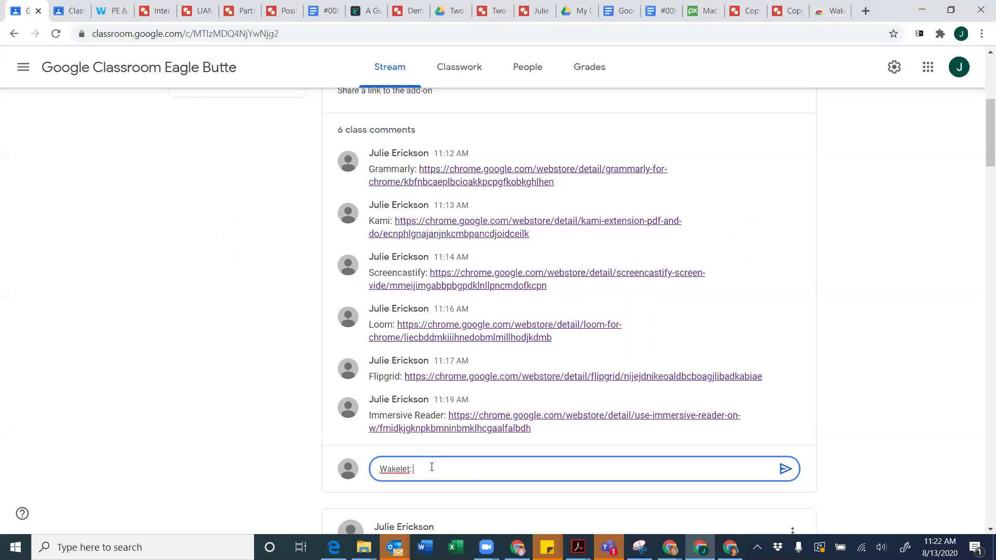
pyautogui.write('https://chrome.google.com/webstore/detail/wakelet/iomokcfebnfiflpgcpcijfkfmafgkigh')
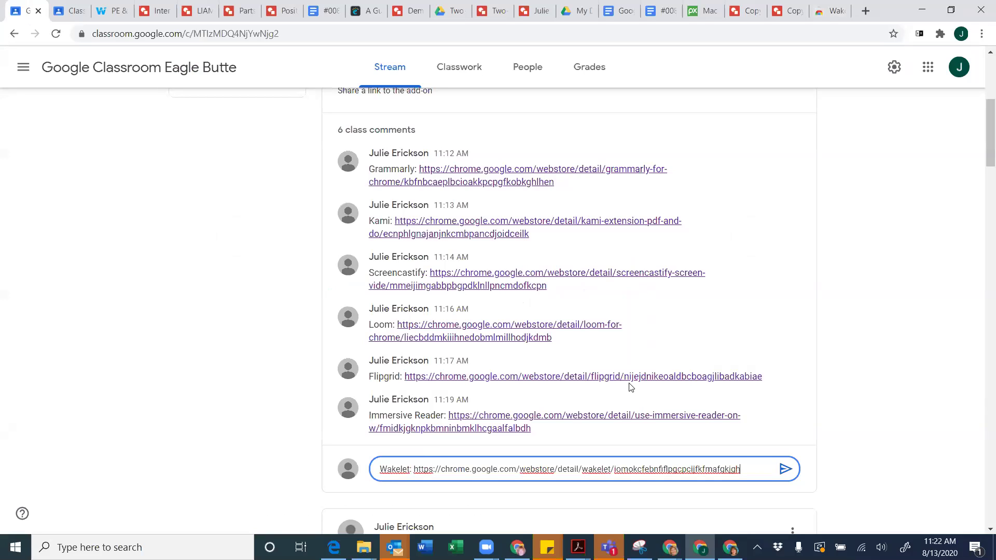
pyautogui.click(786, 469)
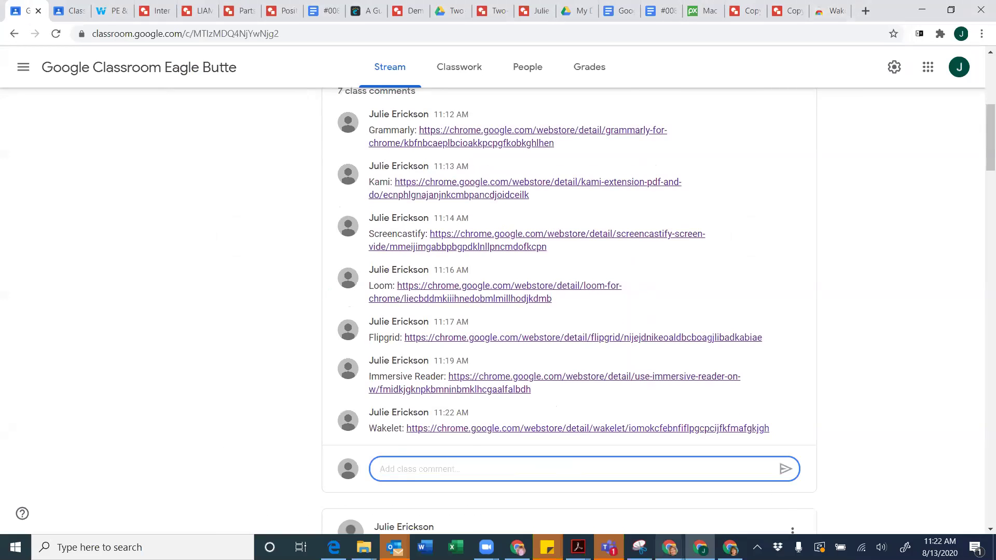
# Switch to the other Chrome profile's window and start saving the 2020 South Dakota Library Association Flipgrid page with the Wakelet extension
pyautogui.moveTo(669, 548)
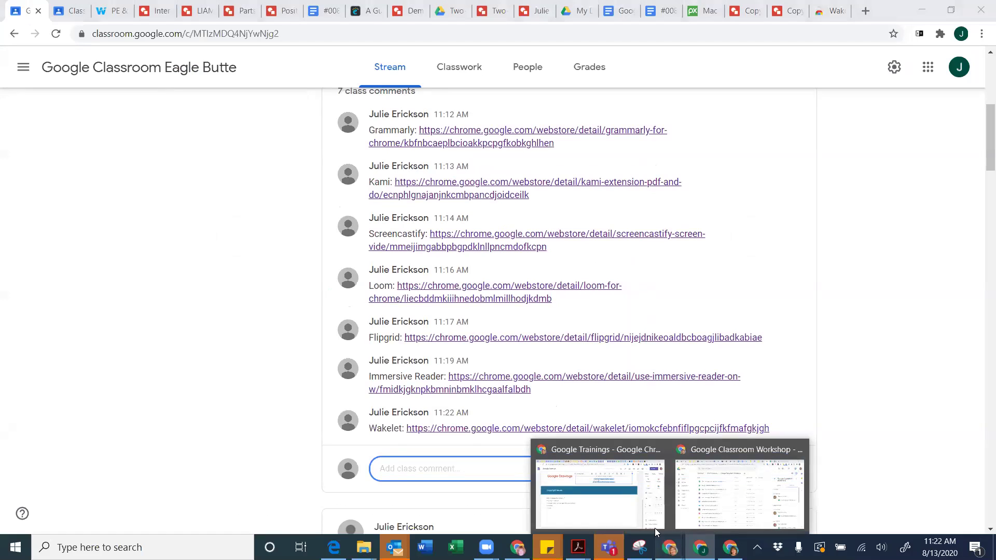
pyautogui.rightClick(669, 547)
pyautogui.click(640, 478)
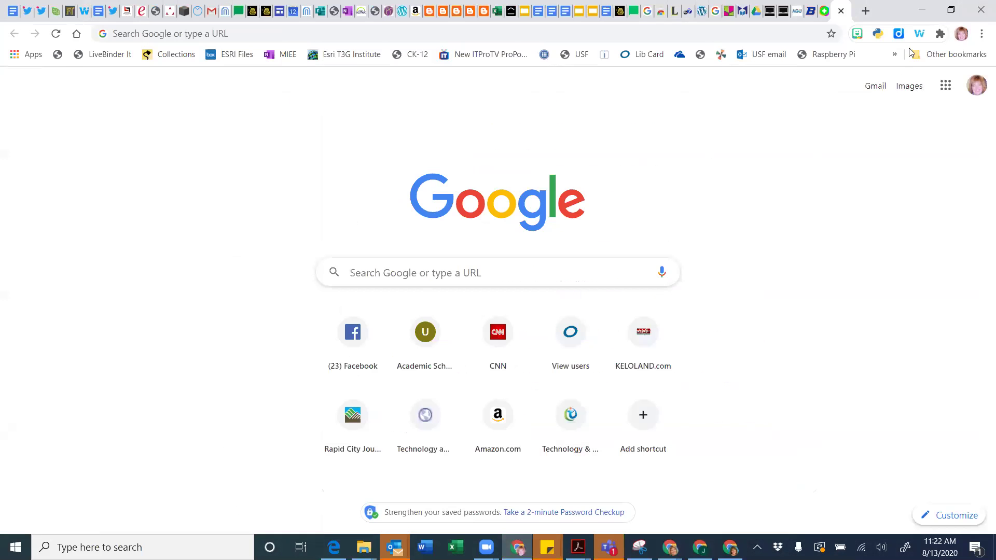
pyautogui.click(824, 10)
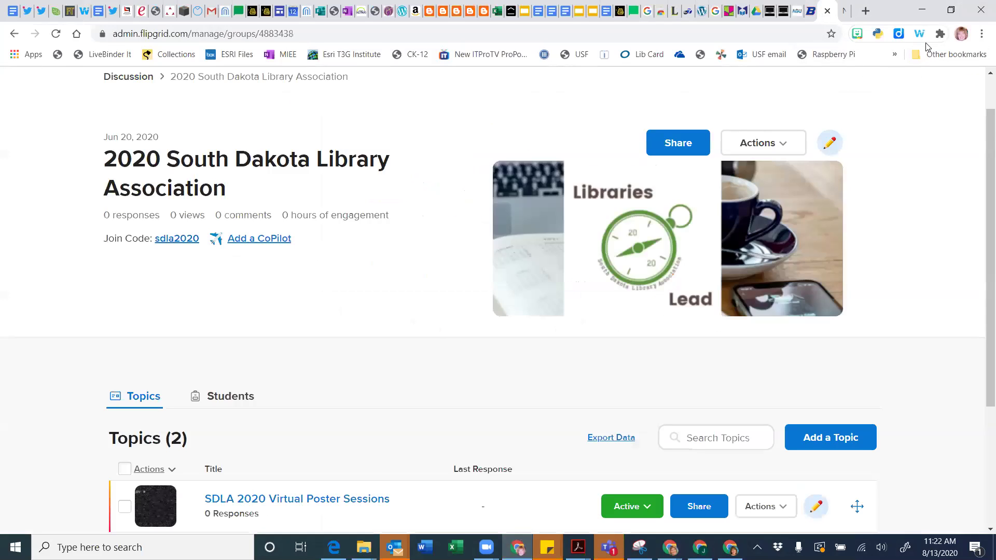
pyautogui.click(920, 35)
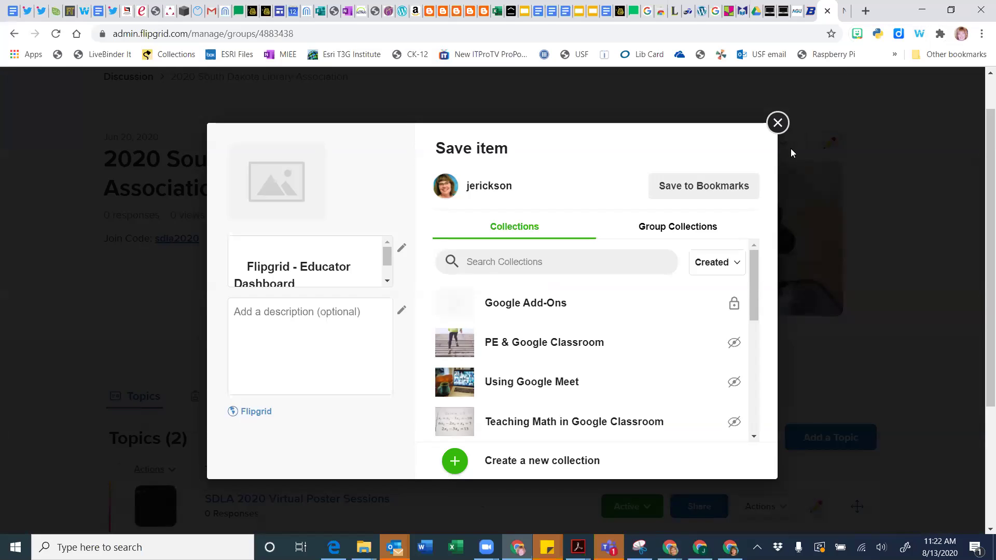
# Look through the Wakelet collections available for saving the Flipgrid page, and close the dialog without saving
pyautogui.scroll(-3, 592, 342)
pyautogui.scroll(3, 592, 342)
pyautogui.scroll(-2, 592, 343)
pyautogui.scroll(-1, 592, 342)
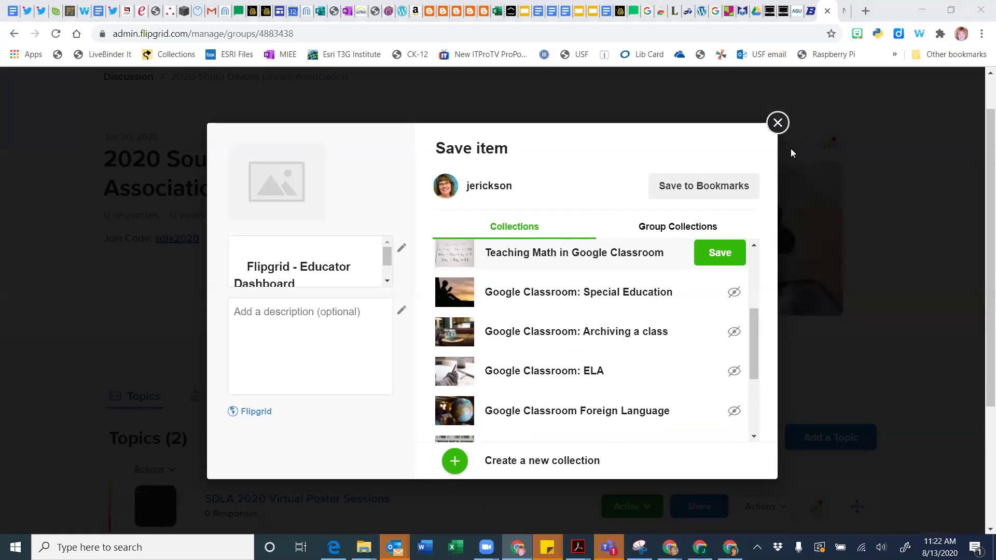
pyautogui.scroll(2, 591, 343)
pyautogui.scroll(-1, 592, 343)
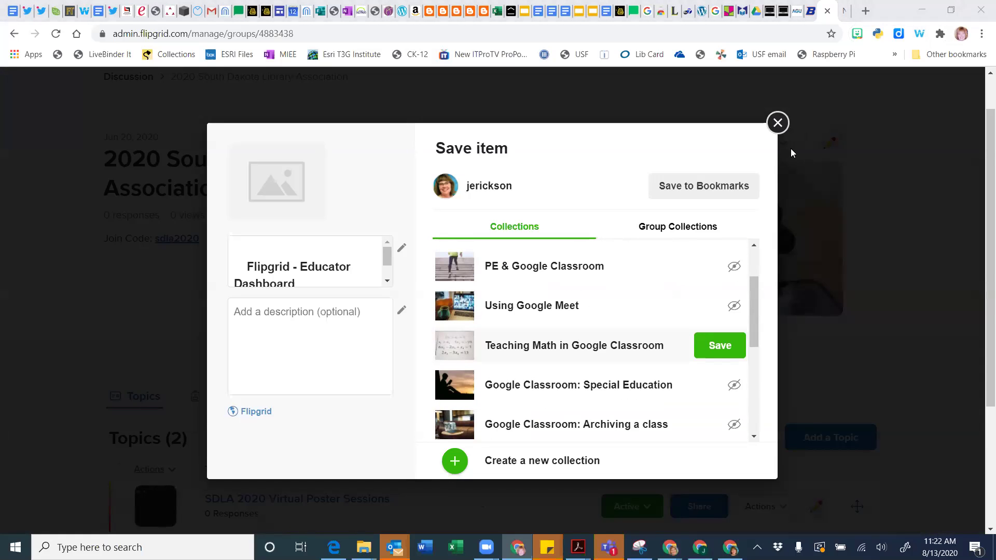
pyautogui.scroll(-5, 591, 342)
pyautogui.scroll(5, 592, 342)
pyautogui.scroll(-1, 591, 342)
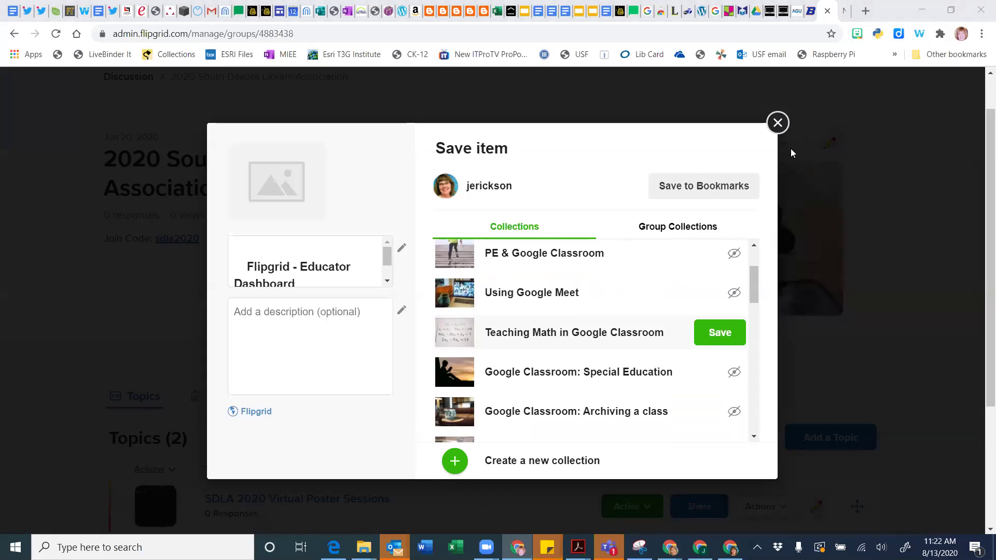
pyautogui.scroll(-1, 592, 342)
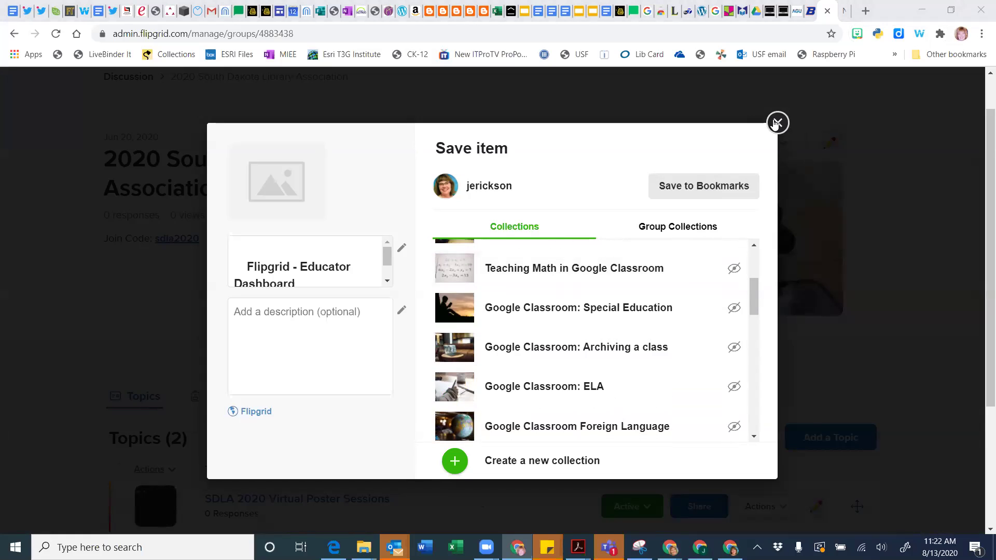
pyautogui.click(778, 123)
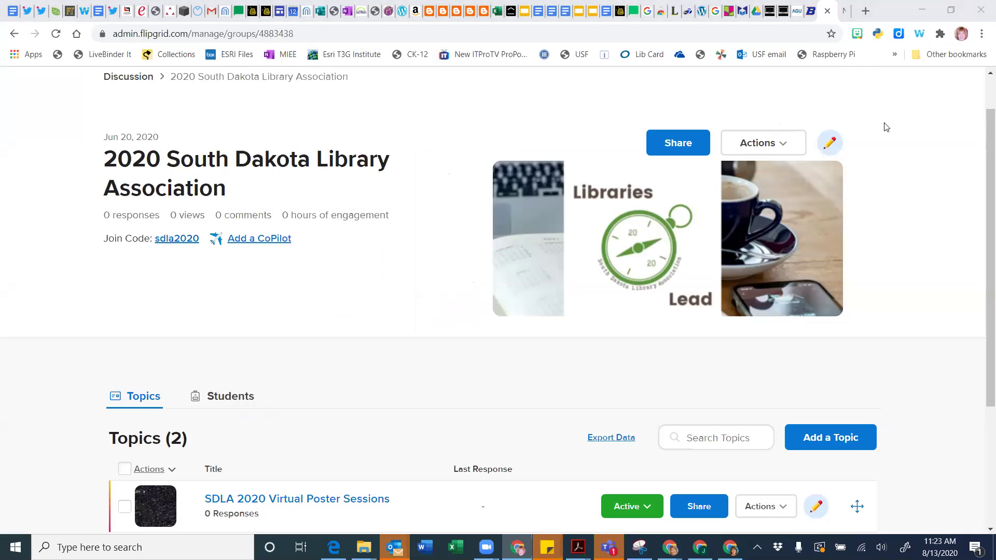
# Return to the browser window with the Google Classroom Eagle Butte stream and review the extension links in the class comments
pyautogui.click(666, 125)
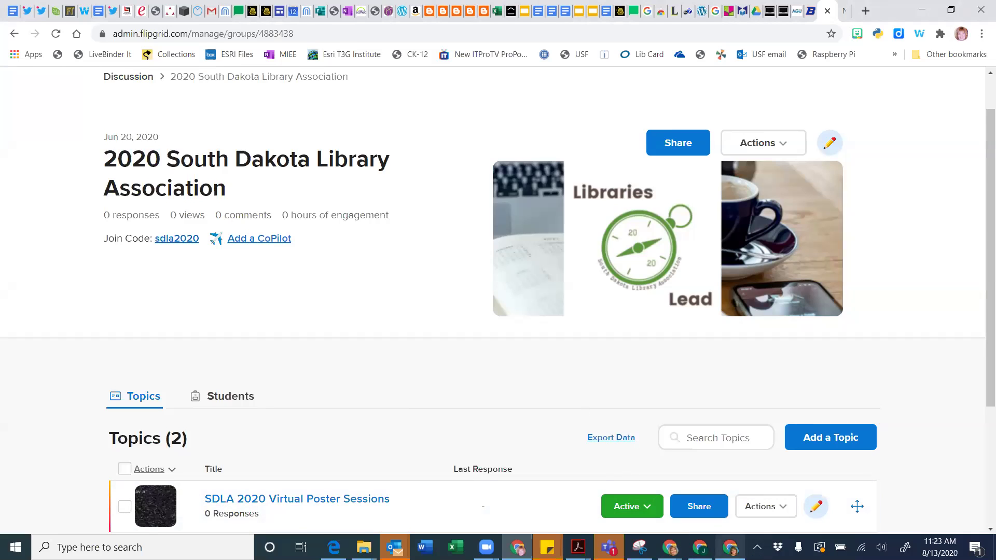
pyautogui.click(700, 547)
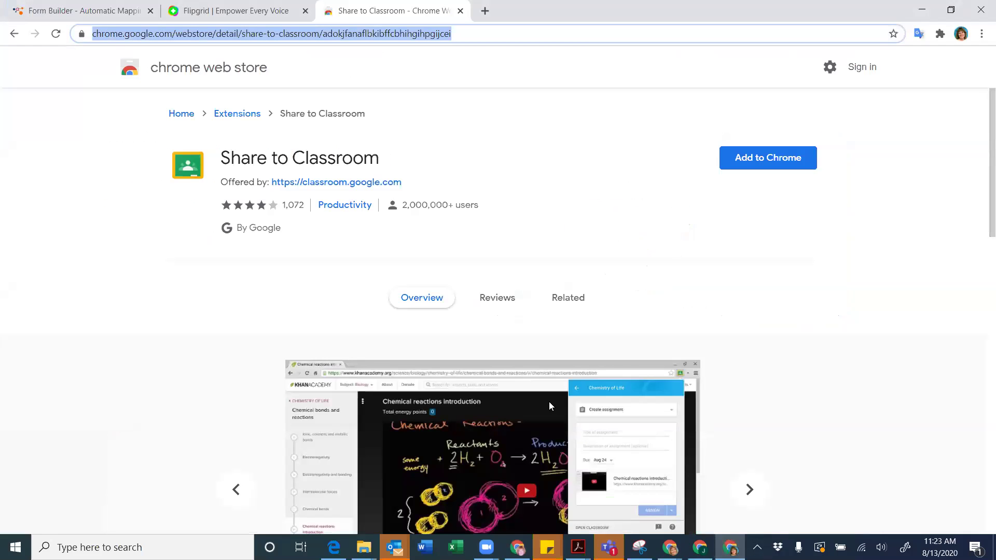
pyautogui.click(700, 547)
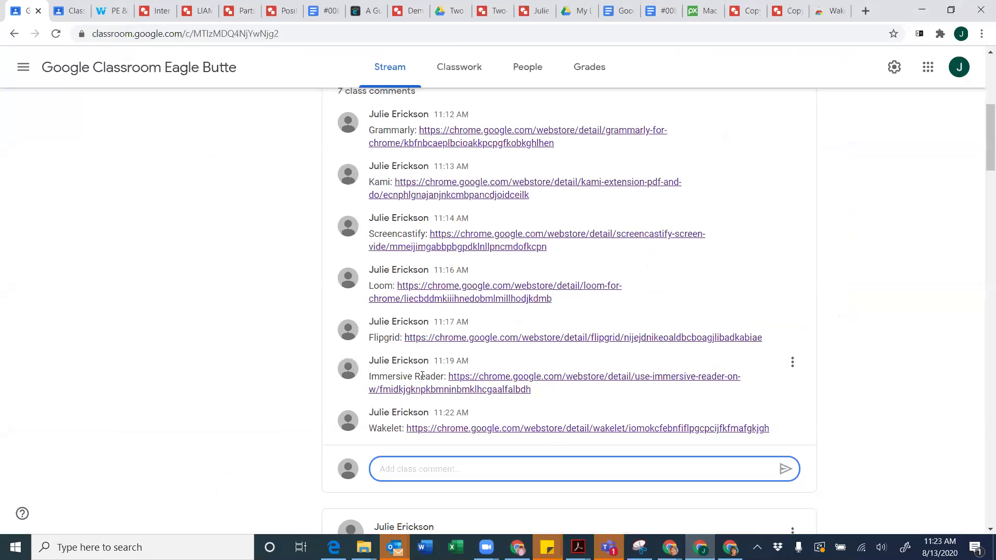
pyautogui.click(264, 367)
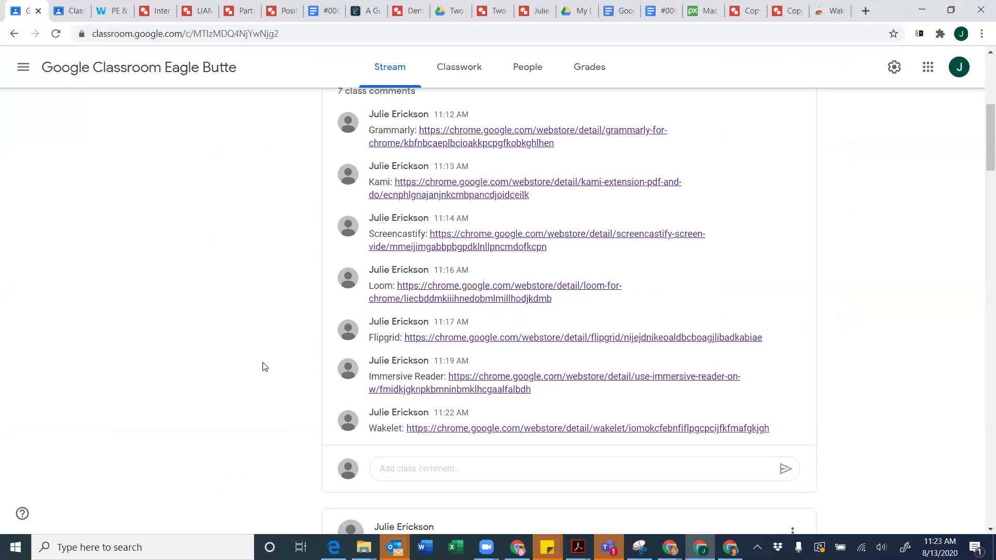
pyautogui.scroll(1, 263, 367)
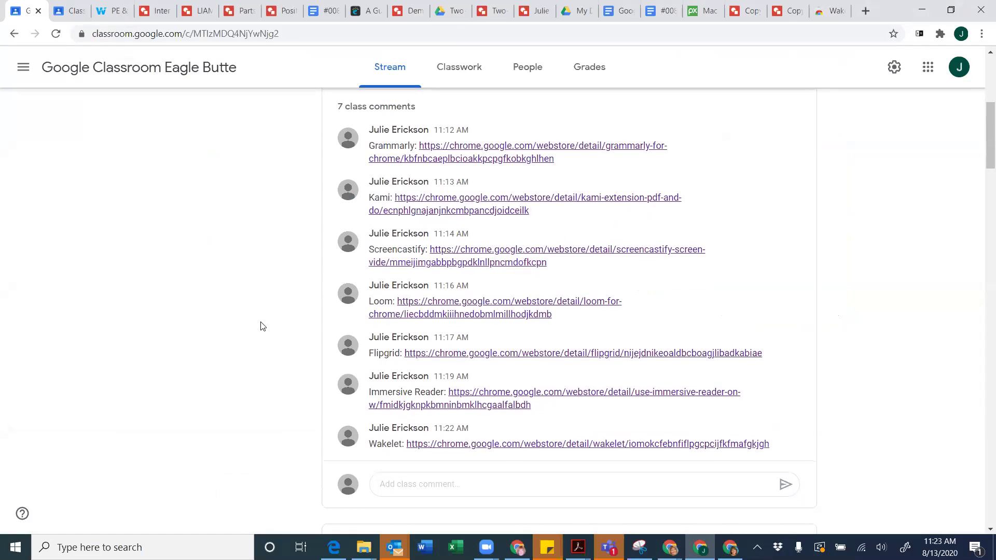
pyautogui.scroll(-2, 276, 364)
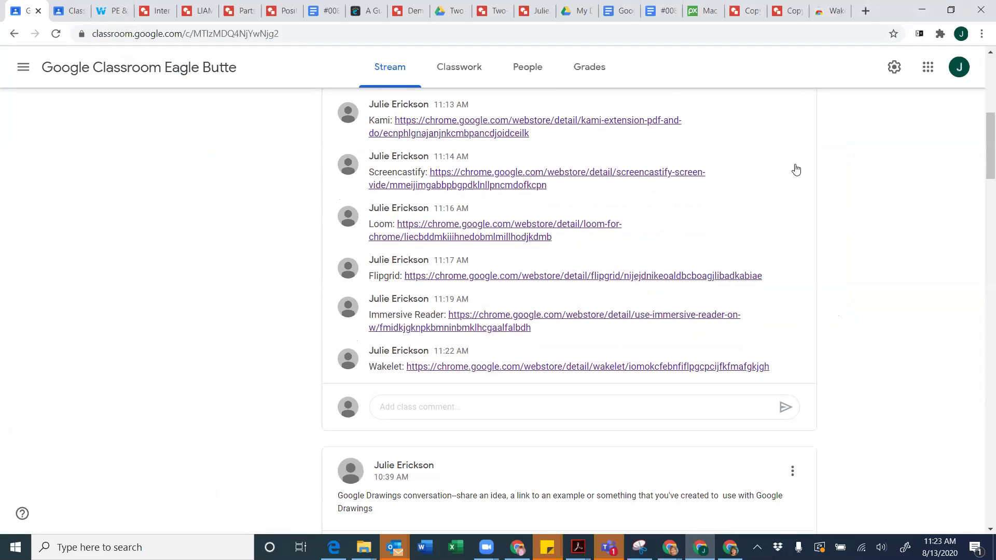
# Open the Eagle Butte classwork page and show only the assignments under the Content topic
pyautogui.click(74, 15)
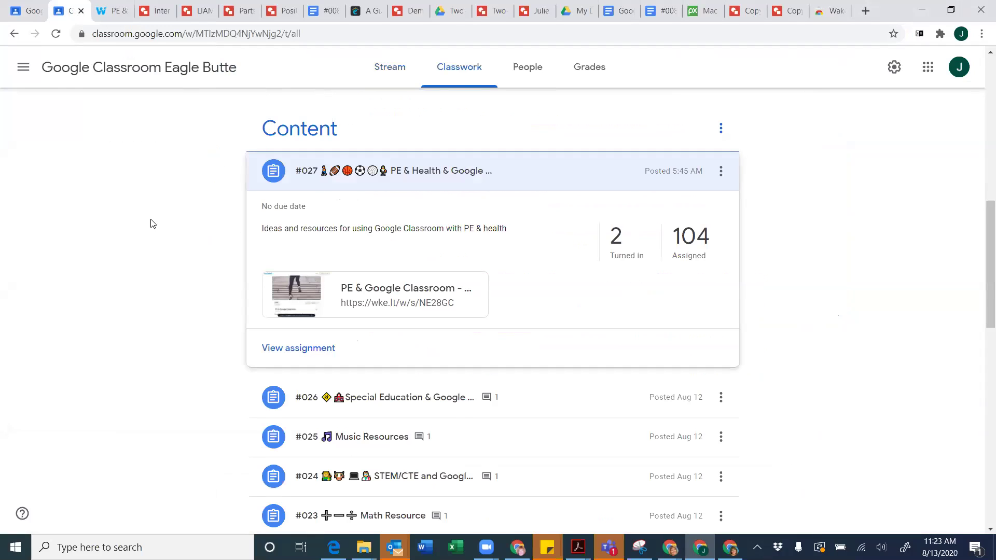
pyautogui.click(300, 210)
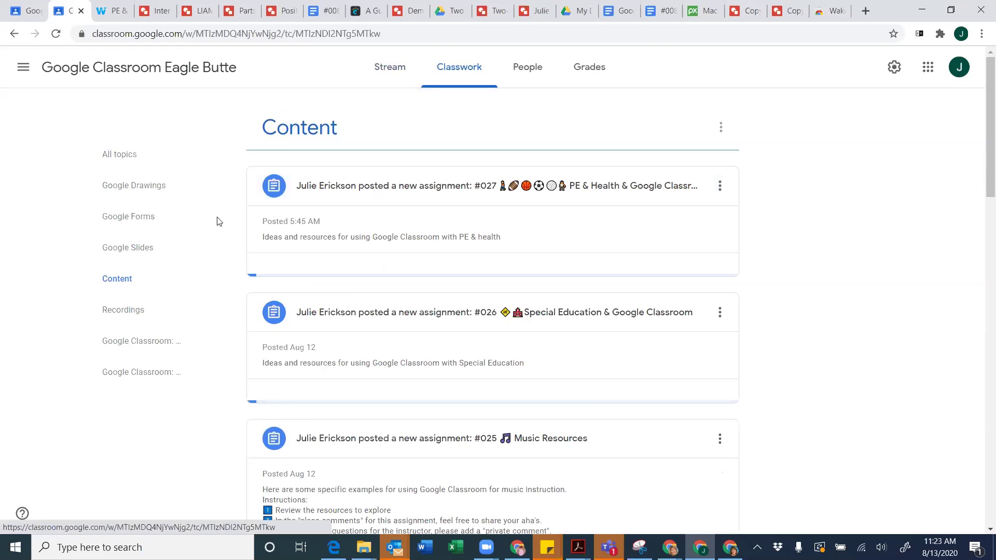
pyautogui.click(383, 73)
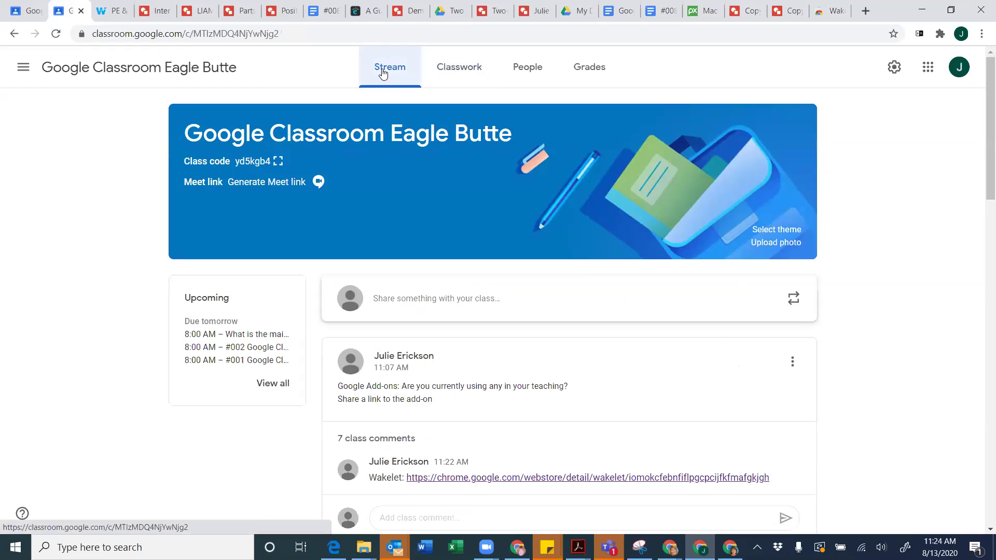
pyautogui.click(461, 76)
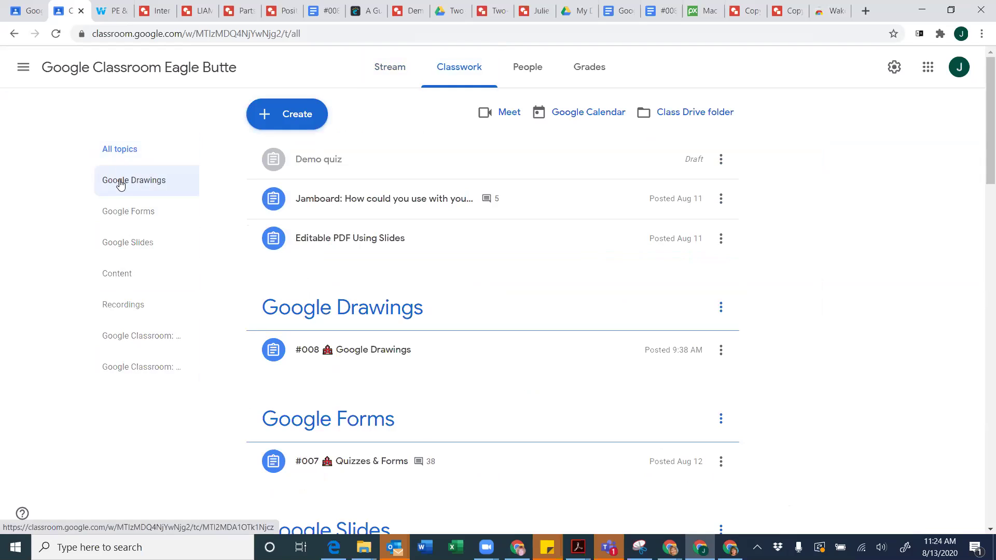
pyautogui.click(126, 289)
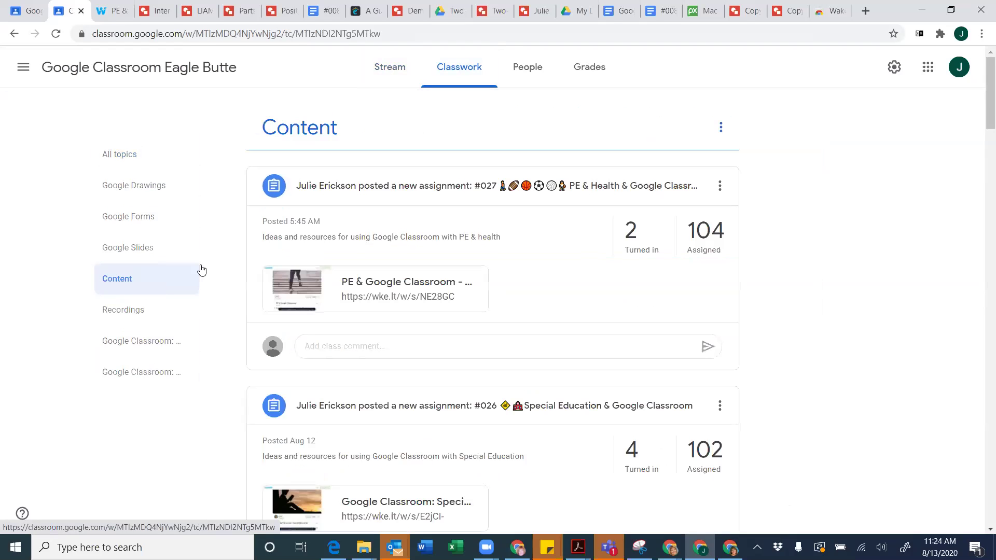
# Look through the PE & Health, Special Education, Music and STEM/CTE assignments under Content and return to the beginning of the list
pyautogui.scroll(-3, 218, 238)
pyautogui.scroll(-1, 219, 239)
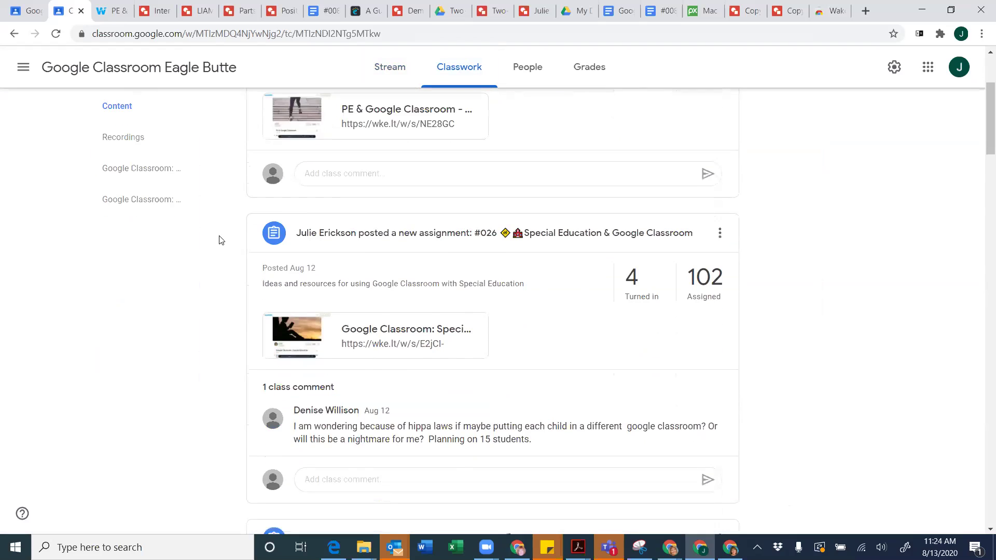
pyautogui.scroll(-2, 219, 240)
pyautogui.scroll(2, 219, 240)
pyautogui.scroll(4, 219, 240)
pyautogui.scroll(-5, 219, 240)
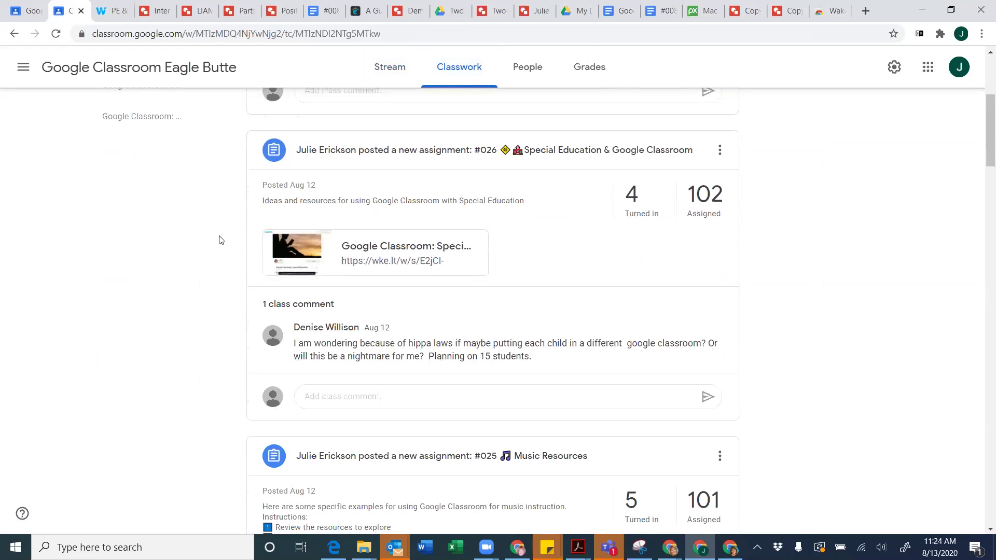
pyautogui.scroll(-6, 219, 239)
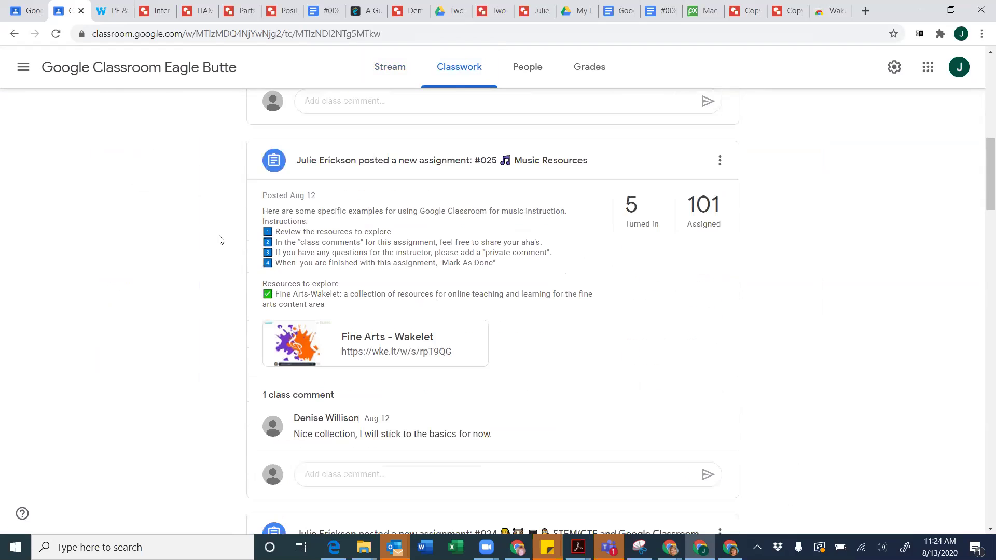
pyautogui.scroll(-4, 197, 276)
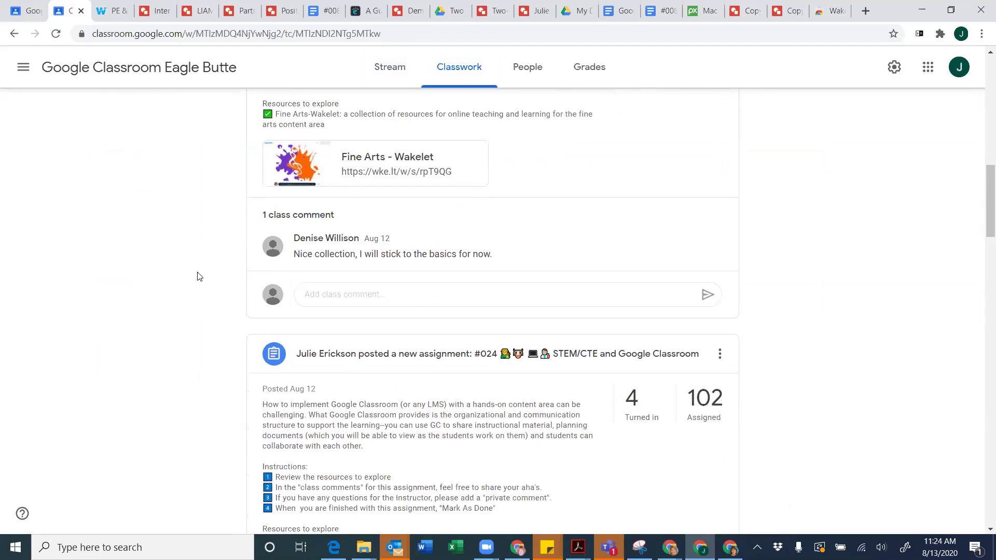
pyautogui.scroll(-5, 197, 277)
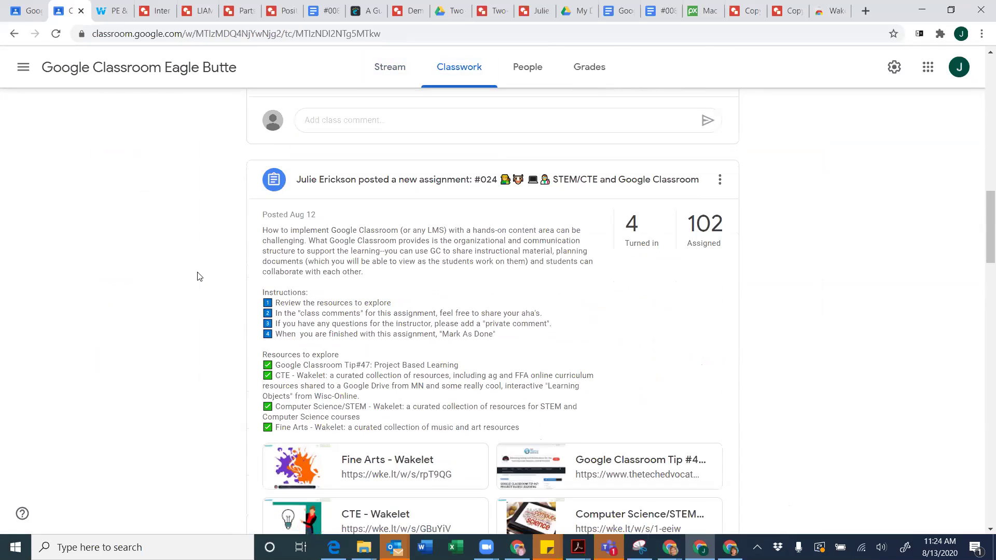
pyautogui.scroll(20, 197, 277)
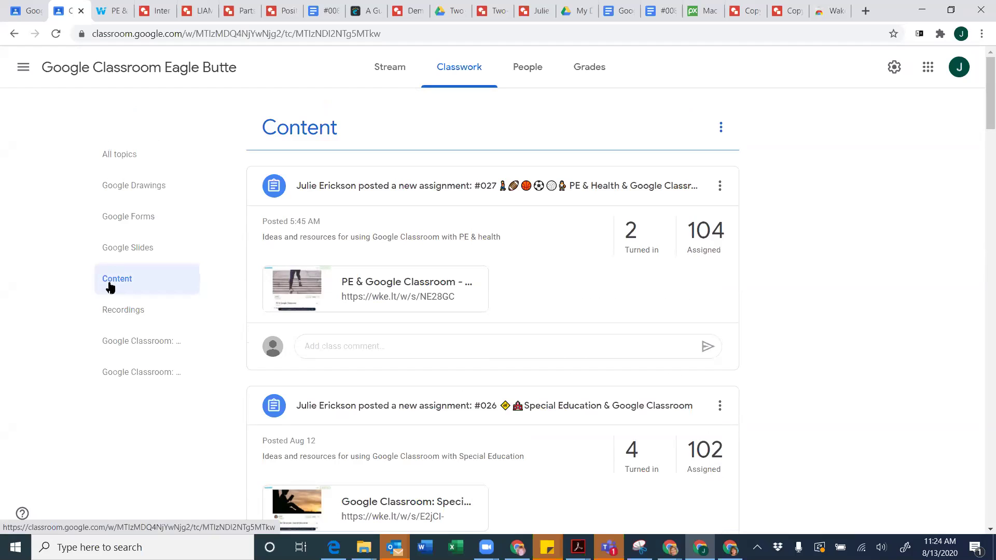
# Show only the Recordings topic on the classwork page and look through the posted session recordings
pyautogui.click(123, 315)
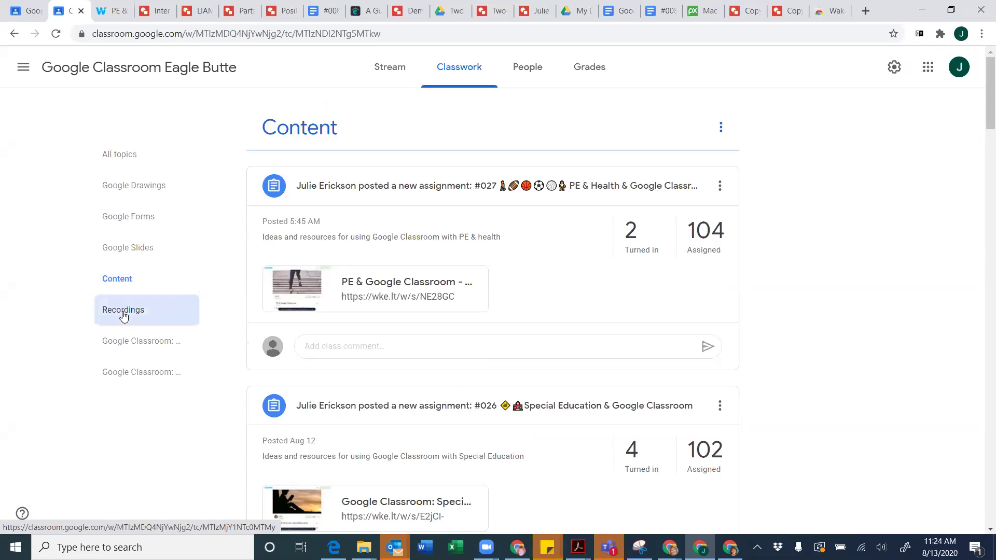
pyautogui.scroll(-1, 224, 311)
pyautogui.scroll(-2, 224, 313)
pyautogui.scroll(3, 224, 312)
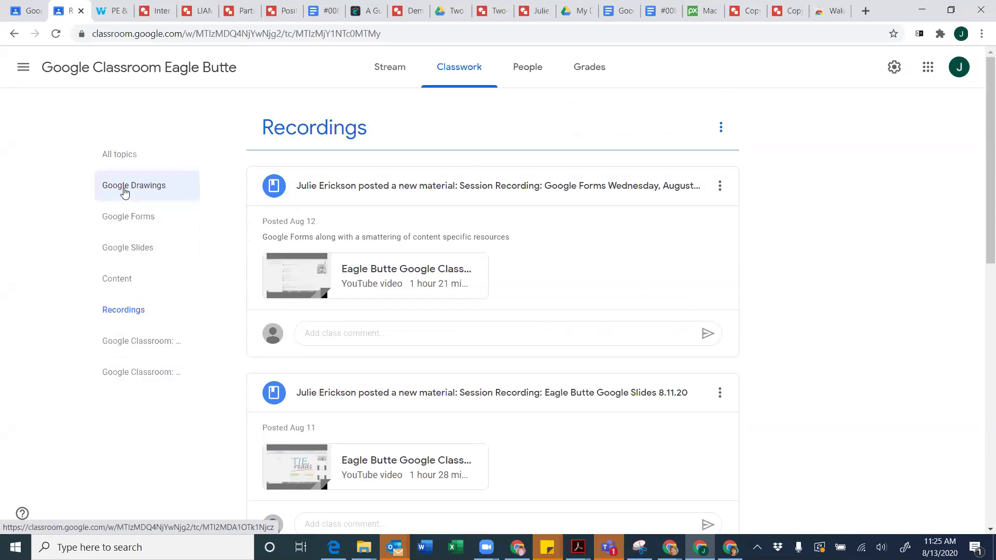
# Show only the Google Slides topic and review assignment #006 on using PDFs in an online environment
pyautogui.click(114, 258)
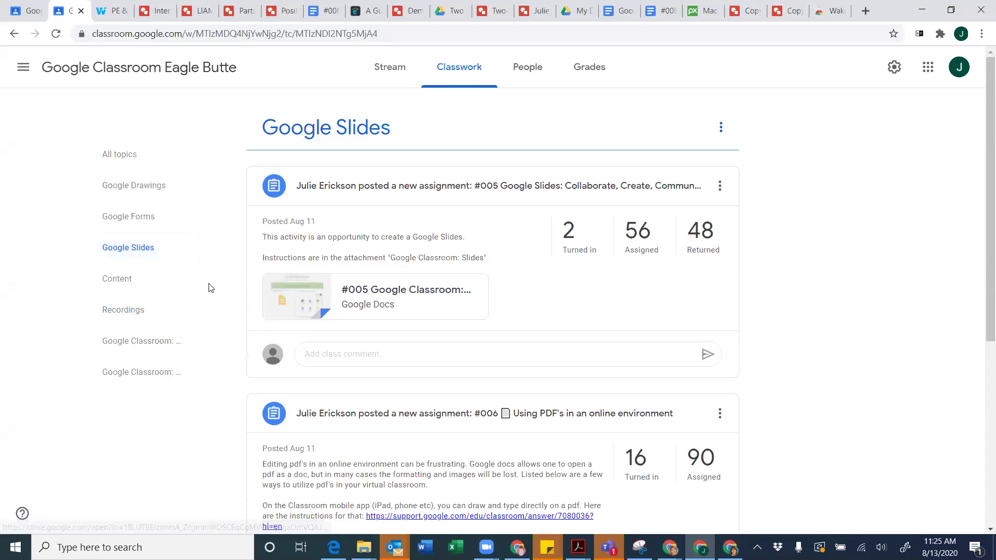
pyautogui.scroll(-1, 223, 280)
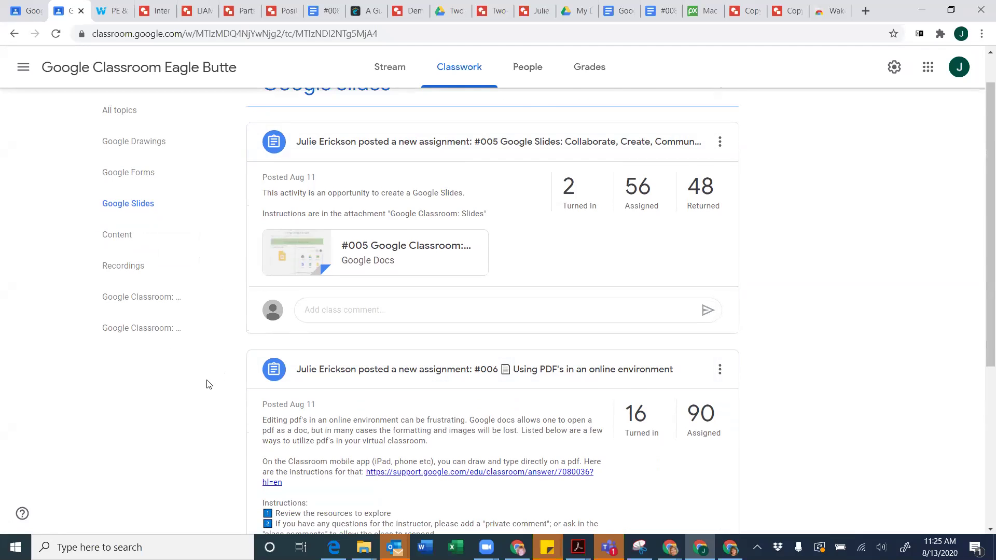
pyautogui.scroll(-4, 208, 384)
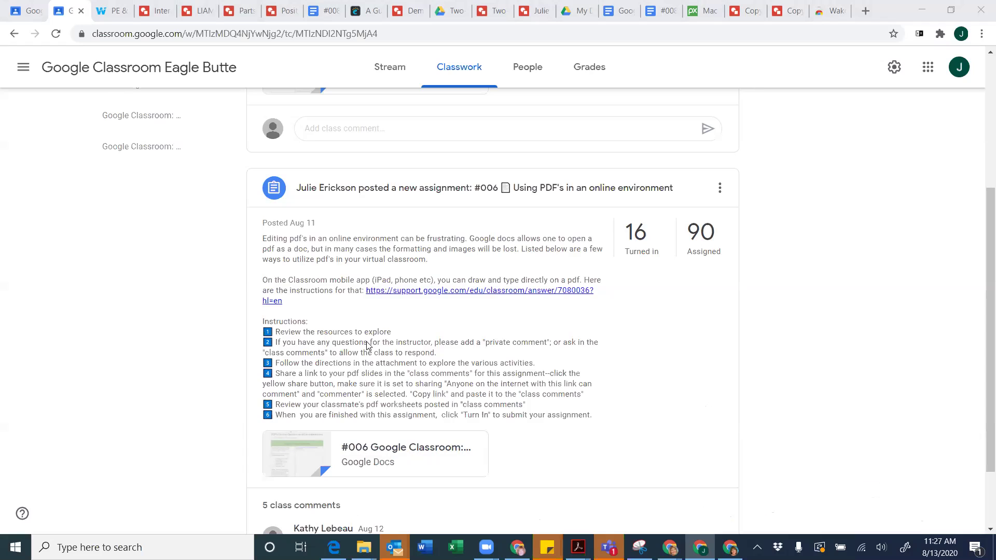
# Return to the class stream and look through the Google Drawings conversation comments to the most recent shared links
pyautogui.click(32, 19)
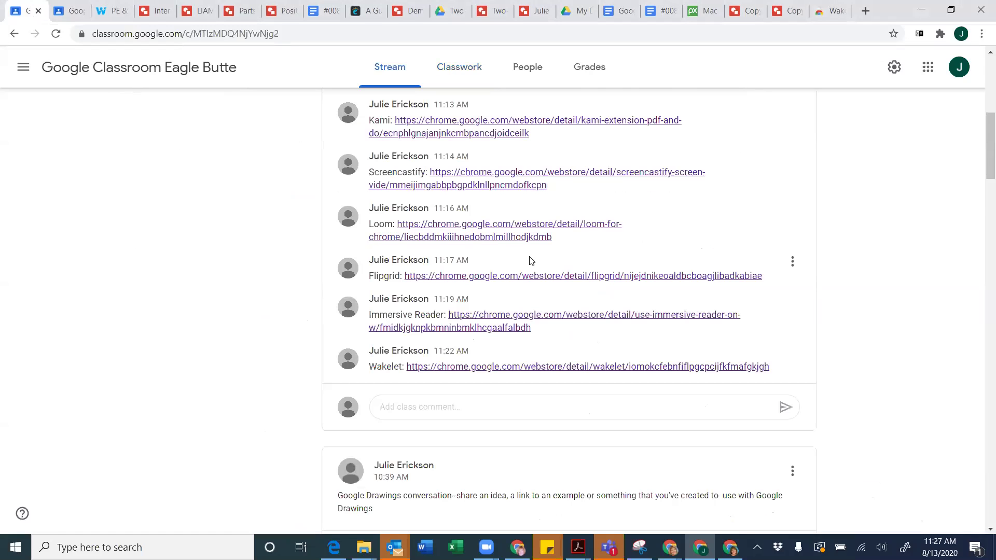
pyautogui.scroll(-3, 530, 257)
pyautogui.scroll(-8, 530, 258)
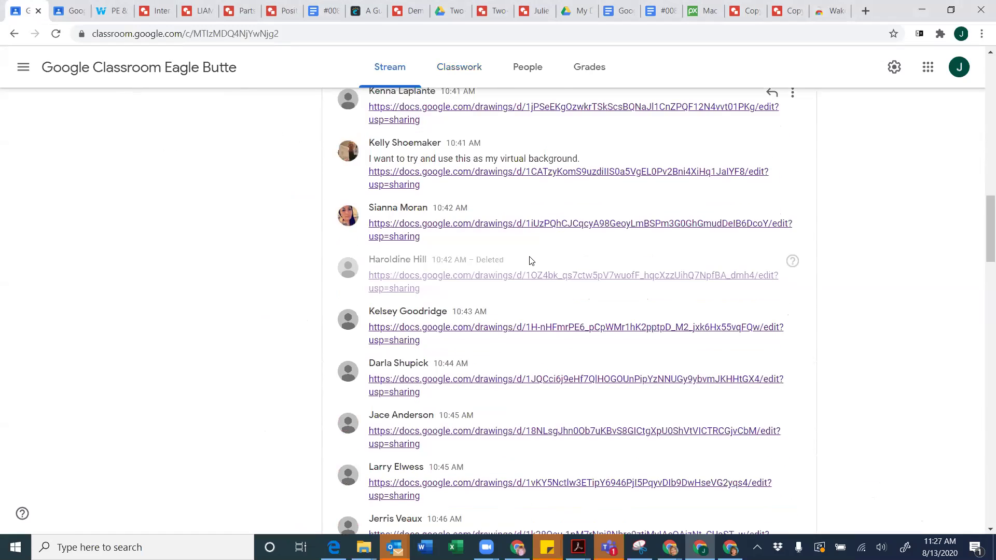
pyautogui.scroll(-13, 530, 261)
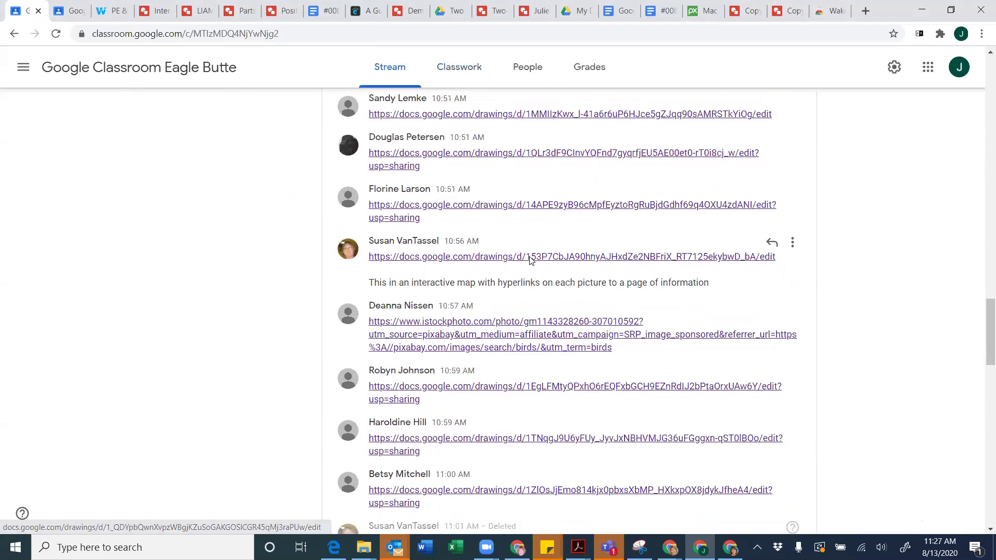
pyautogui.scroll(-4, 530, 260)
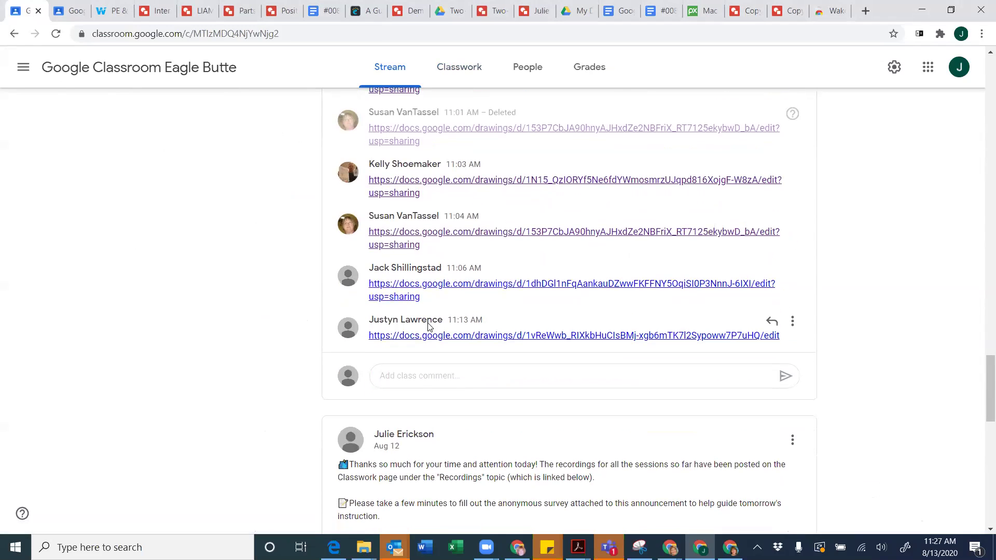
# View the drawings linked in the 11:06 AM and 11:13 AM class comments, closing each one after viewing
pyautogui.click(423, 292)
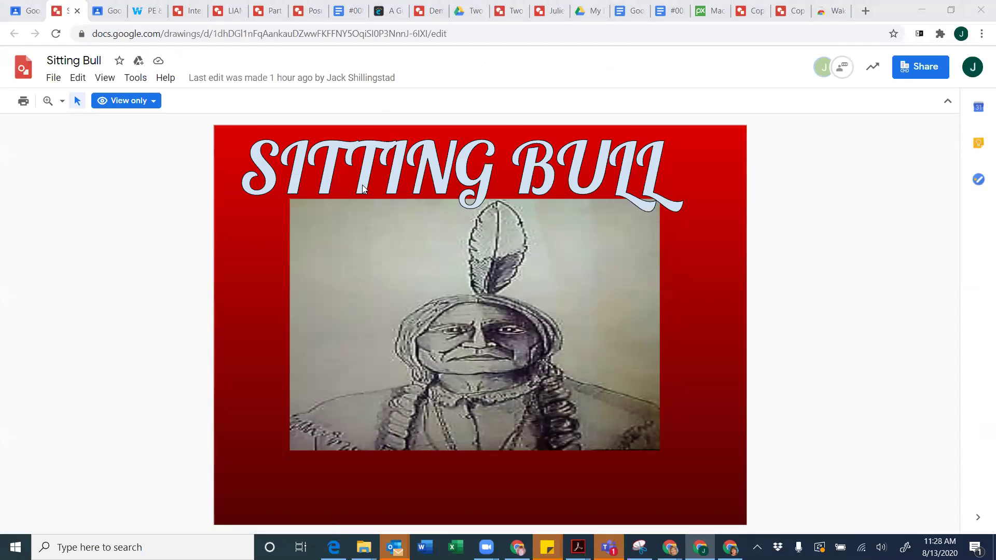
pyautogui.click(77, 11)
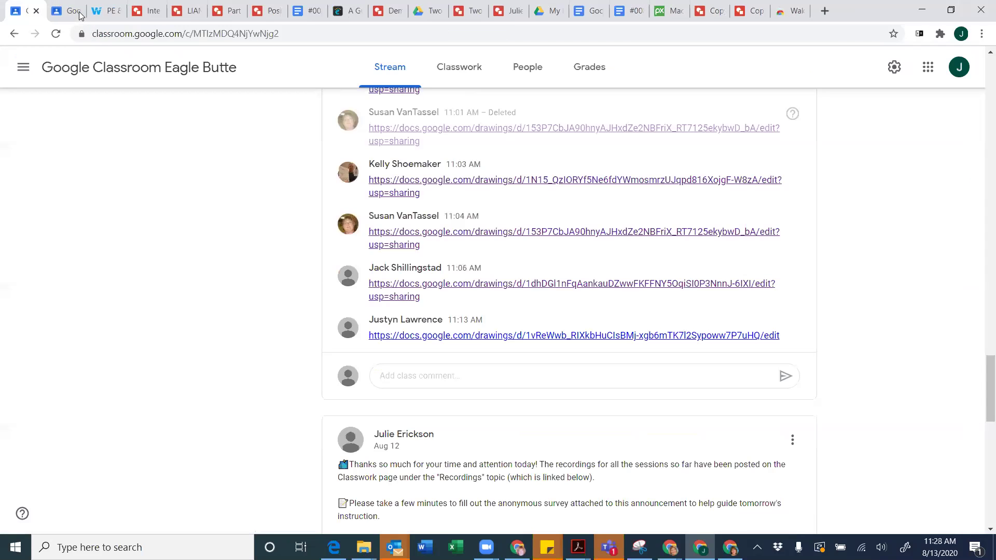
pyautogui.click(420, 336)
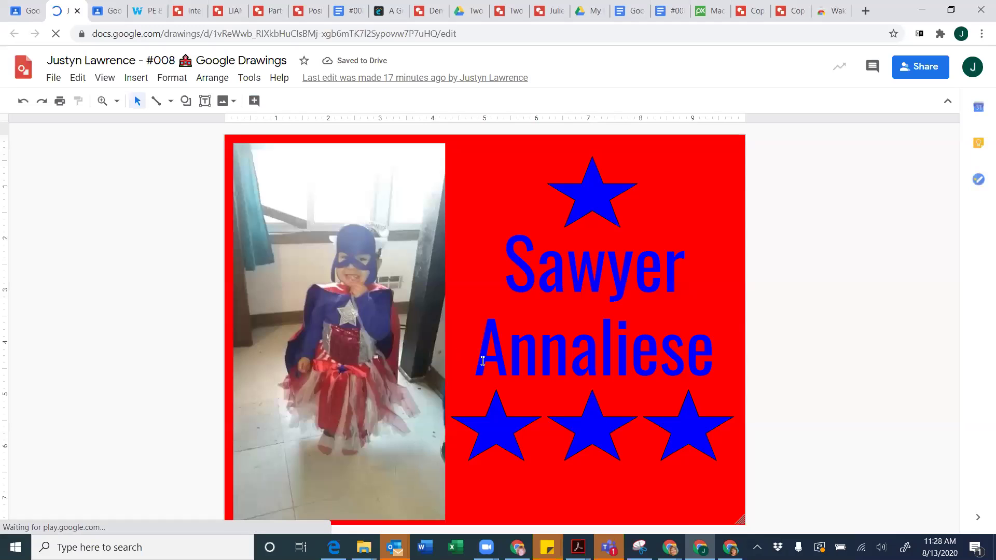
pyautogui.click(78, 12)
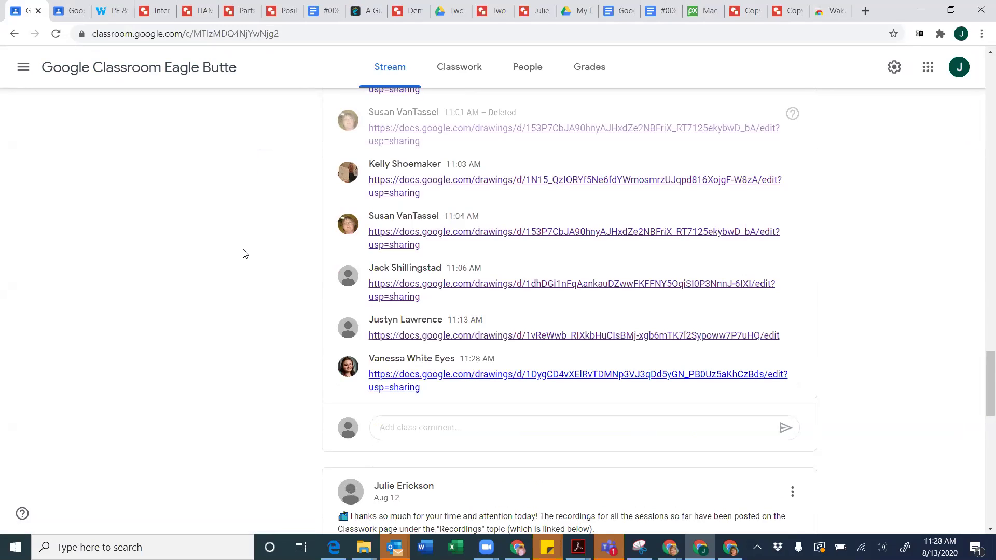
# View the Welcome drawing linked in the 11:28 AM class comment, and close it to return to the stream
pyautogui.scroll(2, 245, 254)
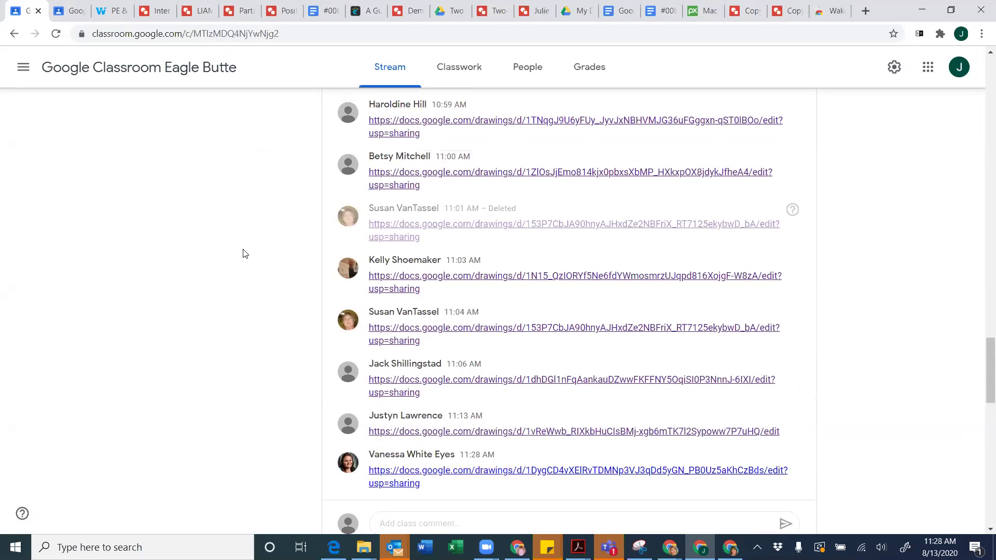
pyautogui.scroll(-1, 244, 253)
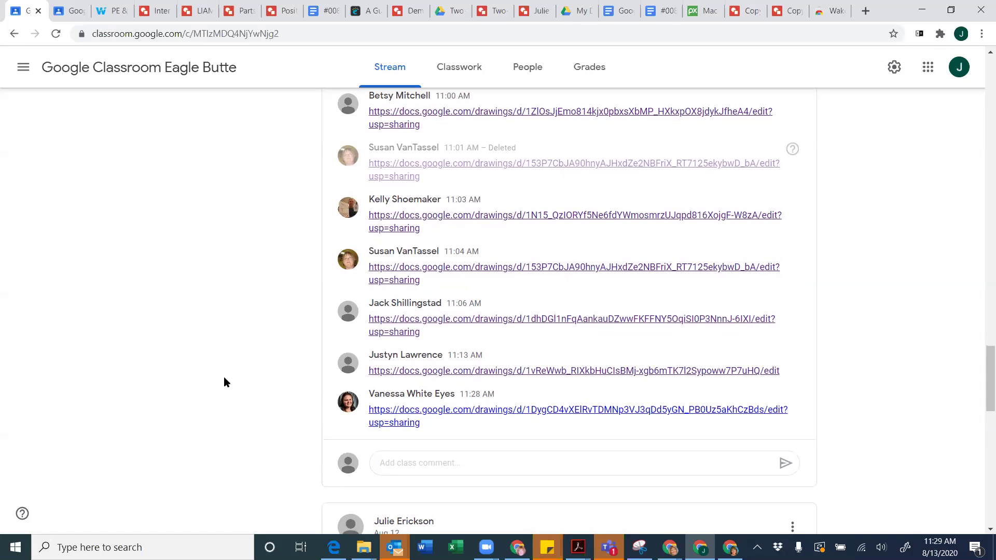
pyautogui.click(578, 410)
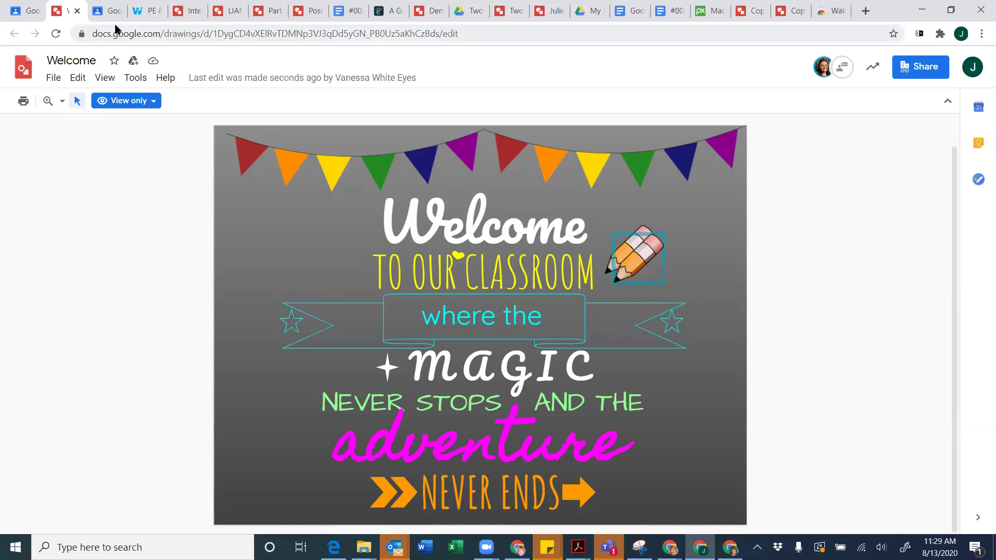
pyautogui.click(77, 10)
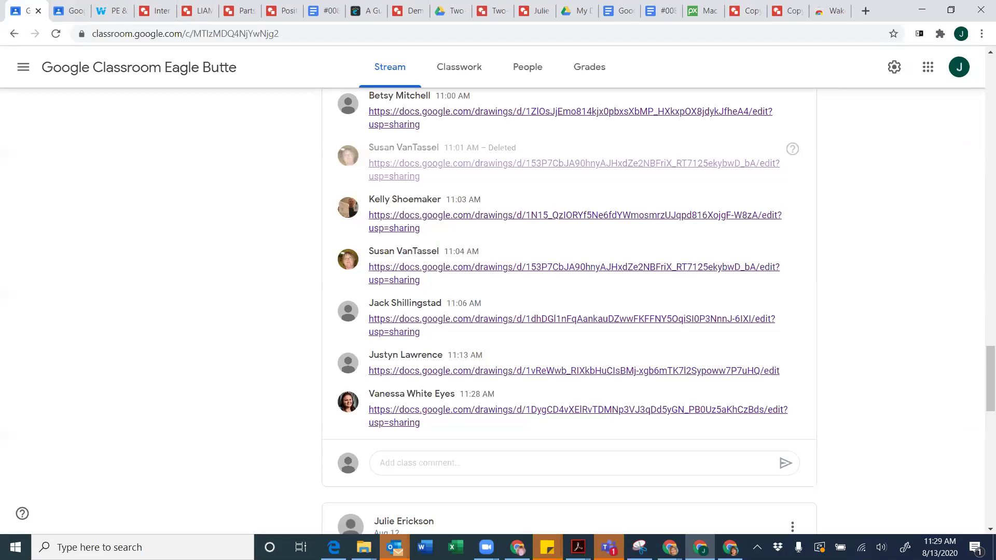
pyautogui.moveTo(395, 547)
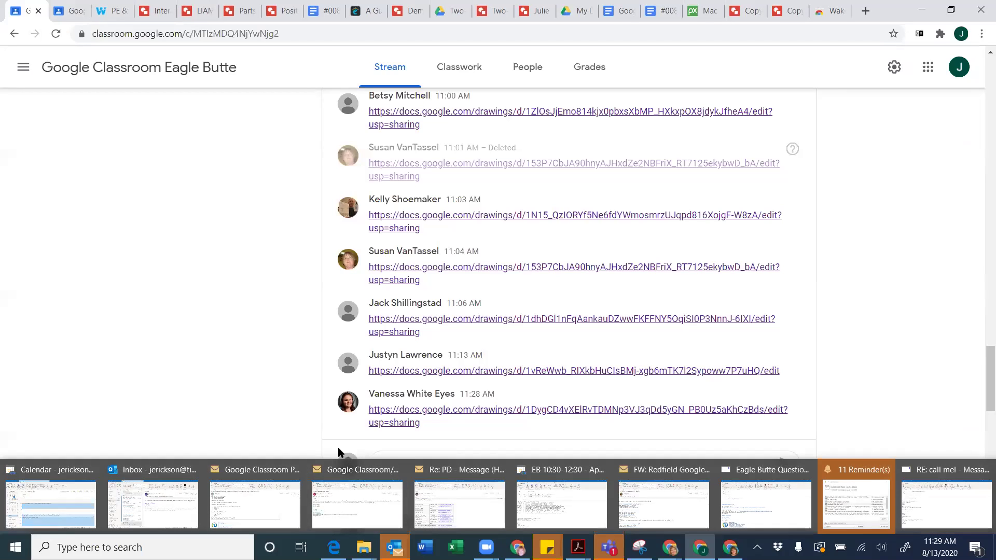